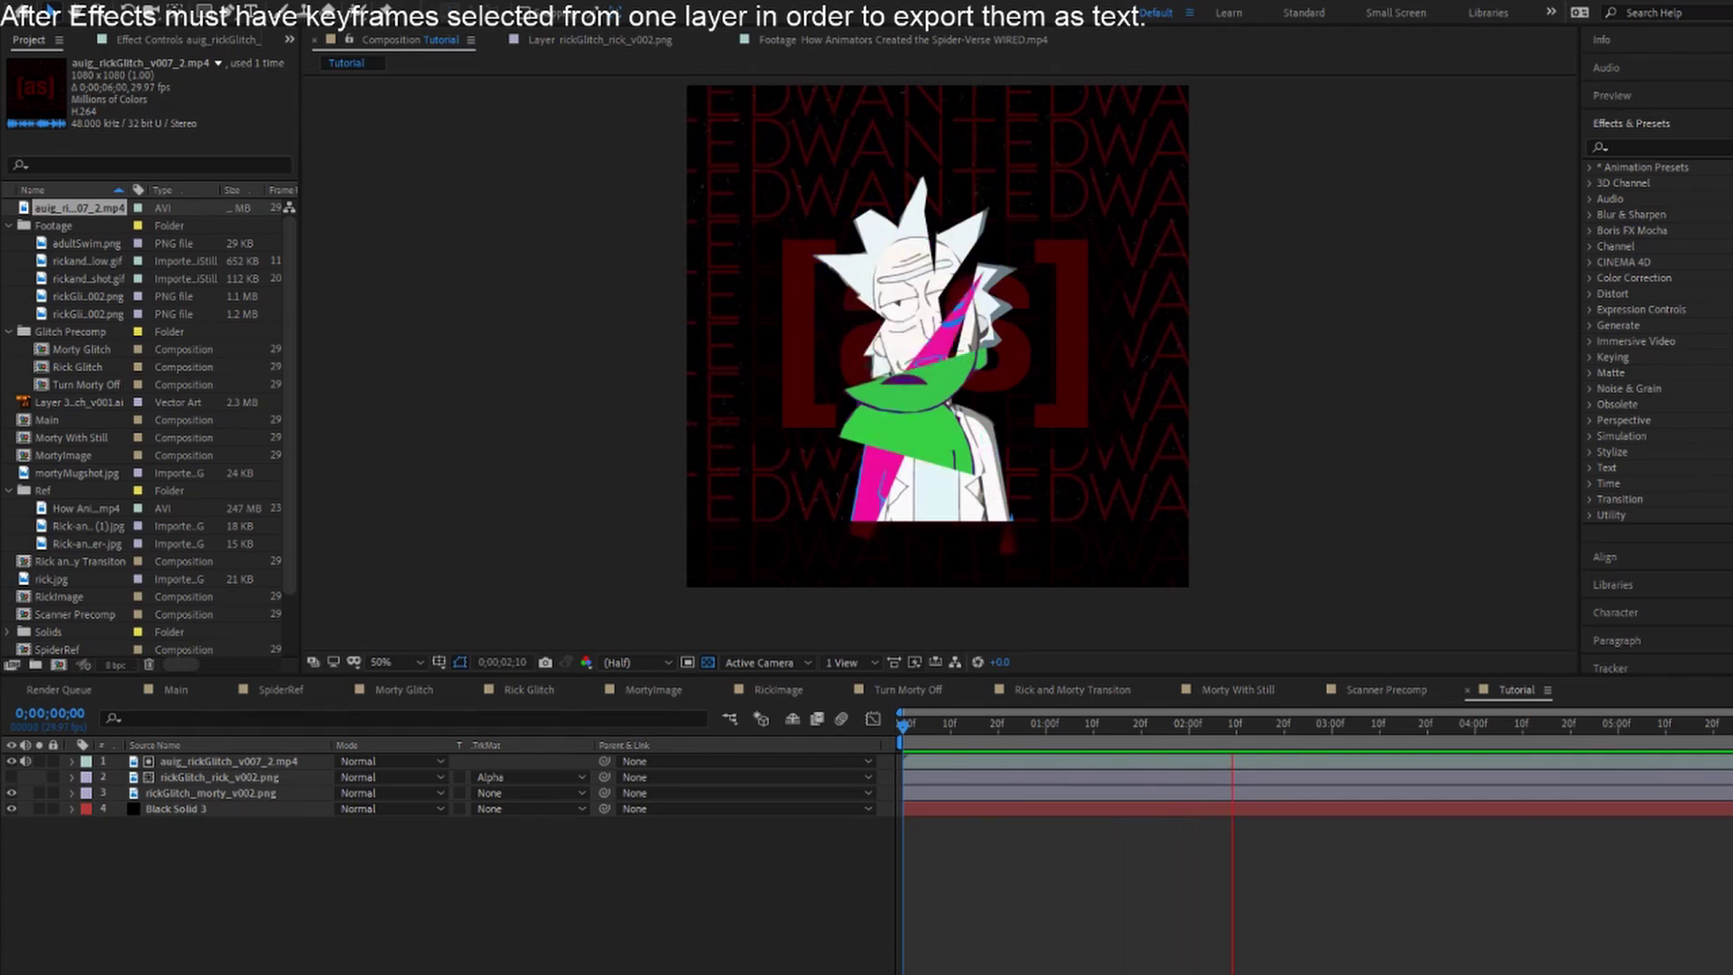
# Stop playback, move the playhead to 0;00;00;05 and duplicate the rickGlitch_morty_v002.png layer
pyautogui.press('space')
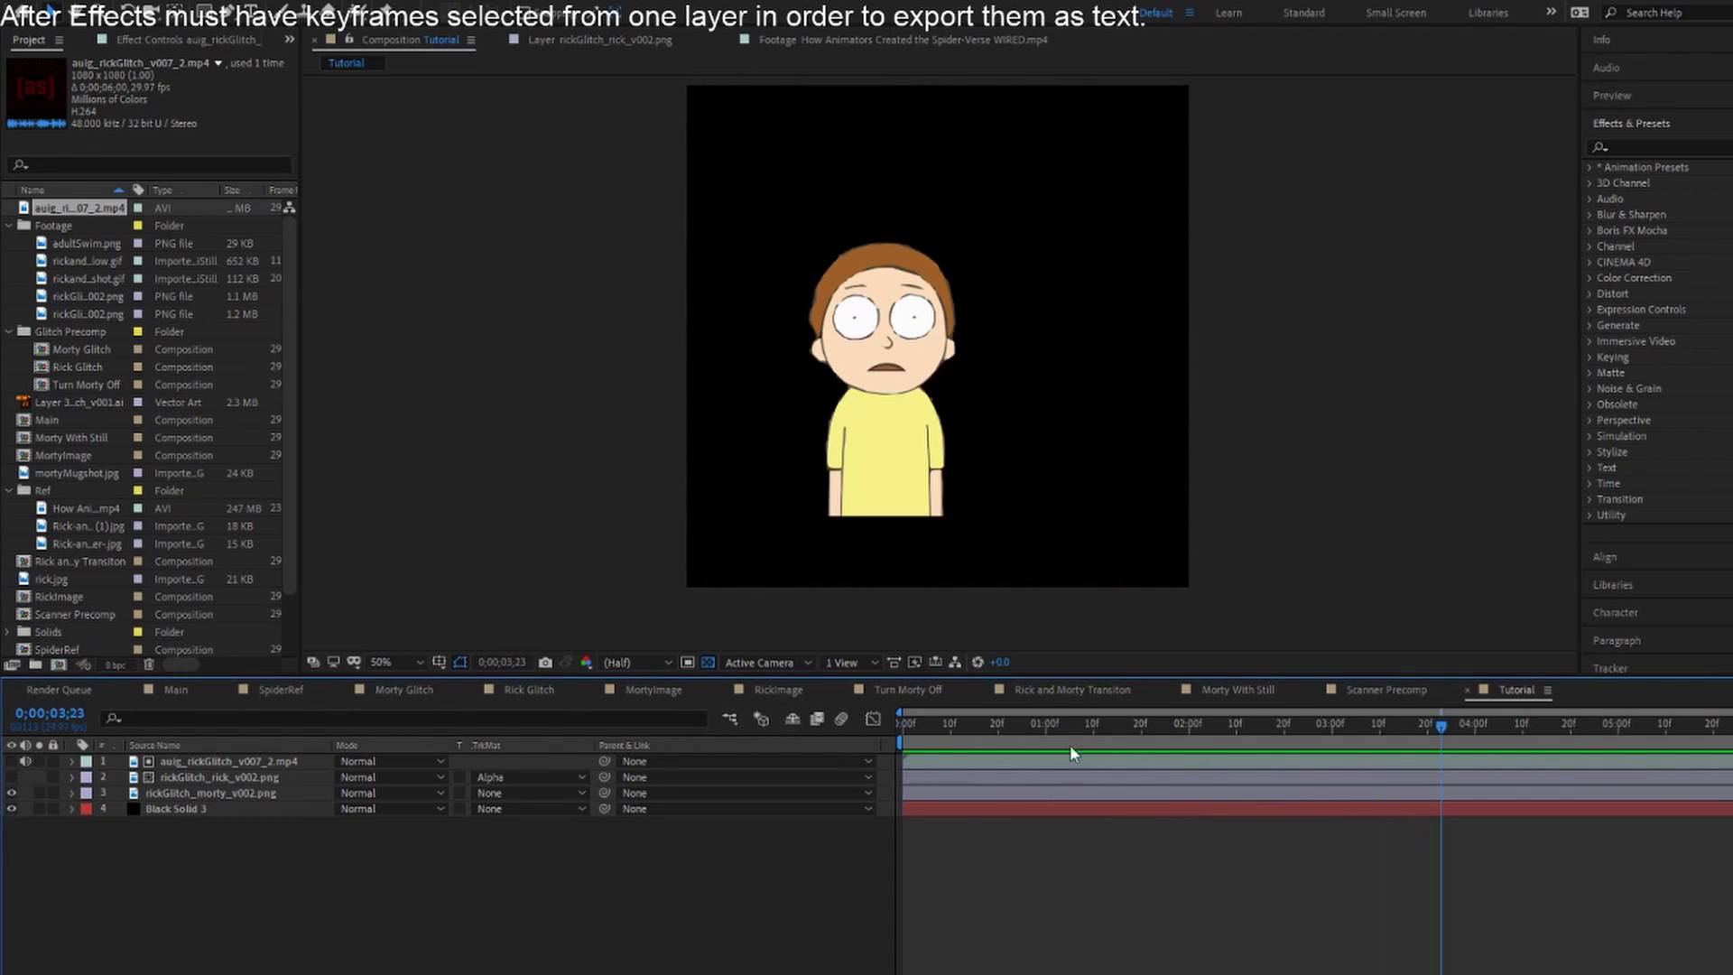
pyautogui.click(1008, 725)
pyautogui.moveTo(932, 728); pyautogui.dragTo(927, 735)
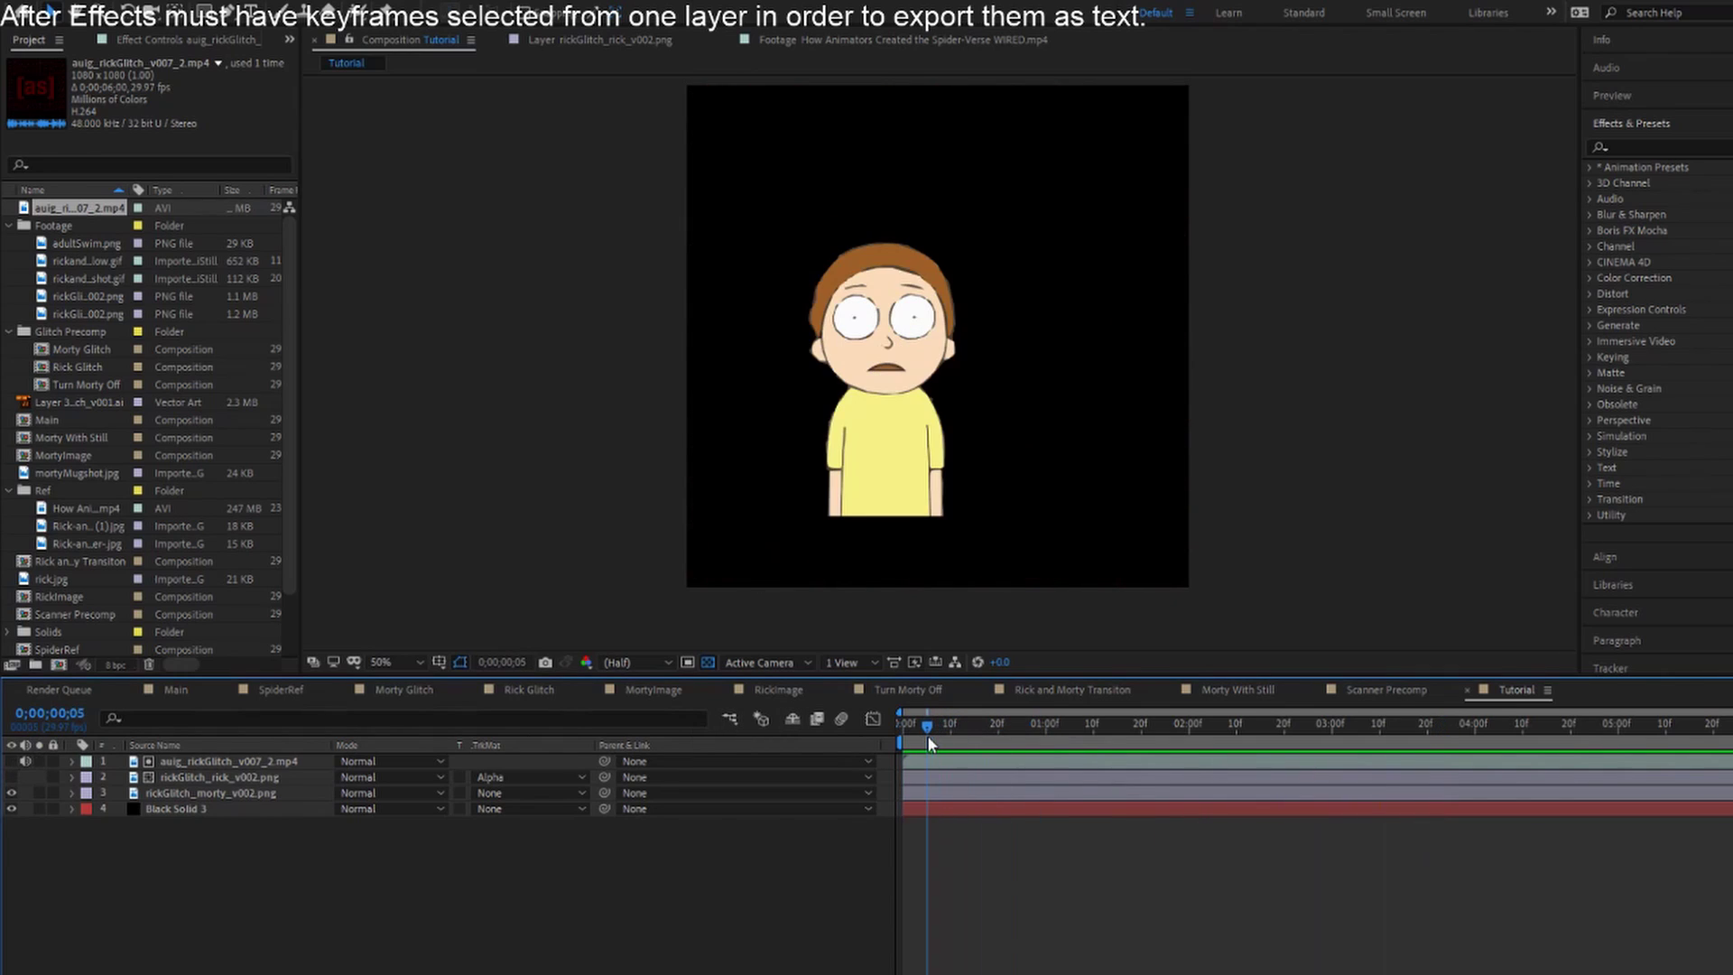
pyautogui.click(260, 792)
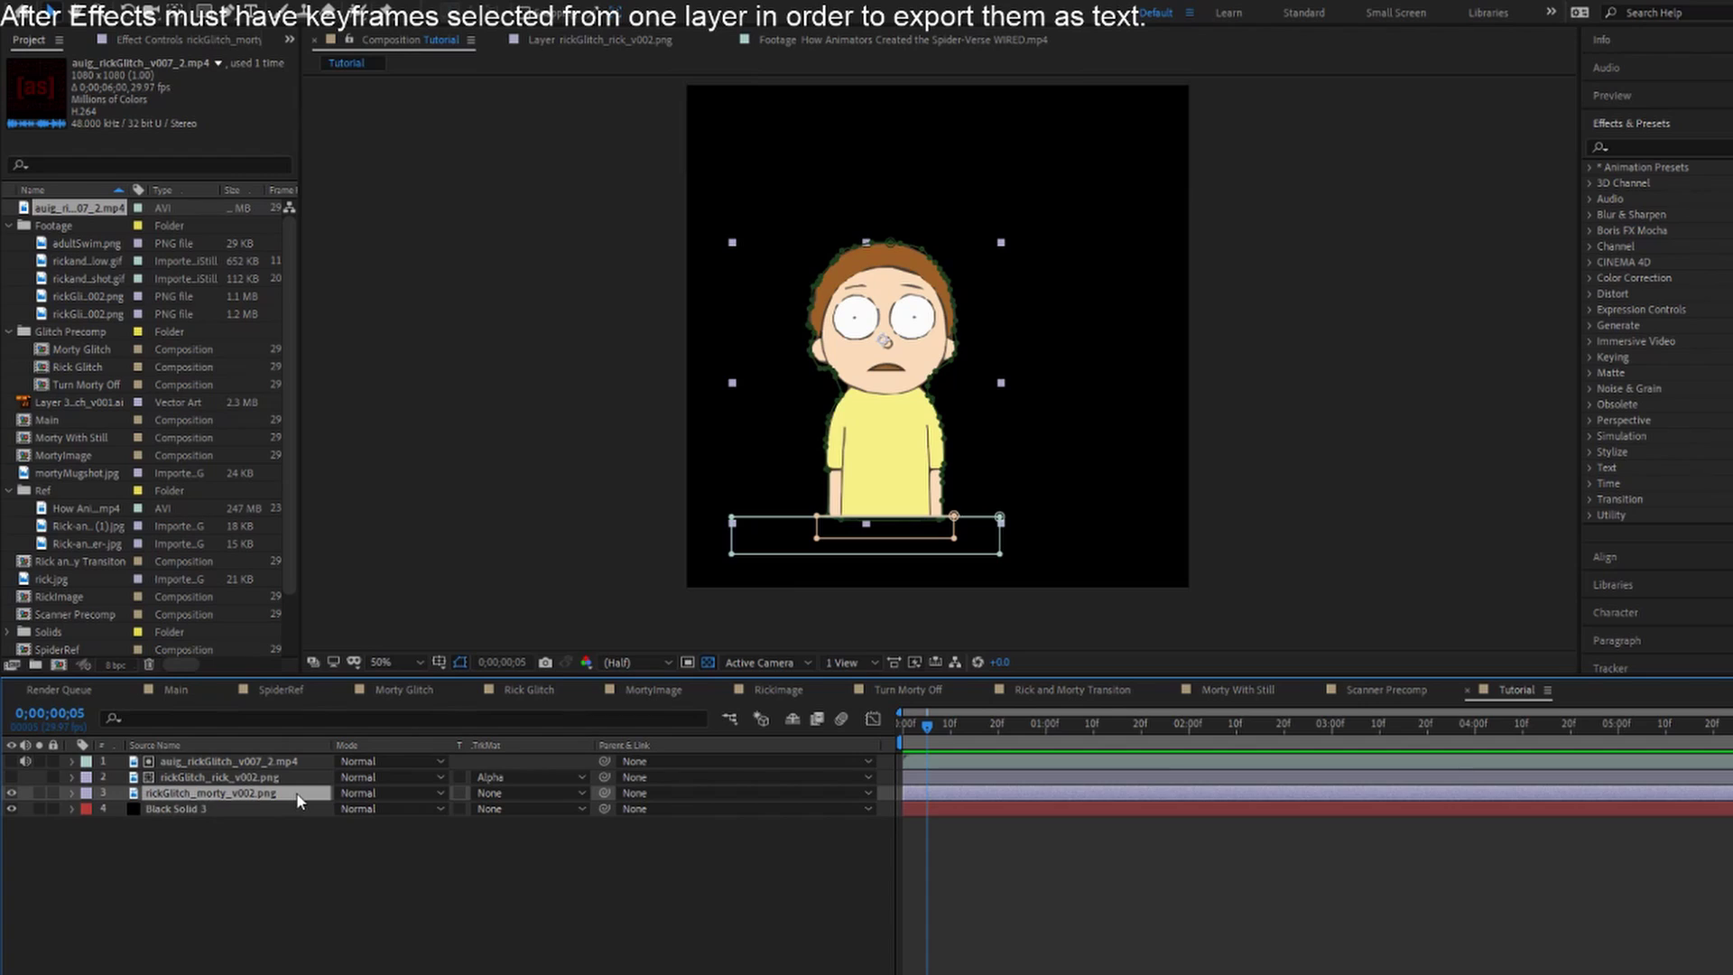
pyautogui.hotkey('ctrl', 'd')
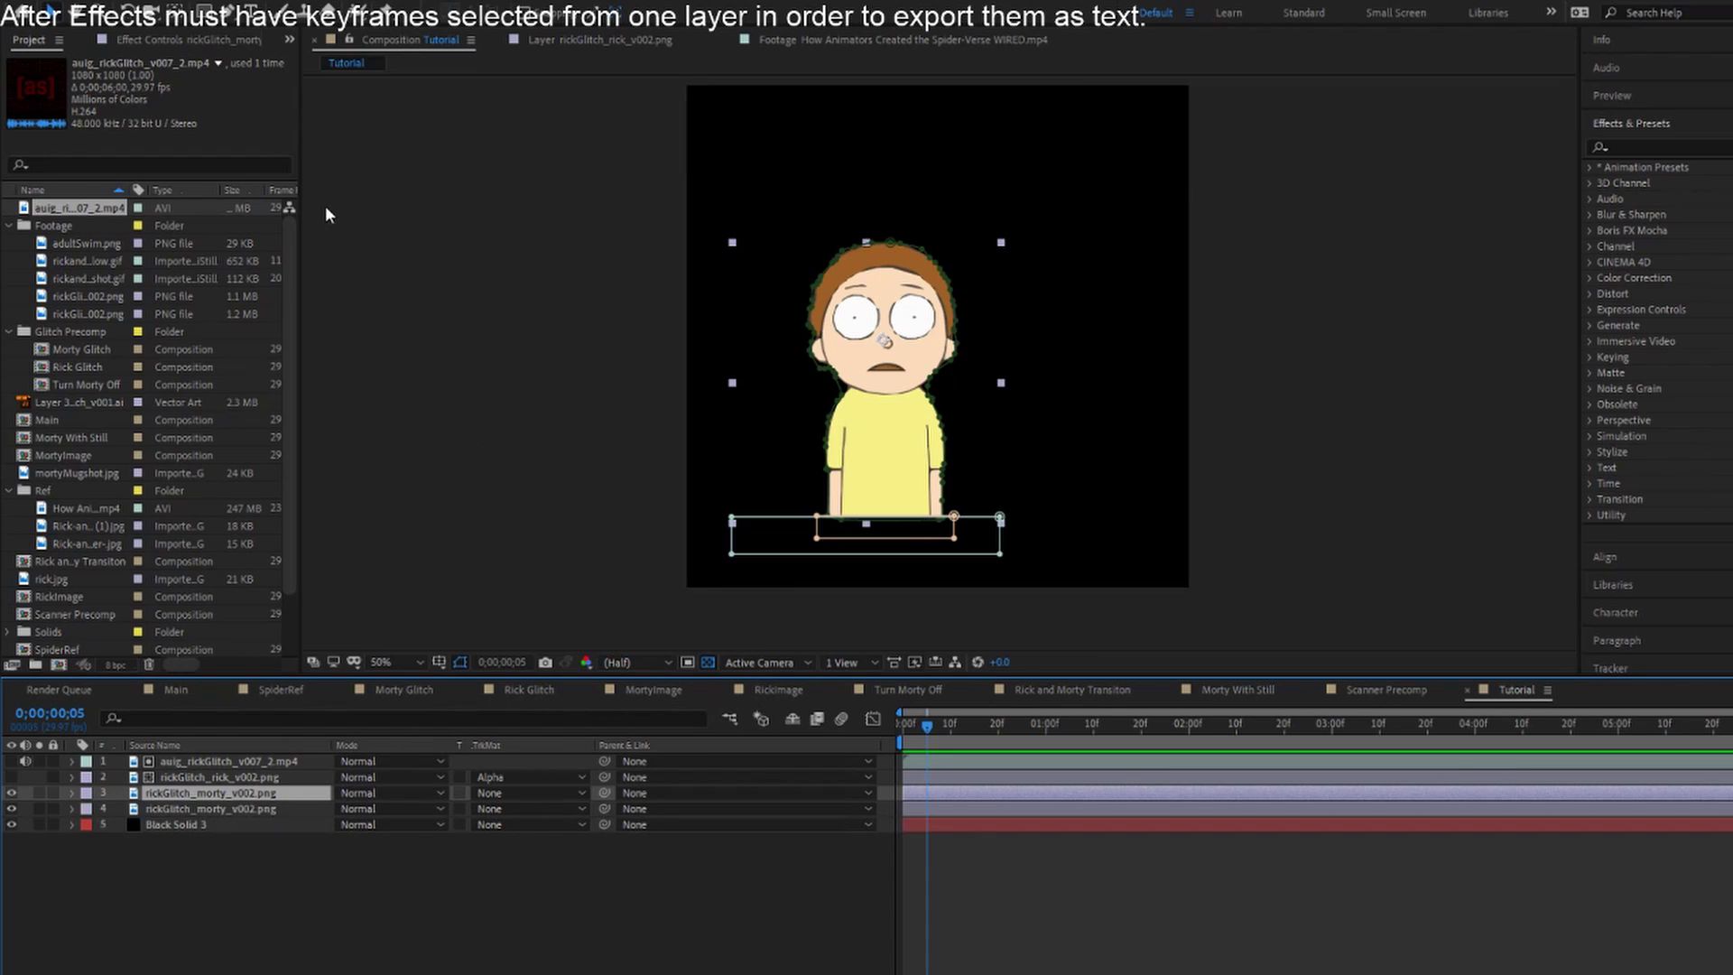
# Find the Tritone effect and apply it to the upper rickGlitch_morty_v002.png layer
pyautogui.click(226, 40)
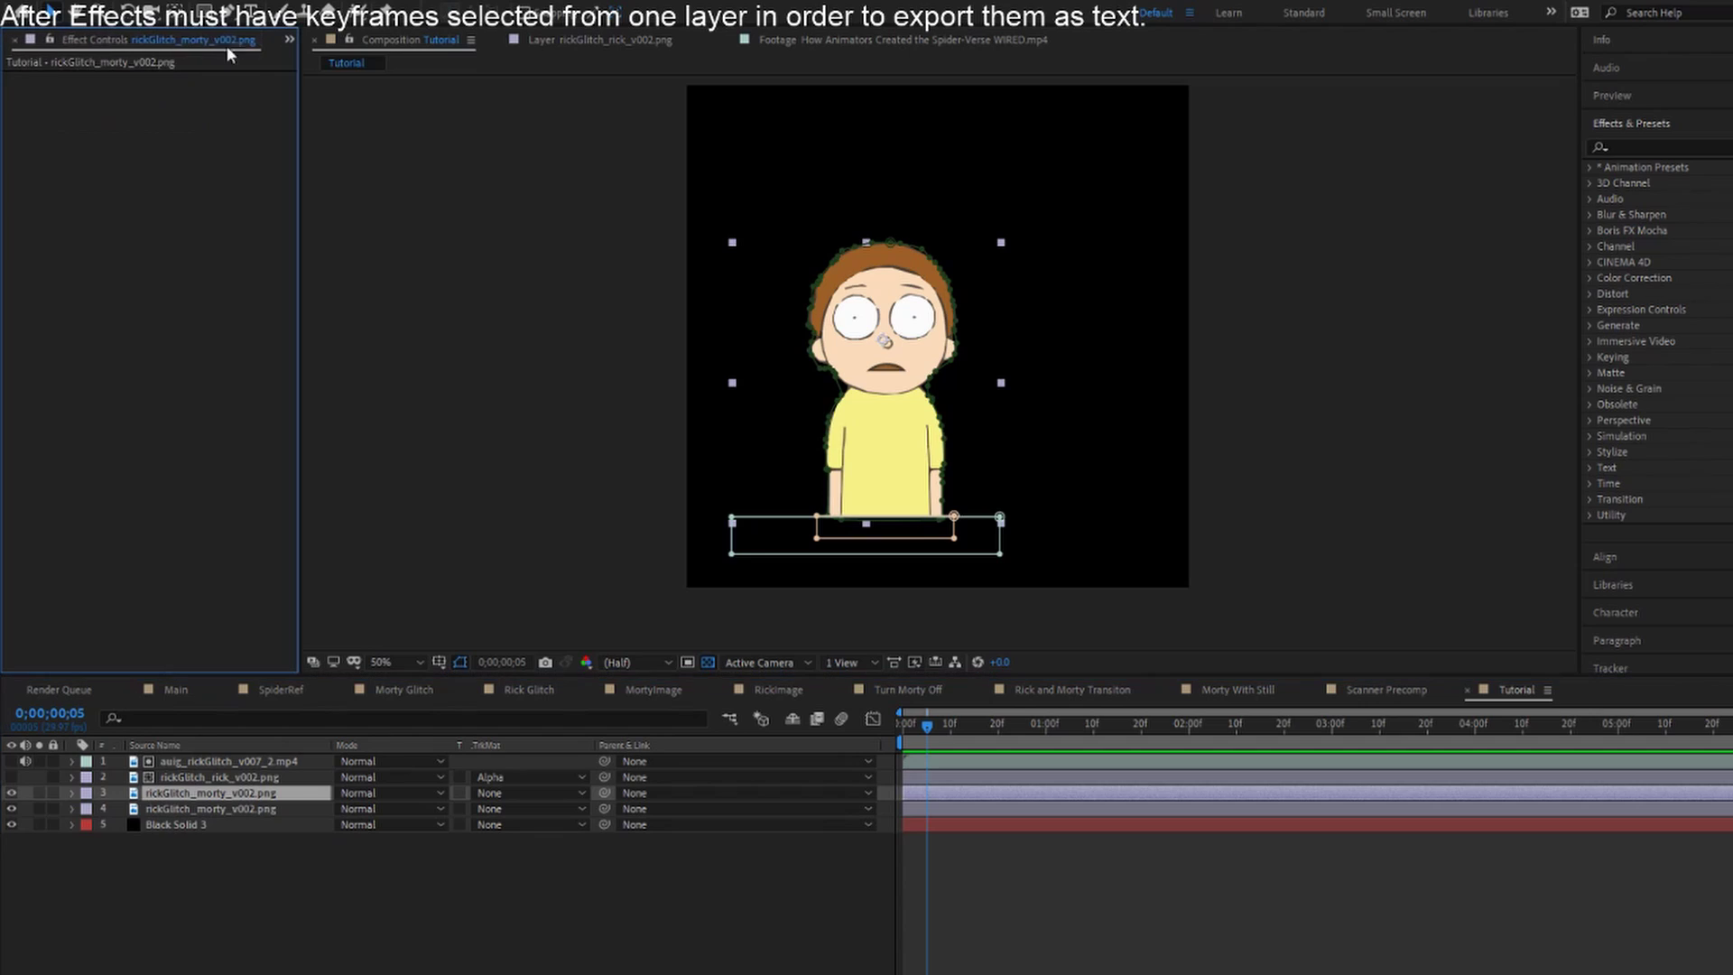
pyautogui.click(1661, 148)
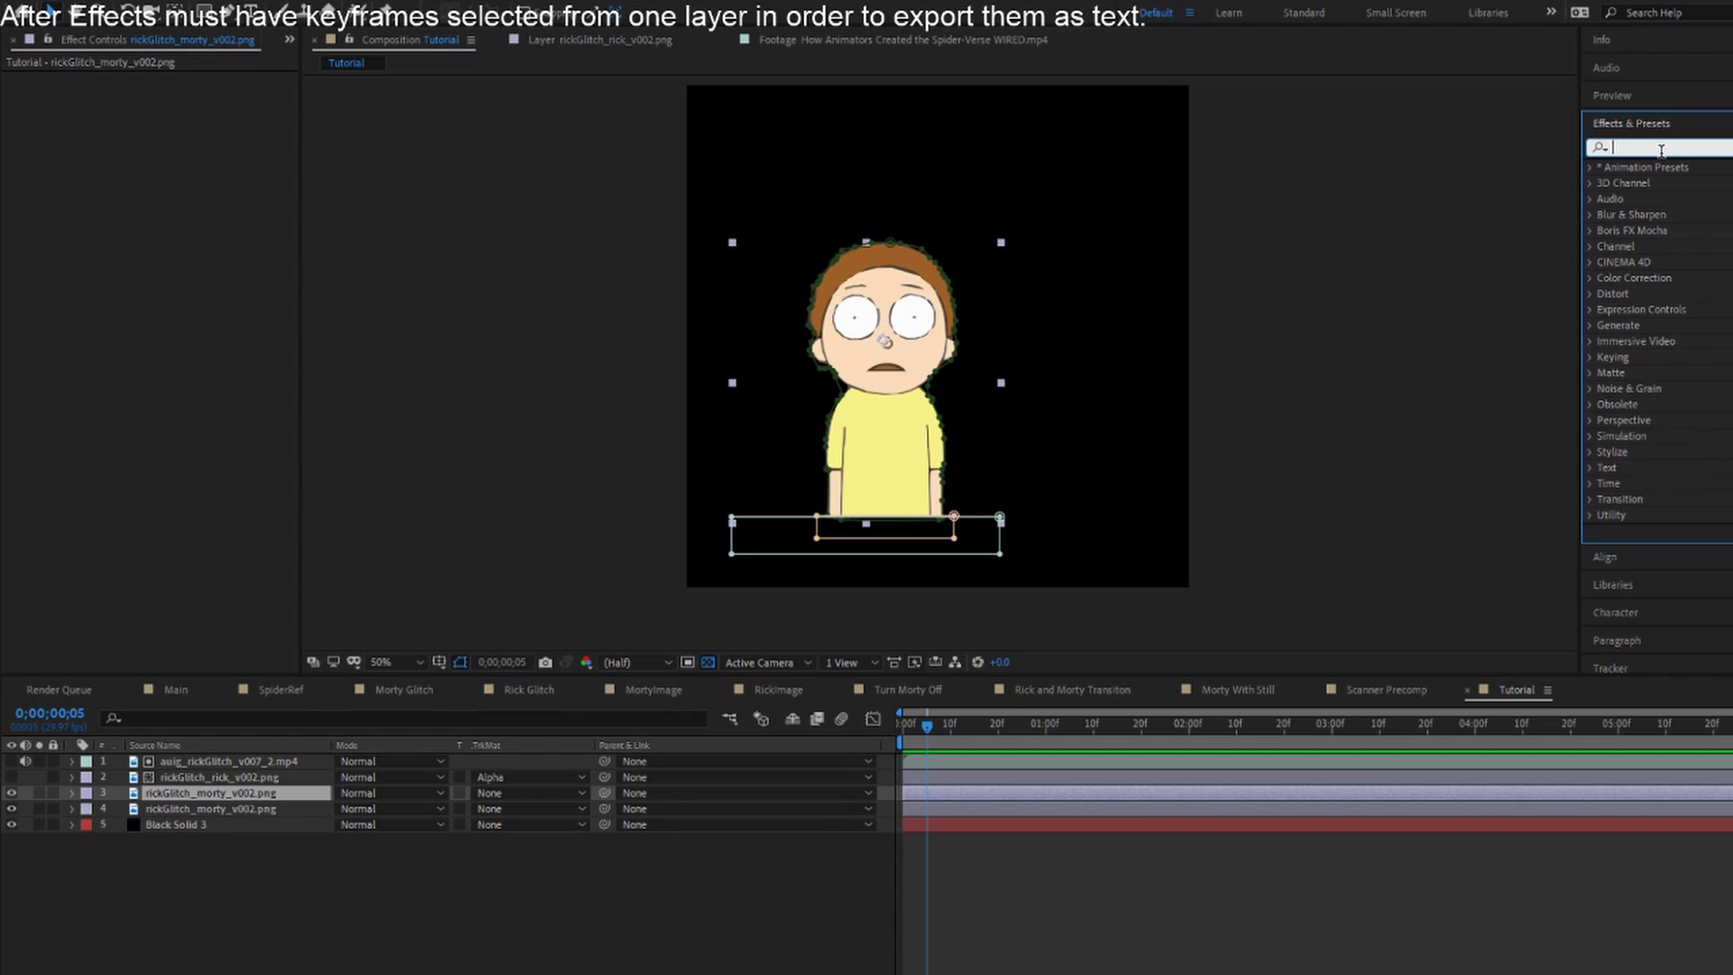
pyautogui.write('triton')
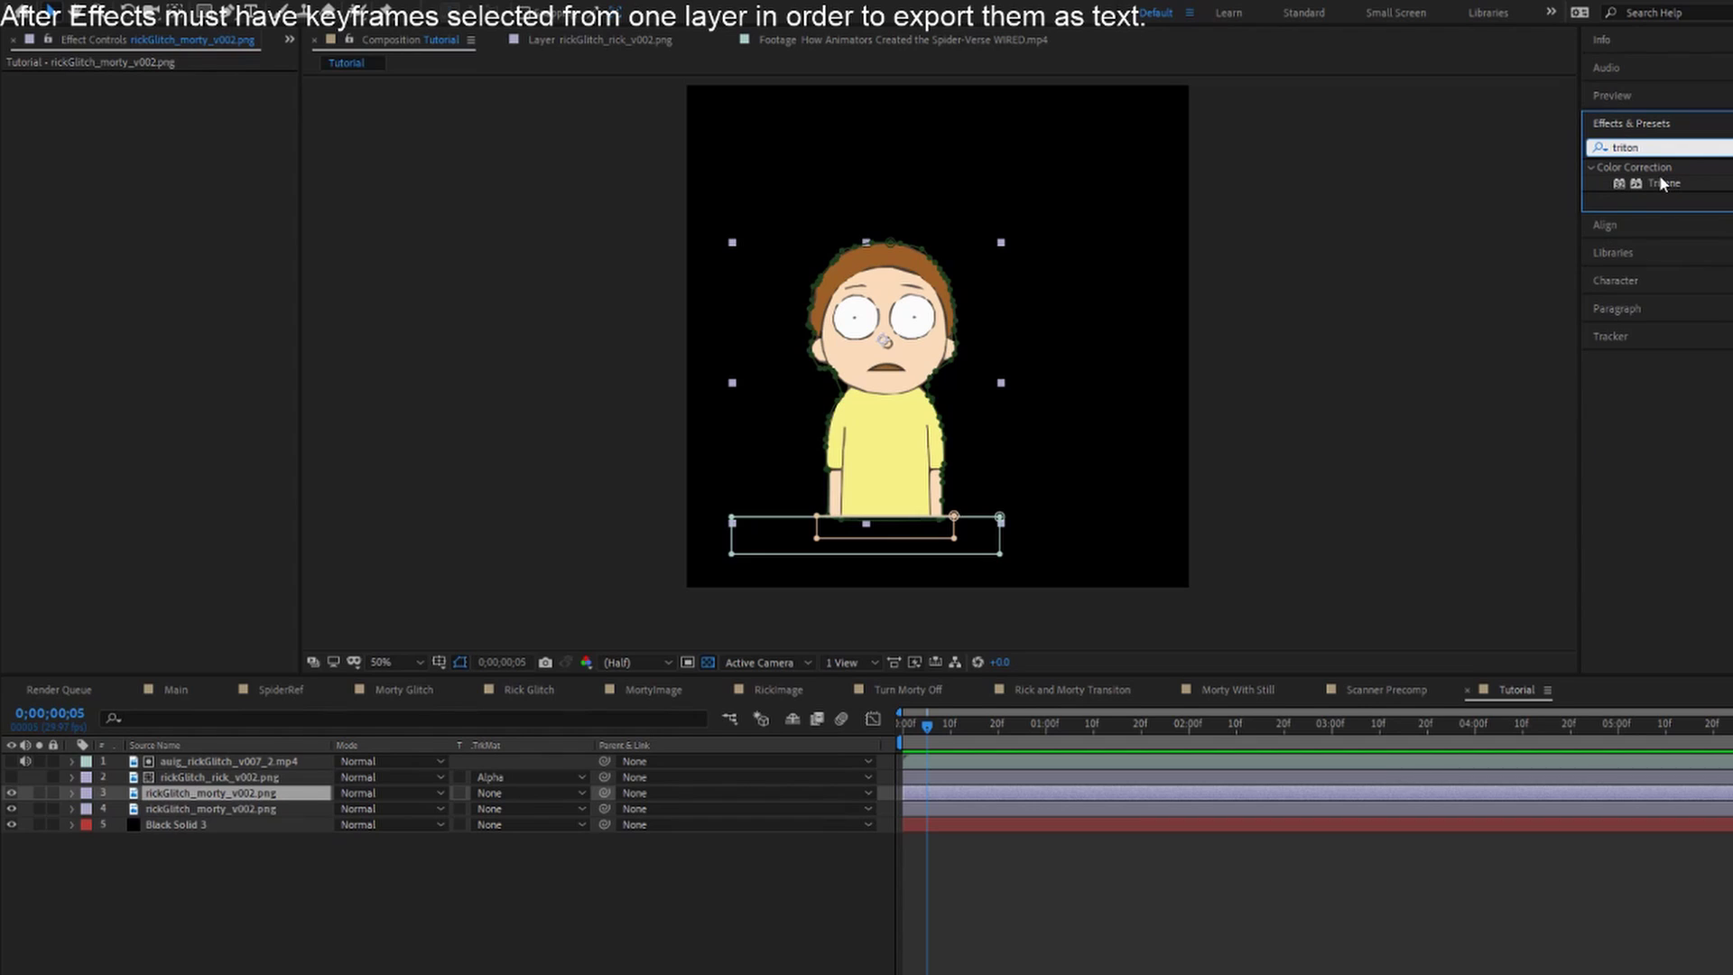
pyautogui.moveTo(1659, 183); pyautogui.dragTo(235, 794)
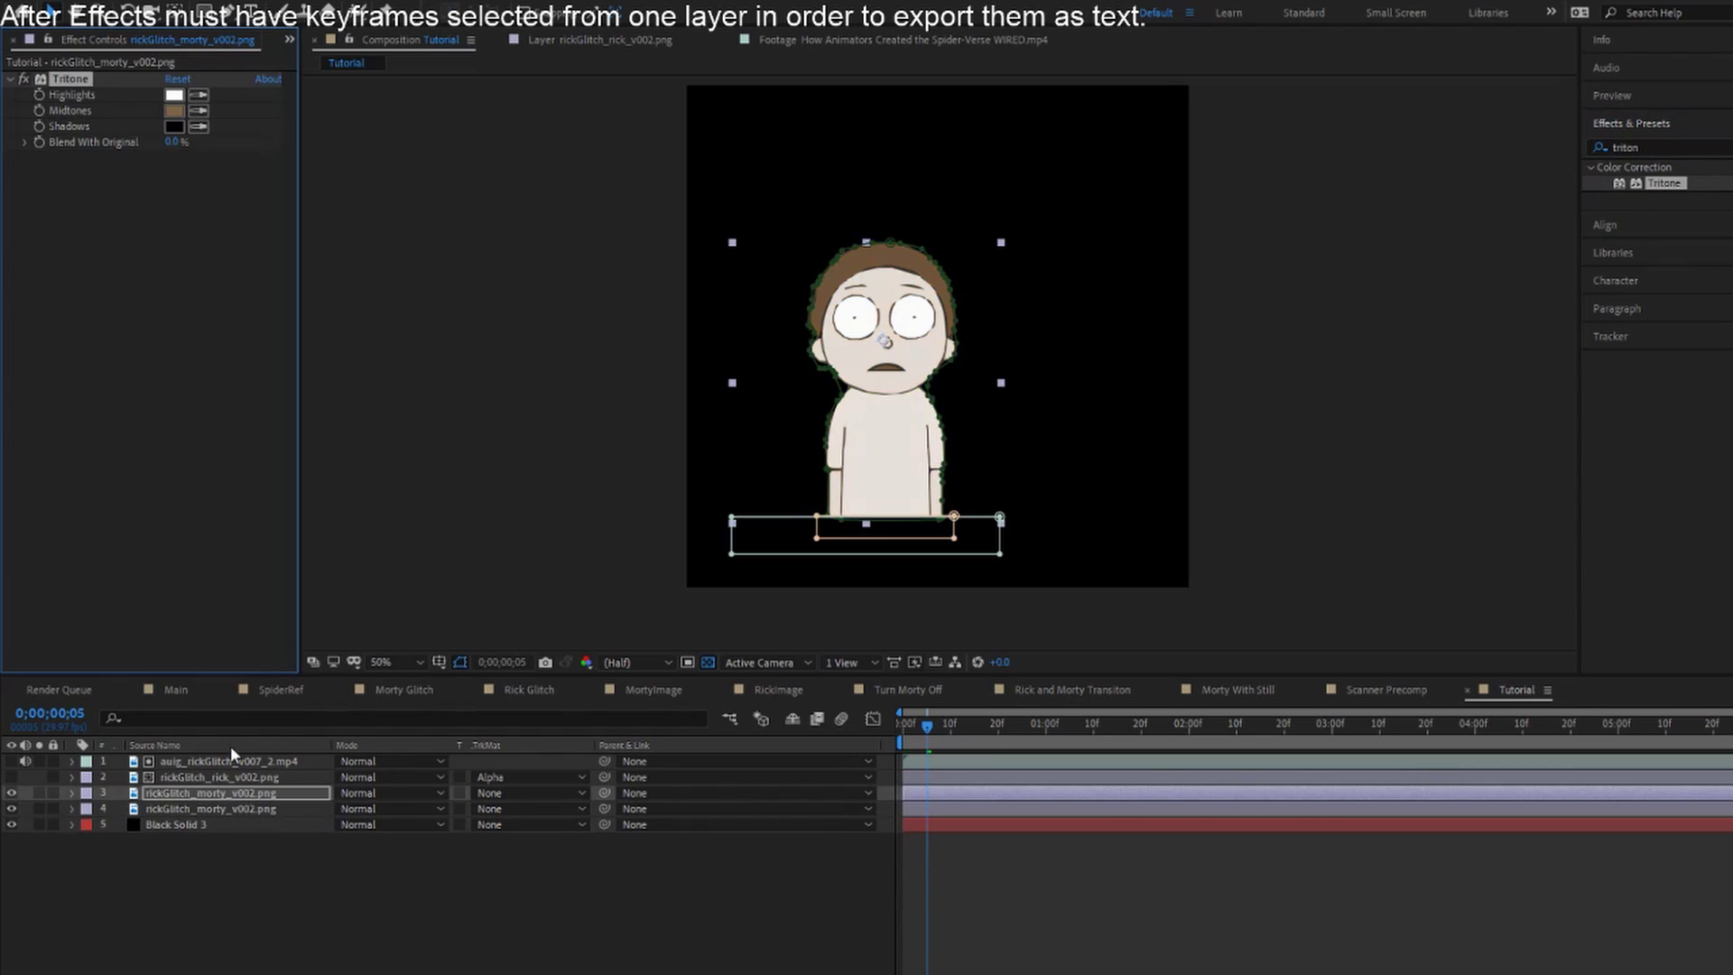
pyautogui.scroll(2, 929, 379)
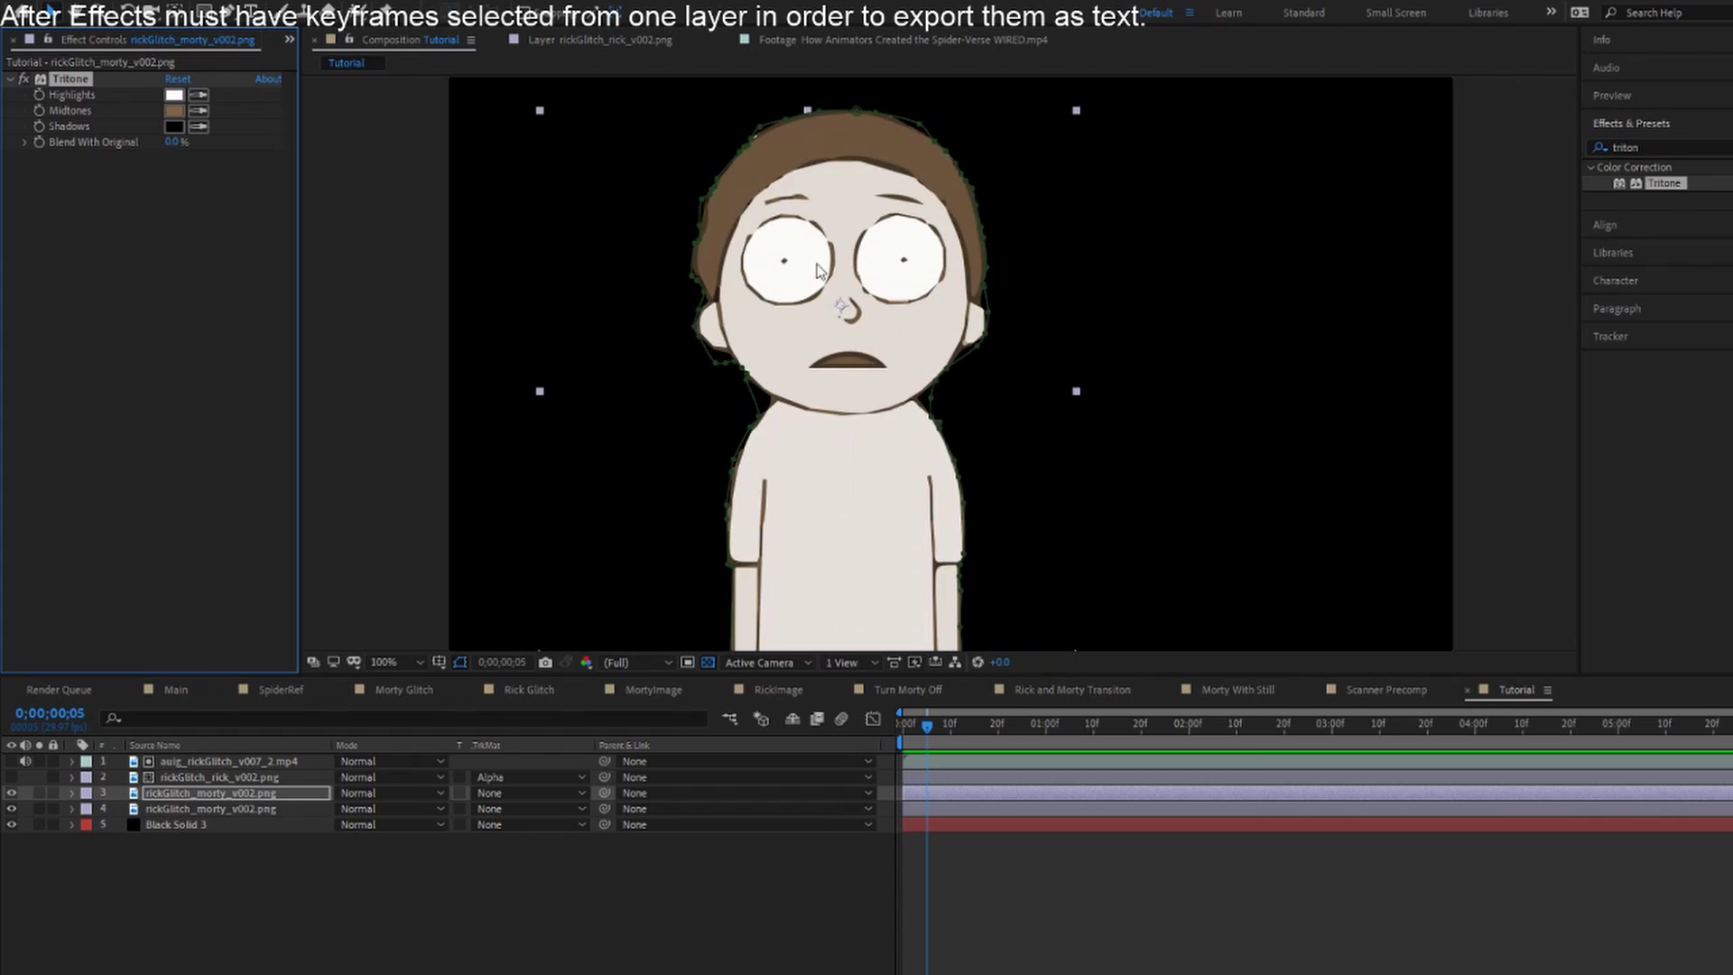
pyautogui.scroll(-2, 603, 469)
pyautogui.click(320, 237)
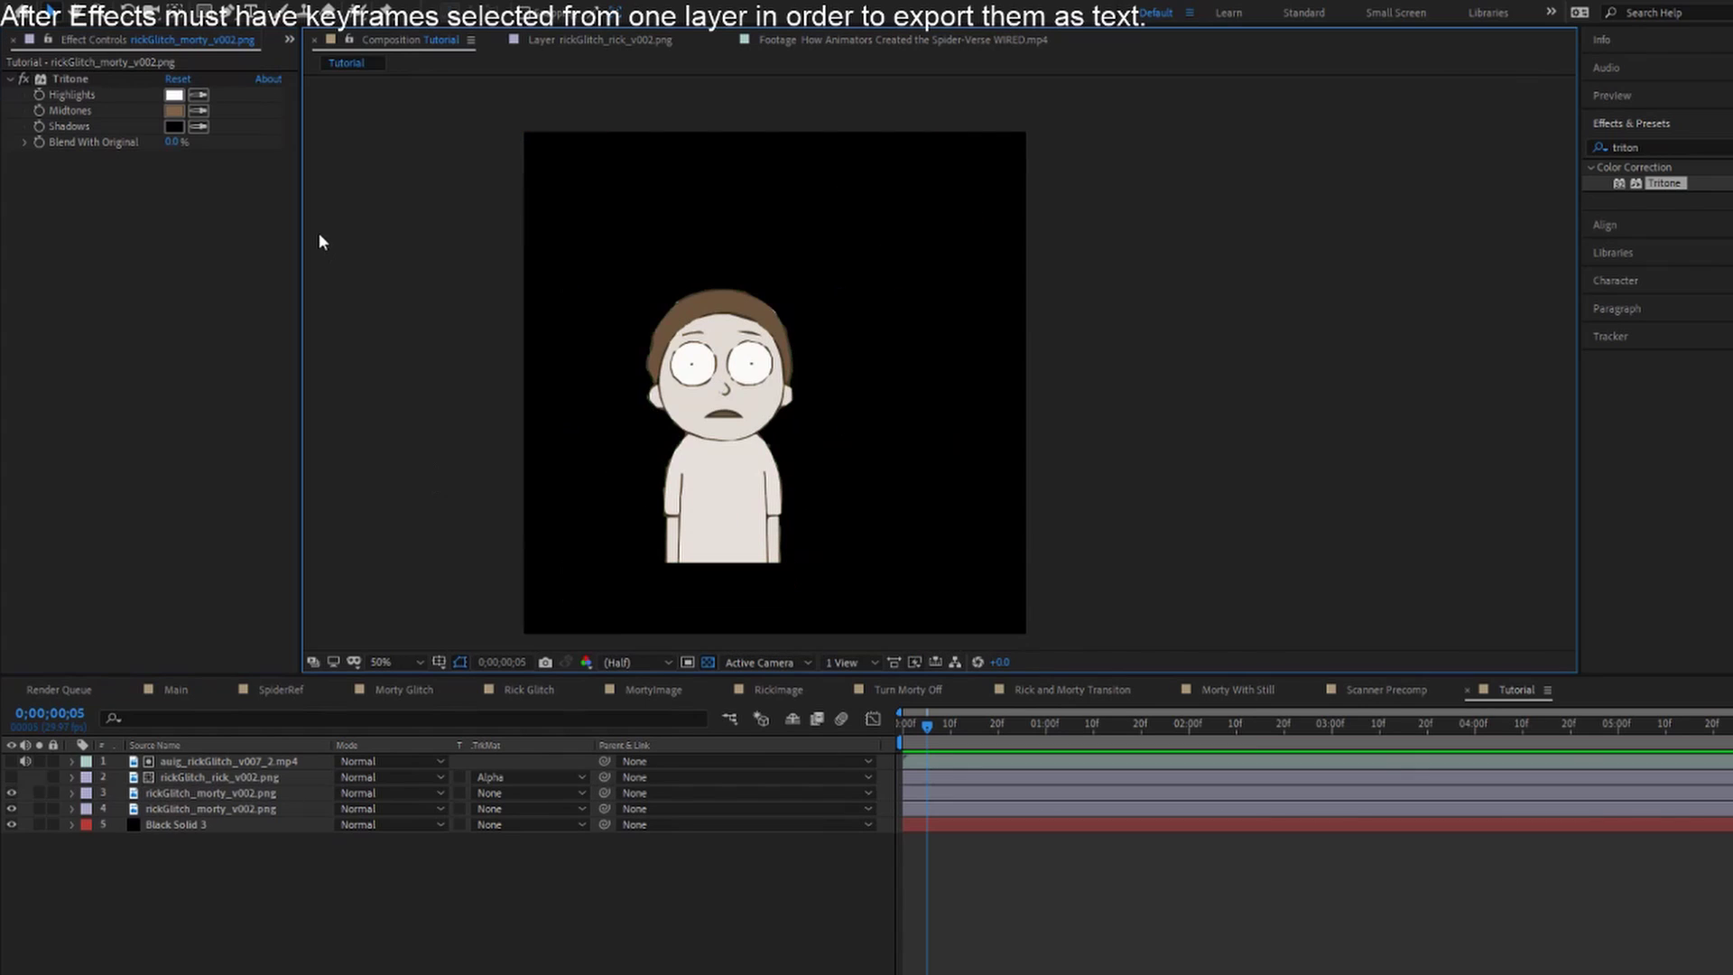
# Set the Tritone highlights to yellow, the midtones to magenta and the shadows to pink
pyautogui.click(180, 95)
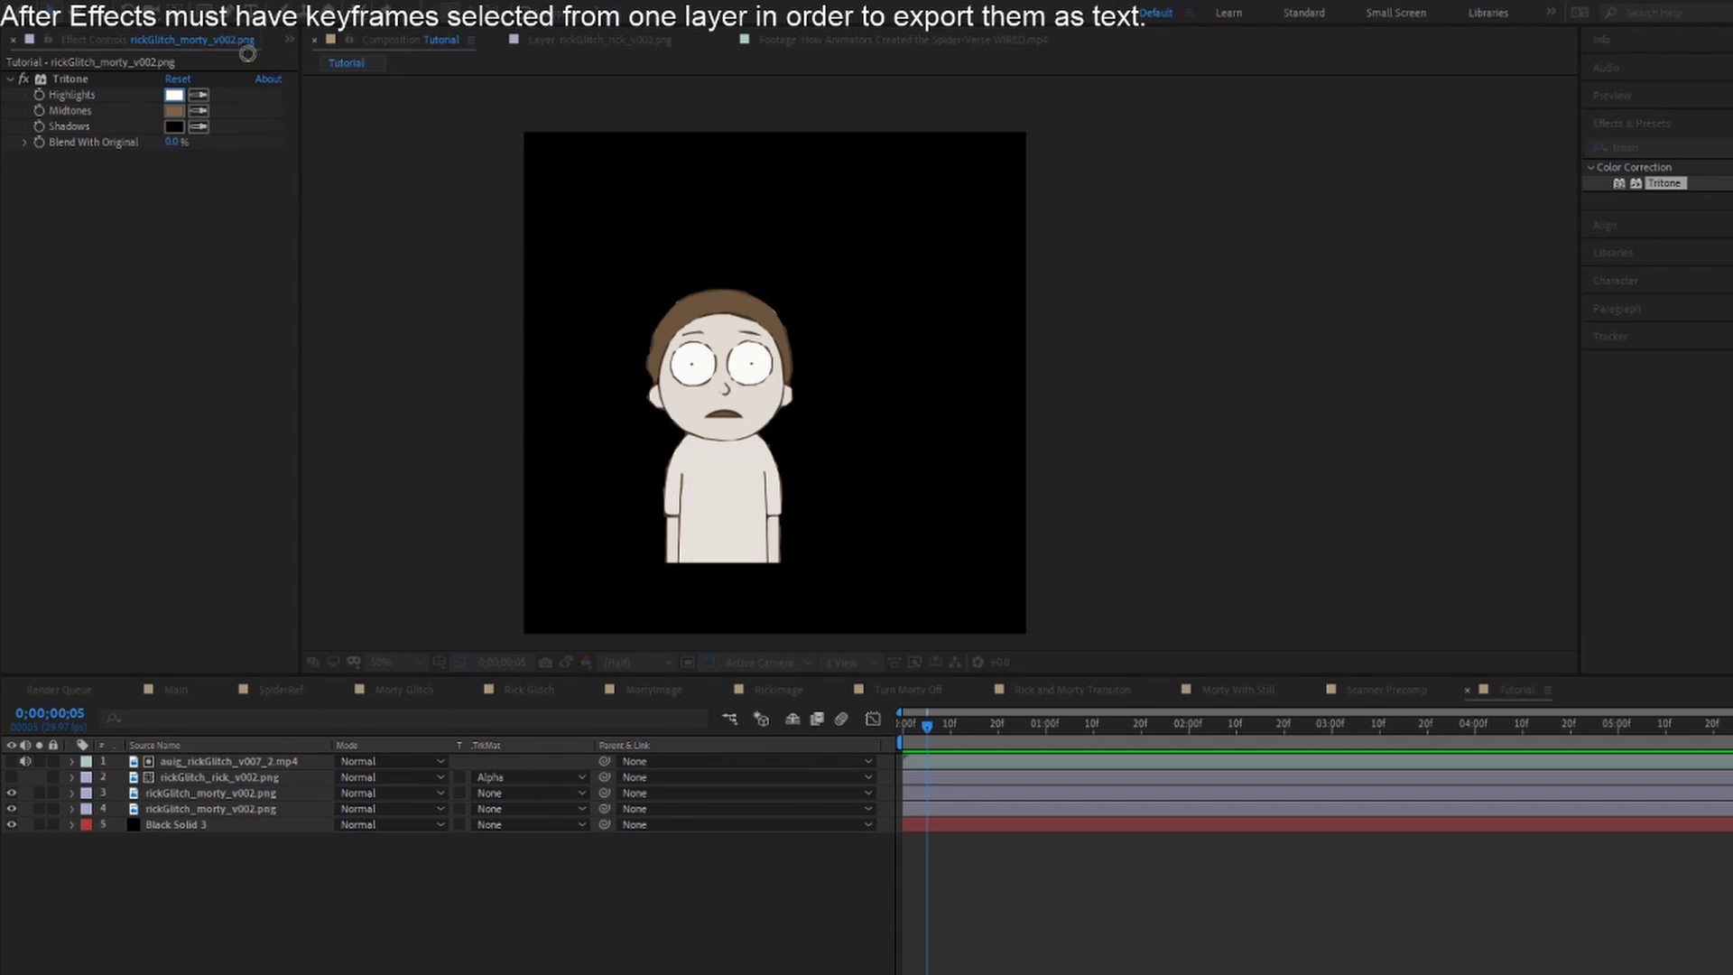
pyautogui.press('Return')
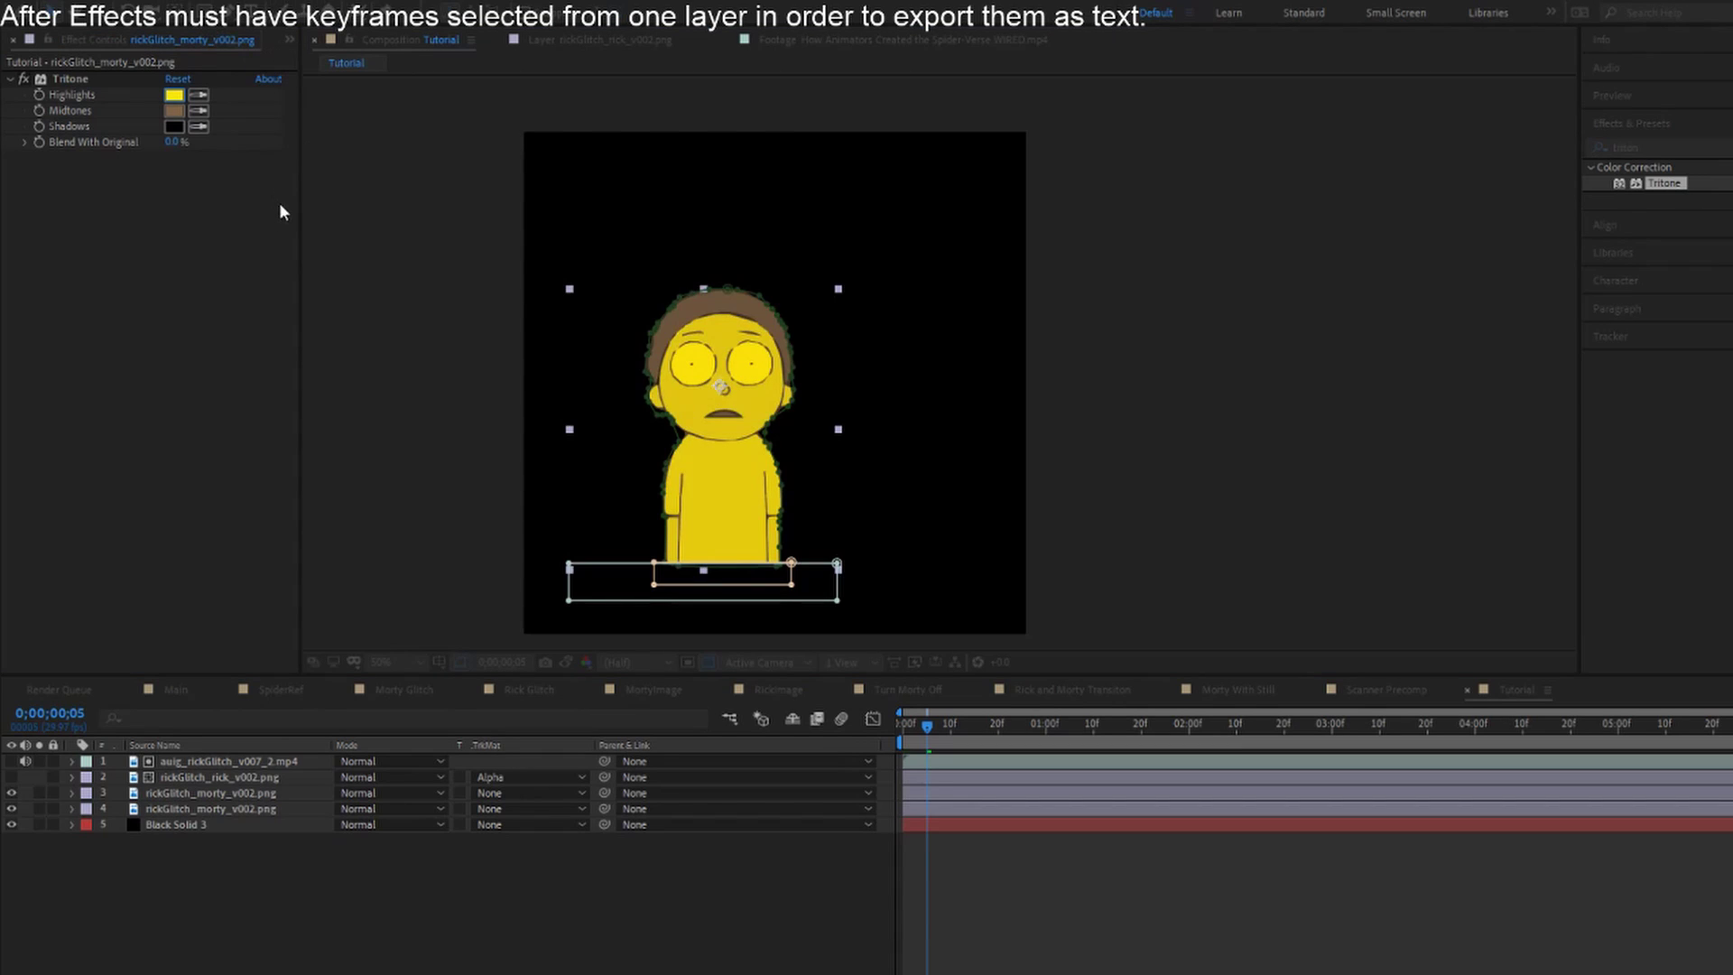
pyautogui.click(174, 111)
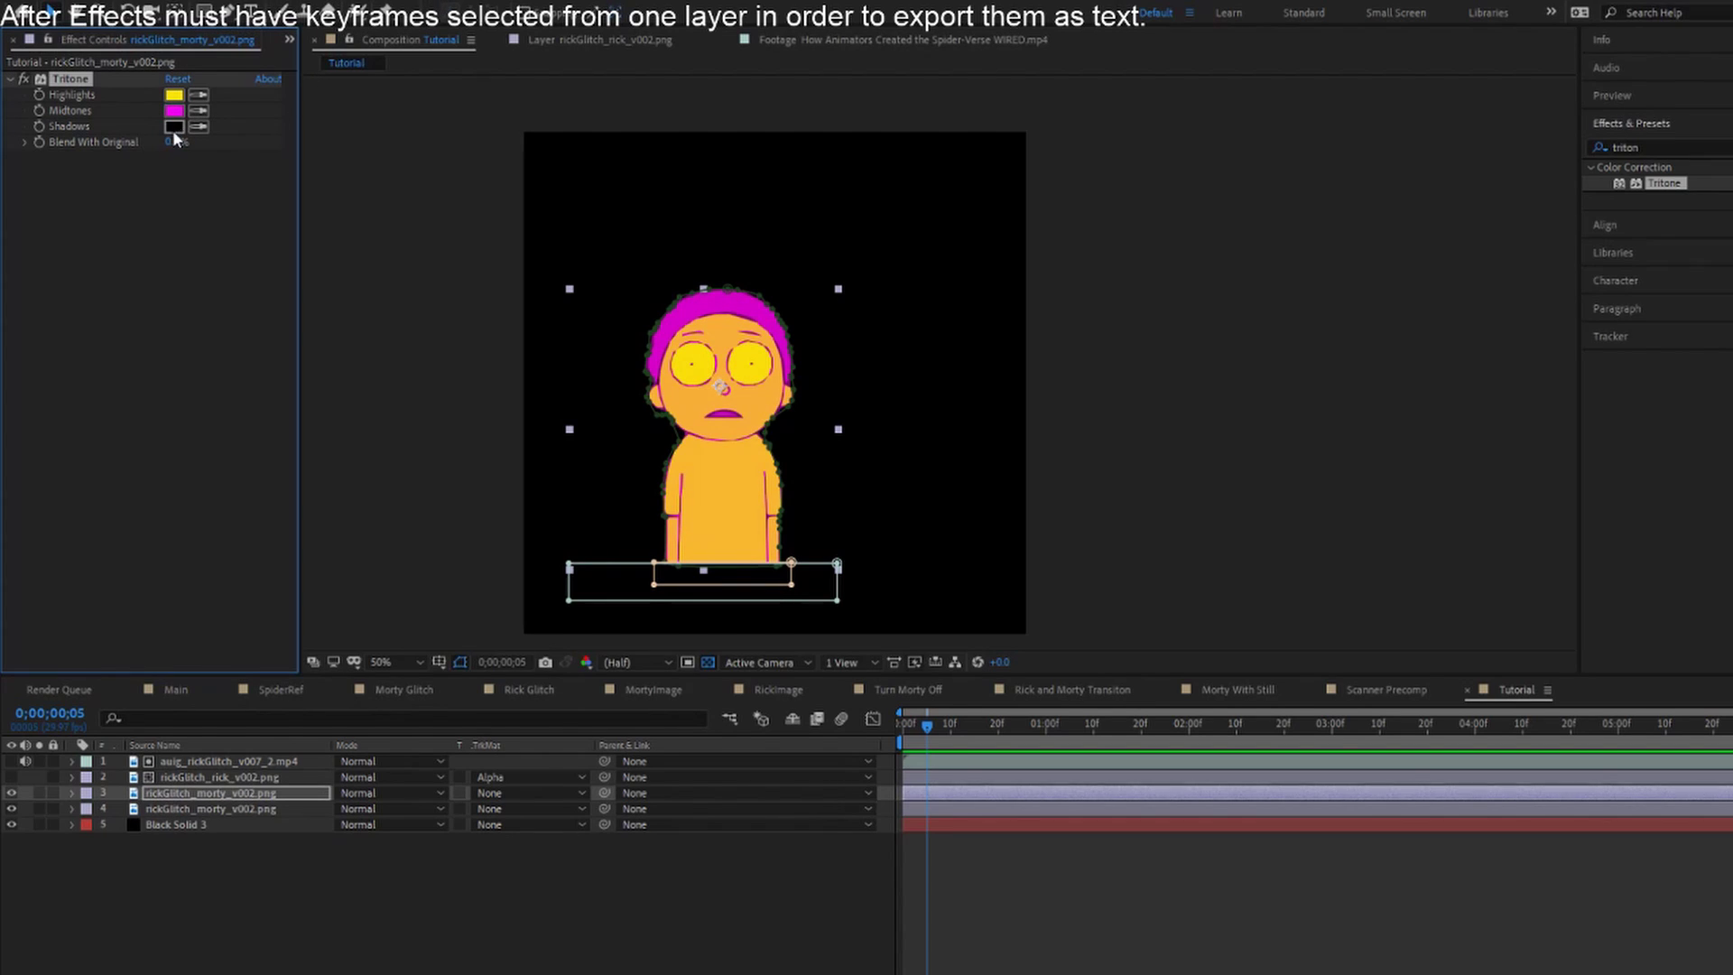
pyautogui.click(279, 29)
pyautogui.click(240, 35)
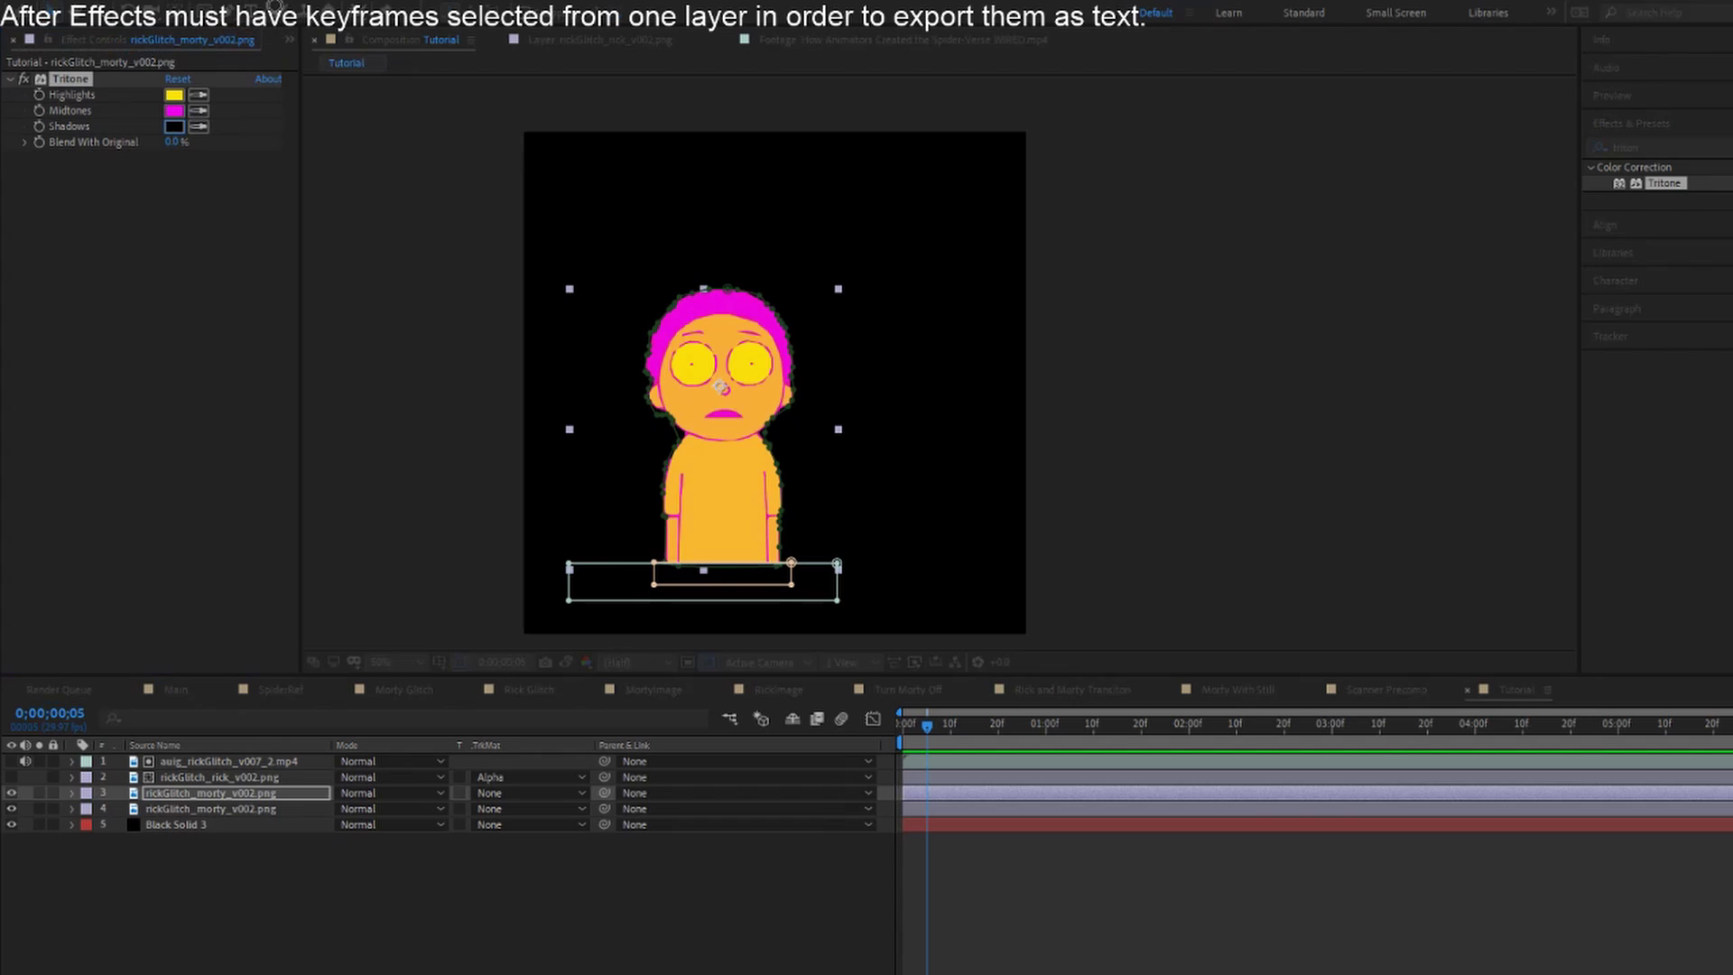
pyautogui.click(429, 404)
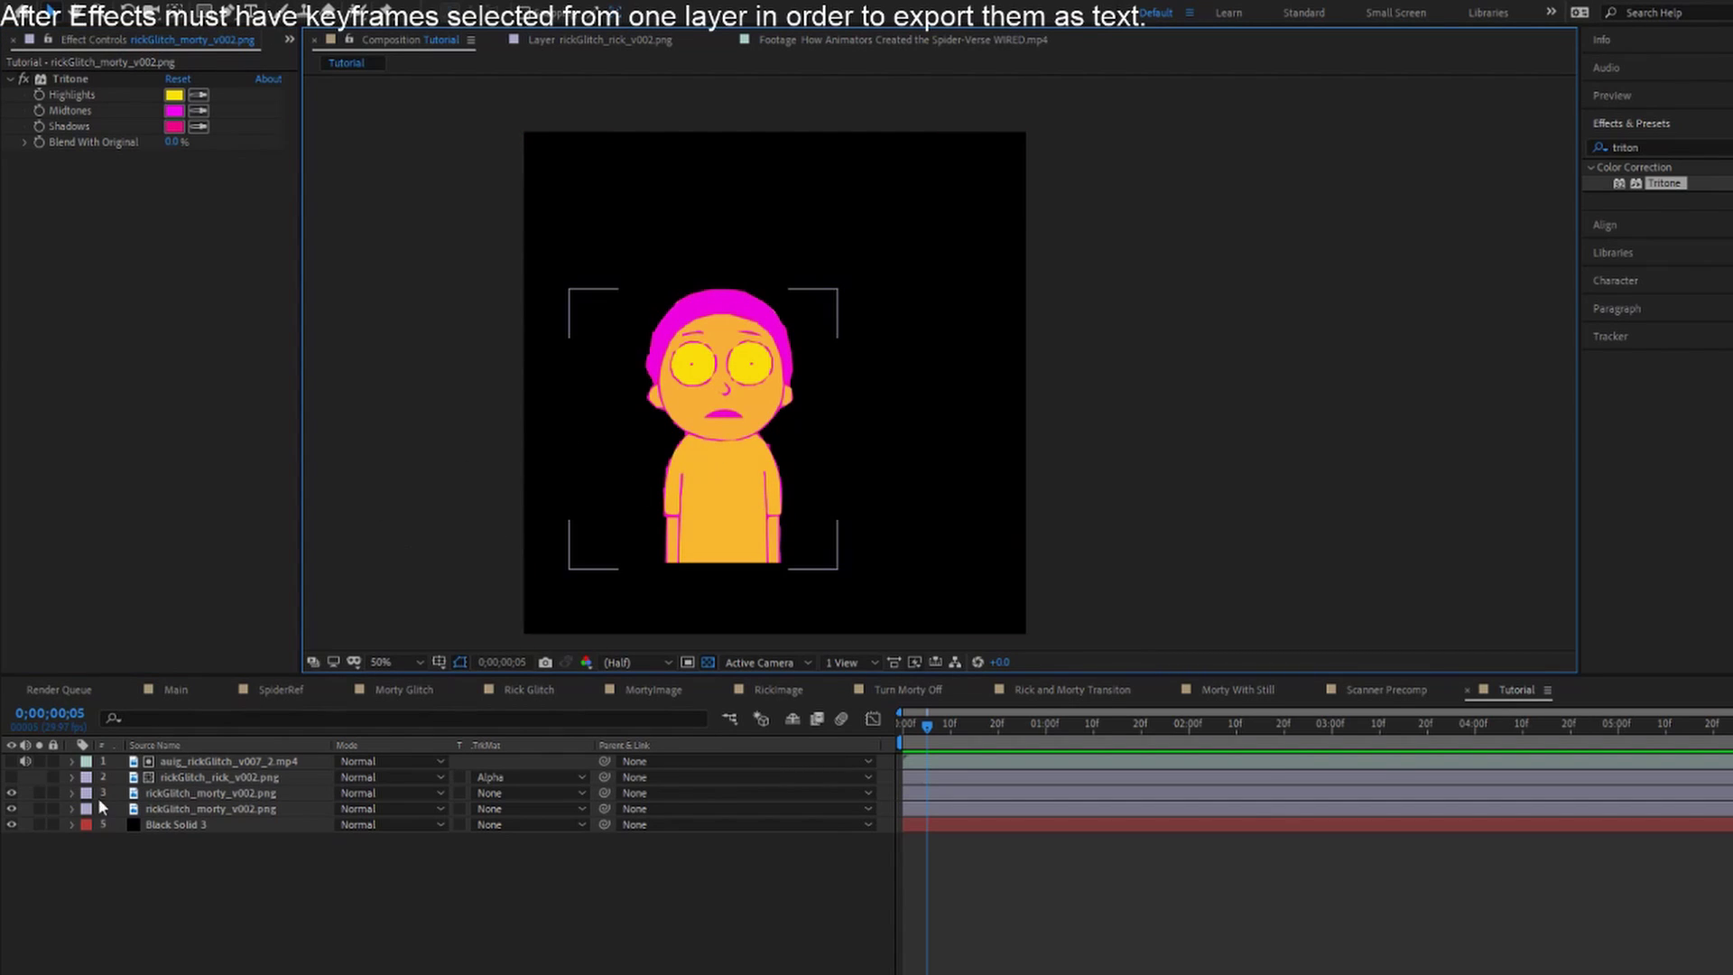
# Pre-compose the tinted rickGlitch_morty_v002.png layer, leaving its attributes in the Tutorial composition
pyautogui.click(233, 793)
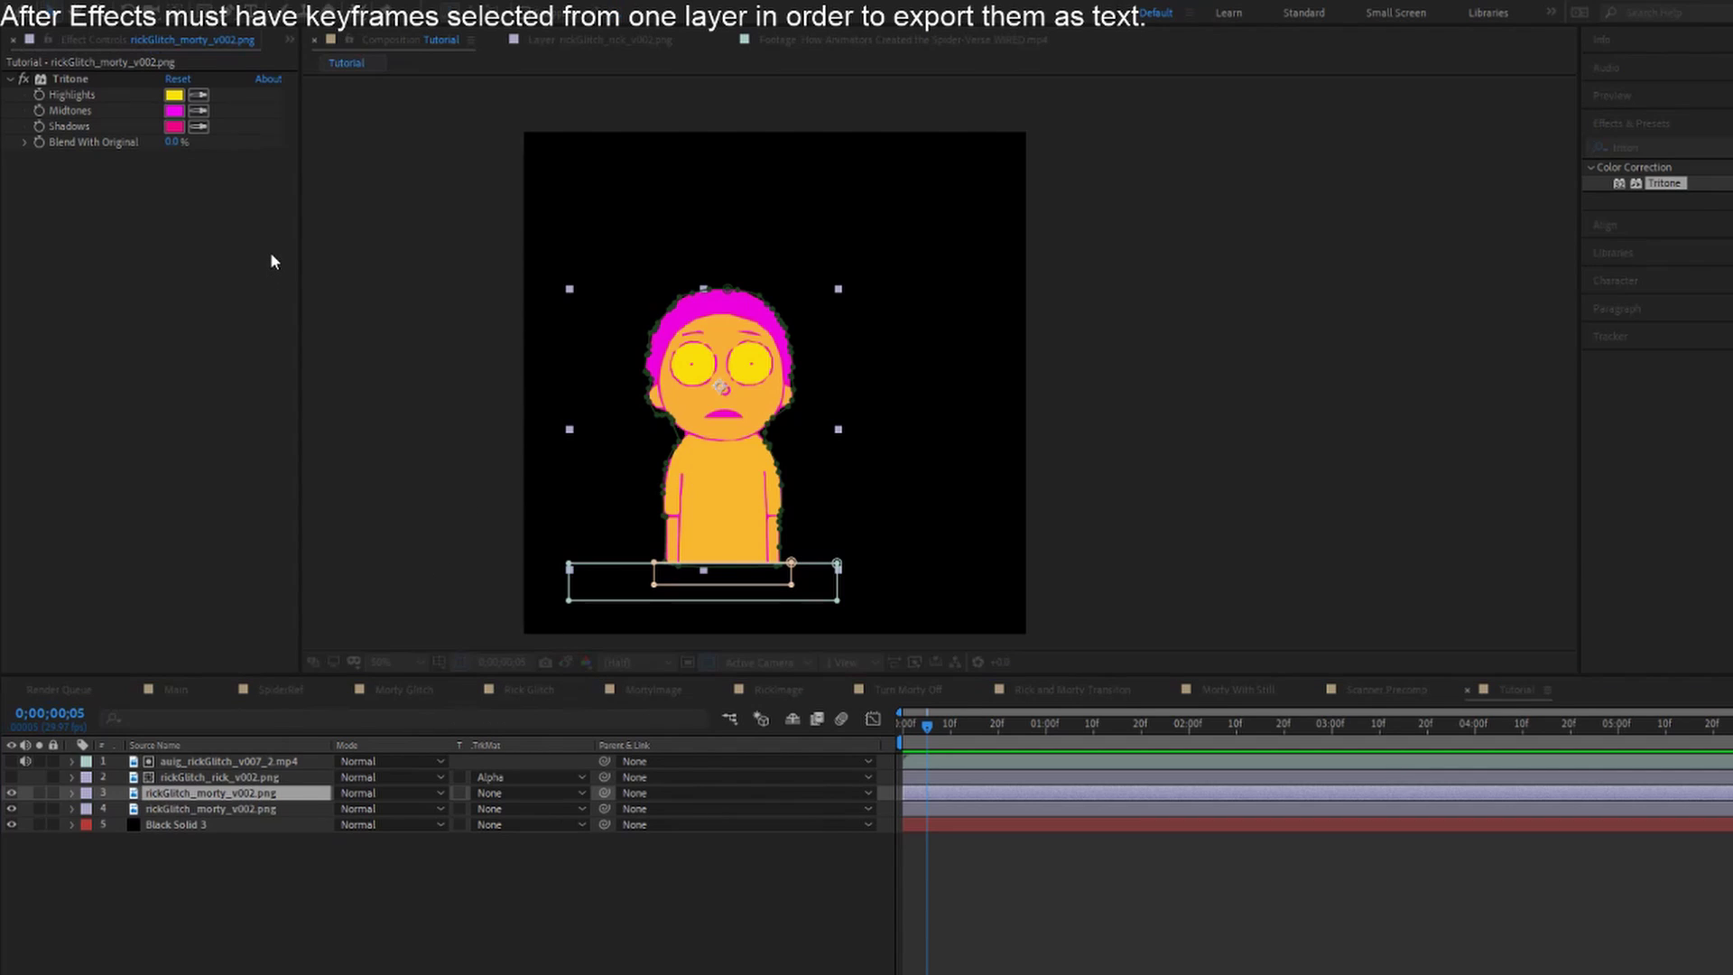
pyautogui.press('Return')
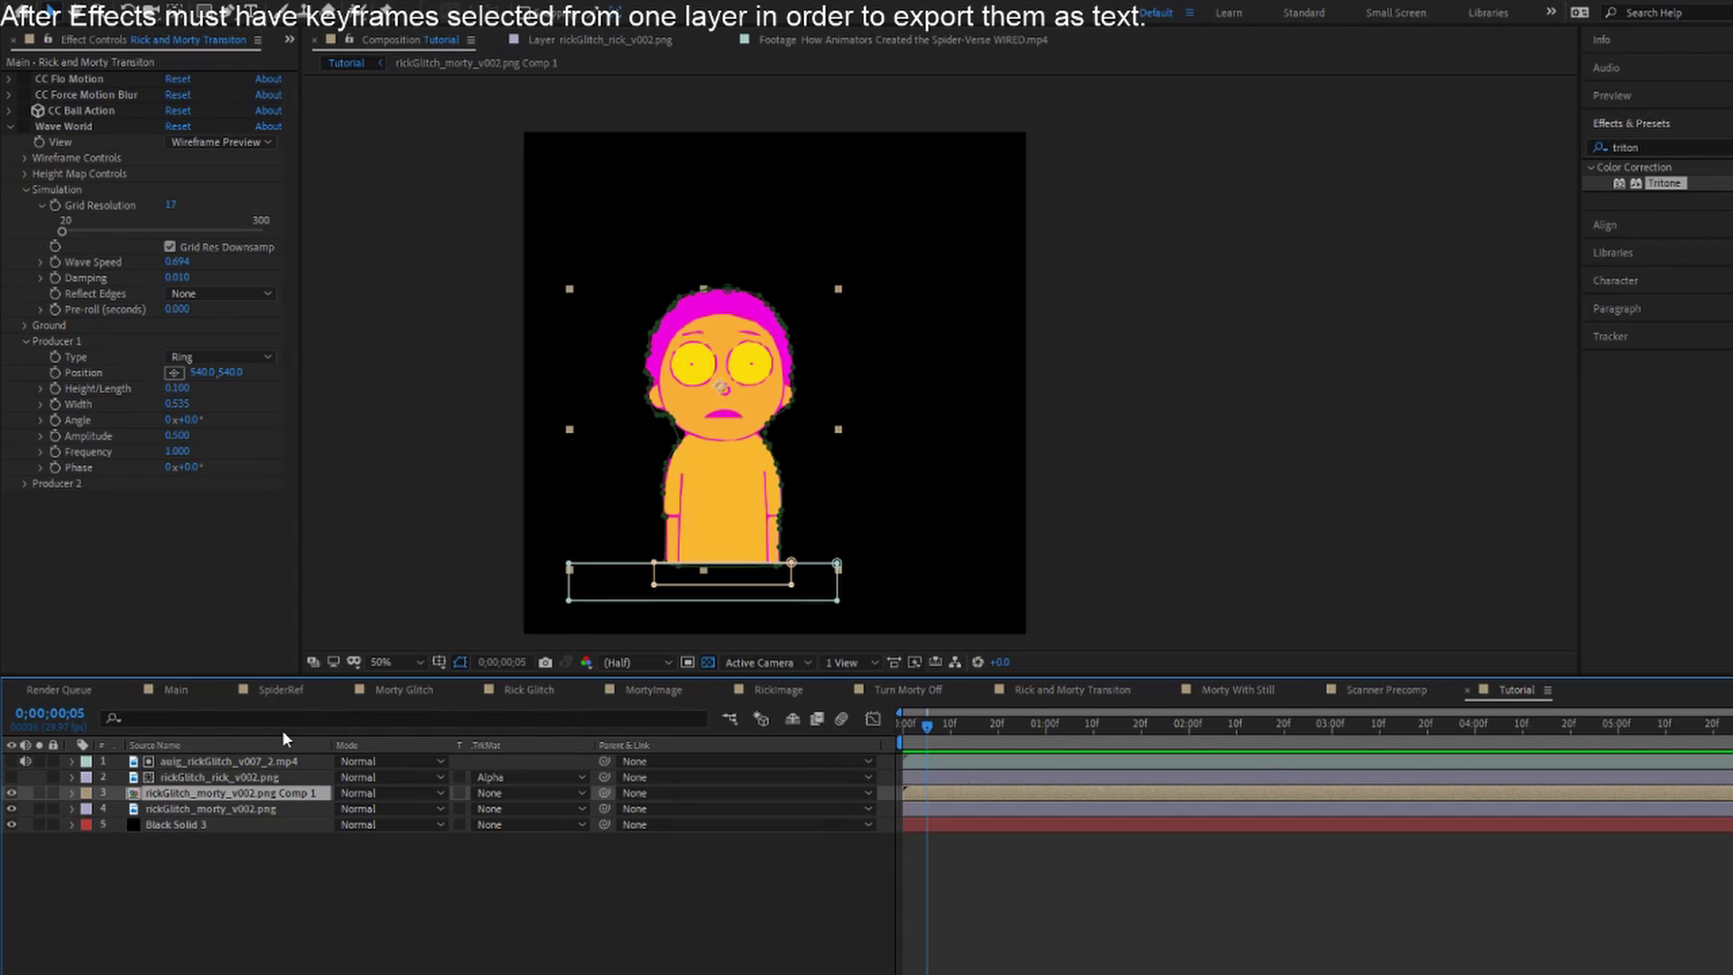
pyautogui.click(276, 943)
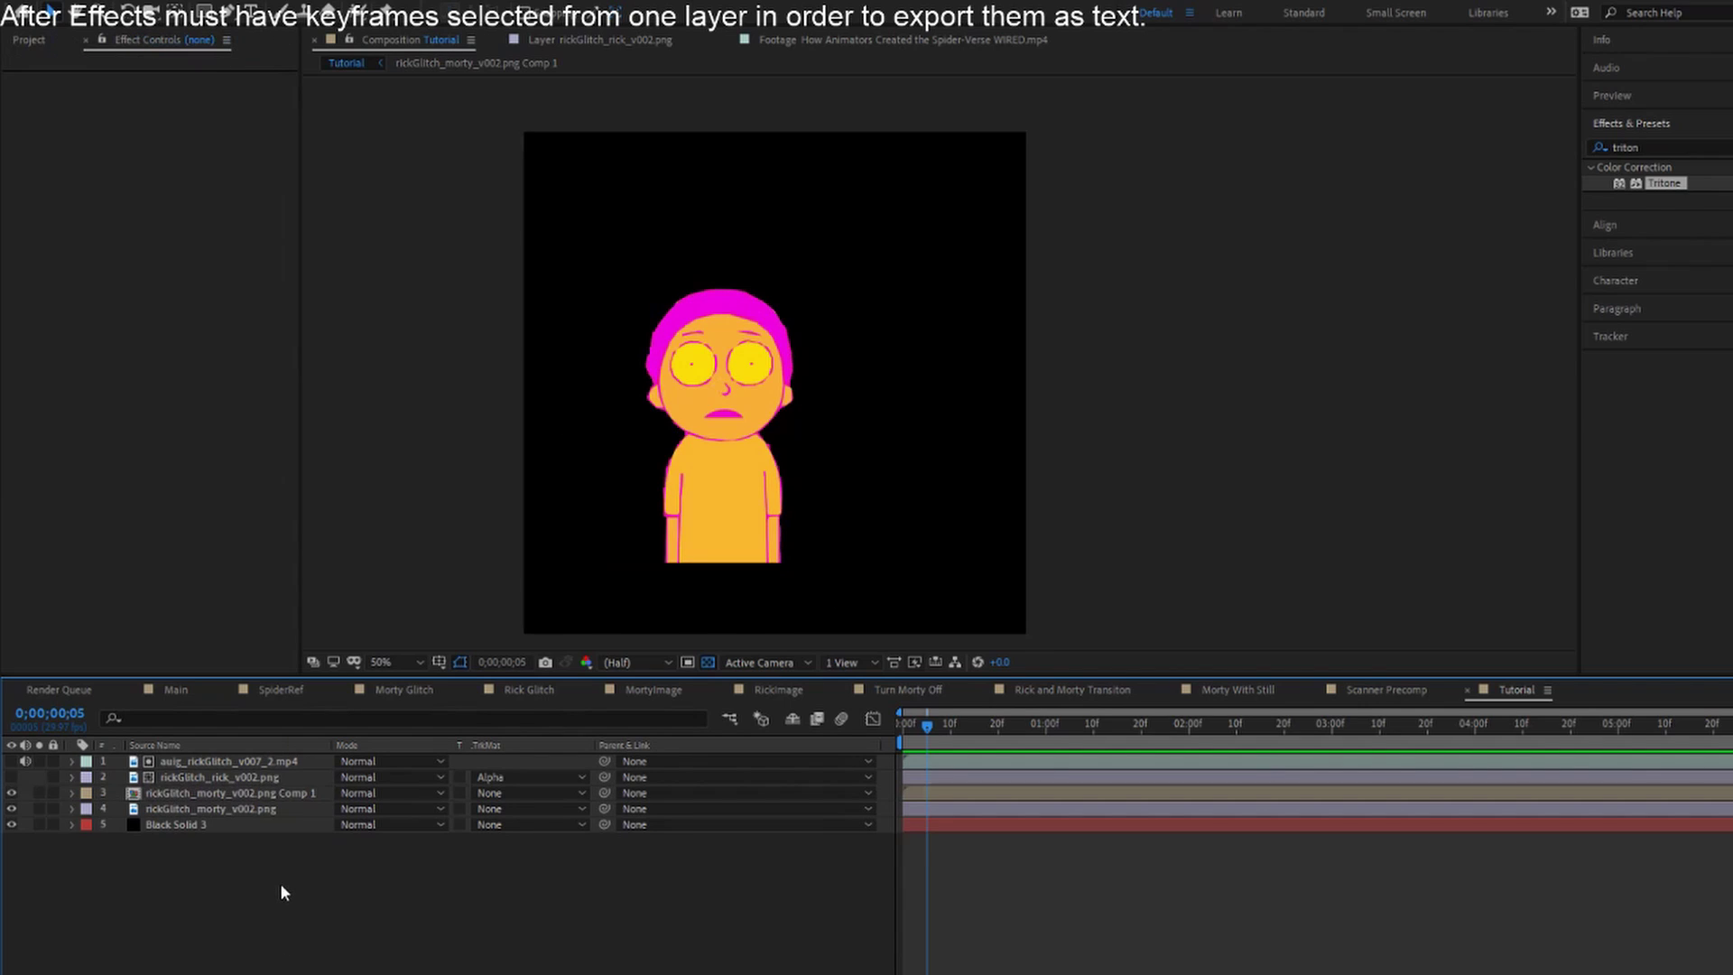
# Undo the pre-composition and the Tritone effect on the duplicated Morty layer
pyautogui.hotkey('ctrl', 'z')
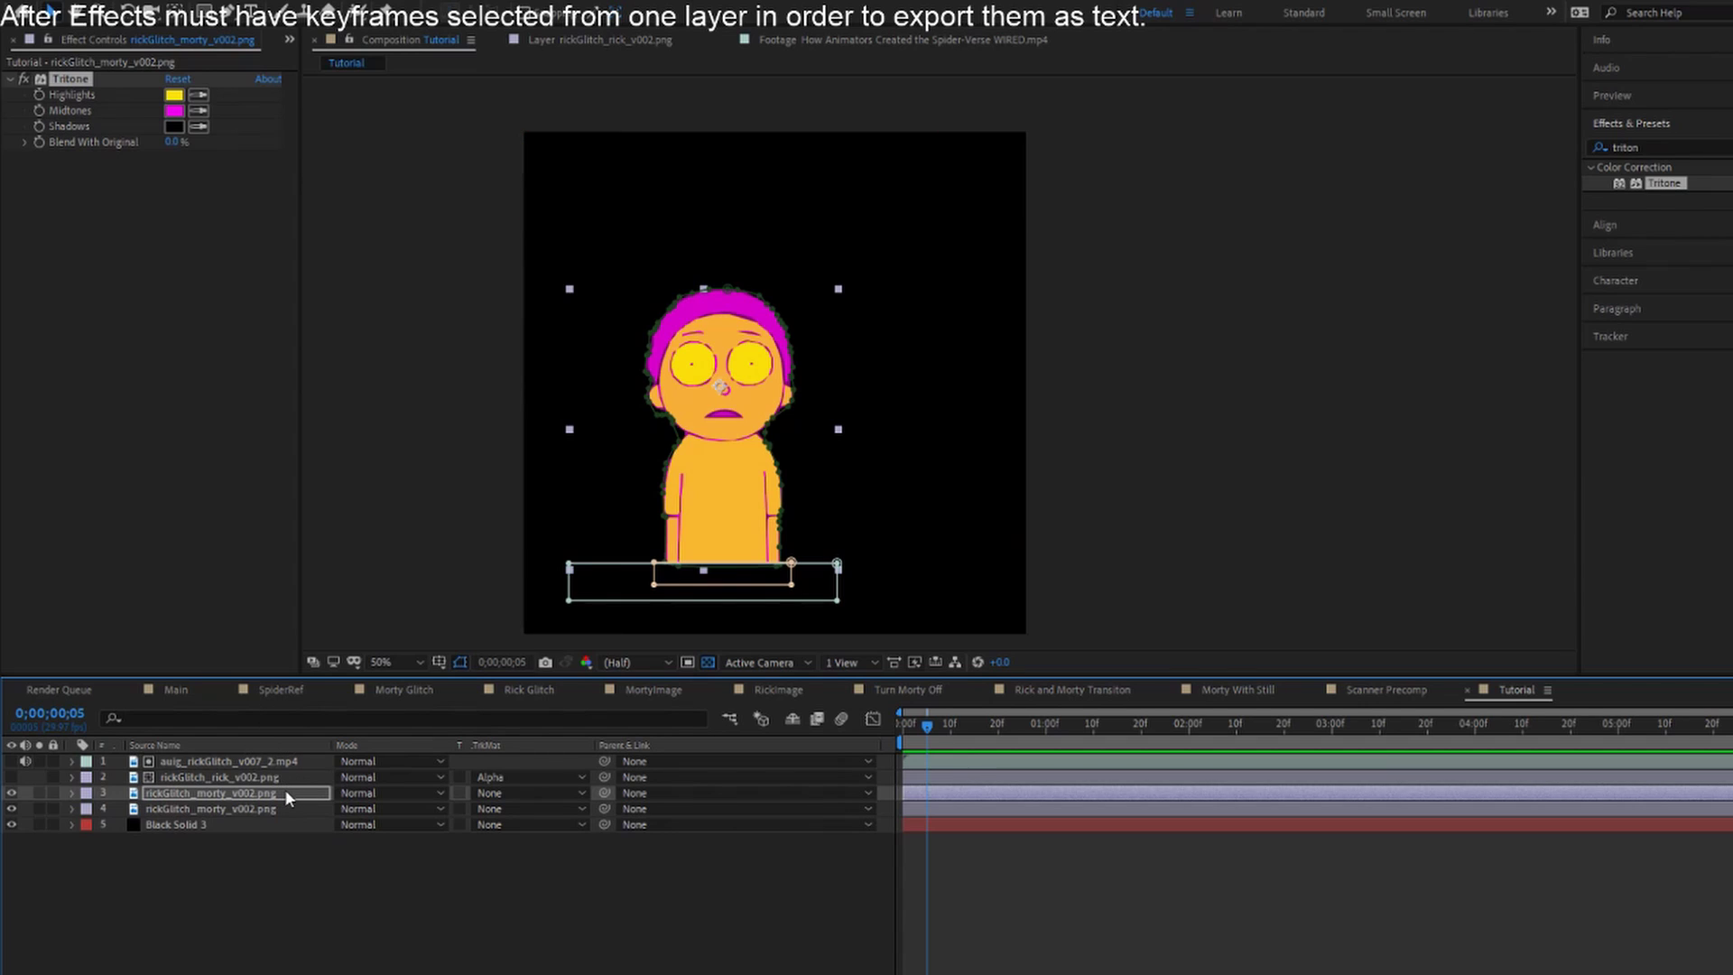
pyautogui.hotkey('ctrl', 'z')
pyautogui.hotkey('ctrl', 'z')
pyautogui.hotkey('ctrl', 'z')
pyautogui.hotkey('ctrl', 'z')
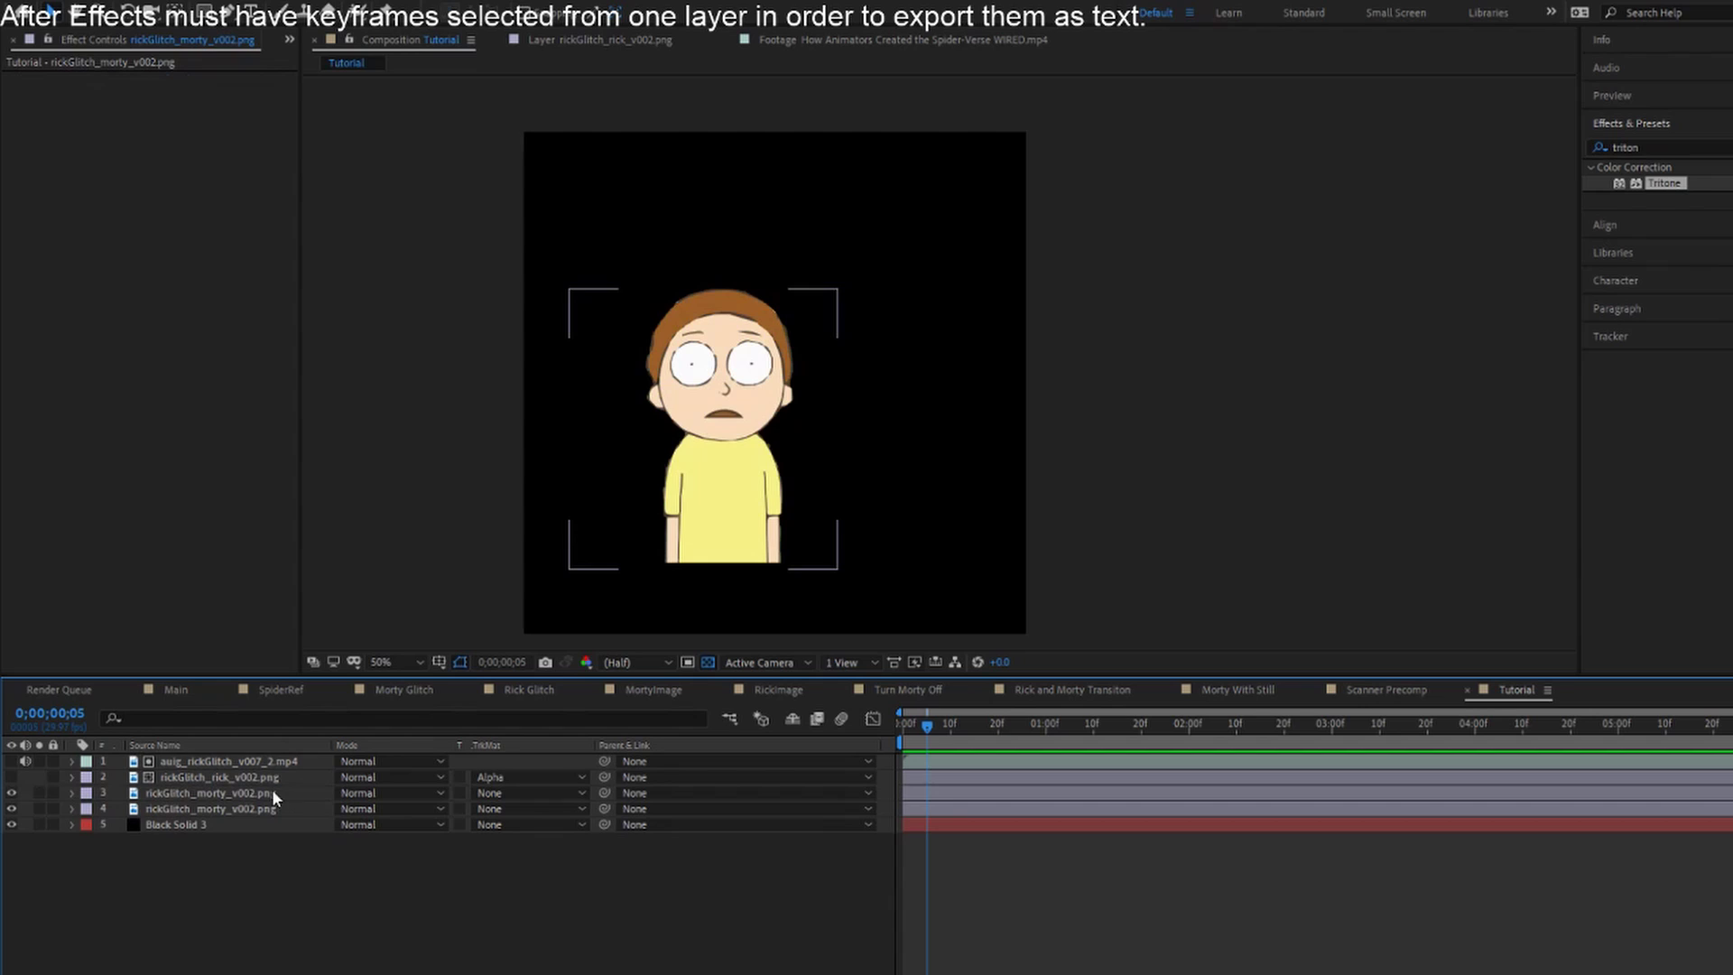
# Pre-compose the upper rickGlitch_morty_v002.png layer, moving all its attributes into the new composition
pyautogui.click(273, 793)
pyautogui.click(336, 716)
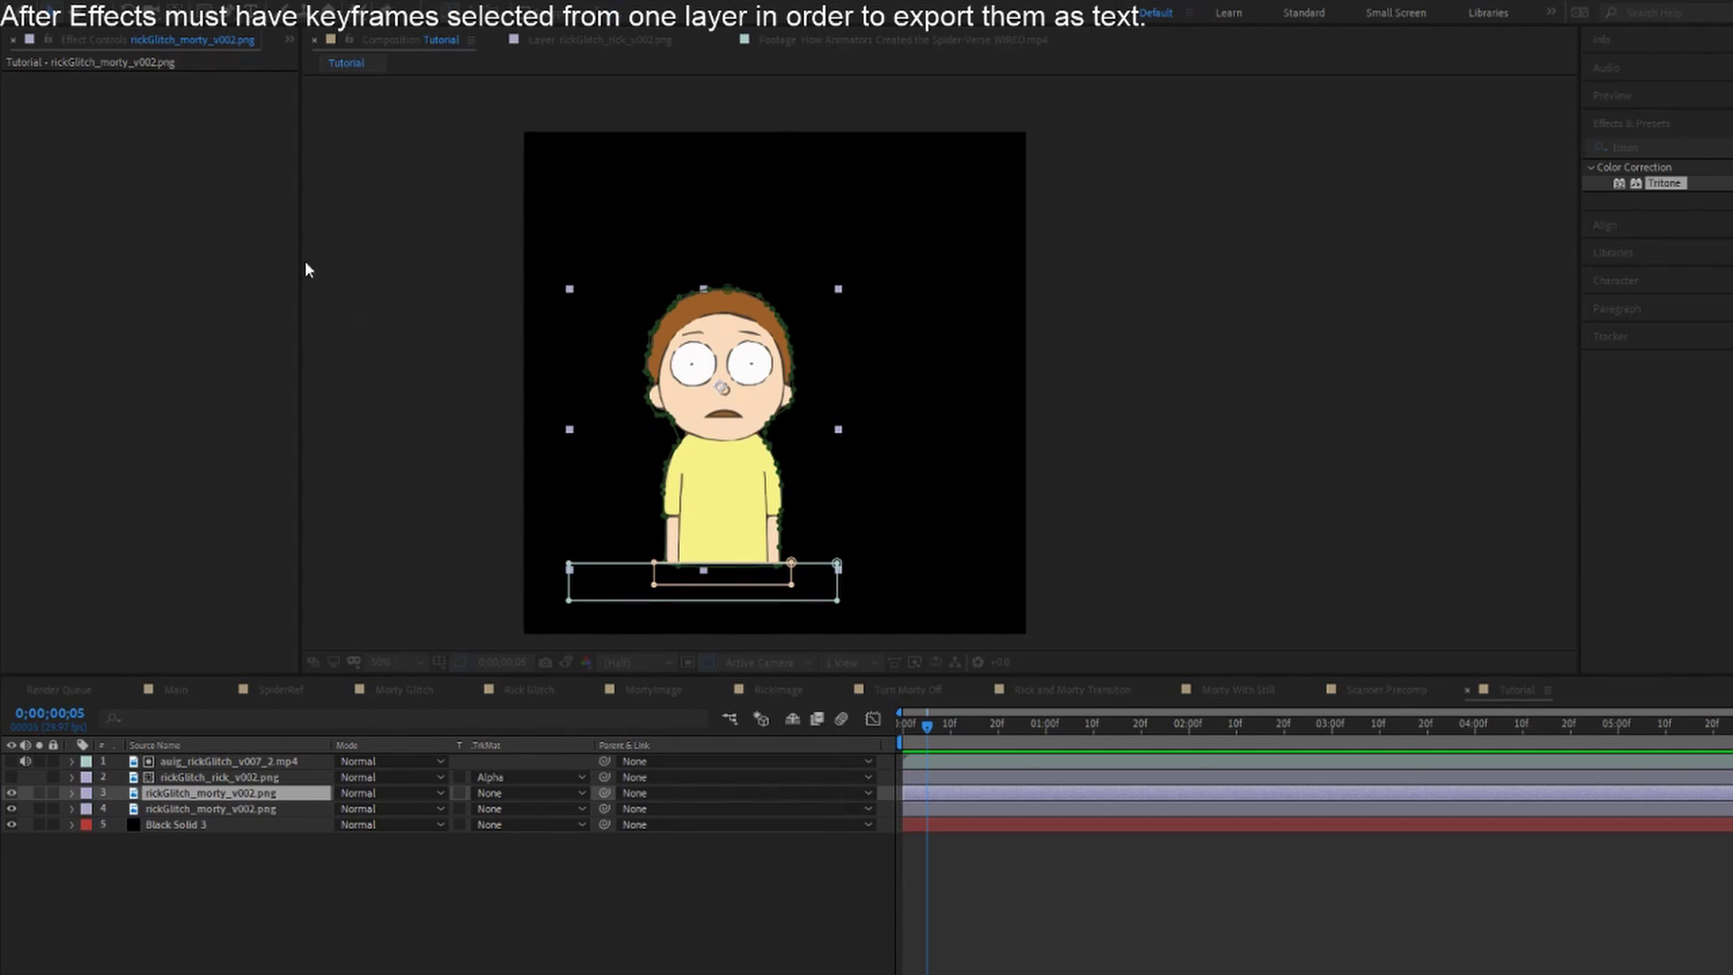
pyautogui.press('Return')
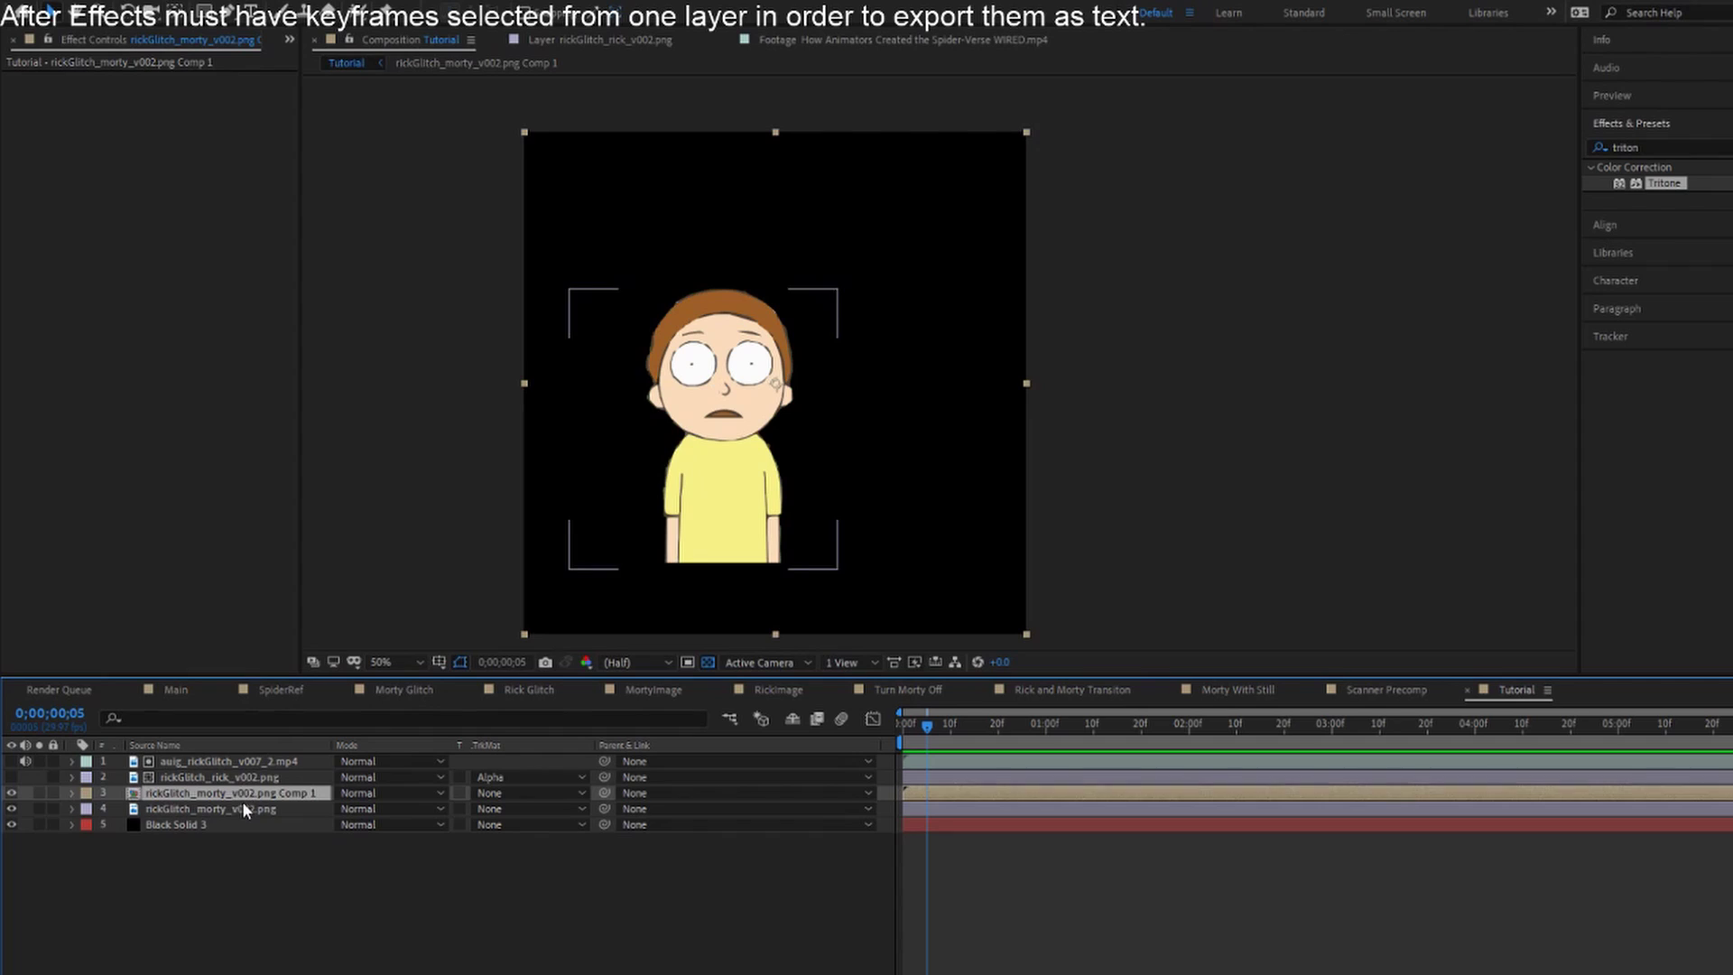
pyautogui.click(241, 801)
pyautogui.click(271, 793)
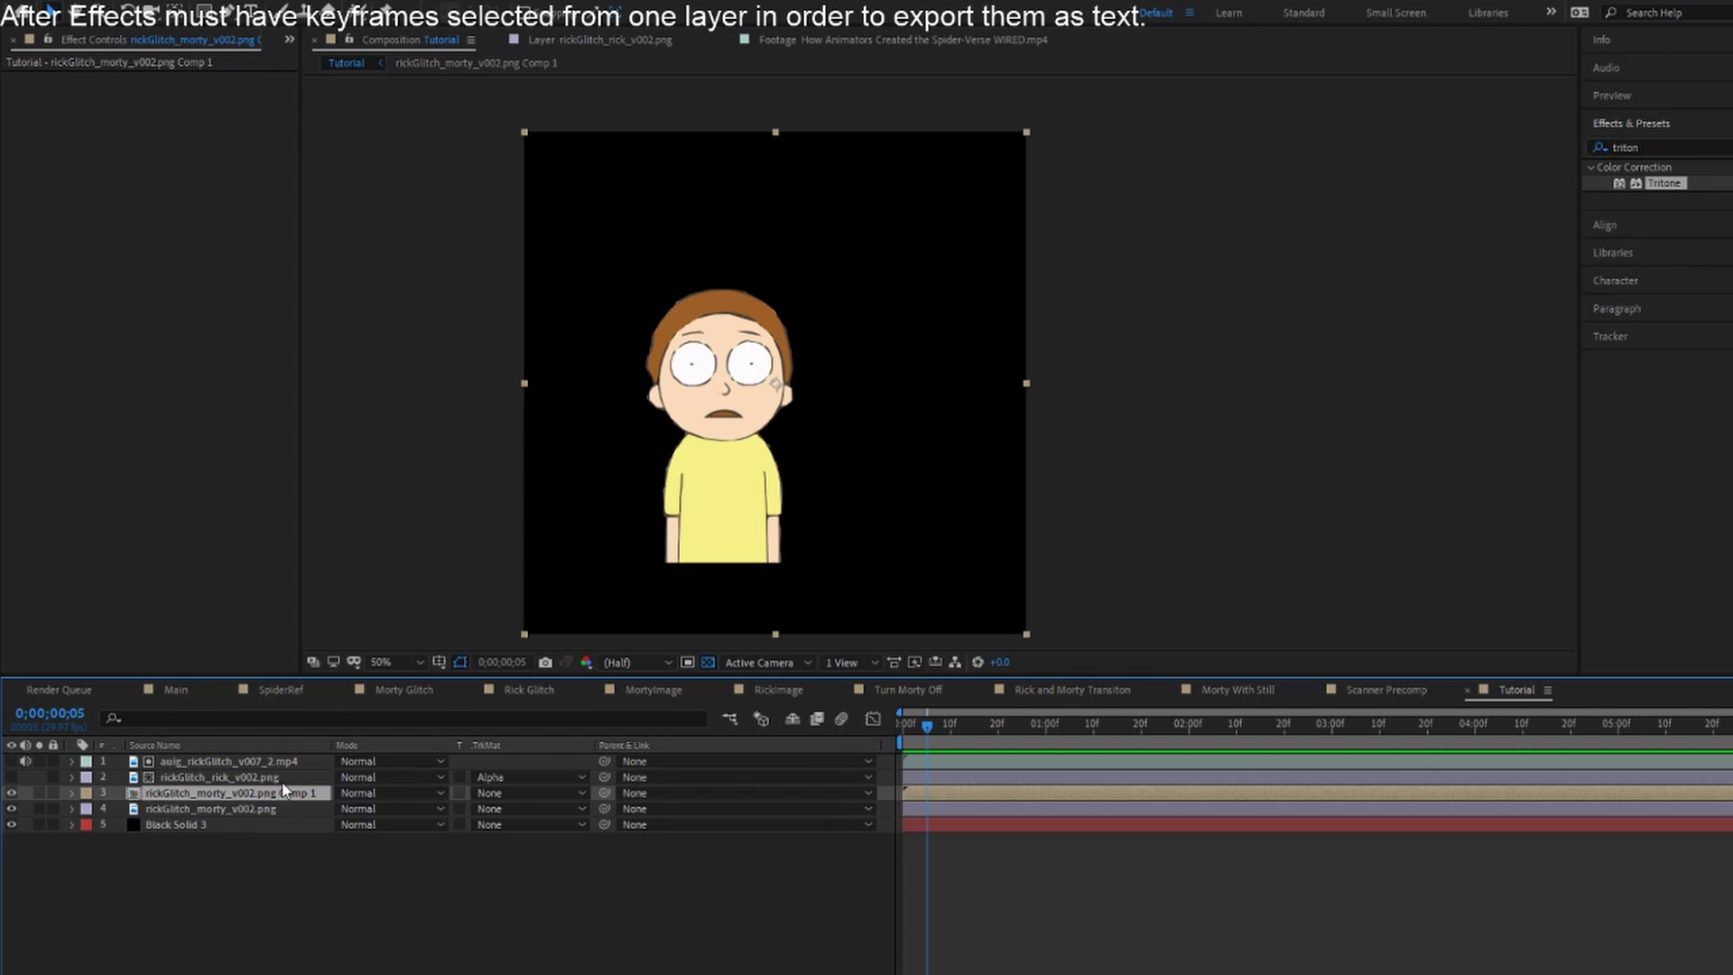
# Apply the Tritone effect to the pre-composed Morty layer and set its highlights to yellow
pyautogui.moveTo(1666, 186); pyautogui.dragTo(208, 795)
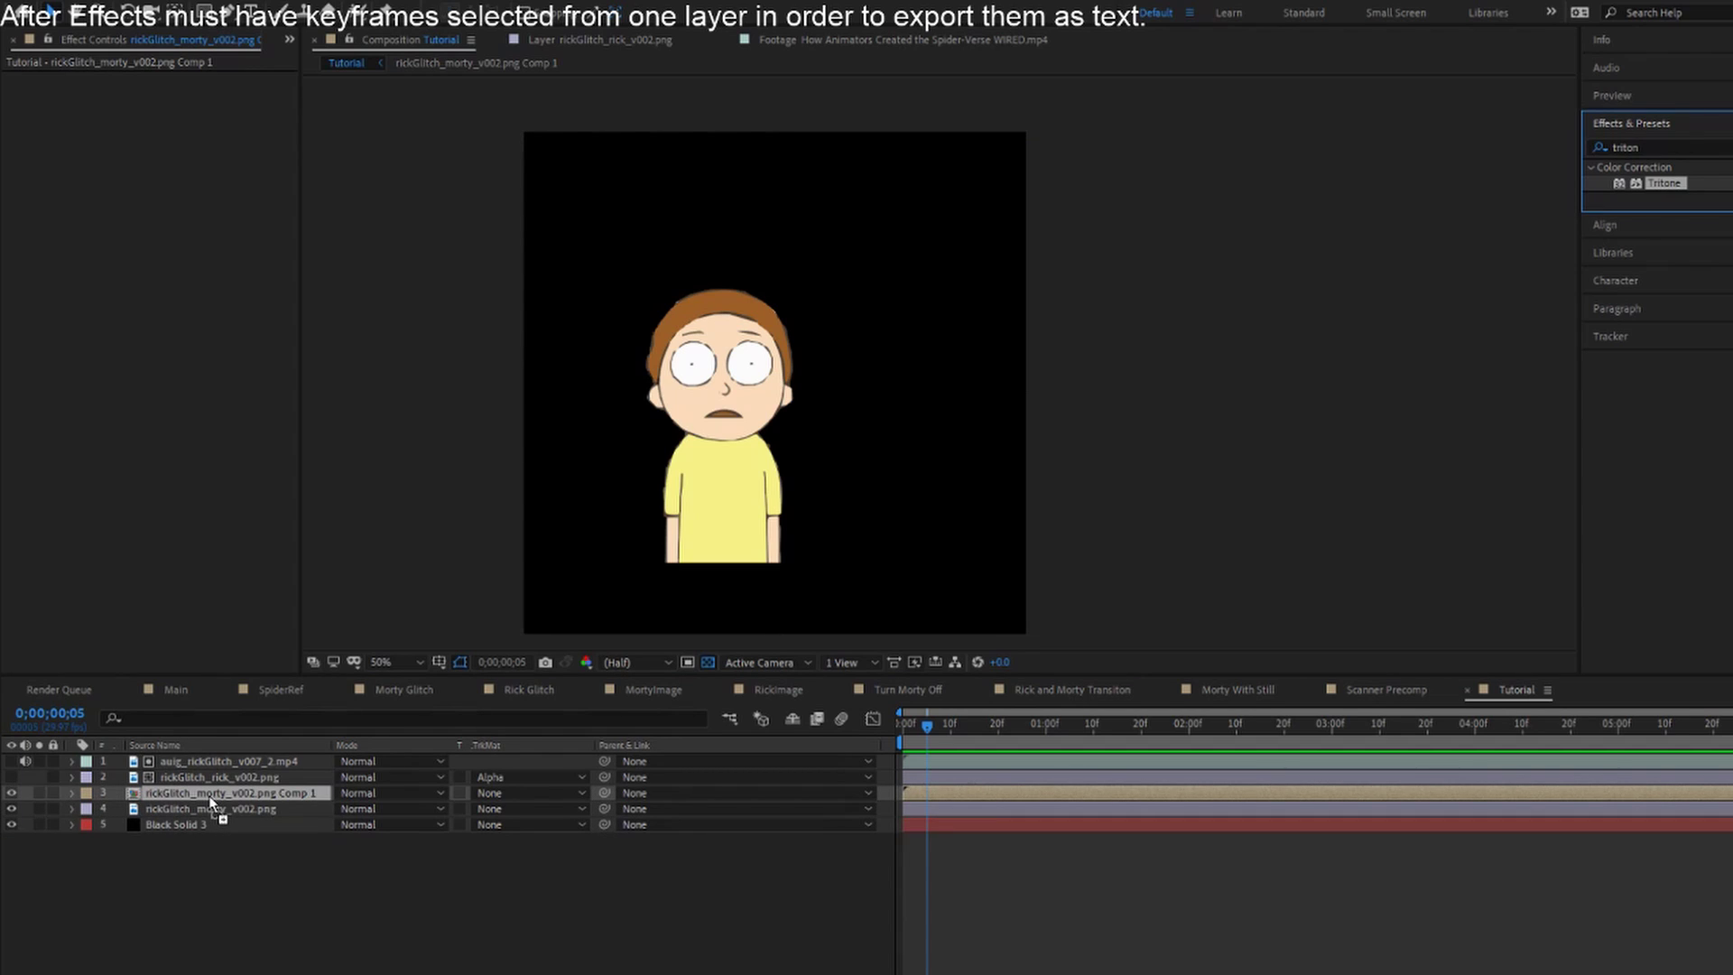
pyautogui.moveTo(209, 794); pyautogui.dragTo(208, 794)
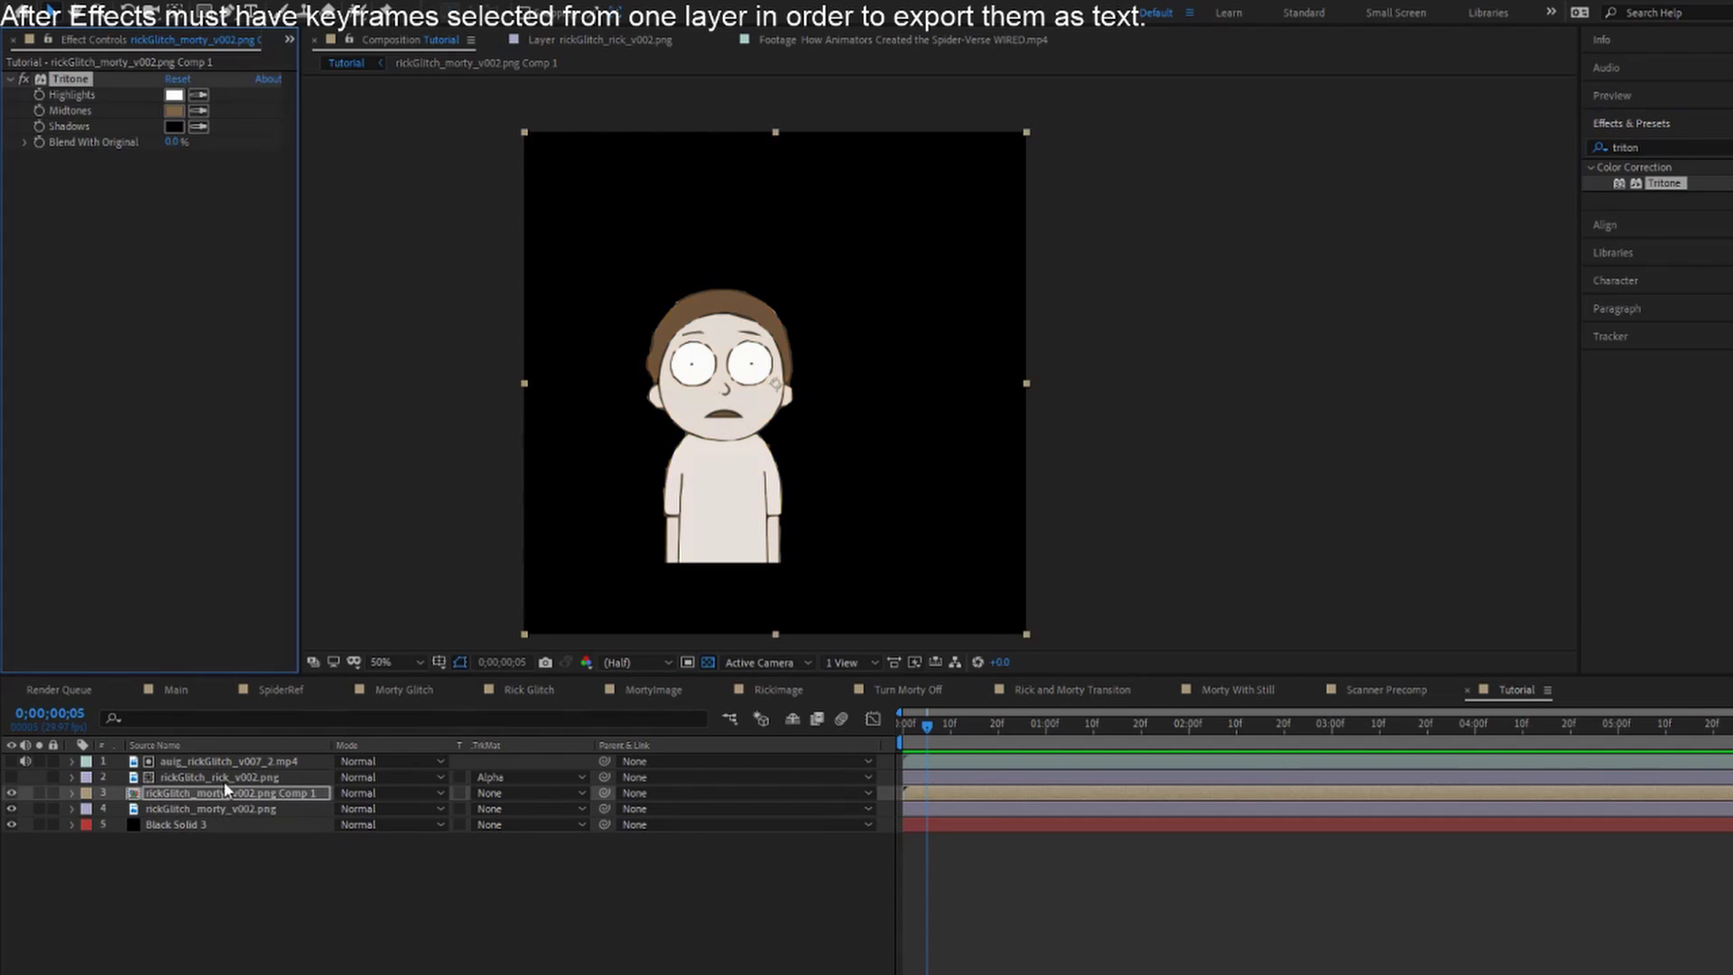
pyautogui.click(173, 96)
pyautogui.moveTo(285, 188); pyautogui.dragTo(285, 203)
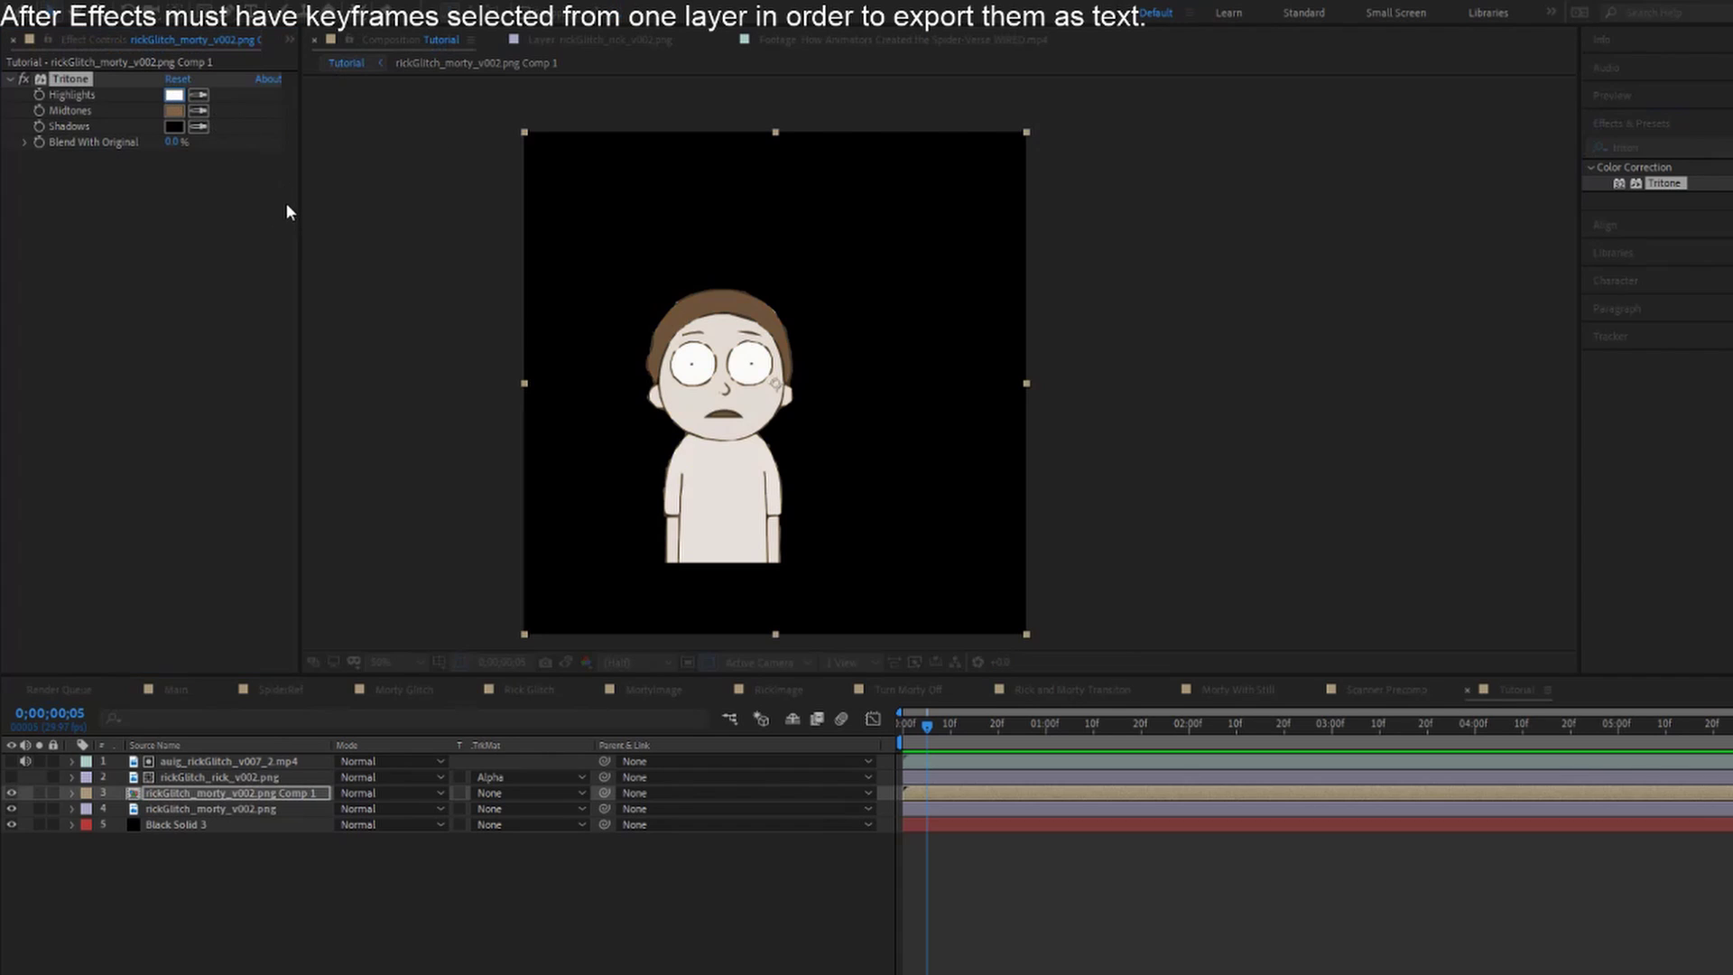
pyautogui.moveTo(241, 43); pyautogui.dragTo(269, 3)
pyautogui.click(432, 6)
# Set the Tritone midtones to magenta and the shadows to a pinkish magenta
pyautogui.click(173, 110)
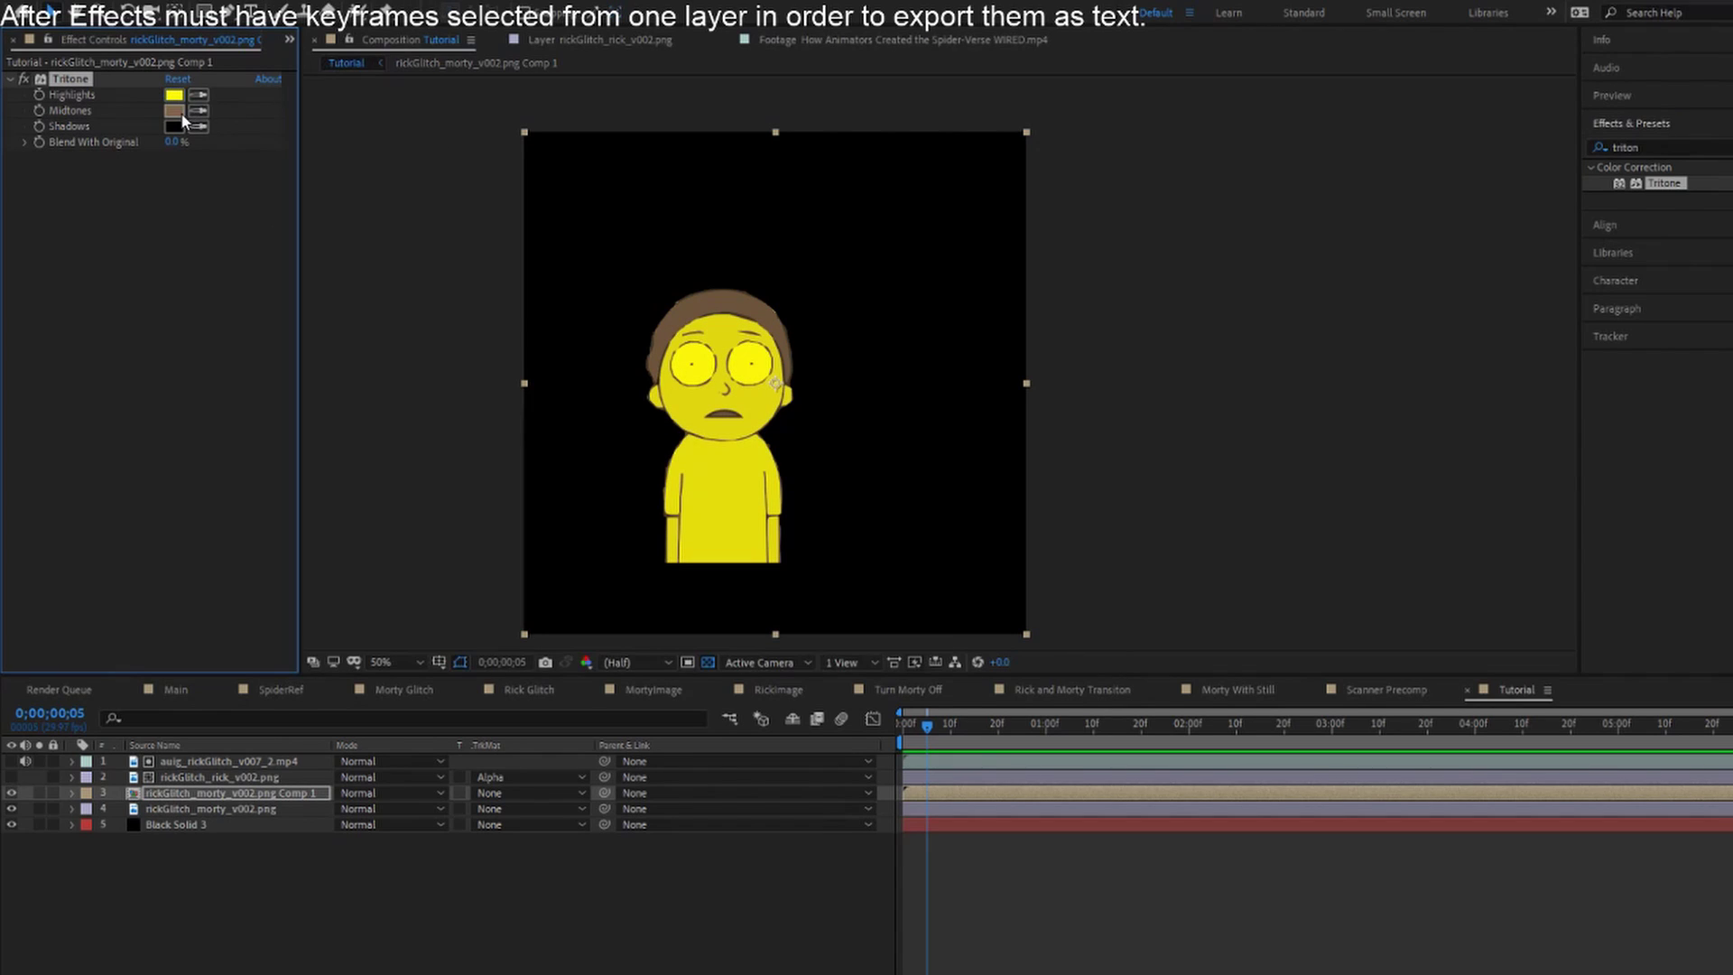
pyautogui.click(287, 47)
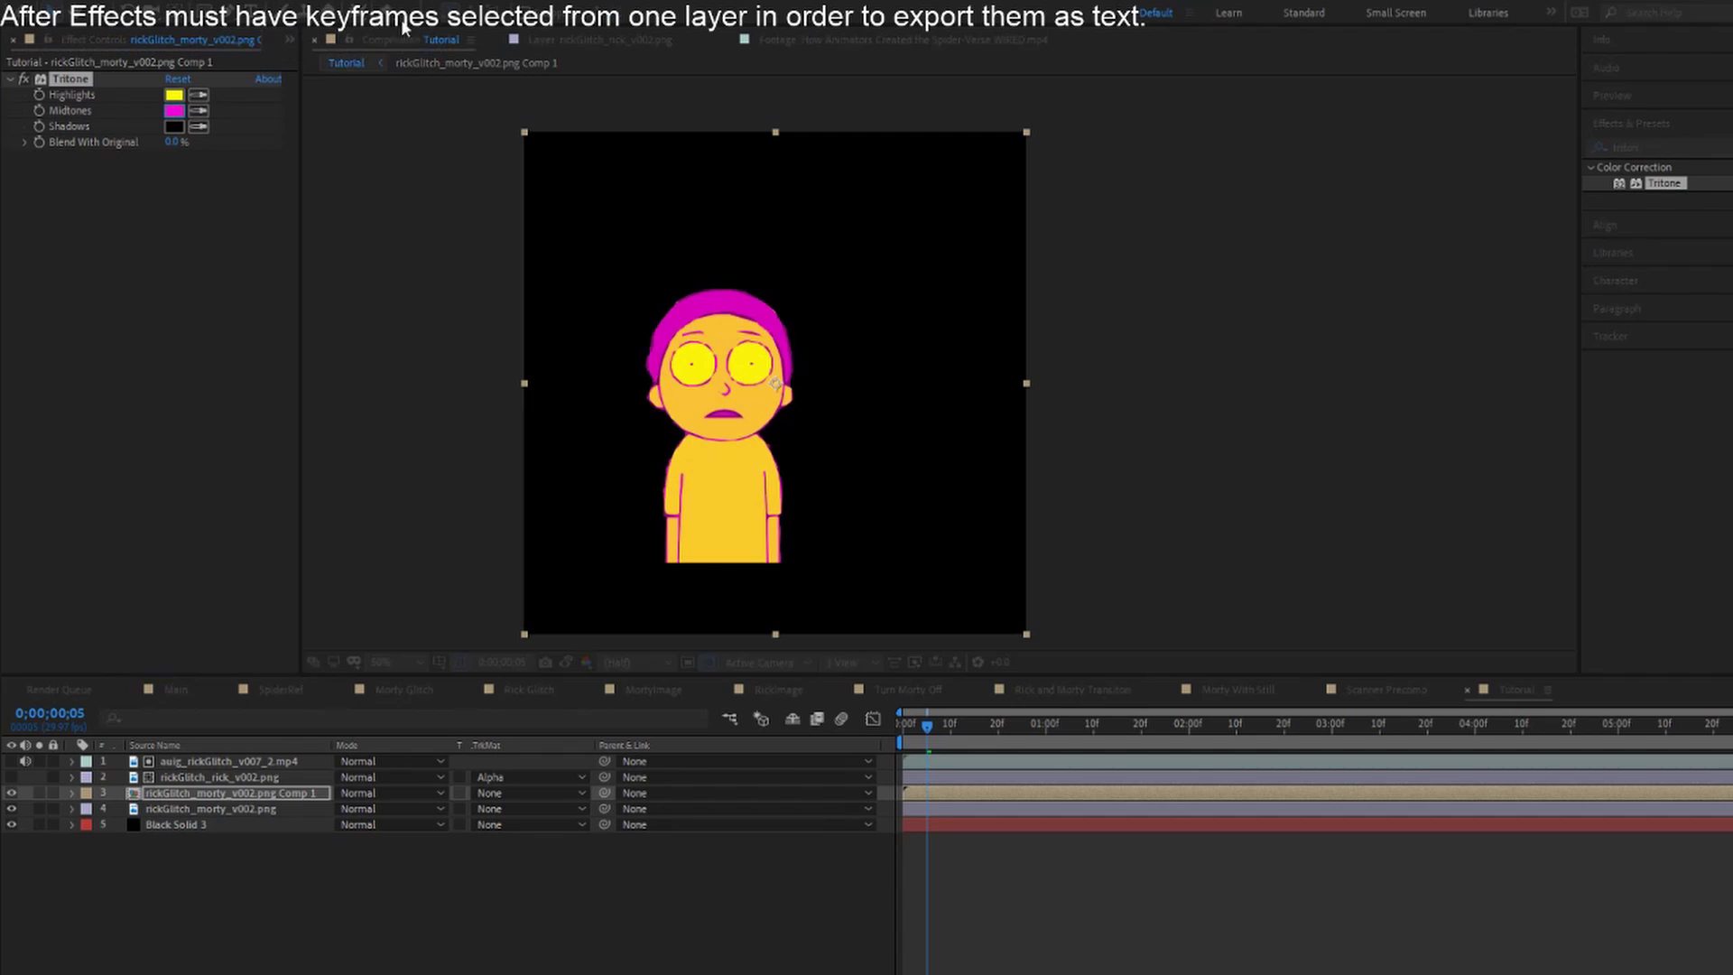
pyautogui.click(438, 14)
pyautogui.click(173, 126)
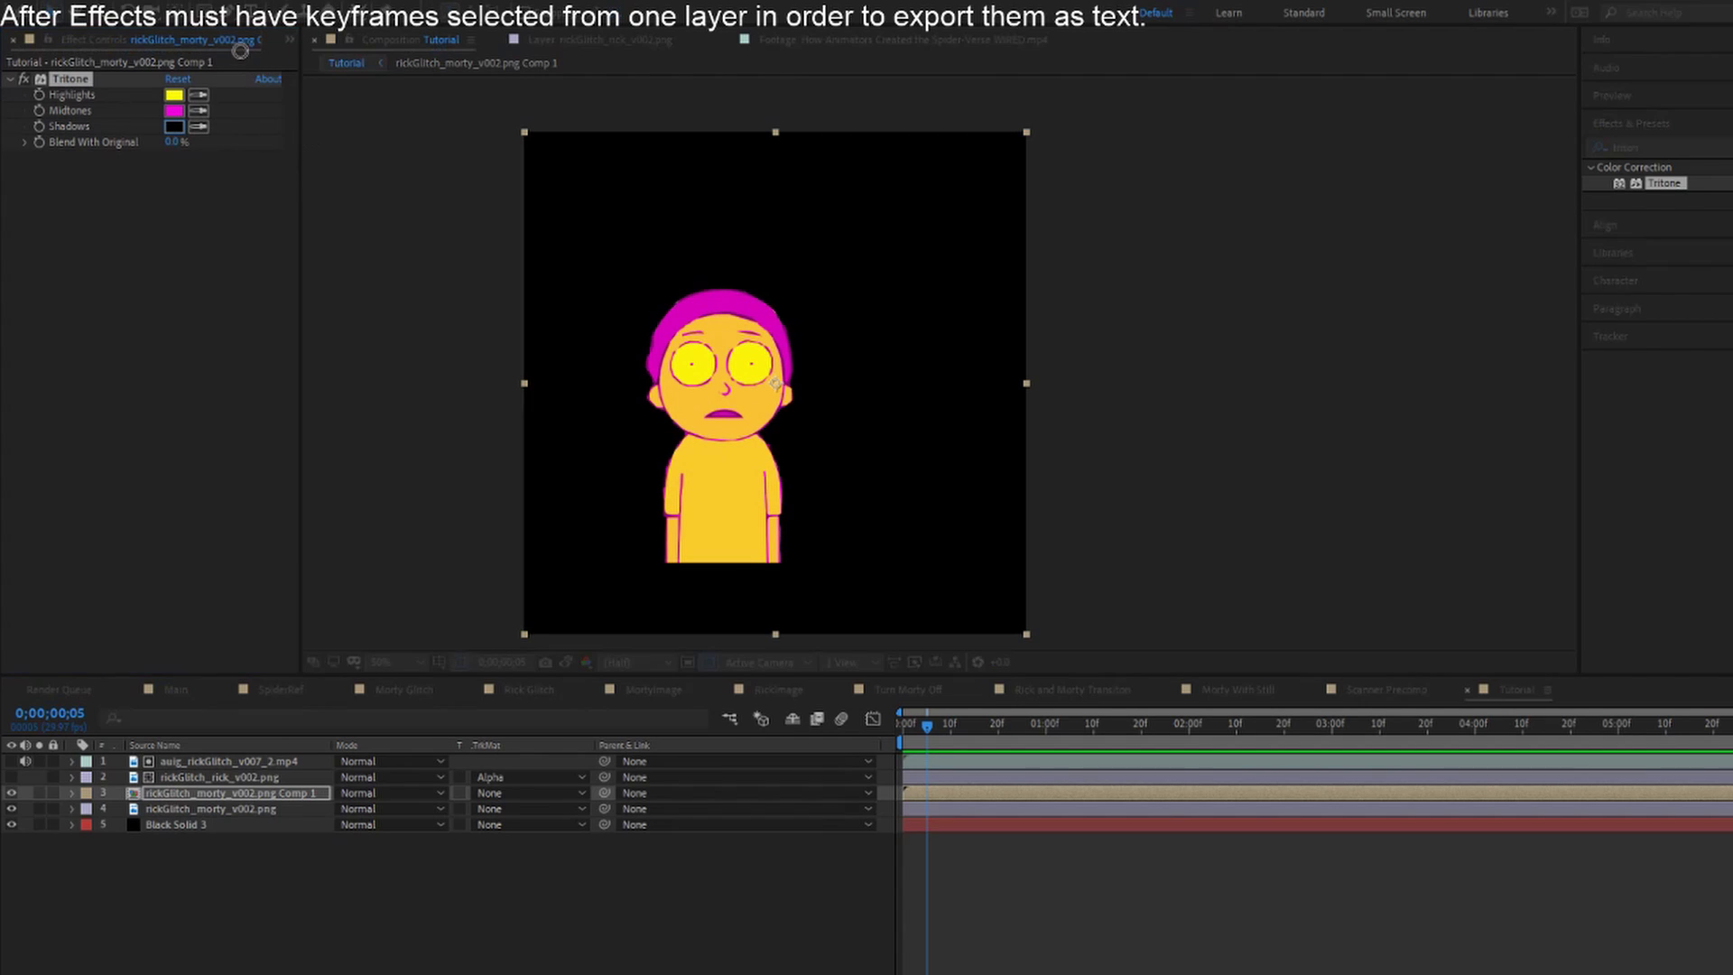
pyautogui.click(283, 3)
pyautogui.click(281, 37)
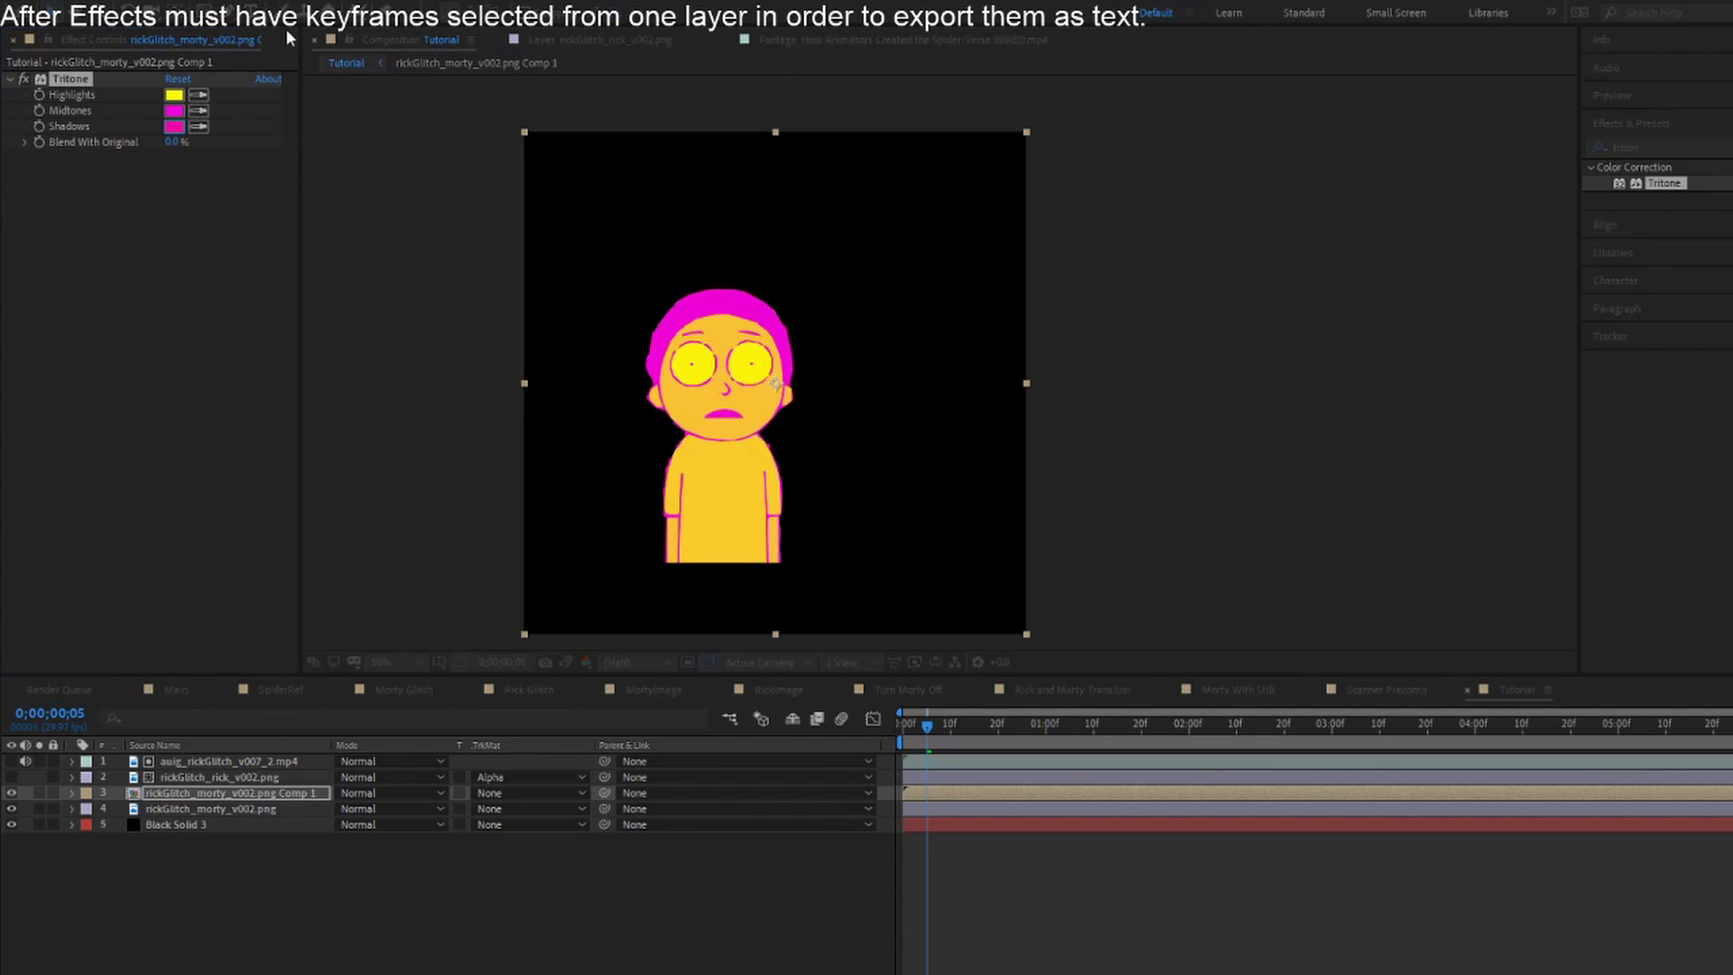
pyautogui.click(465, 14)
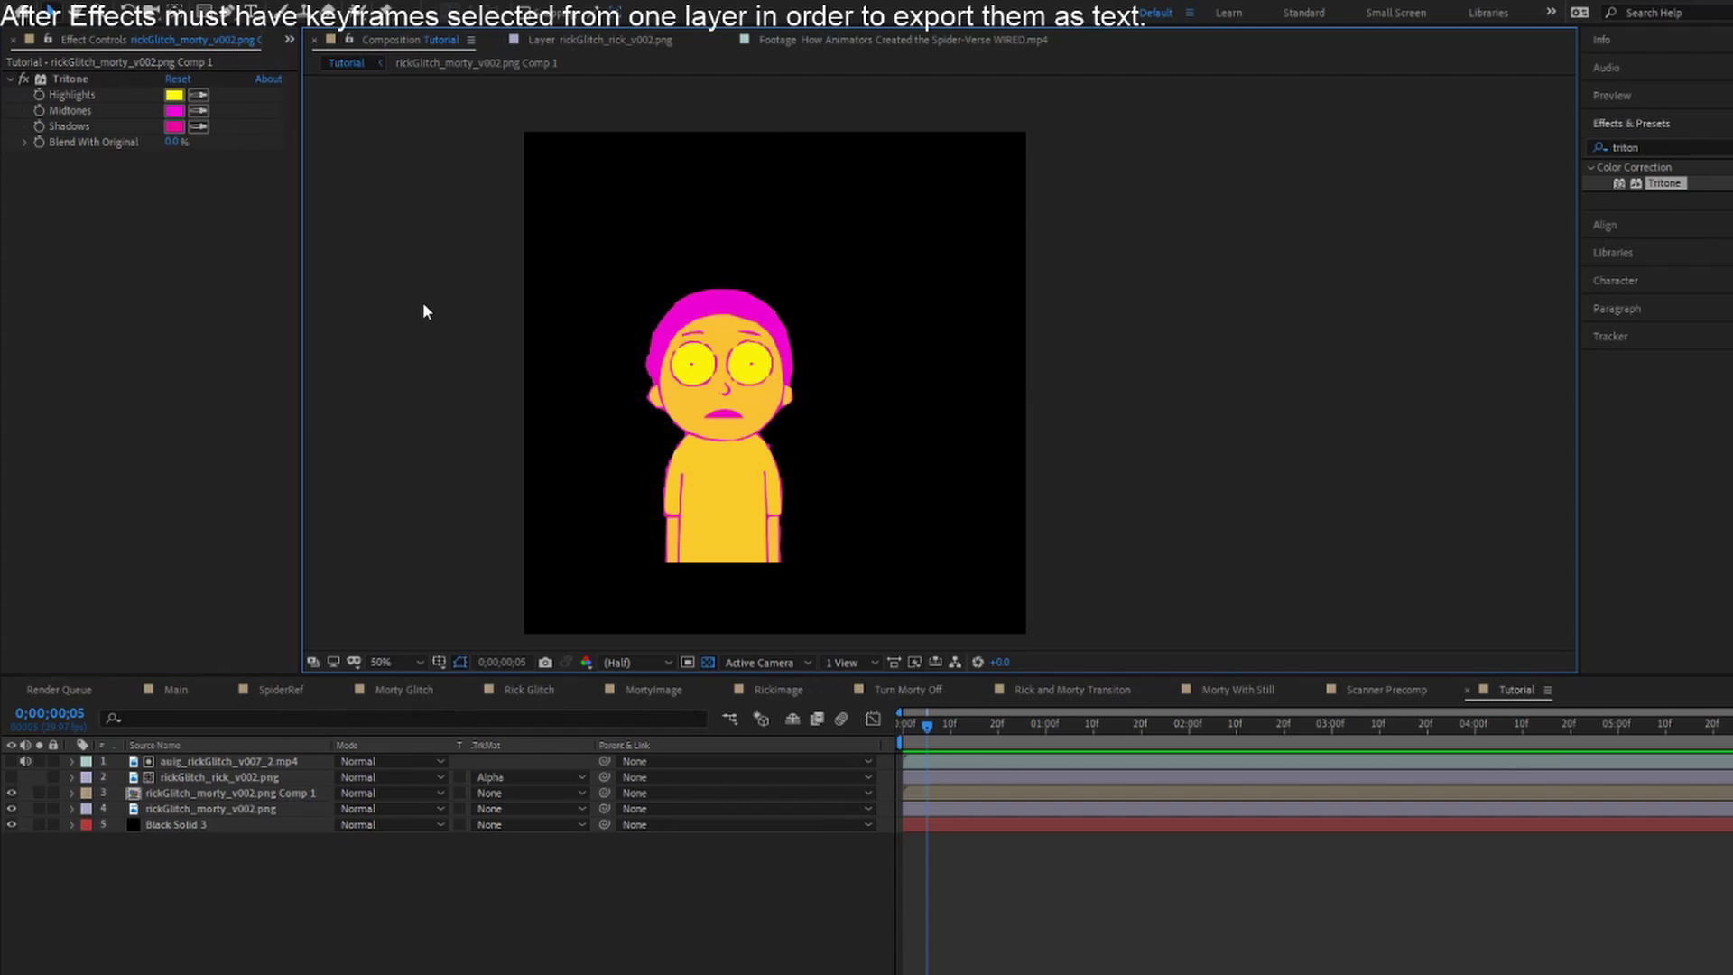
# Hide and show the pre-composed Morty layer again to compare it with the original layer below
pyautogui.scroll(5, 705, 457)
pyautogui.scroll(-5, 848, 377)
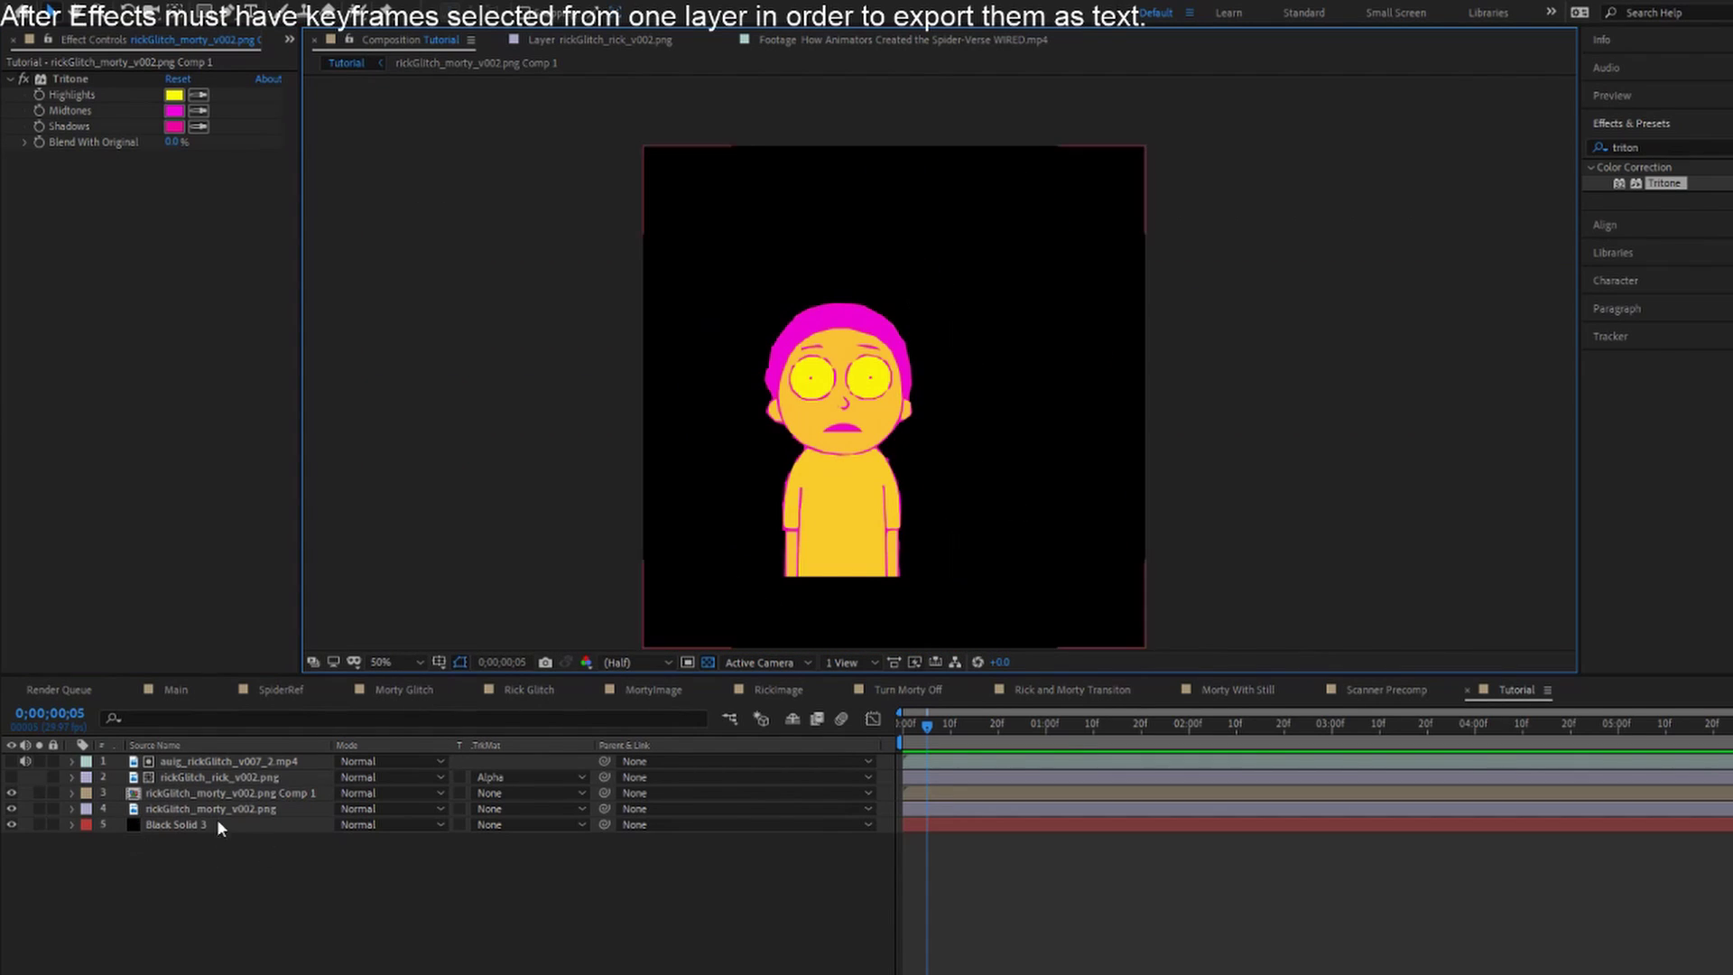
pyautogui.click(12, 793)
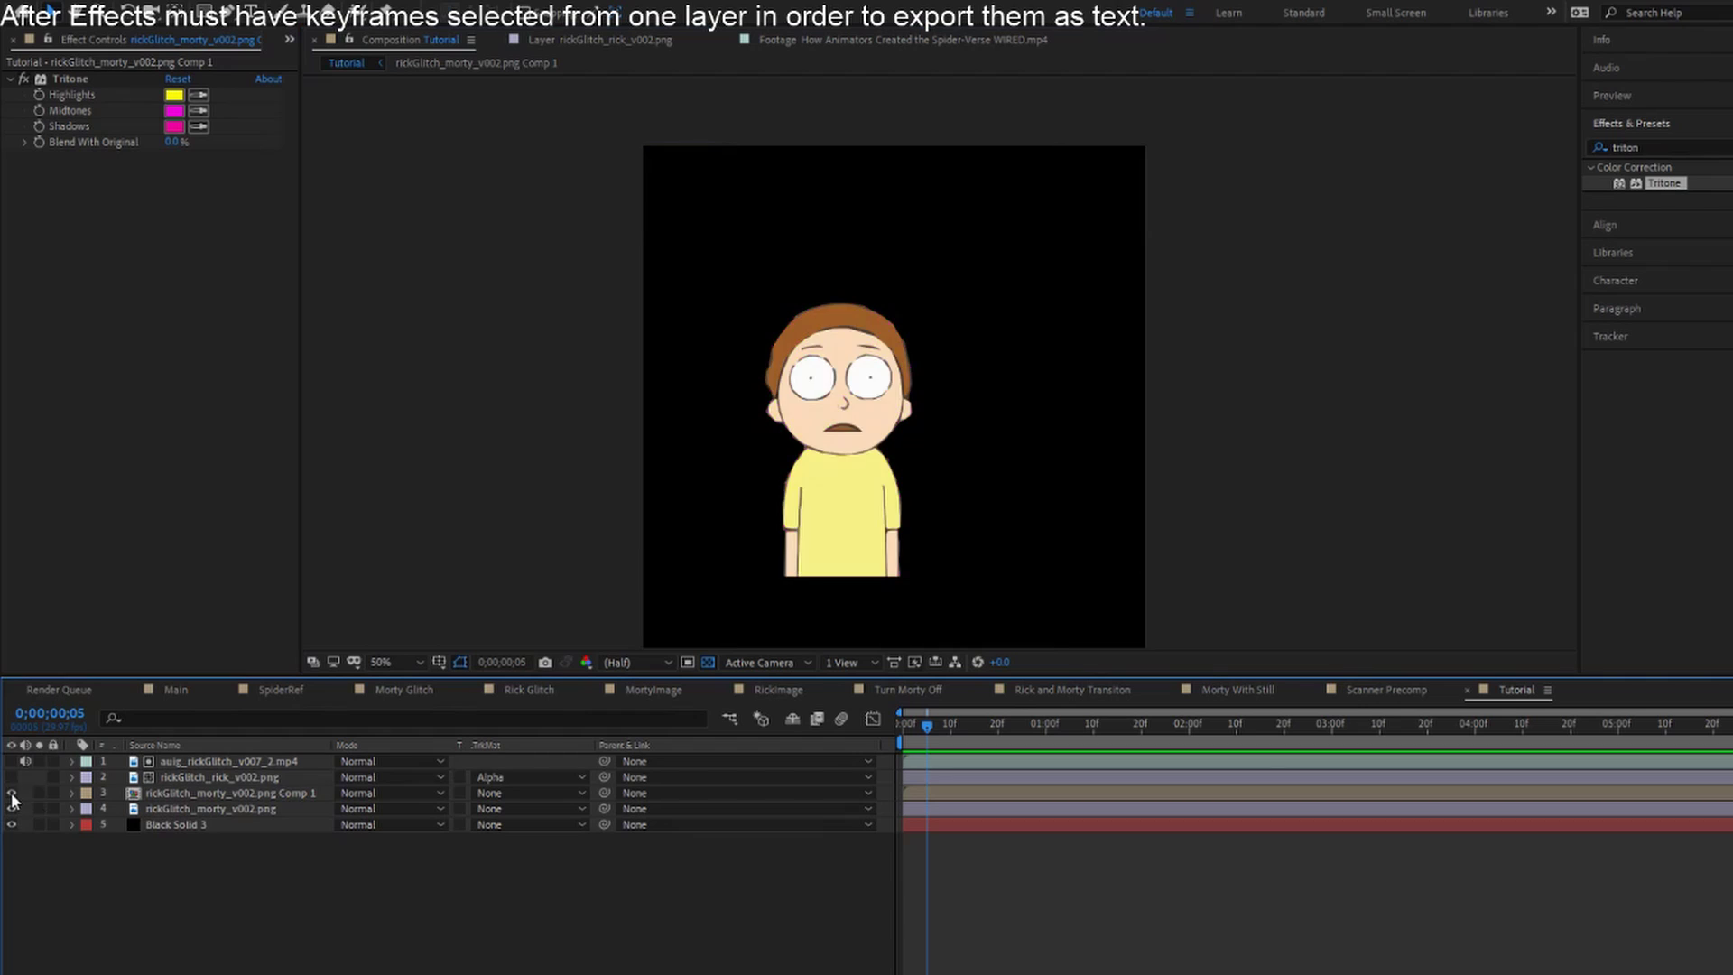
pyautogui.click(12, 793)
# Draw a closed four-point mask across Morty's eyes on the pre-composed Tritone layer, extending past both sides of his head
pyautogui.click(213, 792)
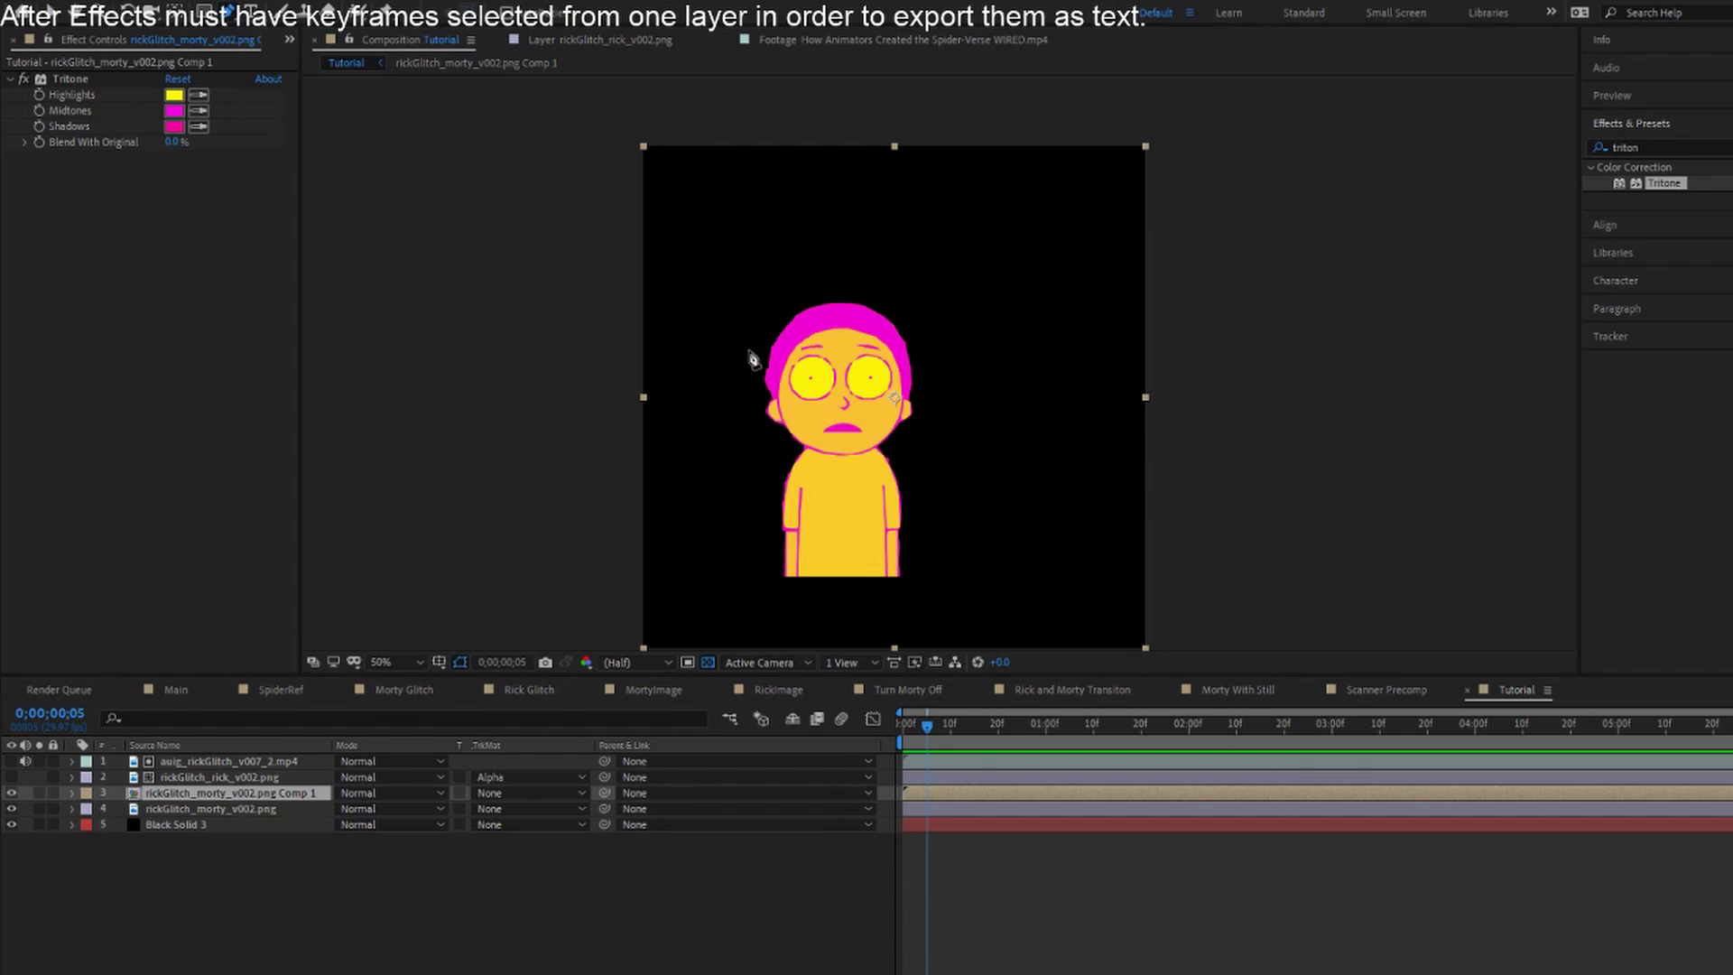
pyautogui.click(721, 398)
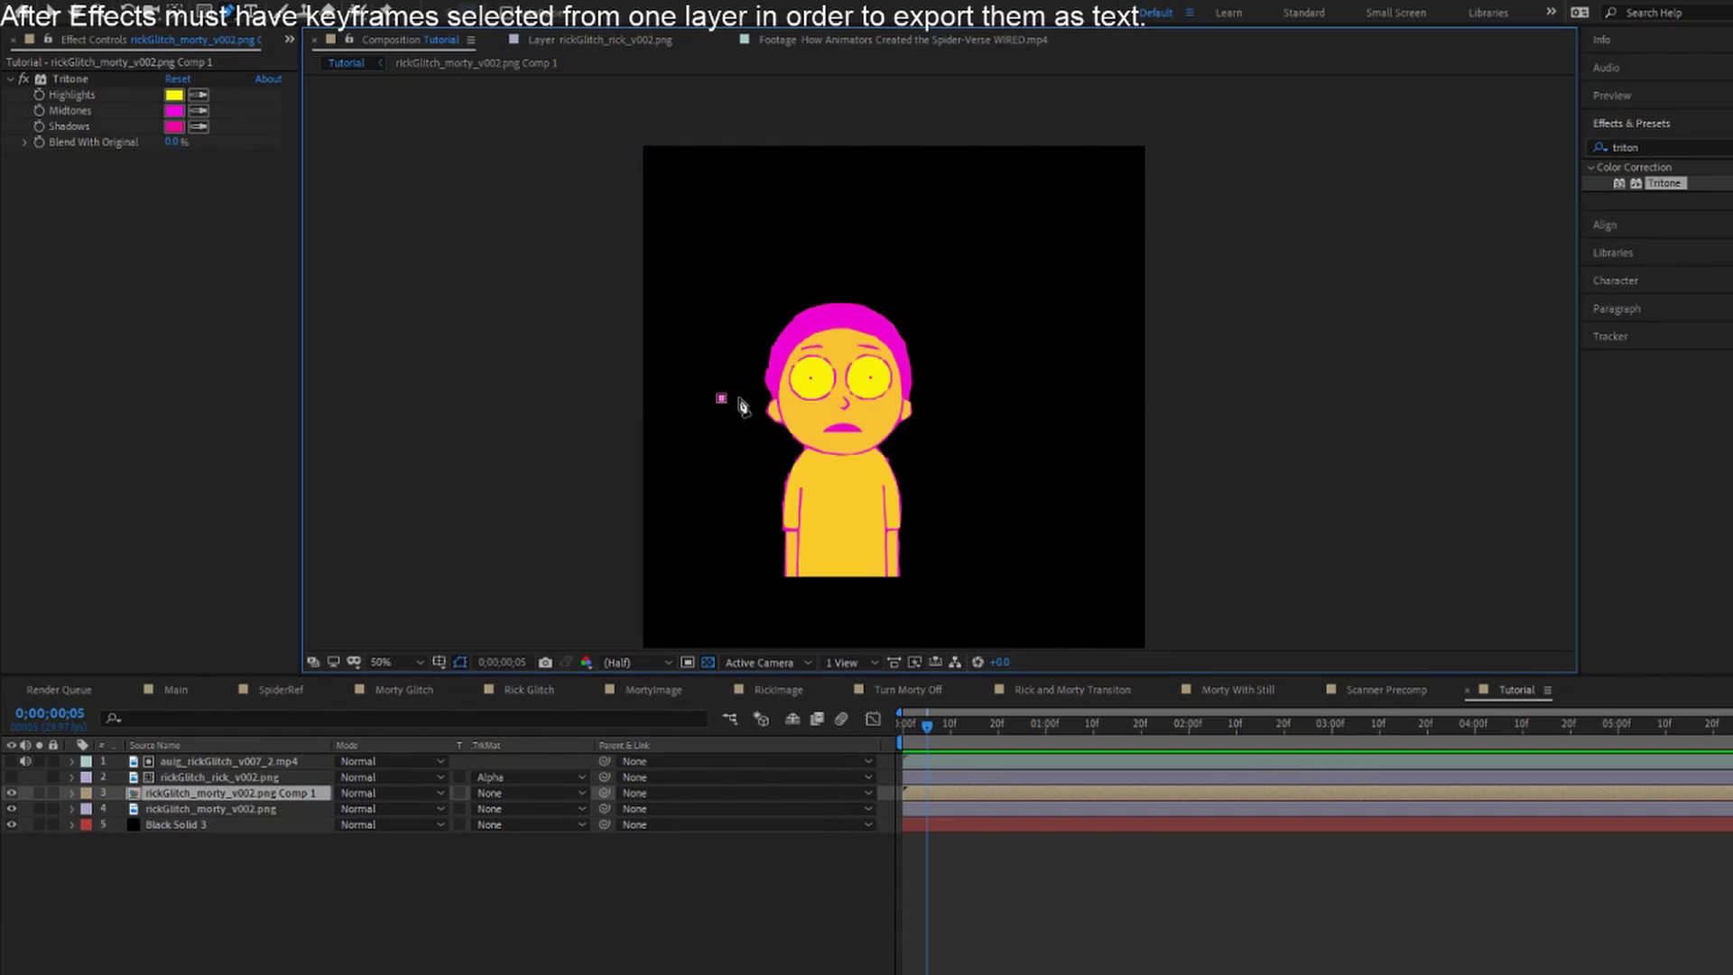
pyautogui.click(963, 420)
pyautogui.click(999, 350)
pyautogui.click(705, 353)
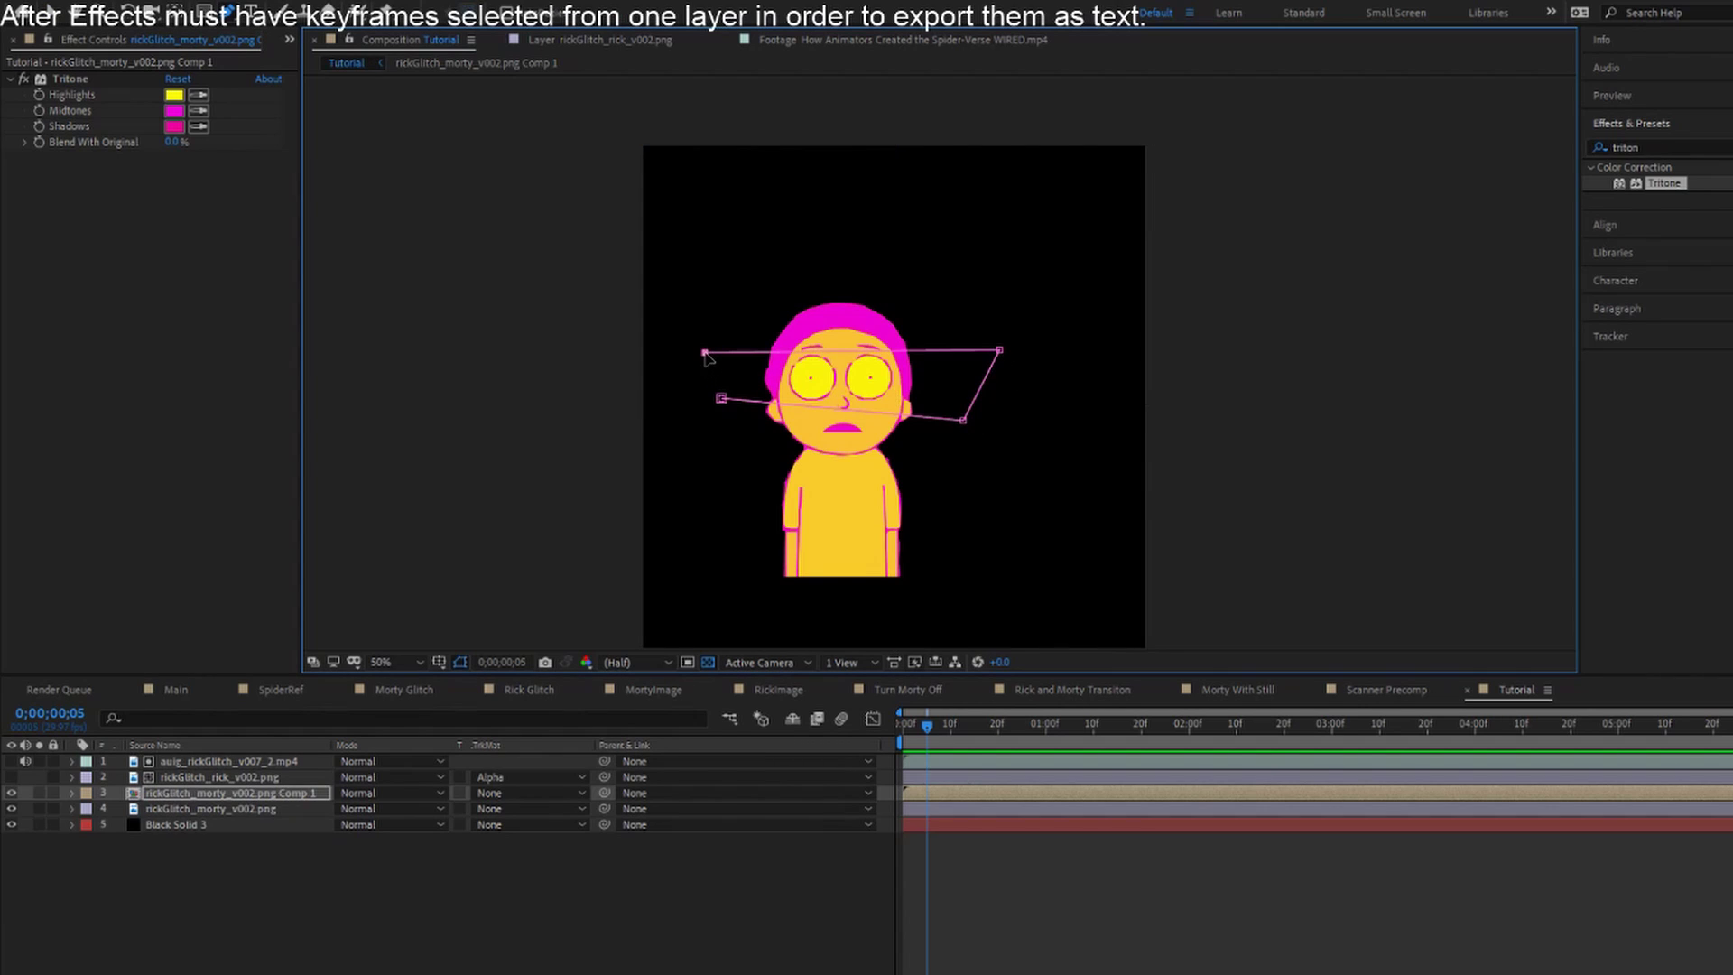
pyautogui.click(721, 398)
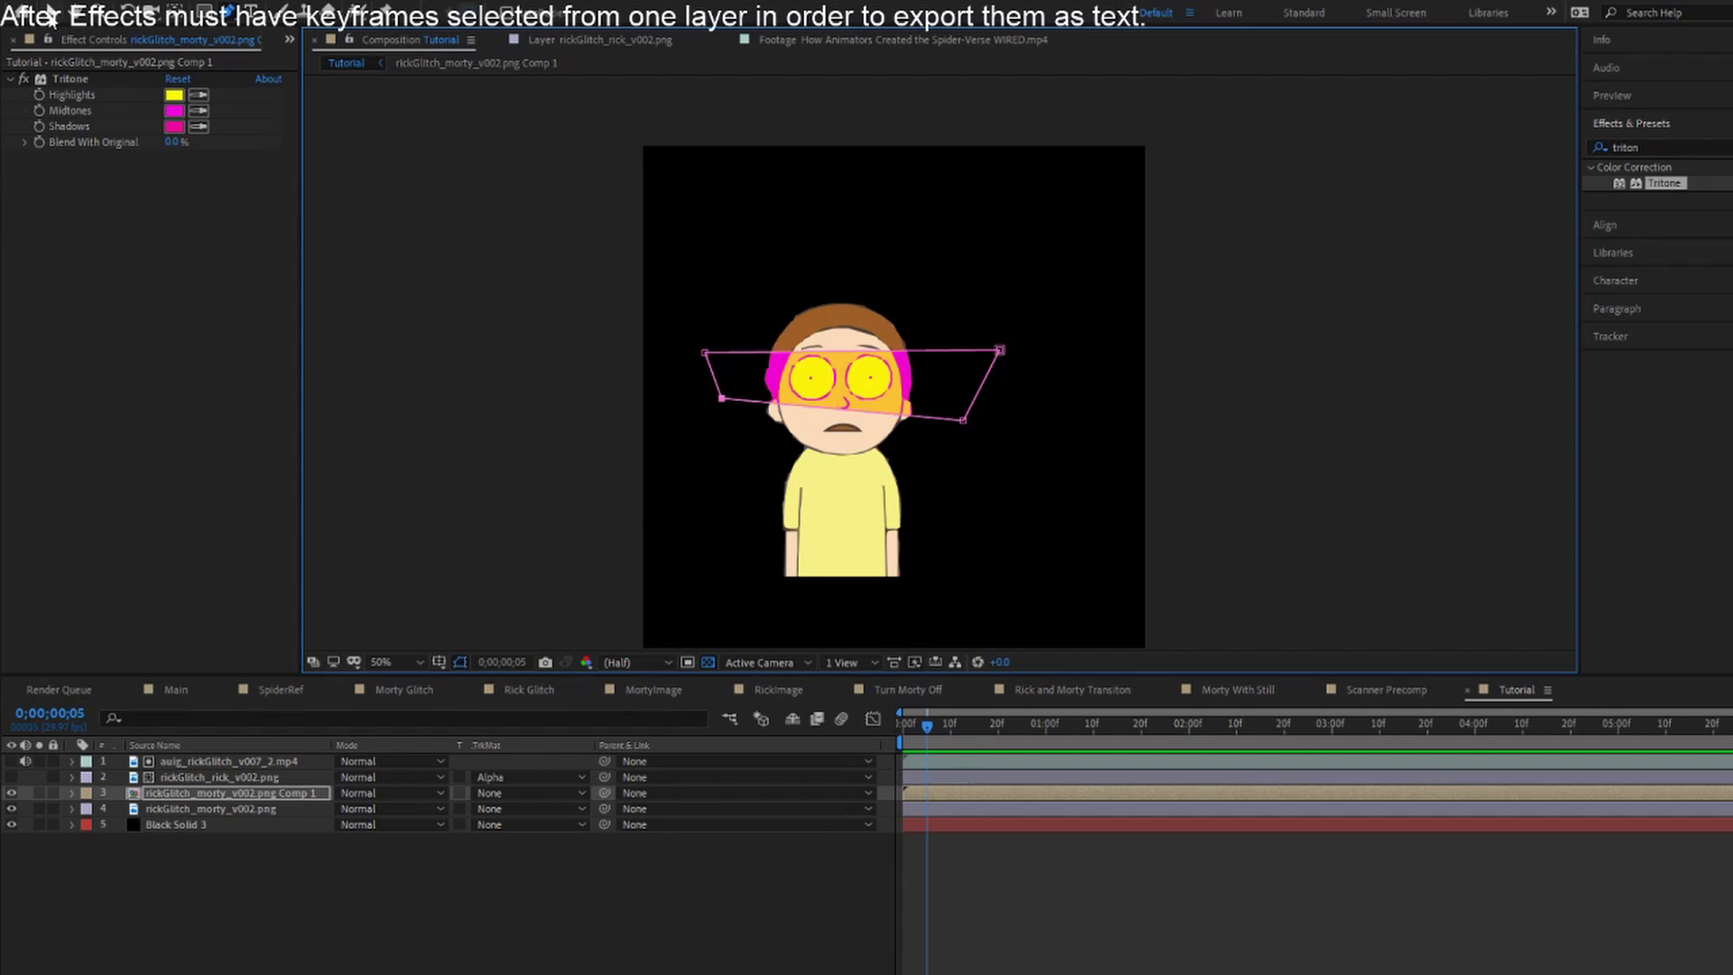
pyautogui.click(516, 423)
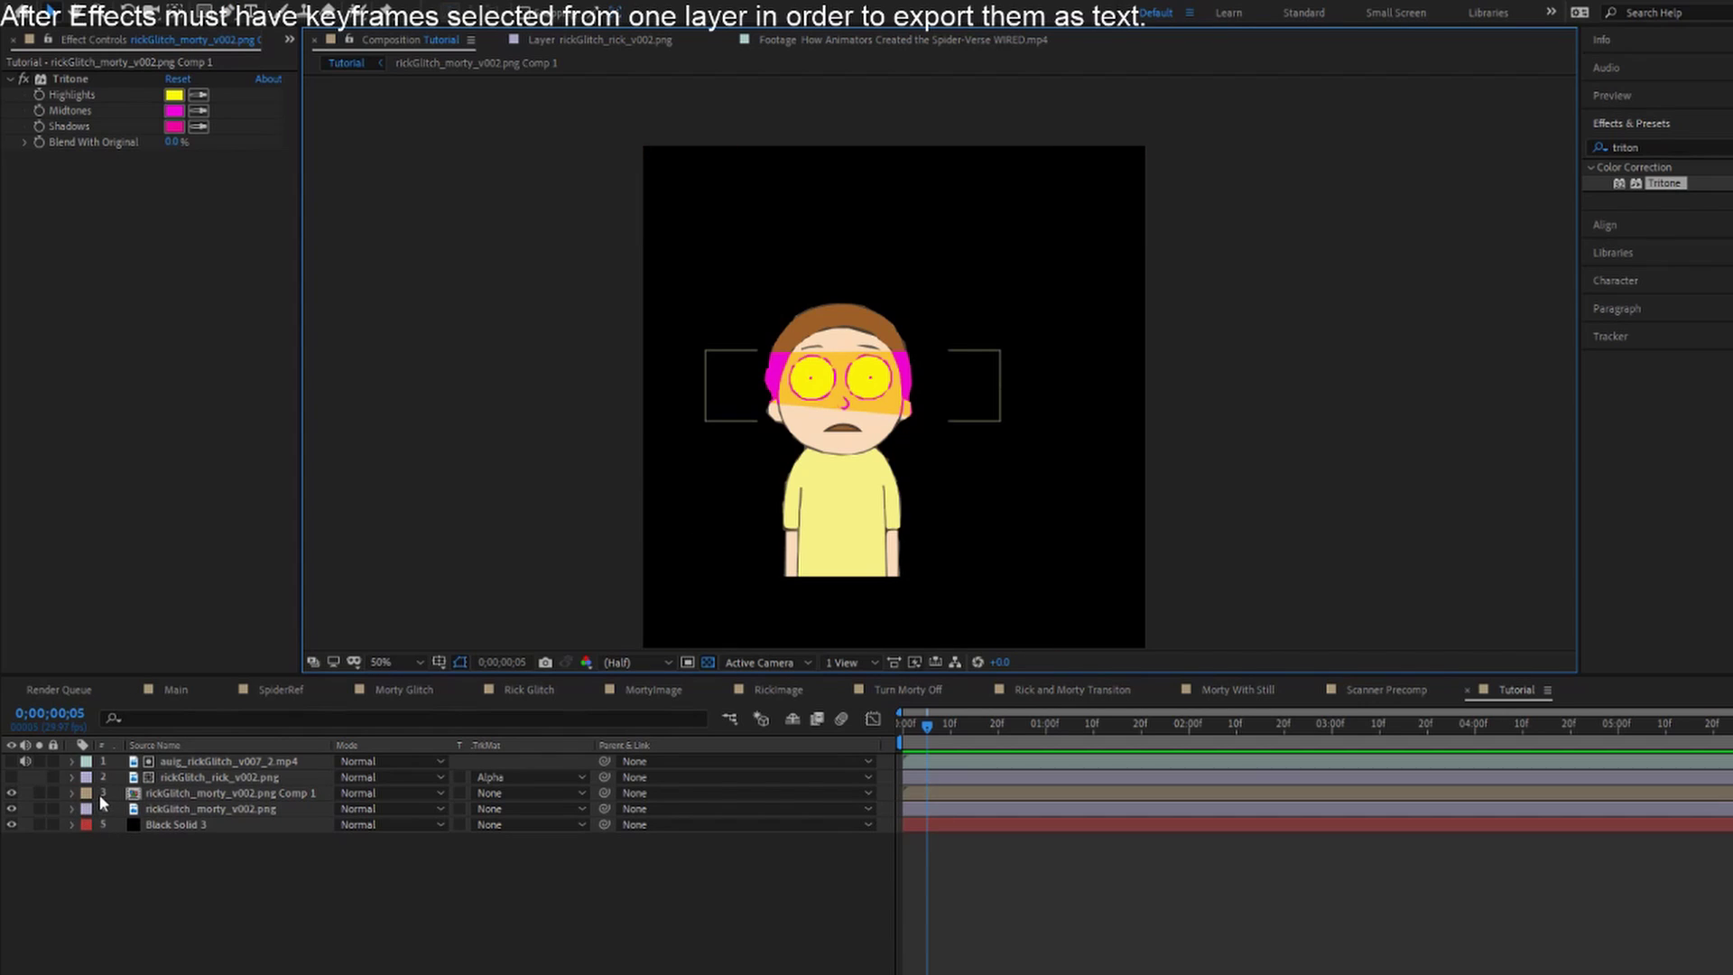
# Scale the masked eye strip to 115% and offset its position to 559, 550
pyautogui.click(73, 793)
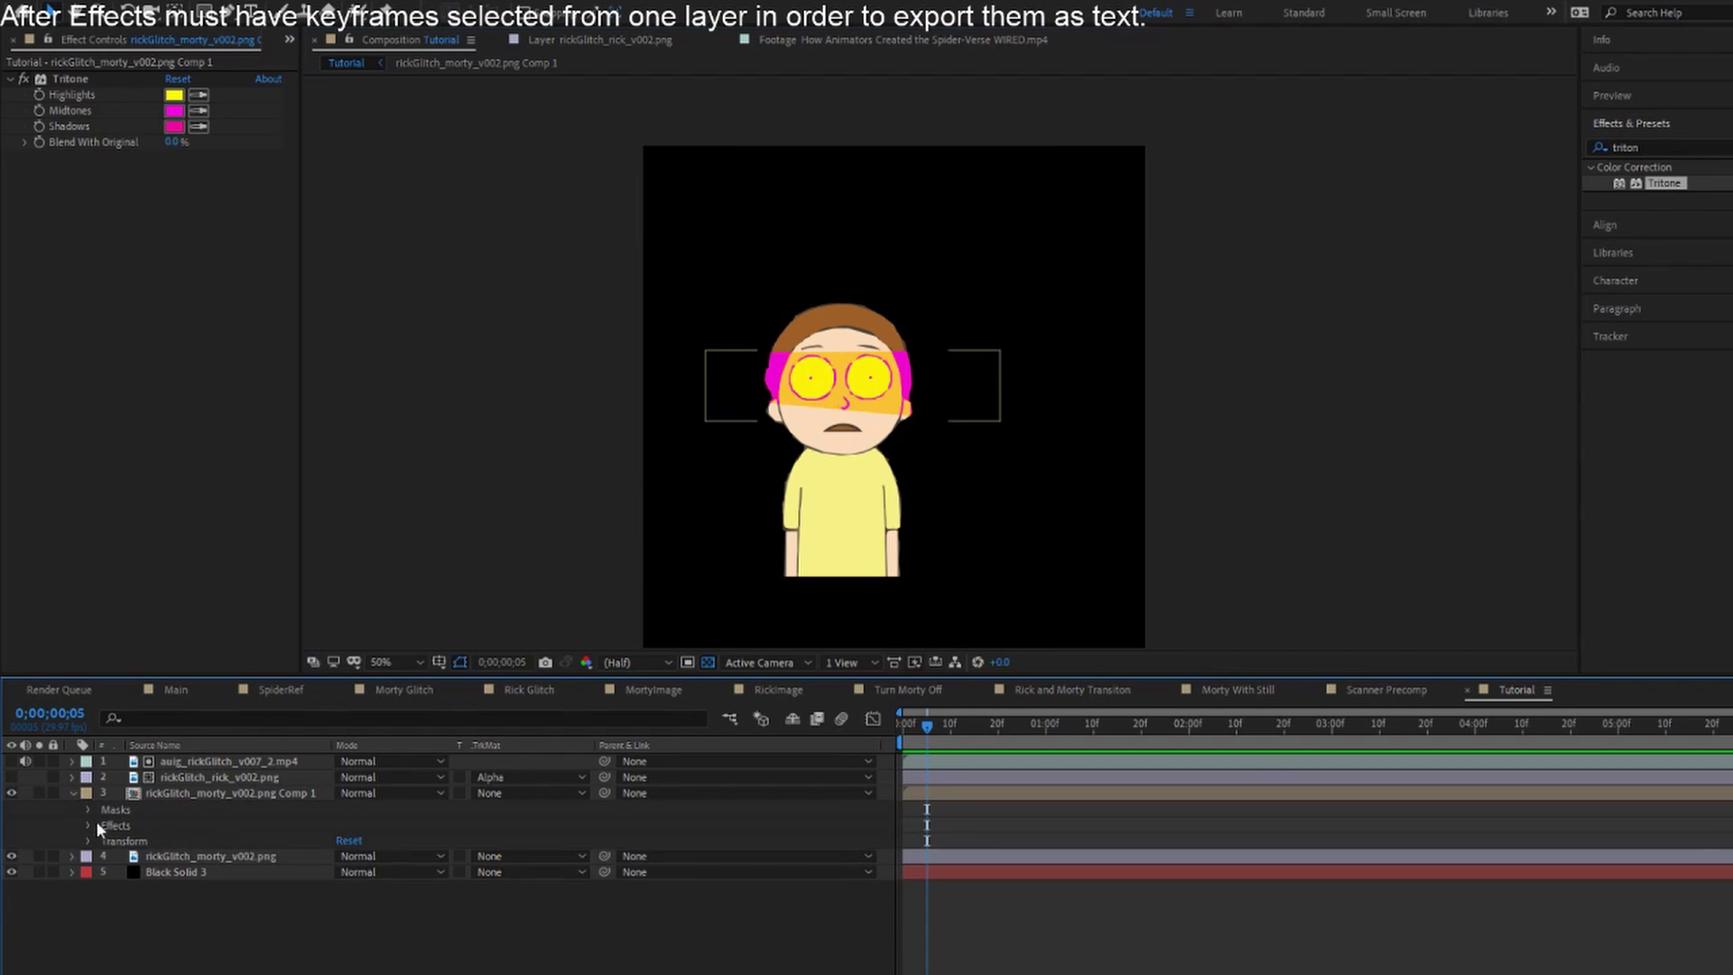
pyautogui.click(89, 841)
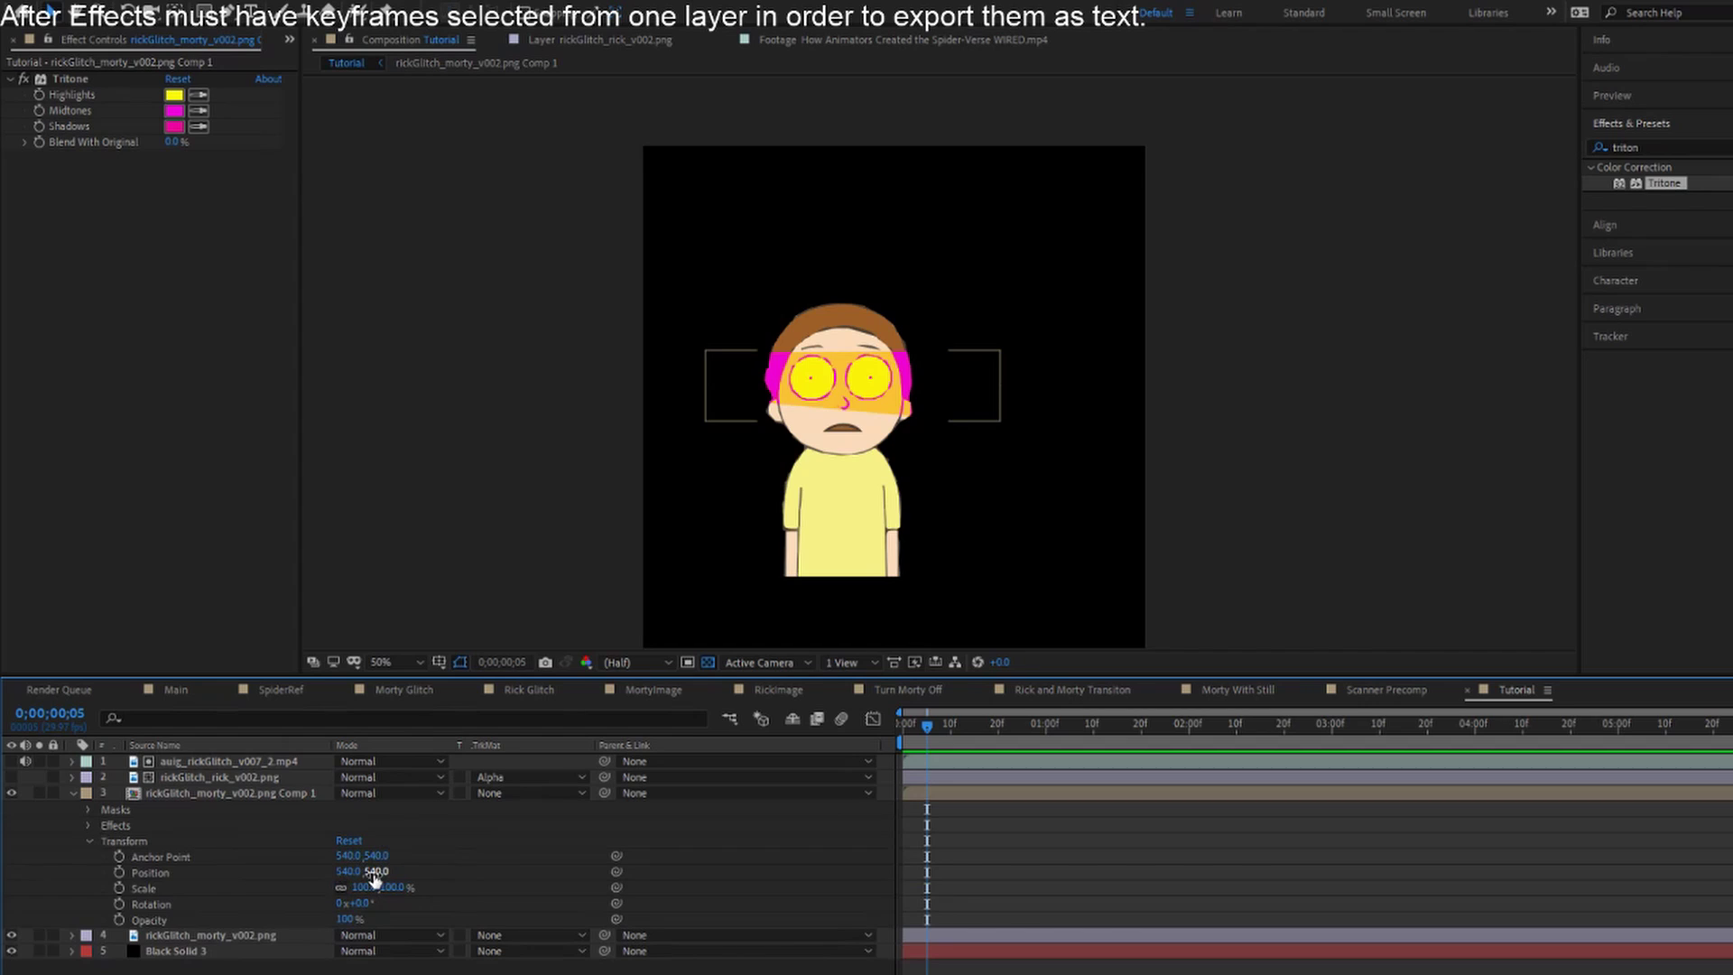
pyautogui.moveTo(395, 888); pyautogui.dragTo(404, 890)
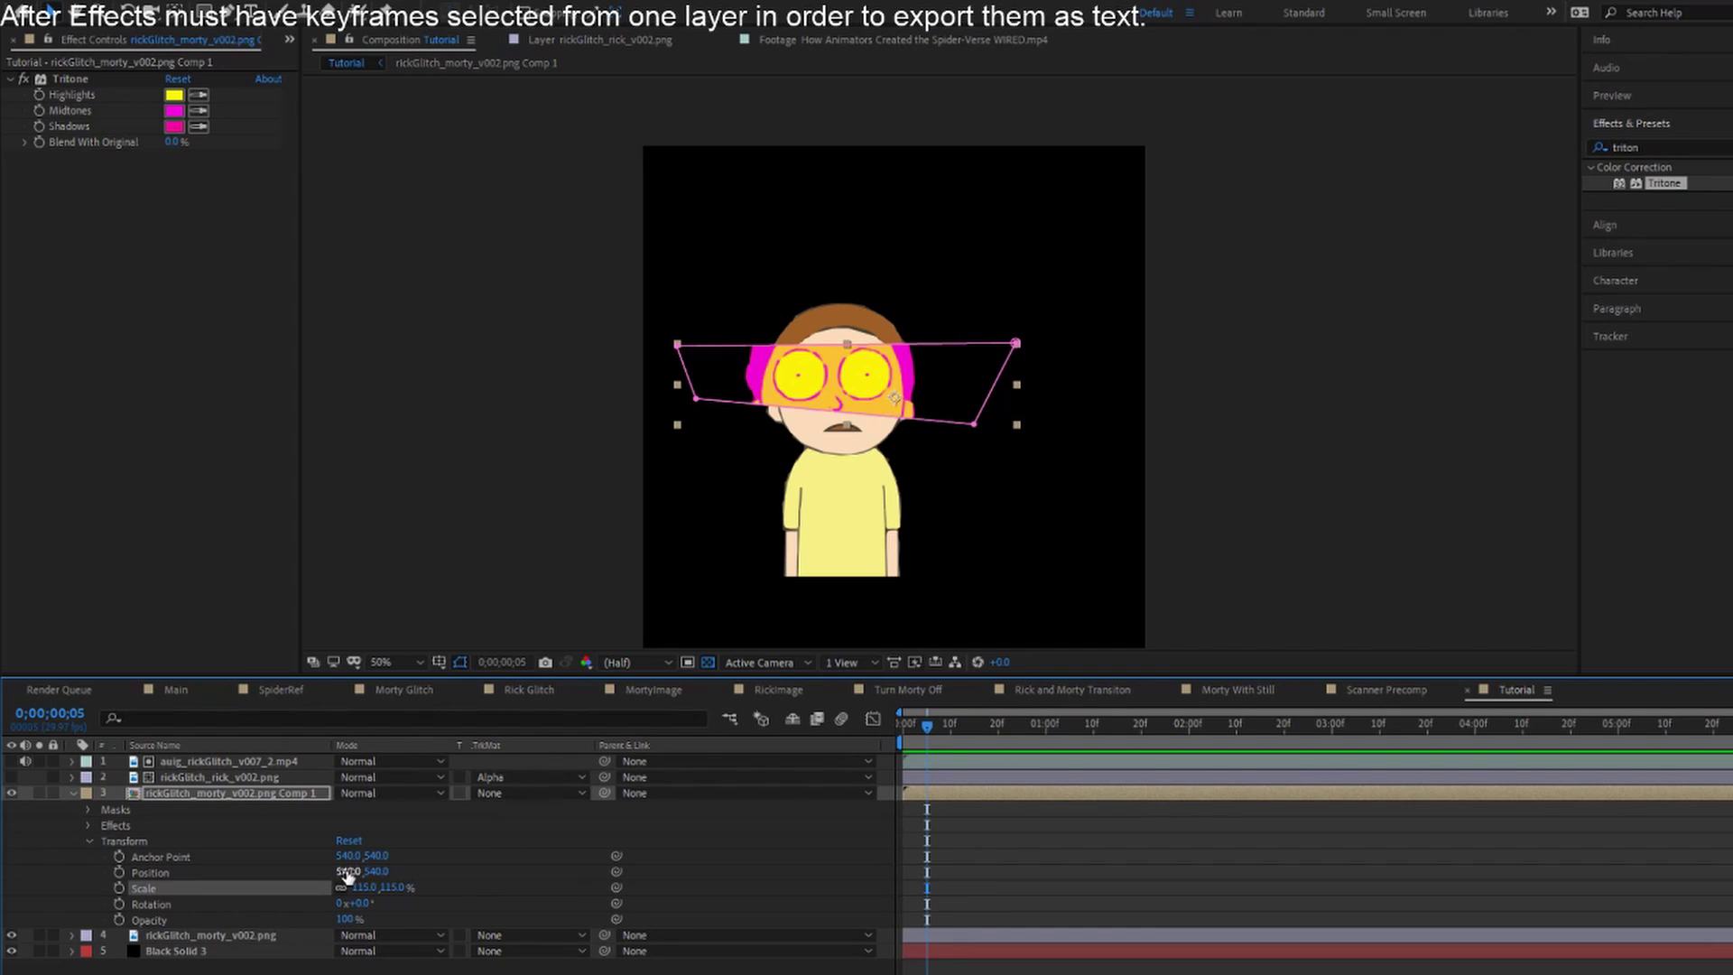
pyautogui.moveTo(348, 872); pyautogui.dragTo(380, 874)
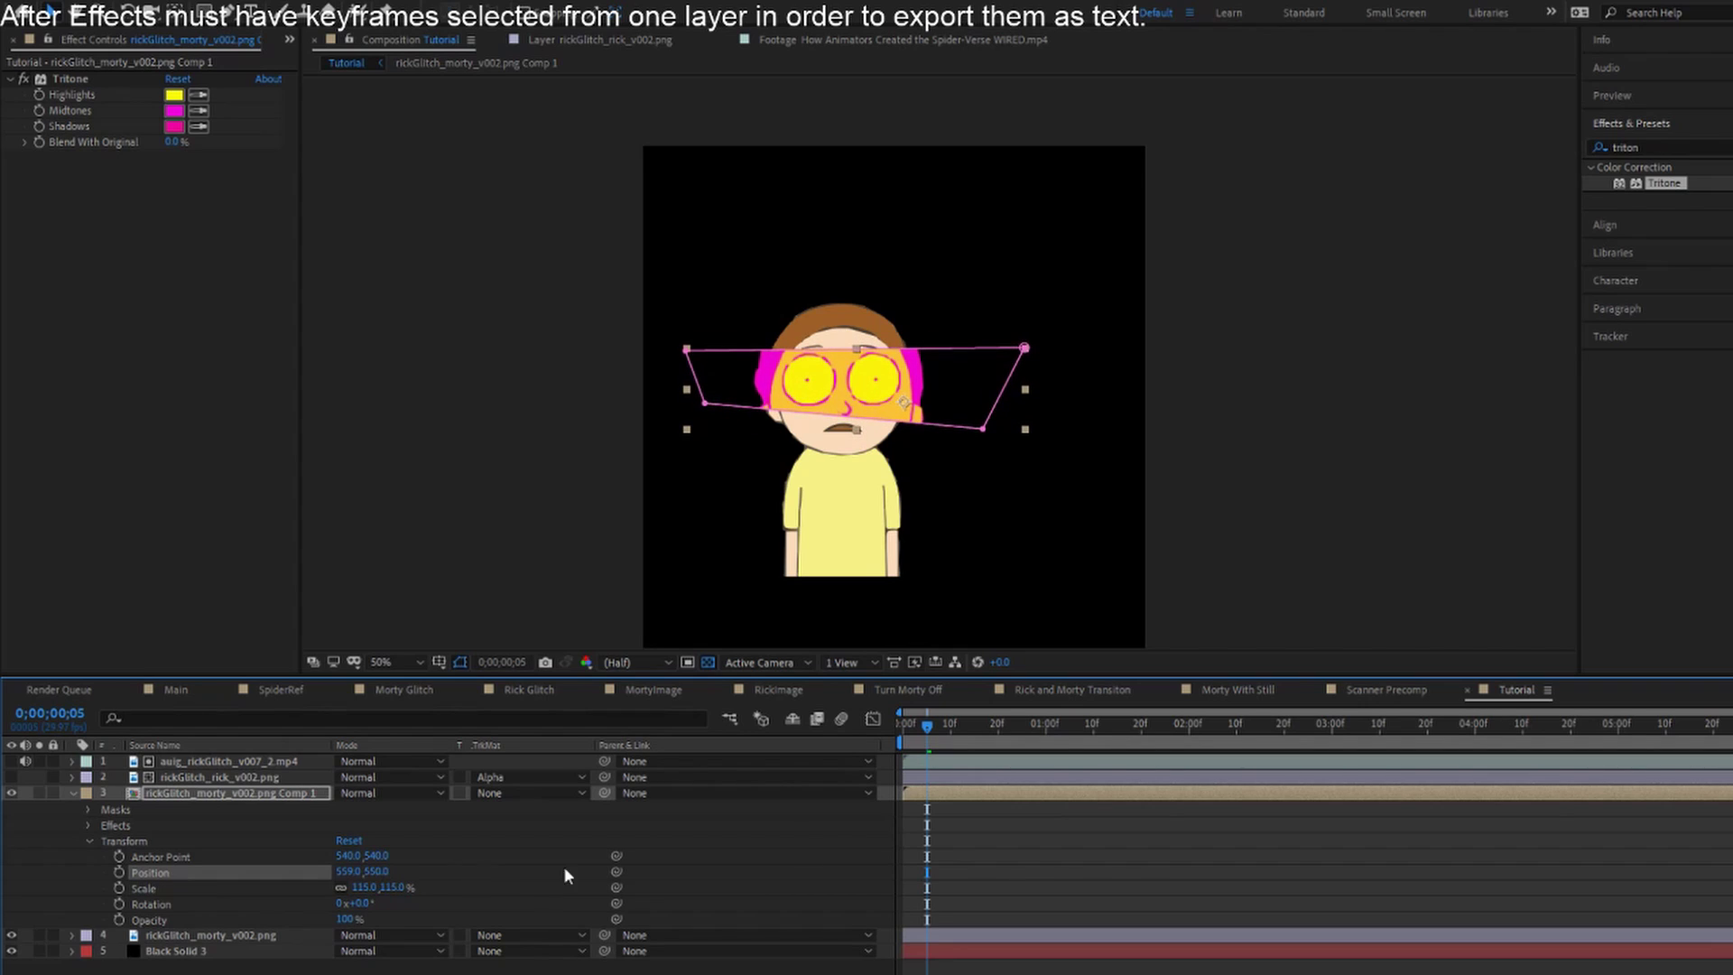
# Hide and show the offset eye strip to compare it with the original Morty, and collapse its layer properties
pyautogui.click(1031, 544)
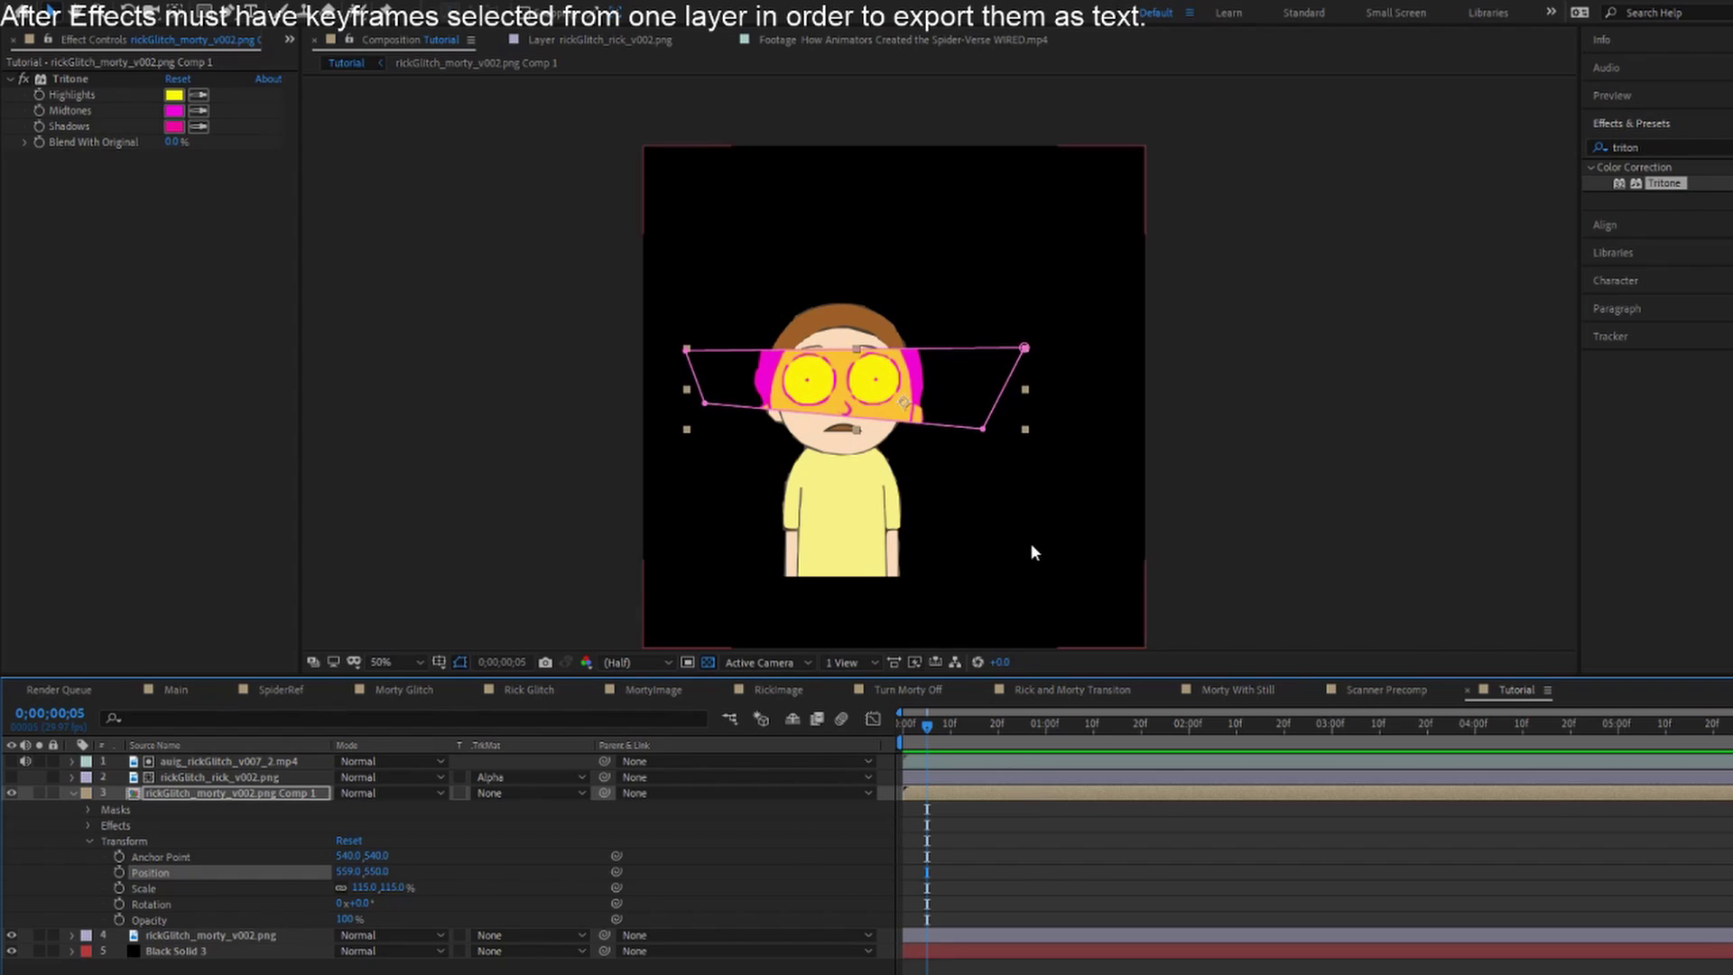
pyautogui.click(10, 794)
pyautogui.click(11, 793)
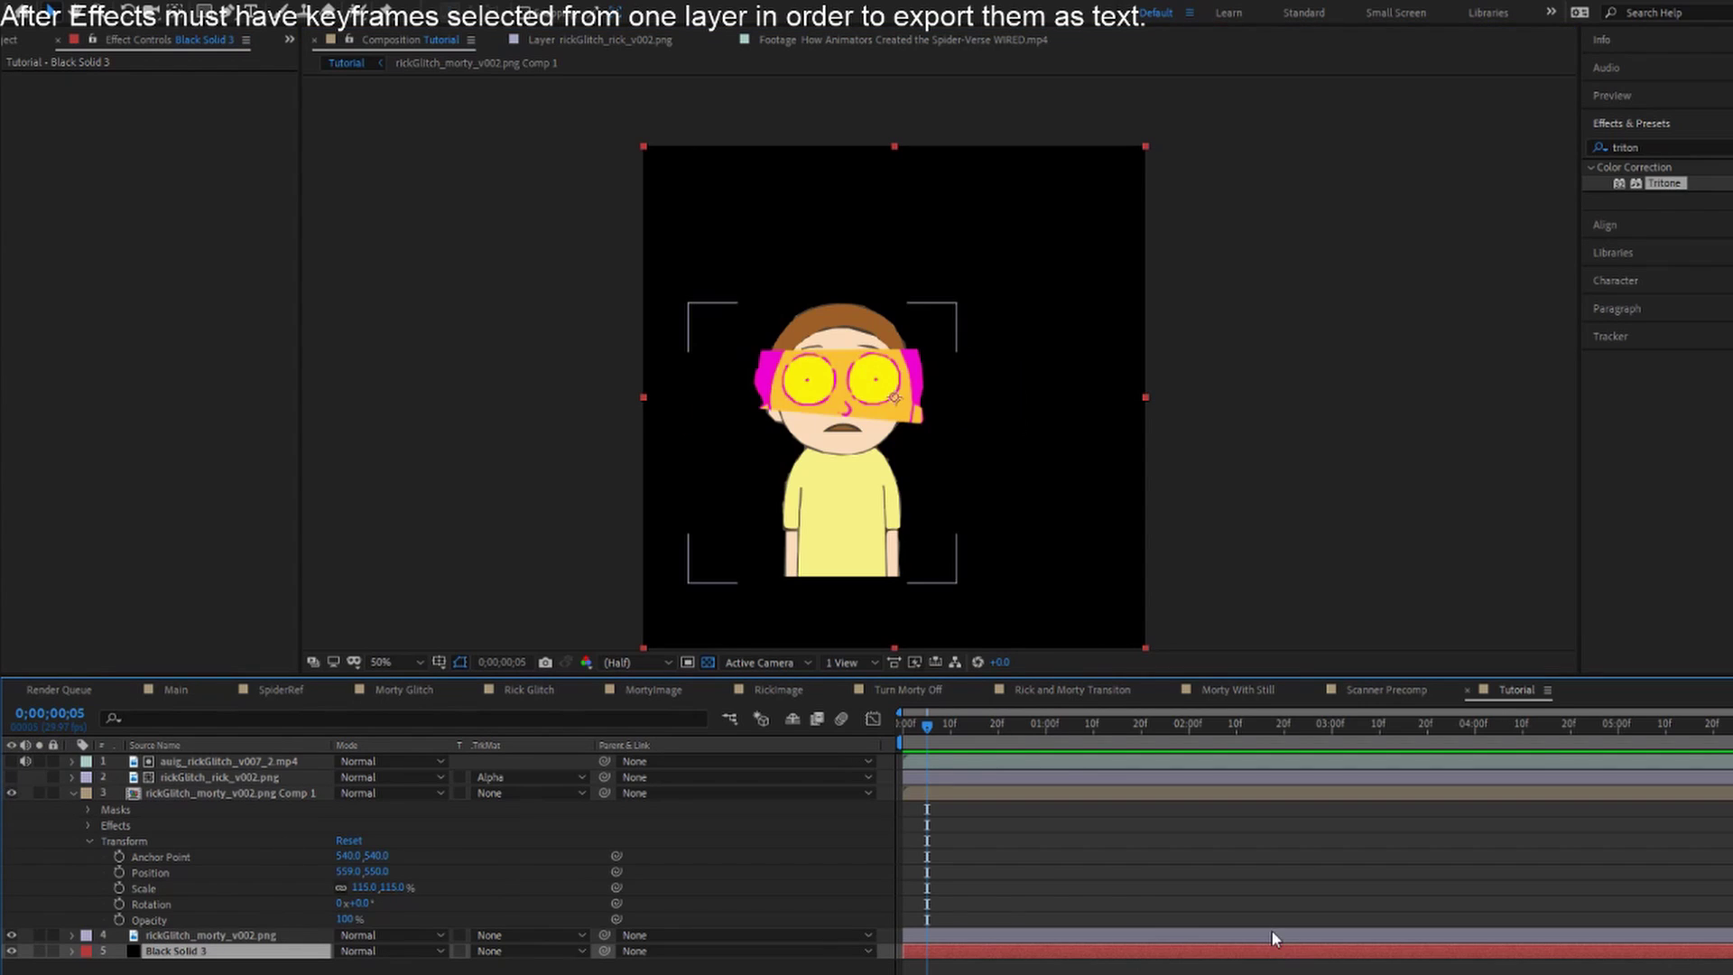
pyautogui.click(73, 793)
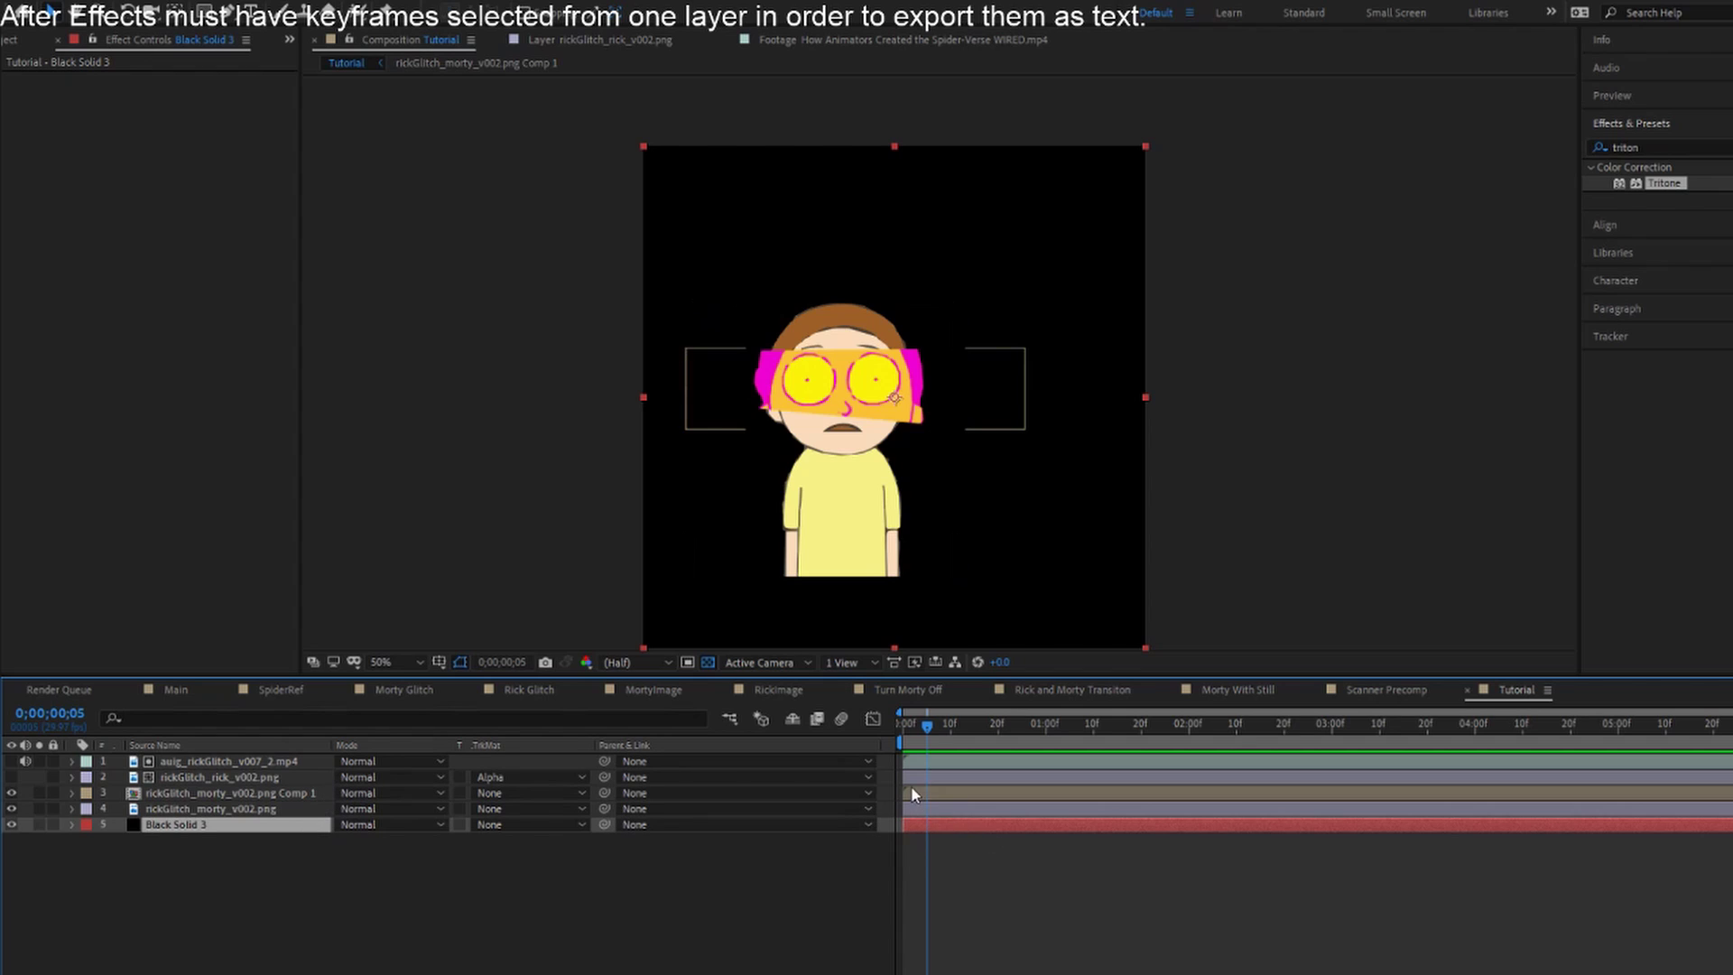
# Trim the masked Morty comp layer to a three-frame clip starting at frame 5
pyautogui.click(912, 792)
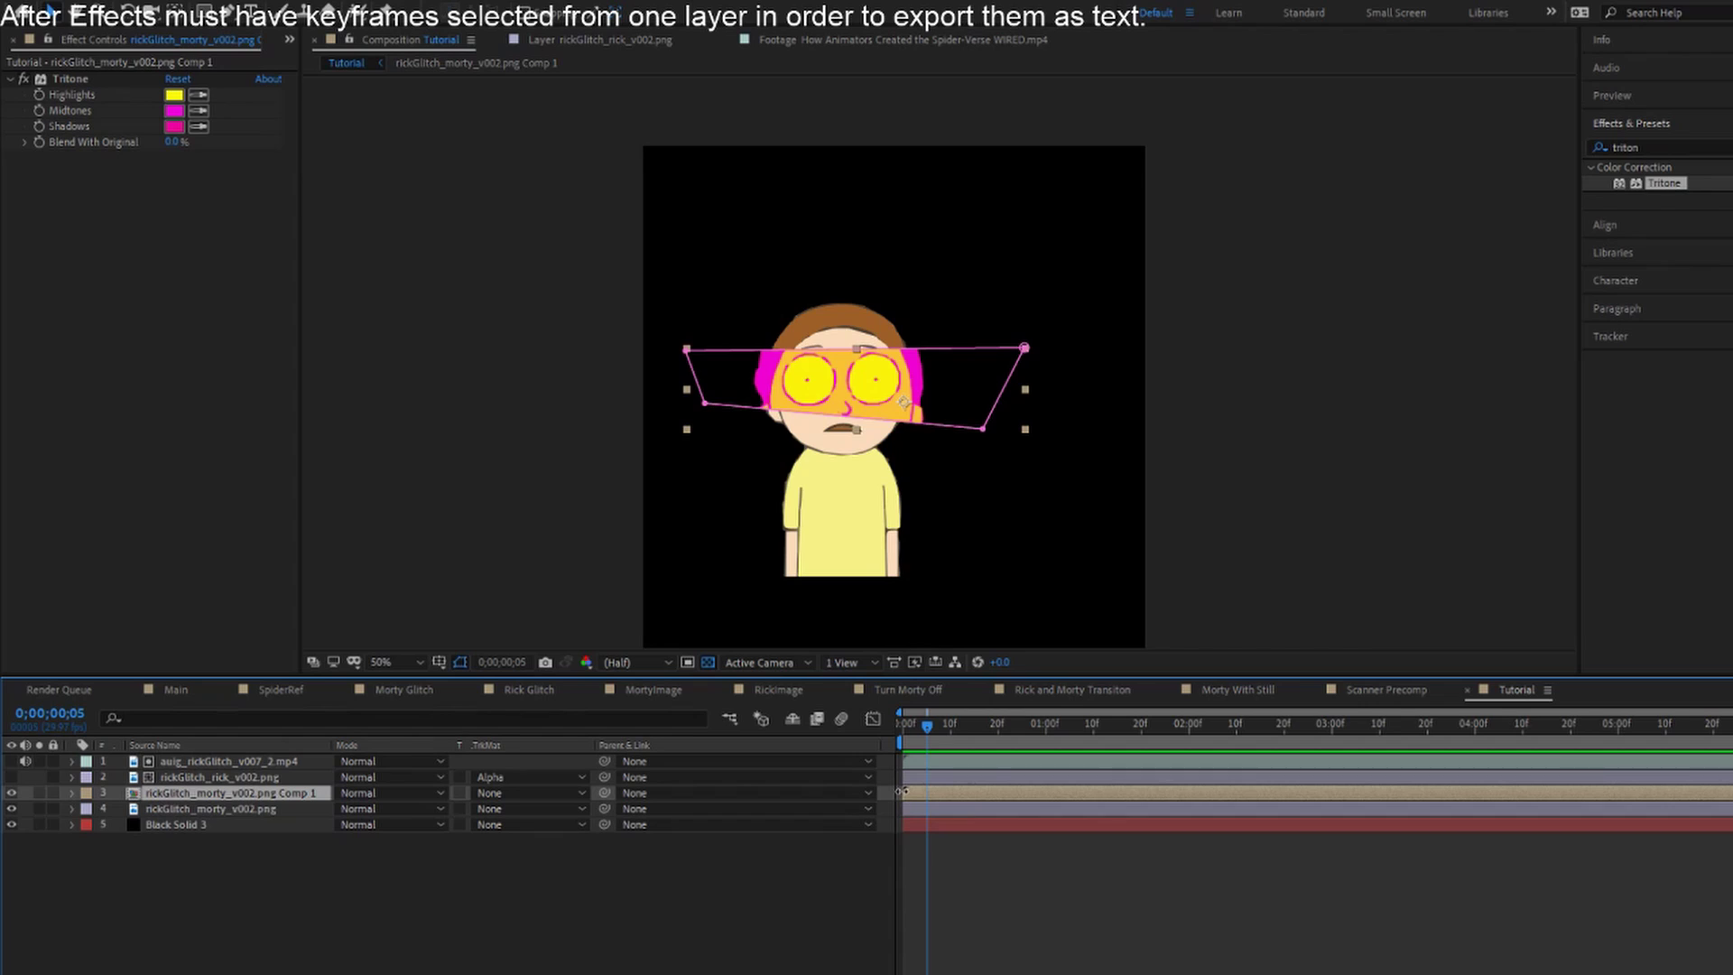
pyautogui.moveTo(907, 792); pyautogui.dragTo(928, 795)
pyautogui.hotkey('alt', ']')
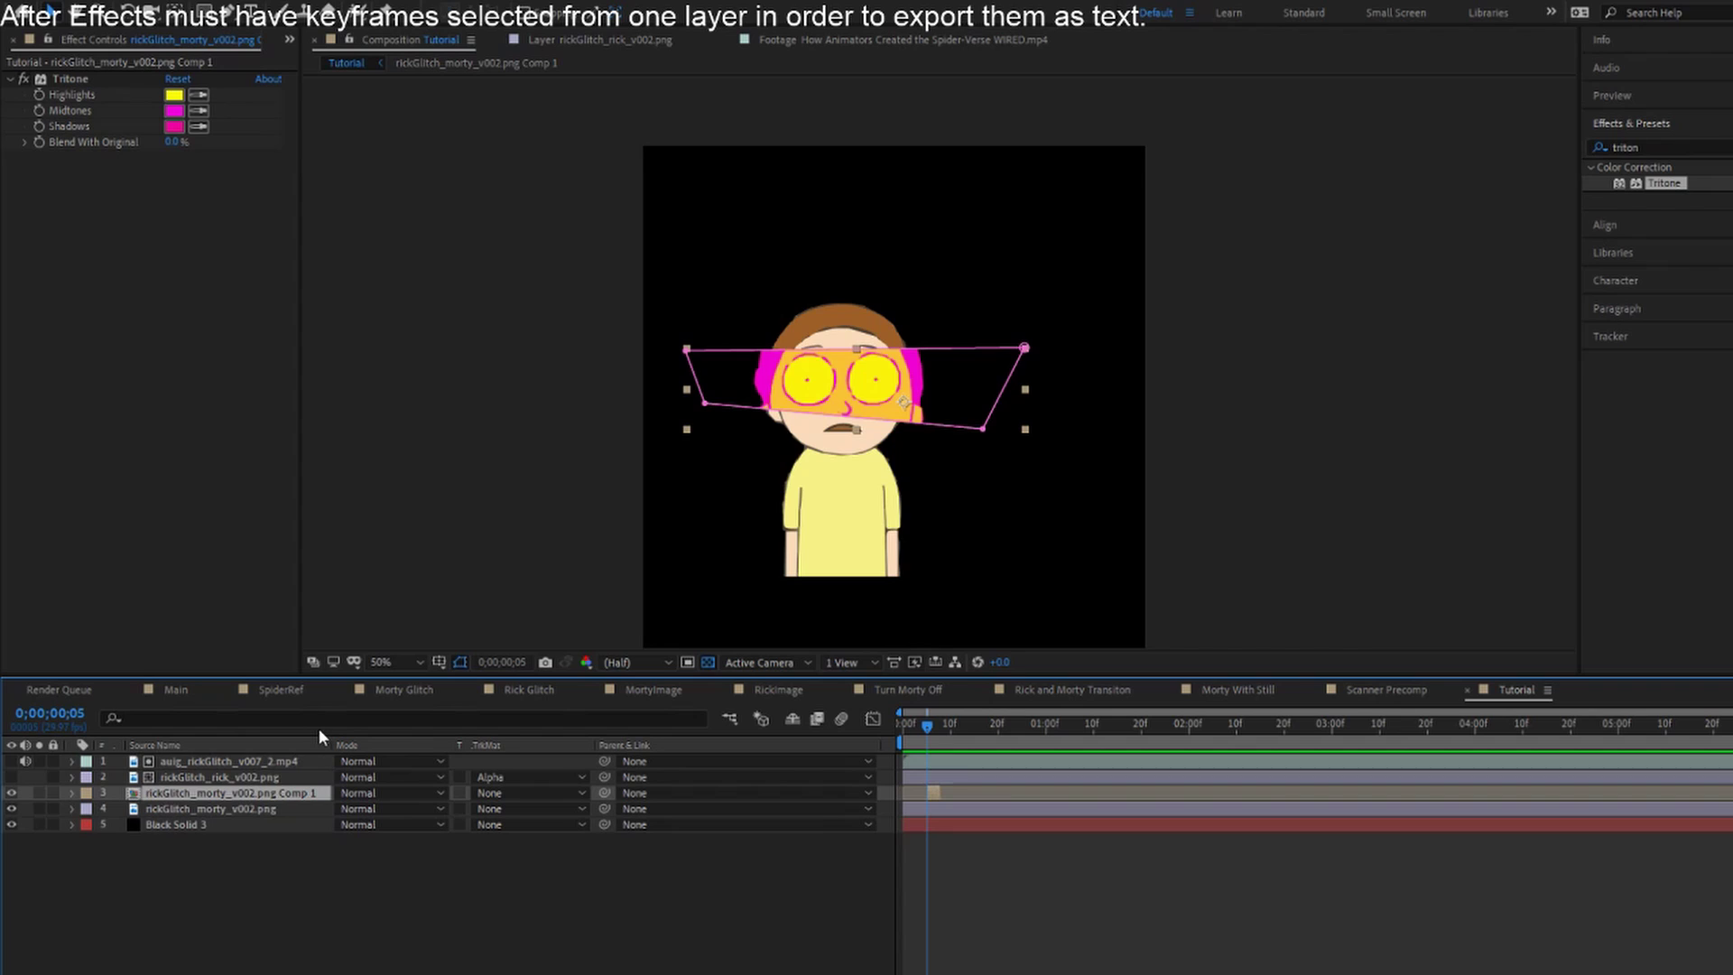
# Duplicate the trimmed glitch layer and recolour the copy's Tritone with blue highlights, red midtones and orange shadows
pyautogui.hotkey('ctrl', 'd')
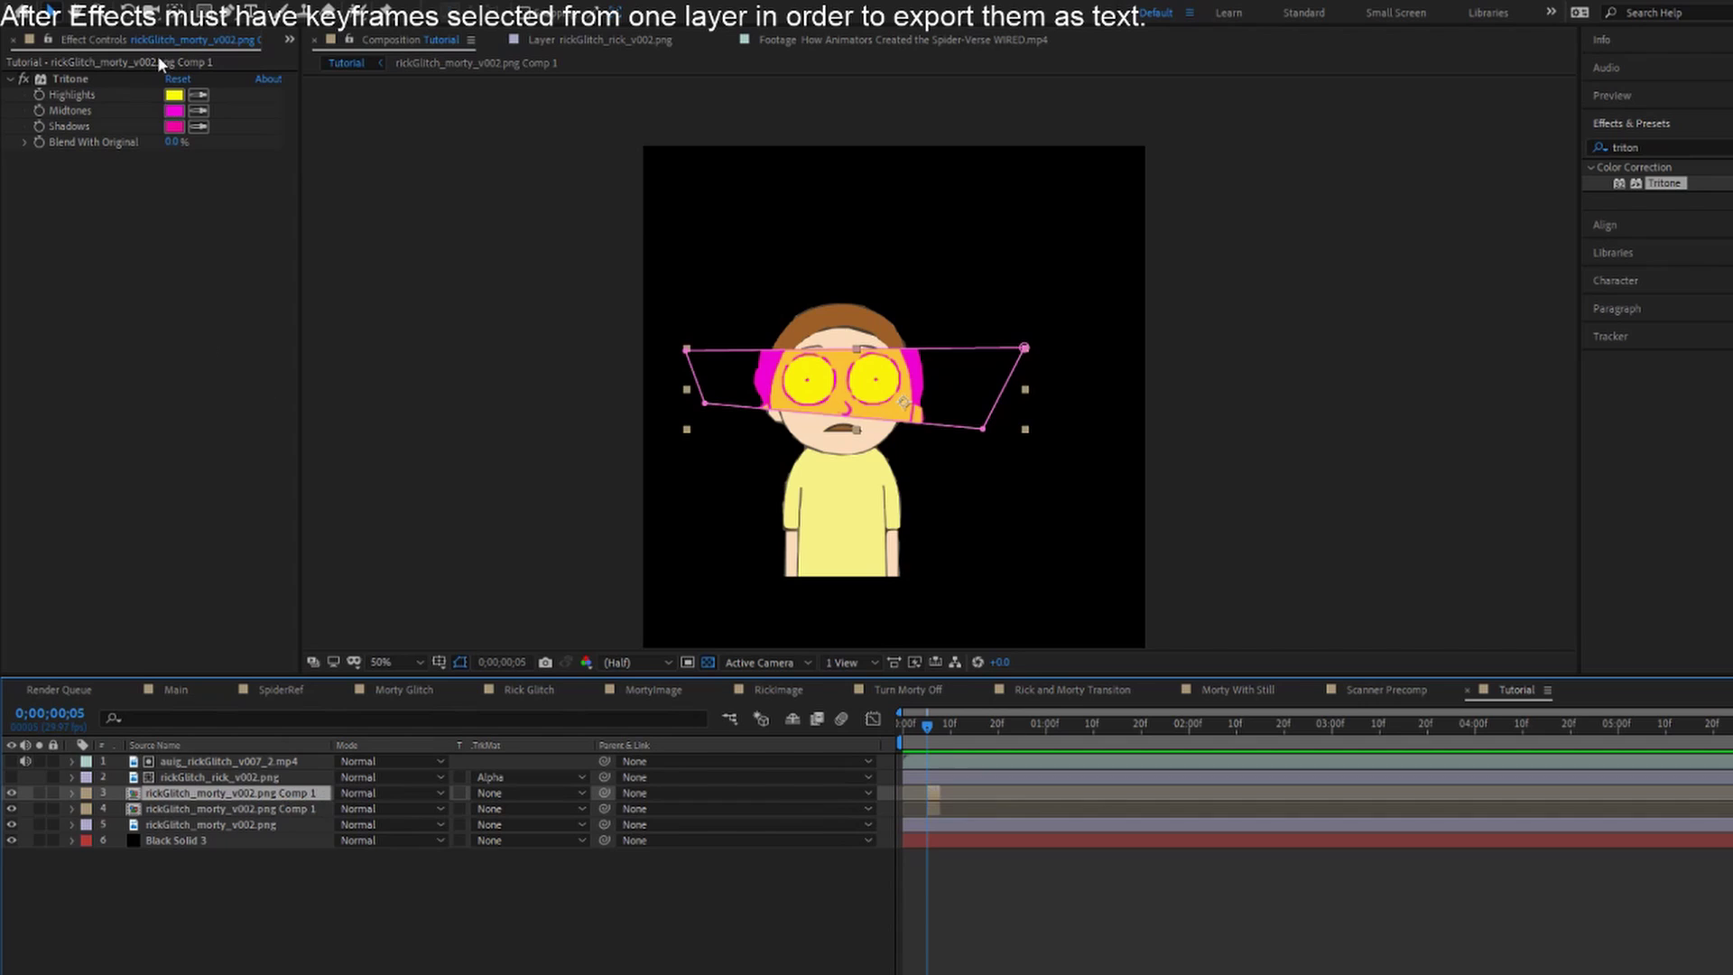
pyautogui.click(174, 95)
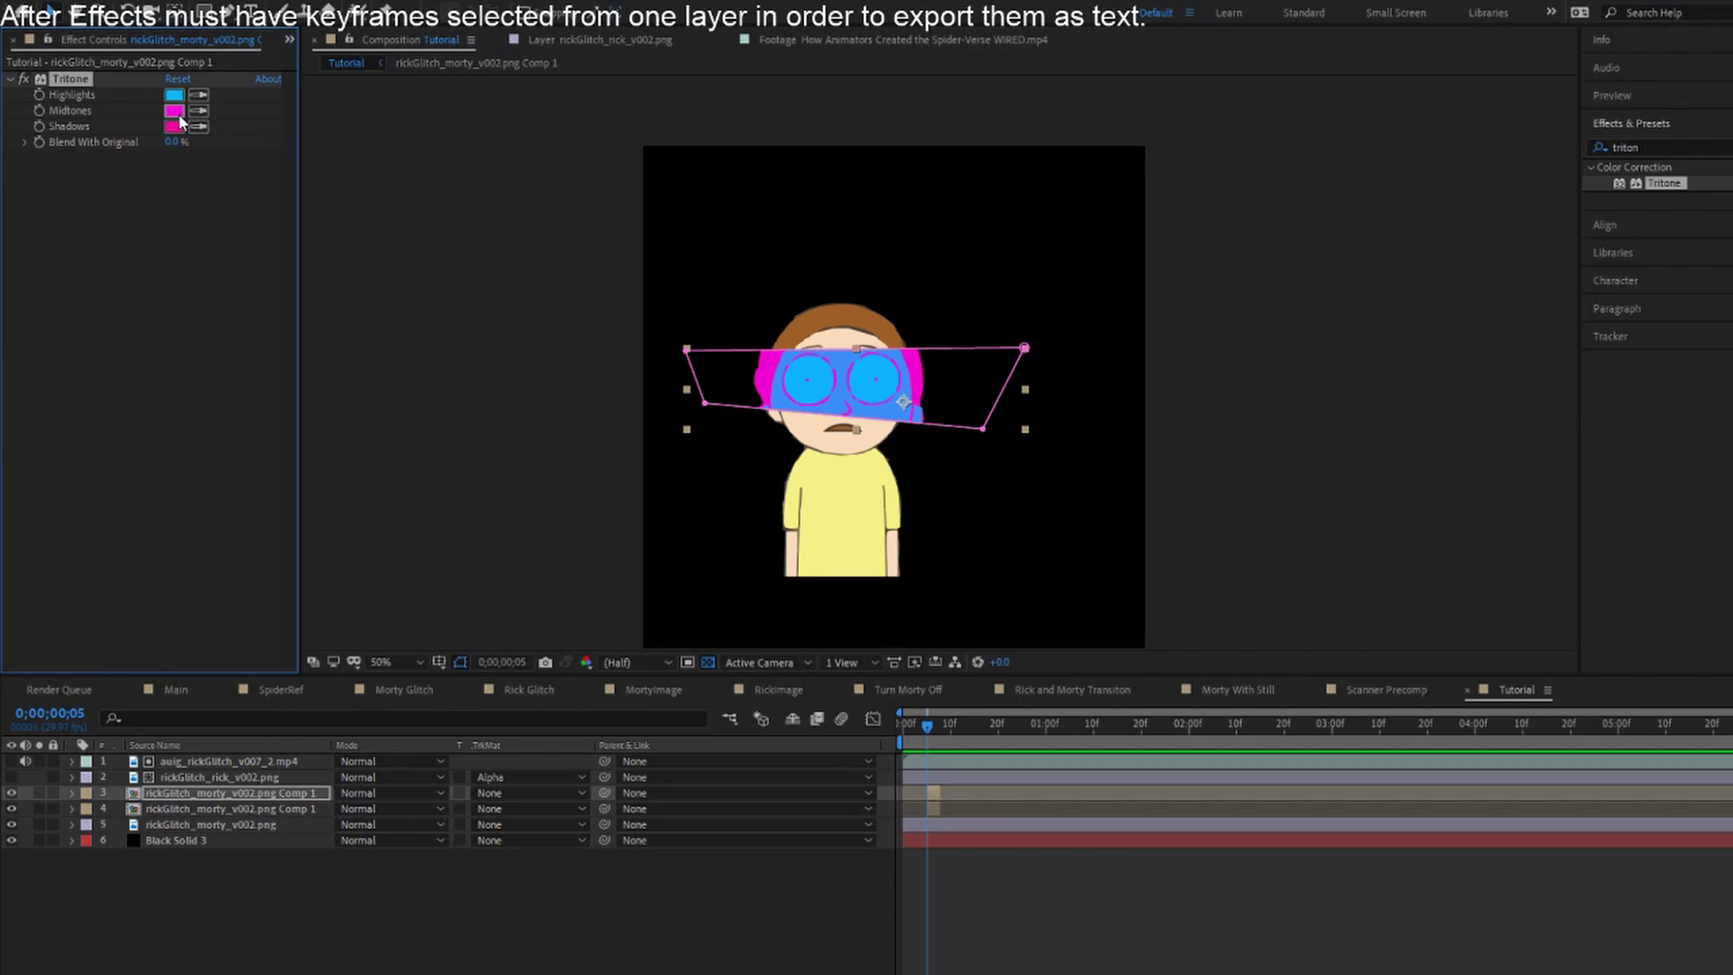
pyautogui.click(177, 112)
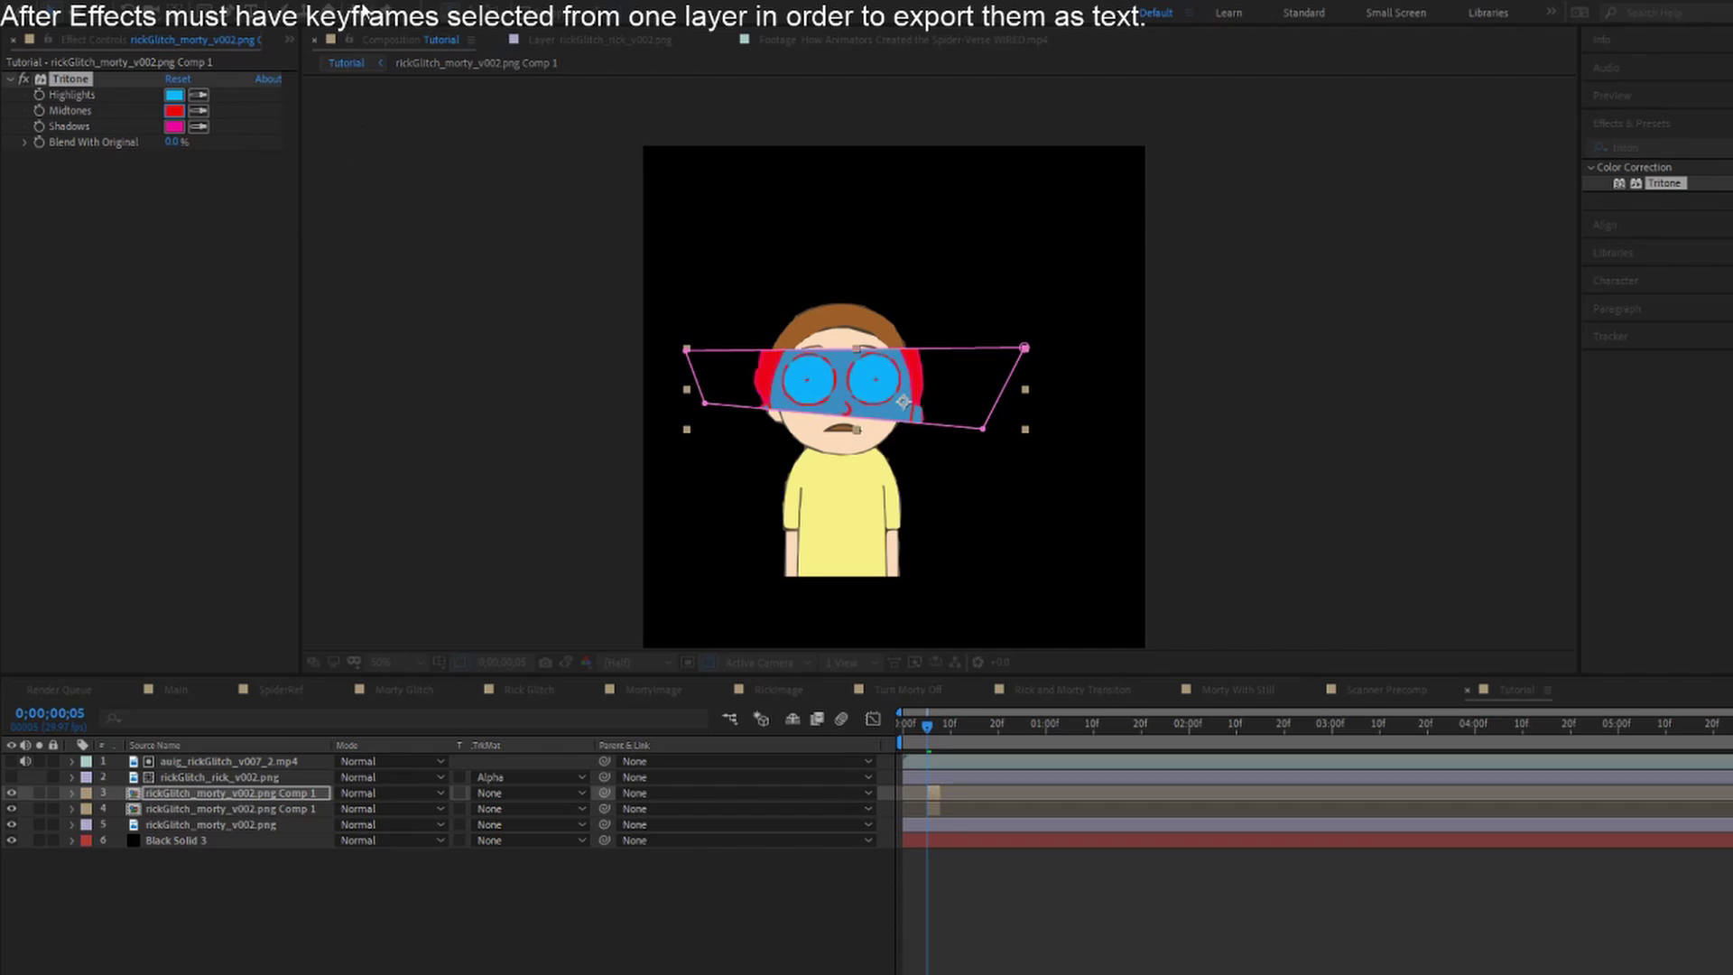
pyautogui.click(172, 126)
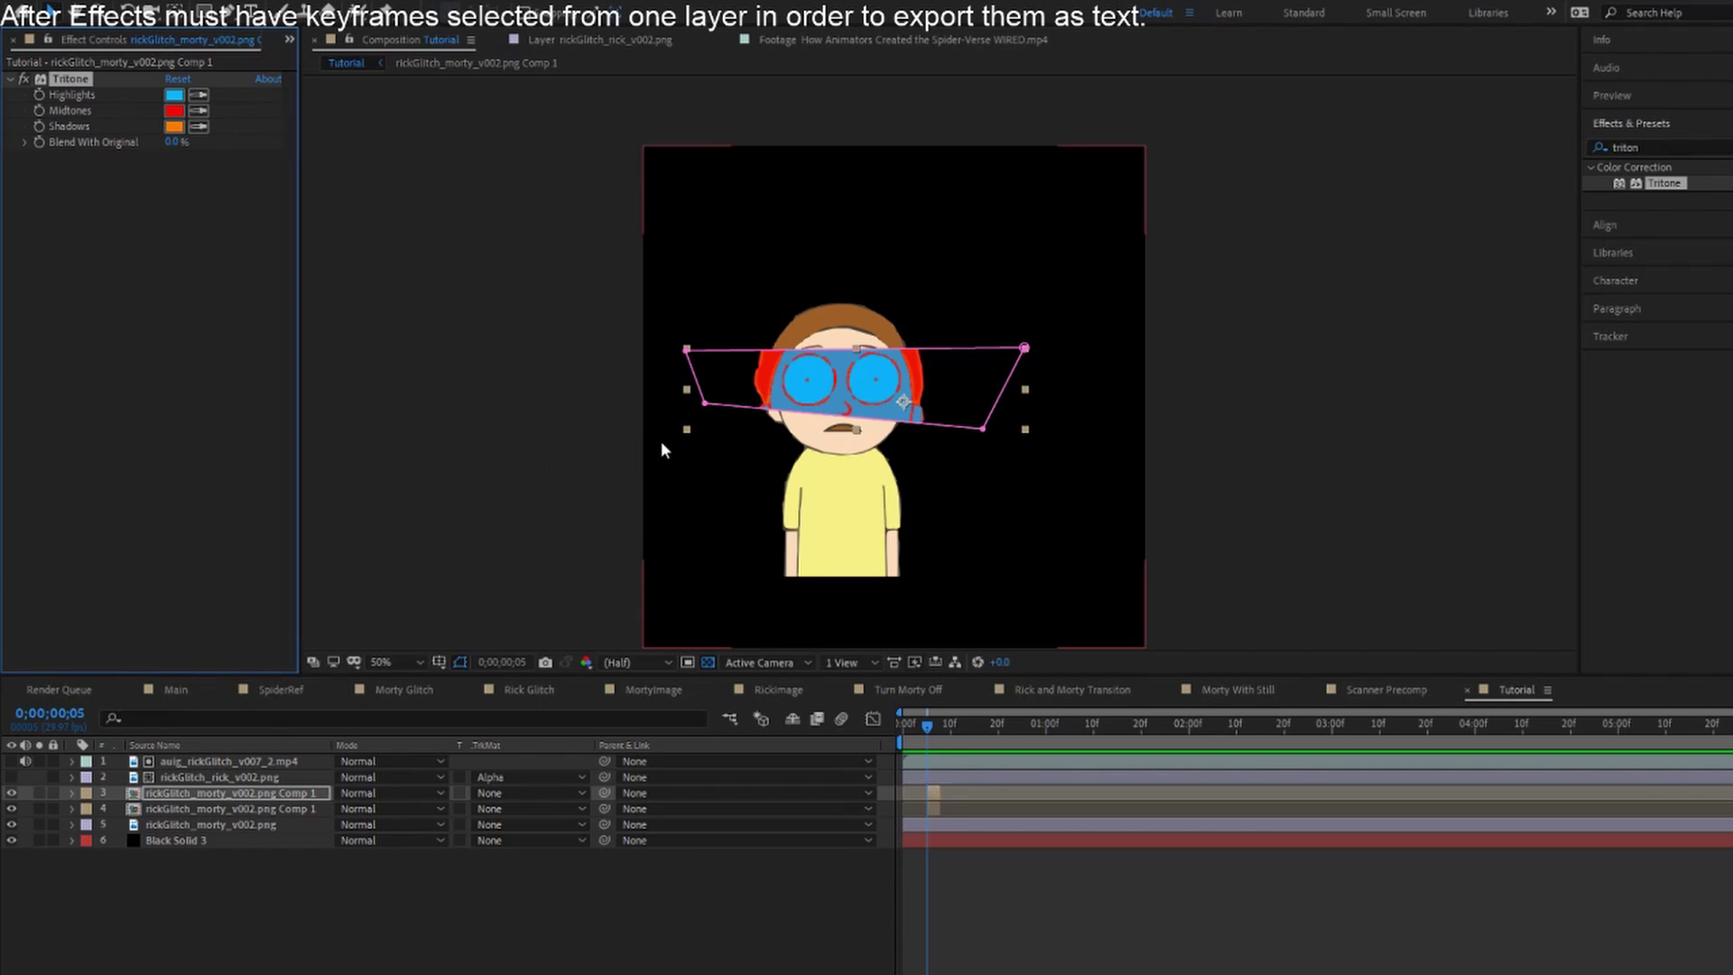
# Shift the blue-and-red duplicate in time to start at frame 8, directly after the first glitch clip ends
pyautogui.moveTo(934, 794); pyautogui.dragTo(947, 795)
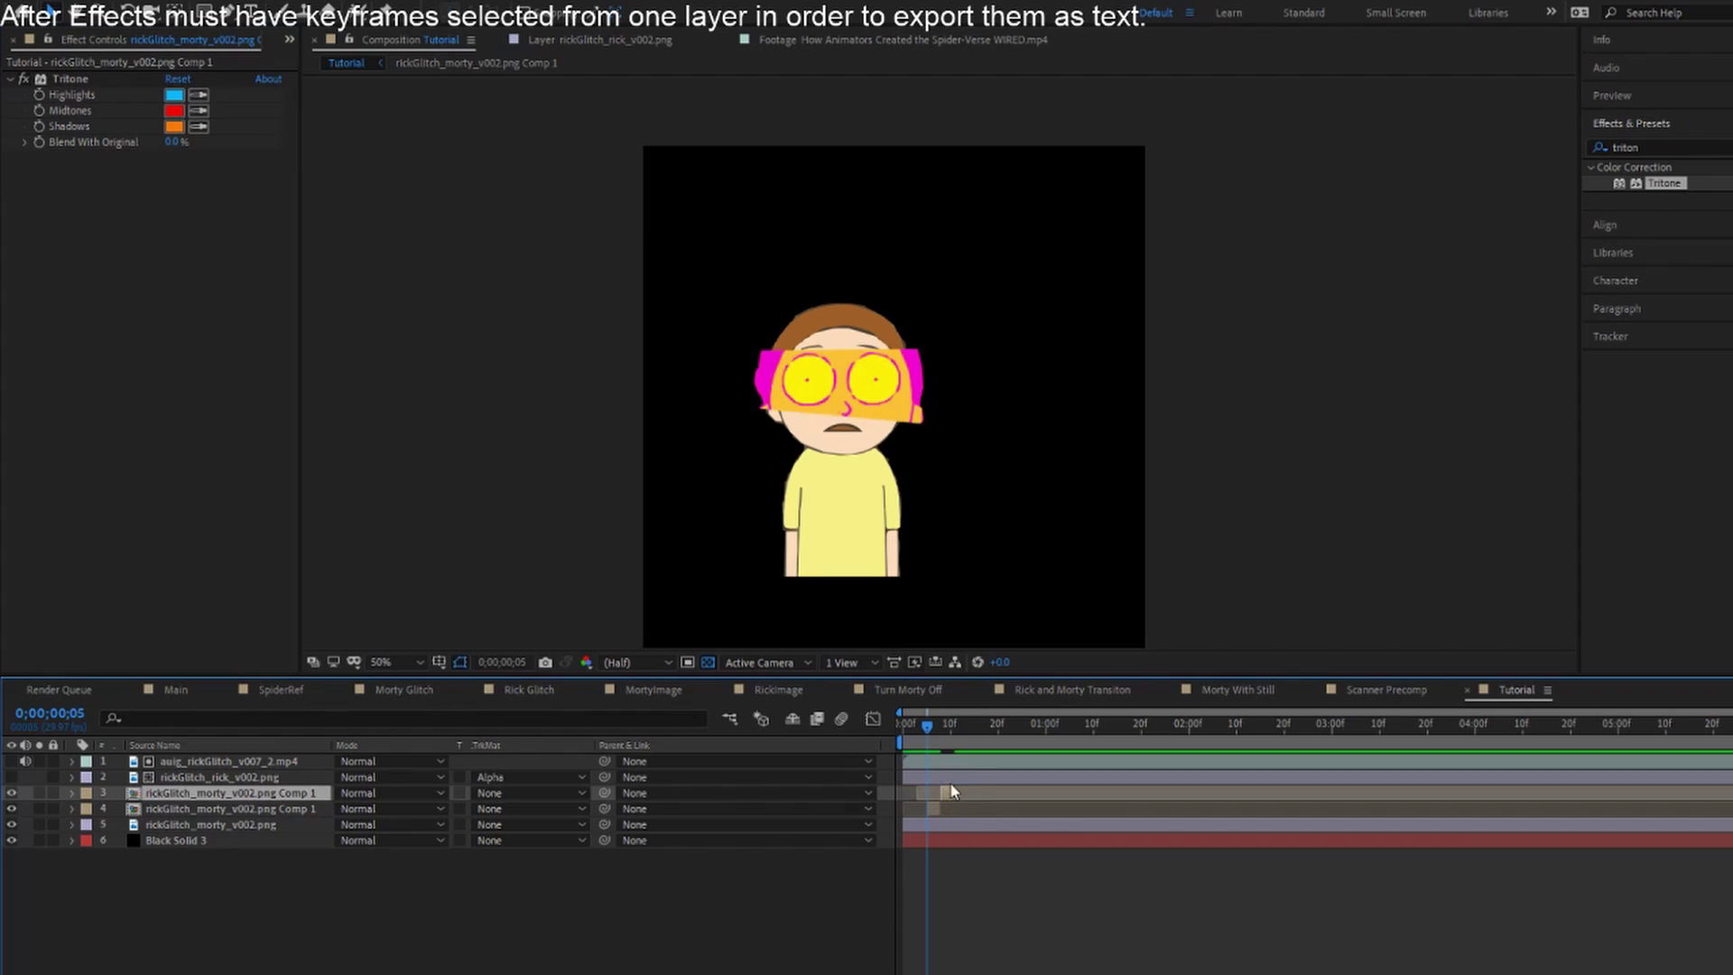
pyautogui.scroll(3, 964, 836)
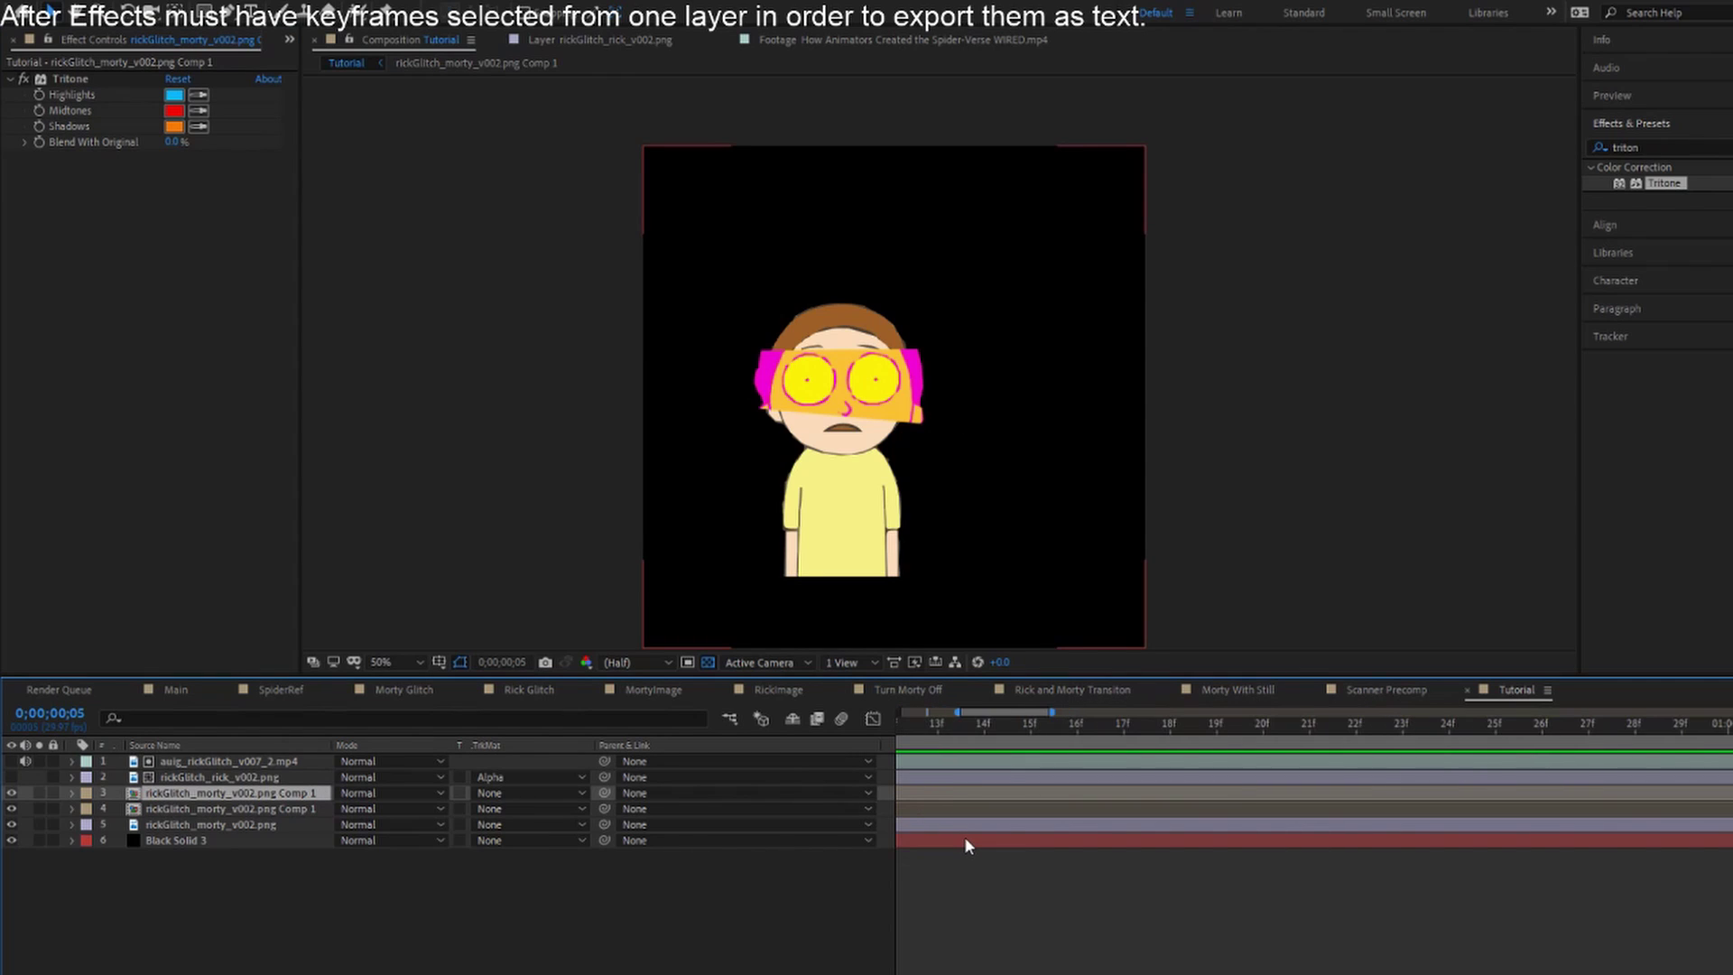
pyautogui.scroll(-3, 1139, 861)
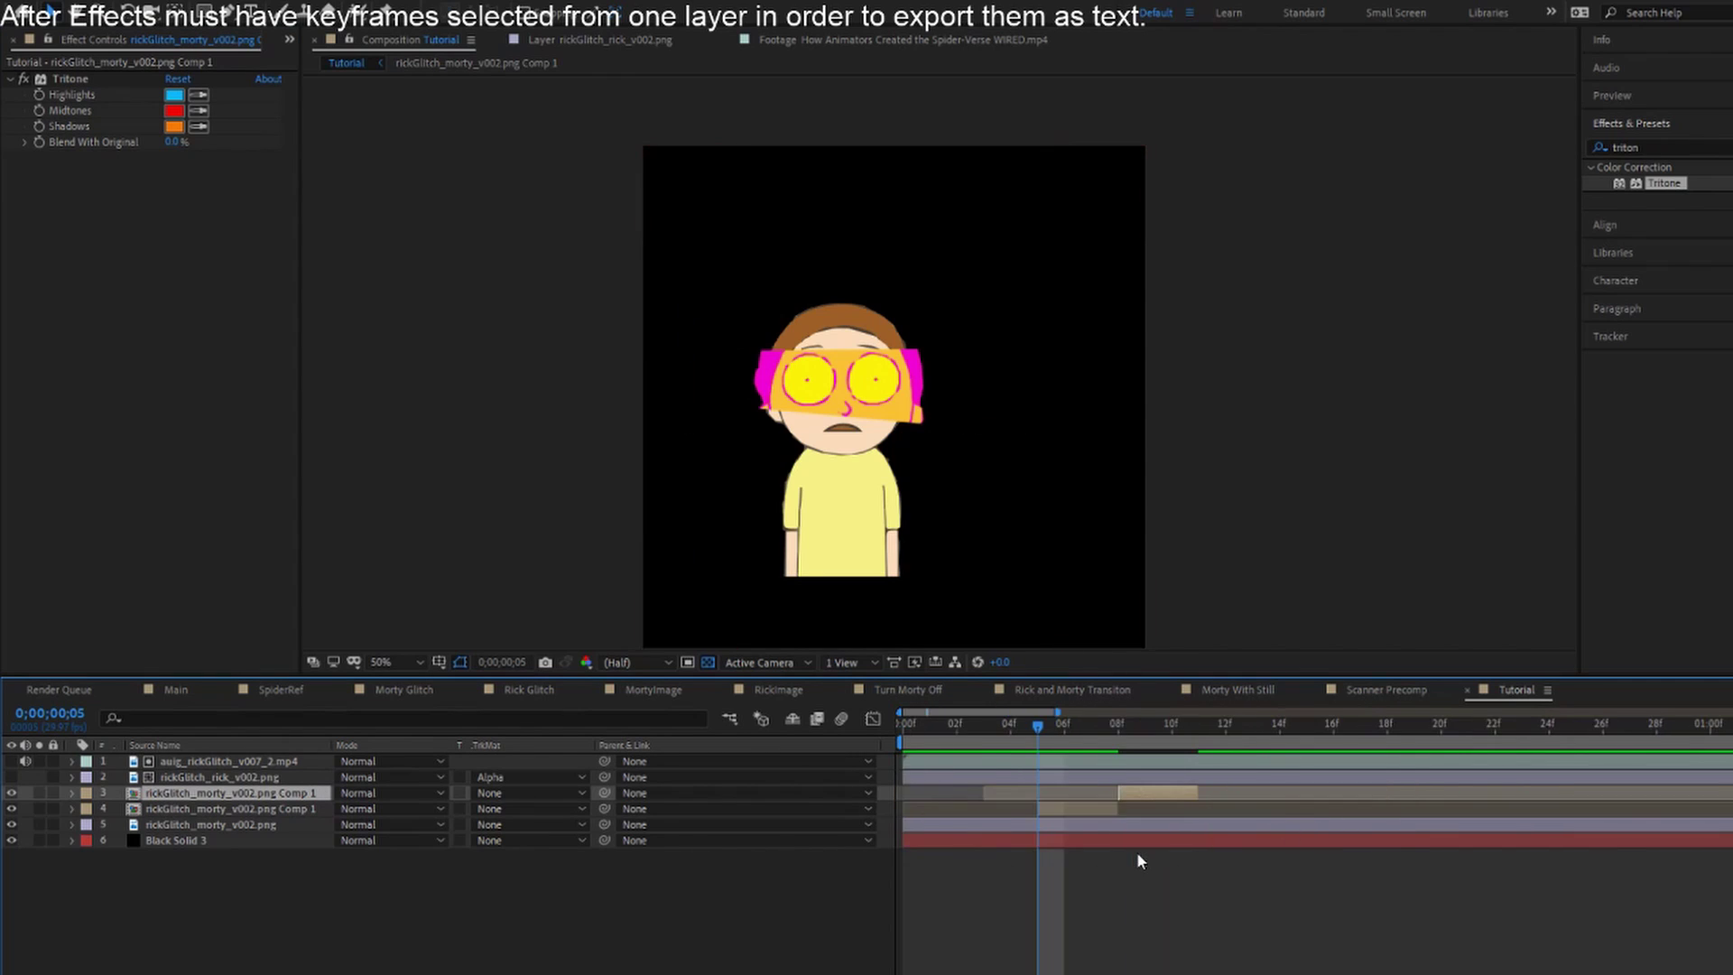
pyautogui.scroll(-3, 1136, 852)
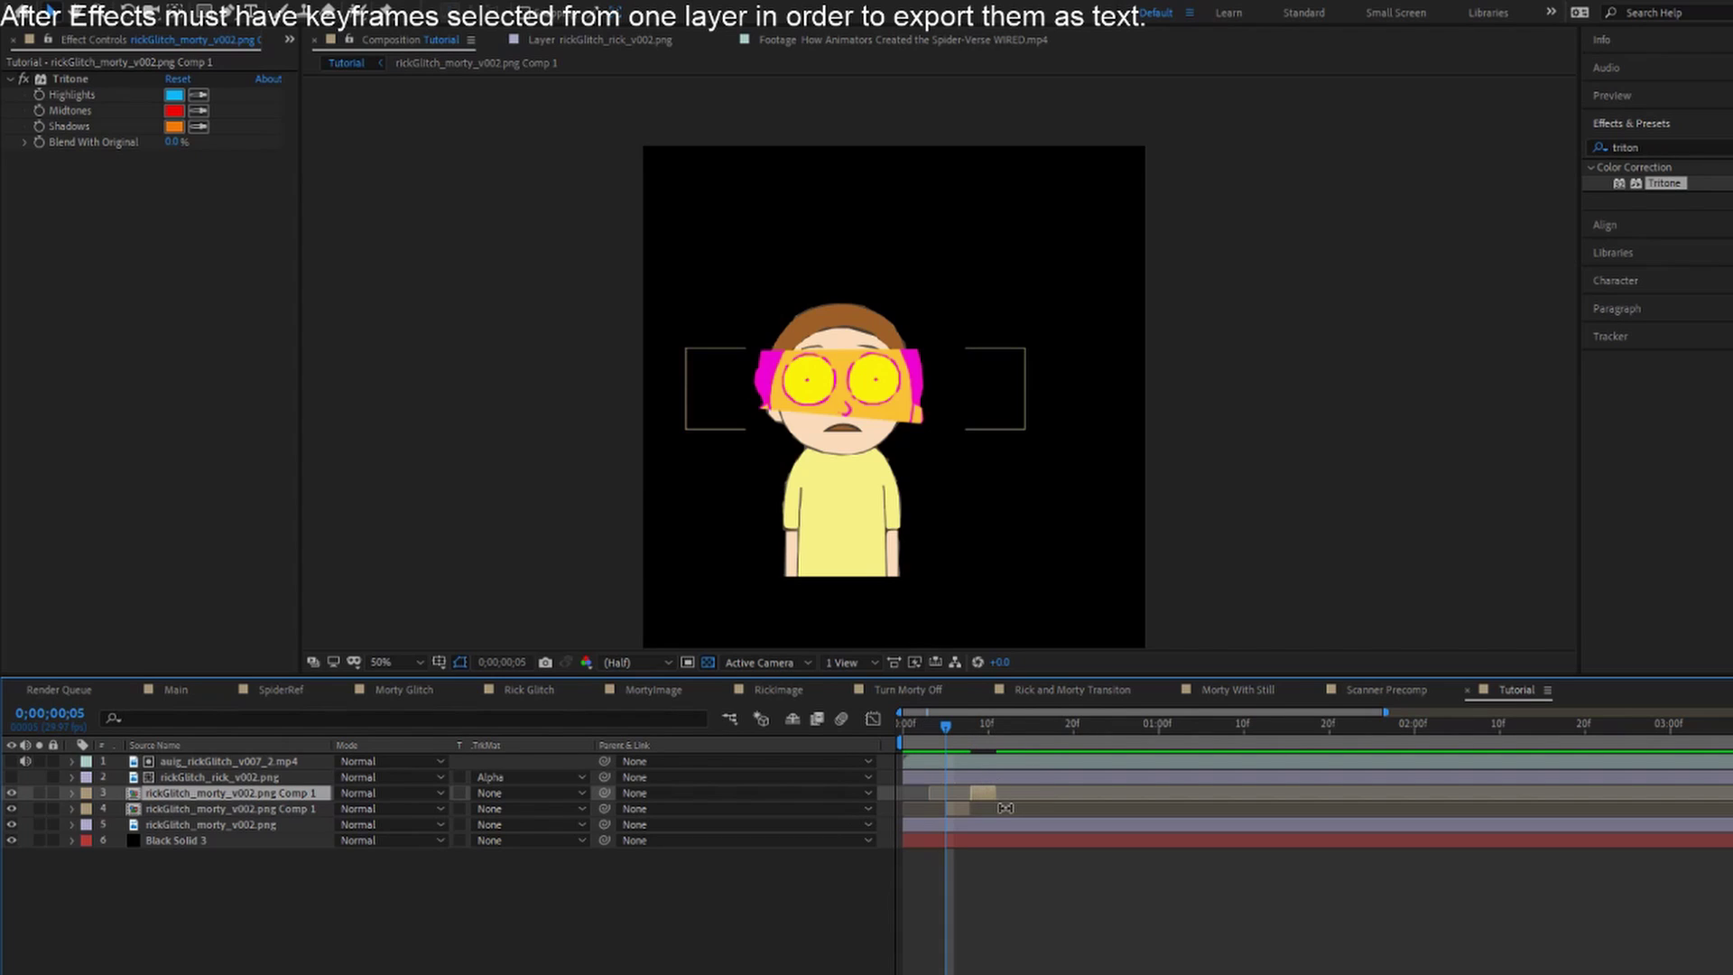
# At frame 9, reshape the duplicate's mask into a slanted strip across Morty's mouth and chin
pyautogui.moveTo(945, 727); pyautogui.dragTo(978, 728)
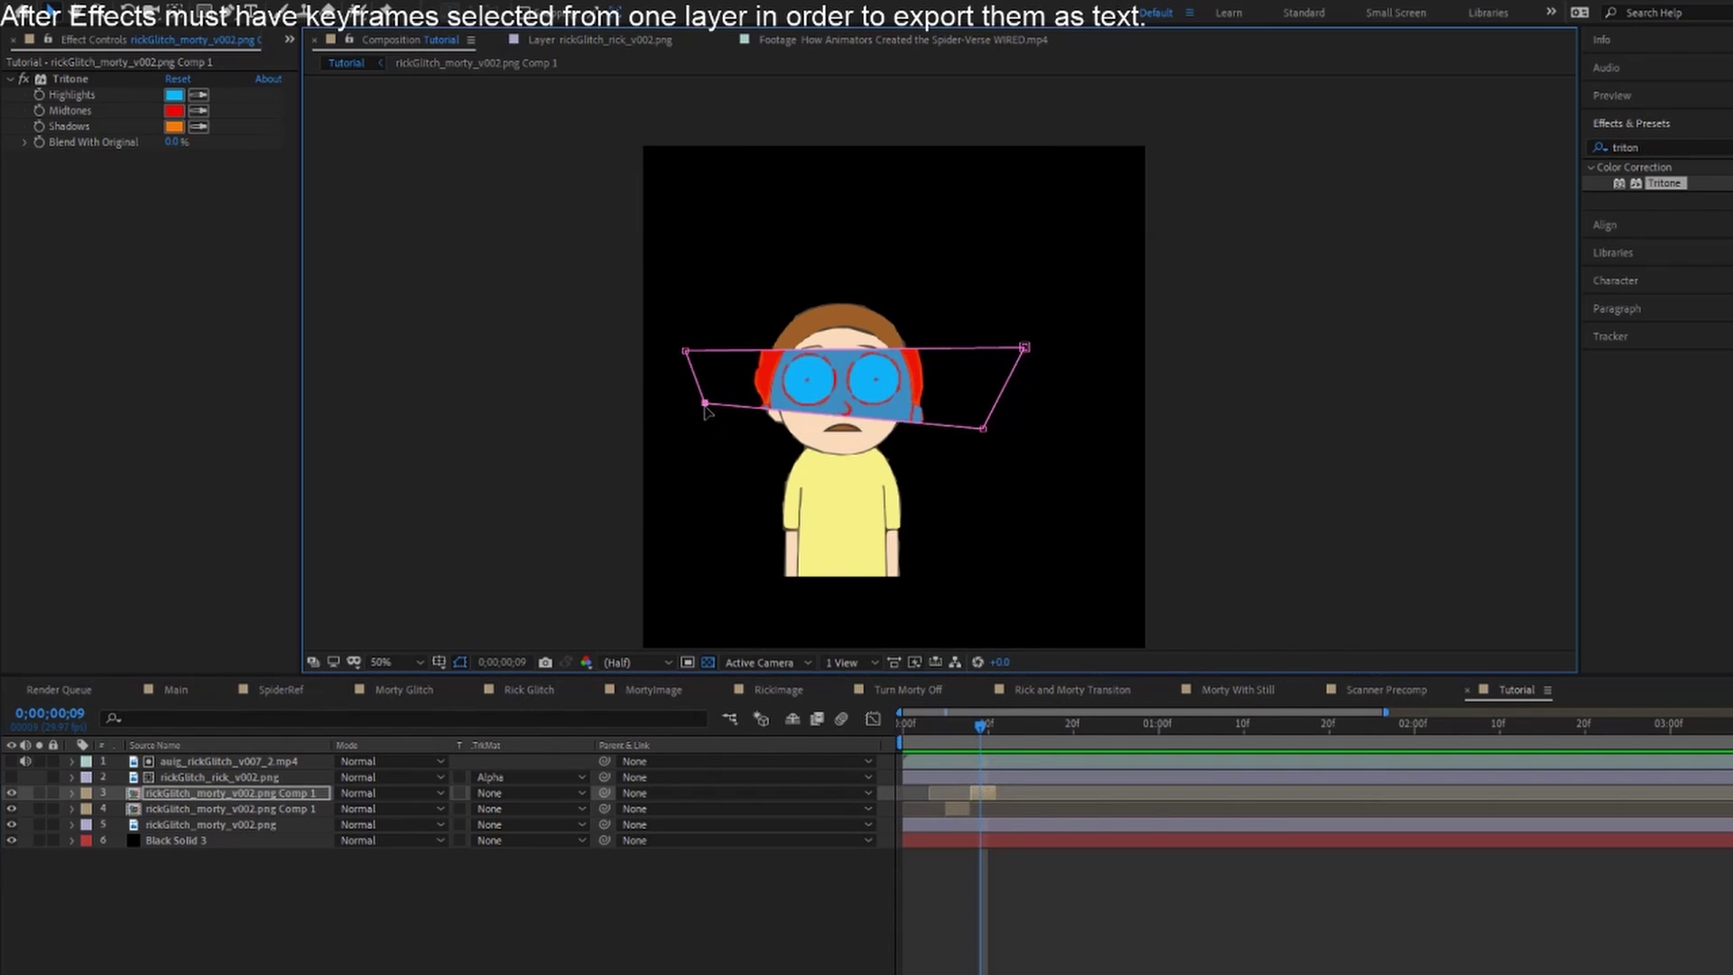
pyautogui.moveTo(708, 405); pyautogui.dragTo(735, 484)
pyautogui.moveTo(688, 352); pyautogui.dragTo(727, 464)
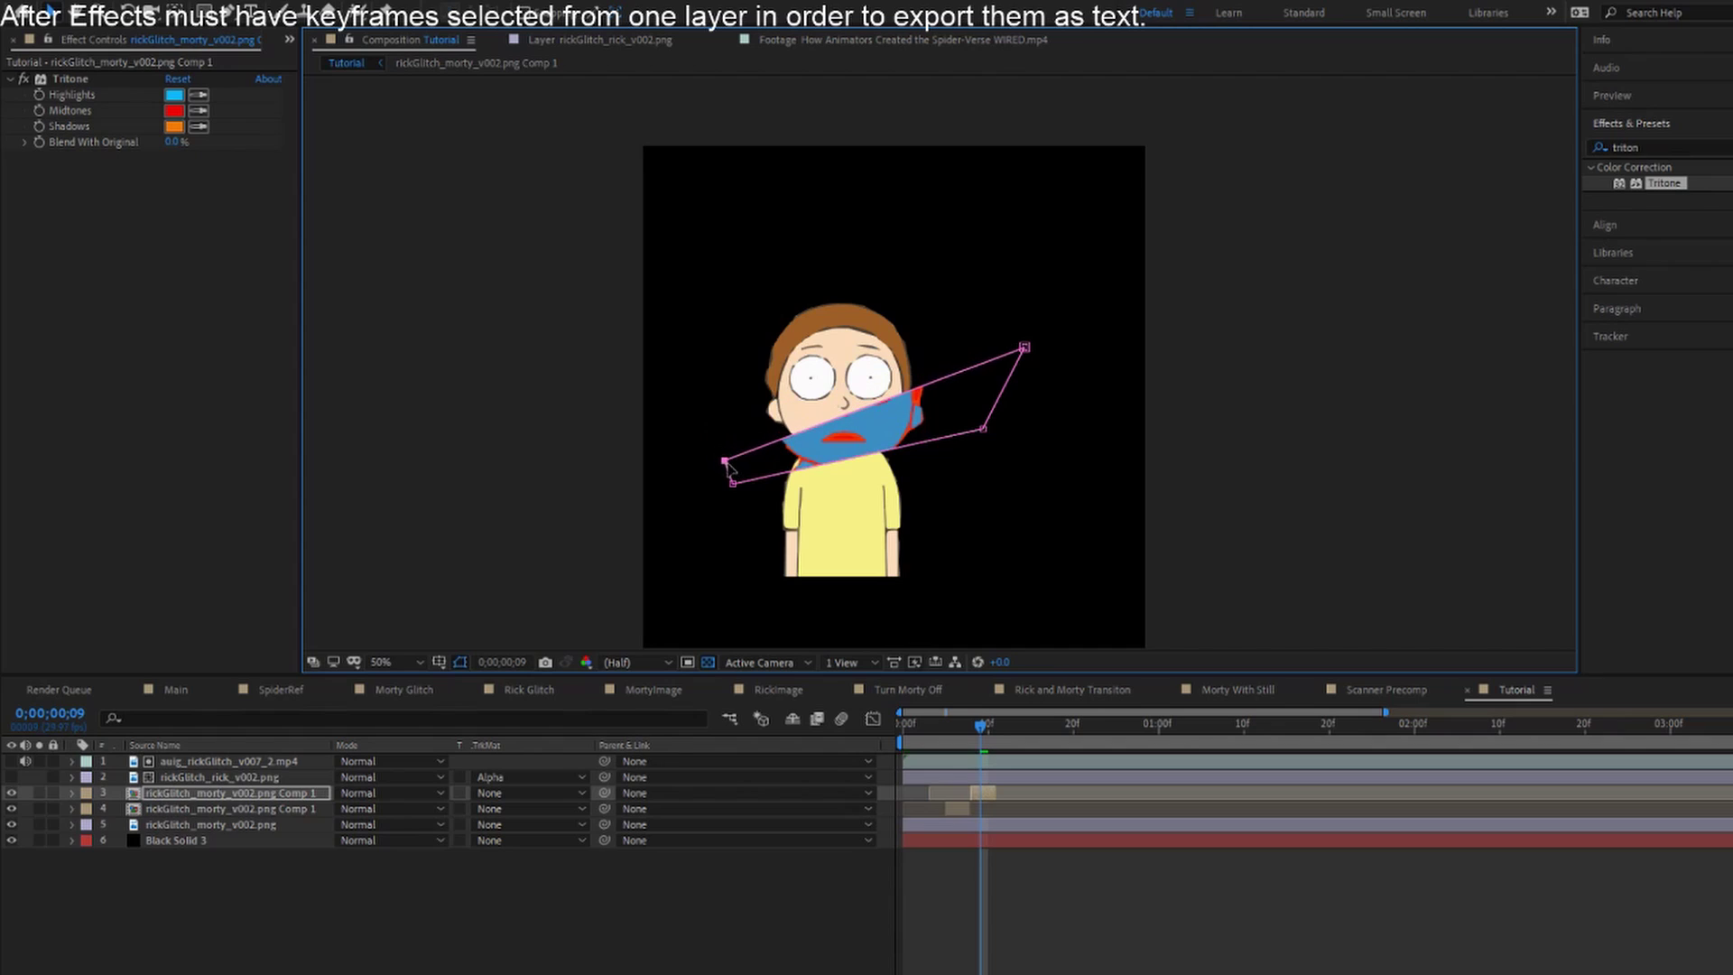
pyautogui.moveTo(1025, 349); pyautogui.dragTo(1020, 365)
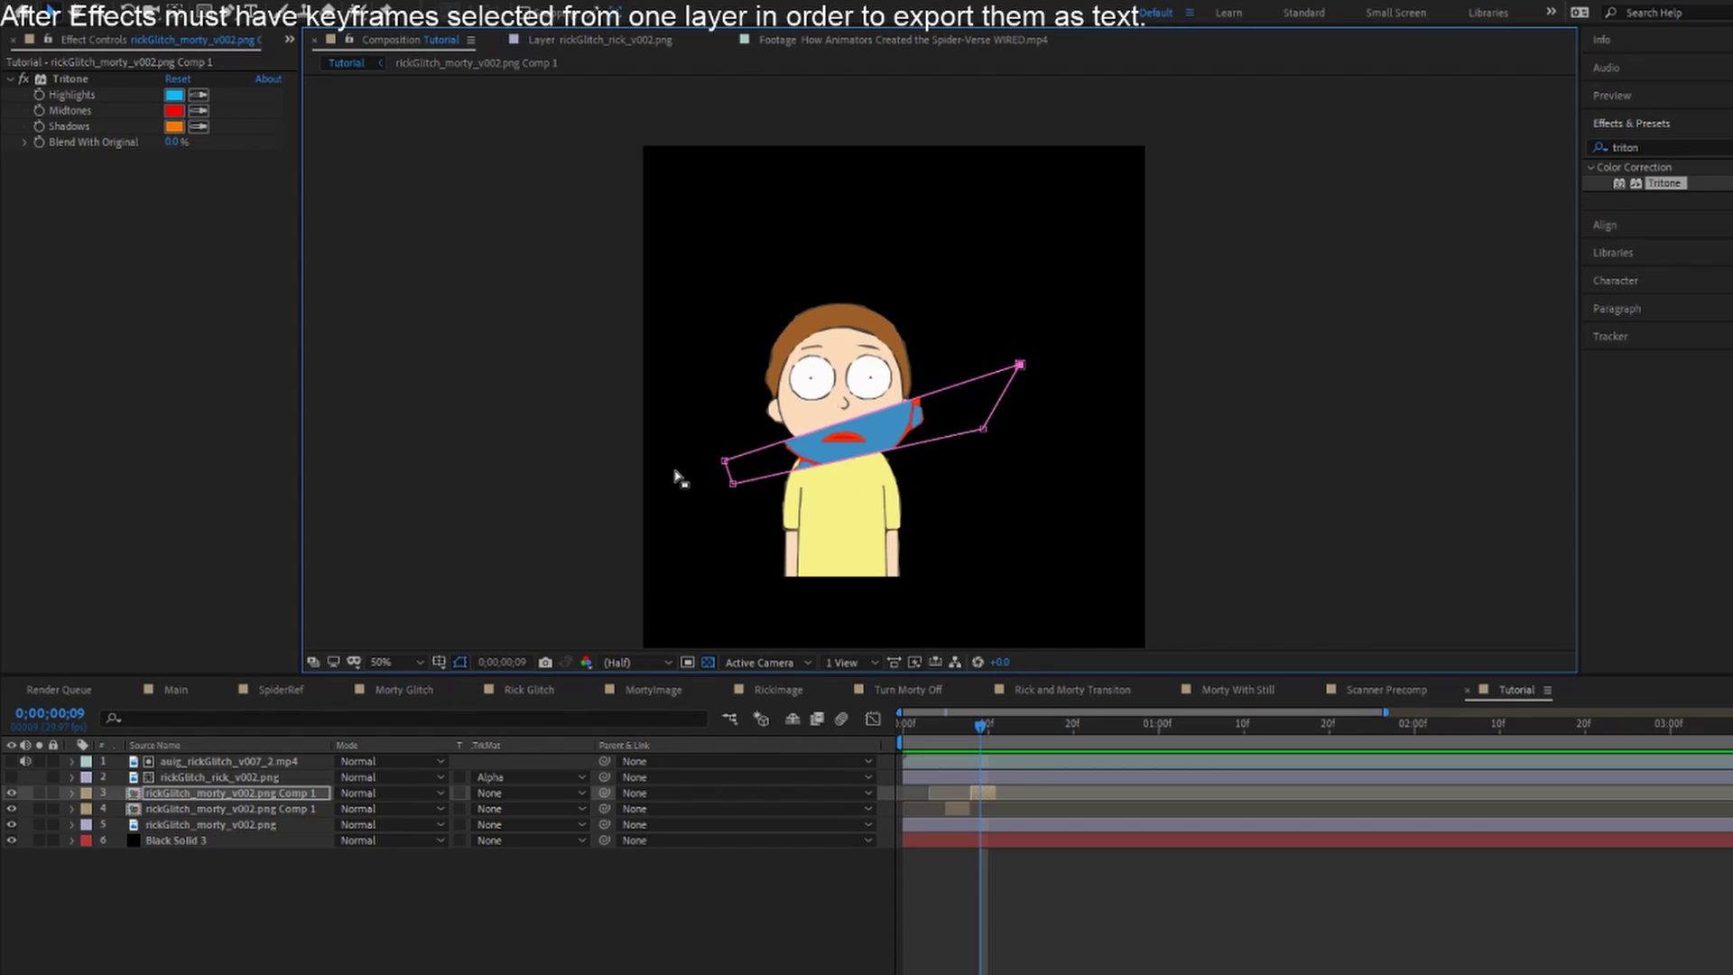
pyautogui.moveTo(984, 431); pyautogui.dragTo(968, 423)
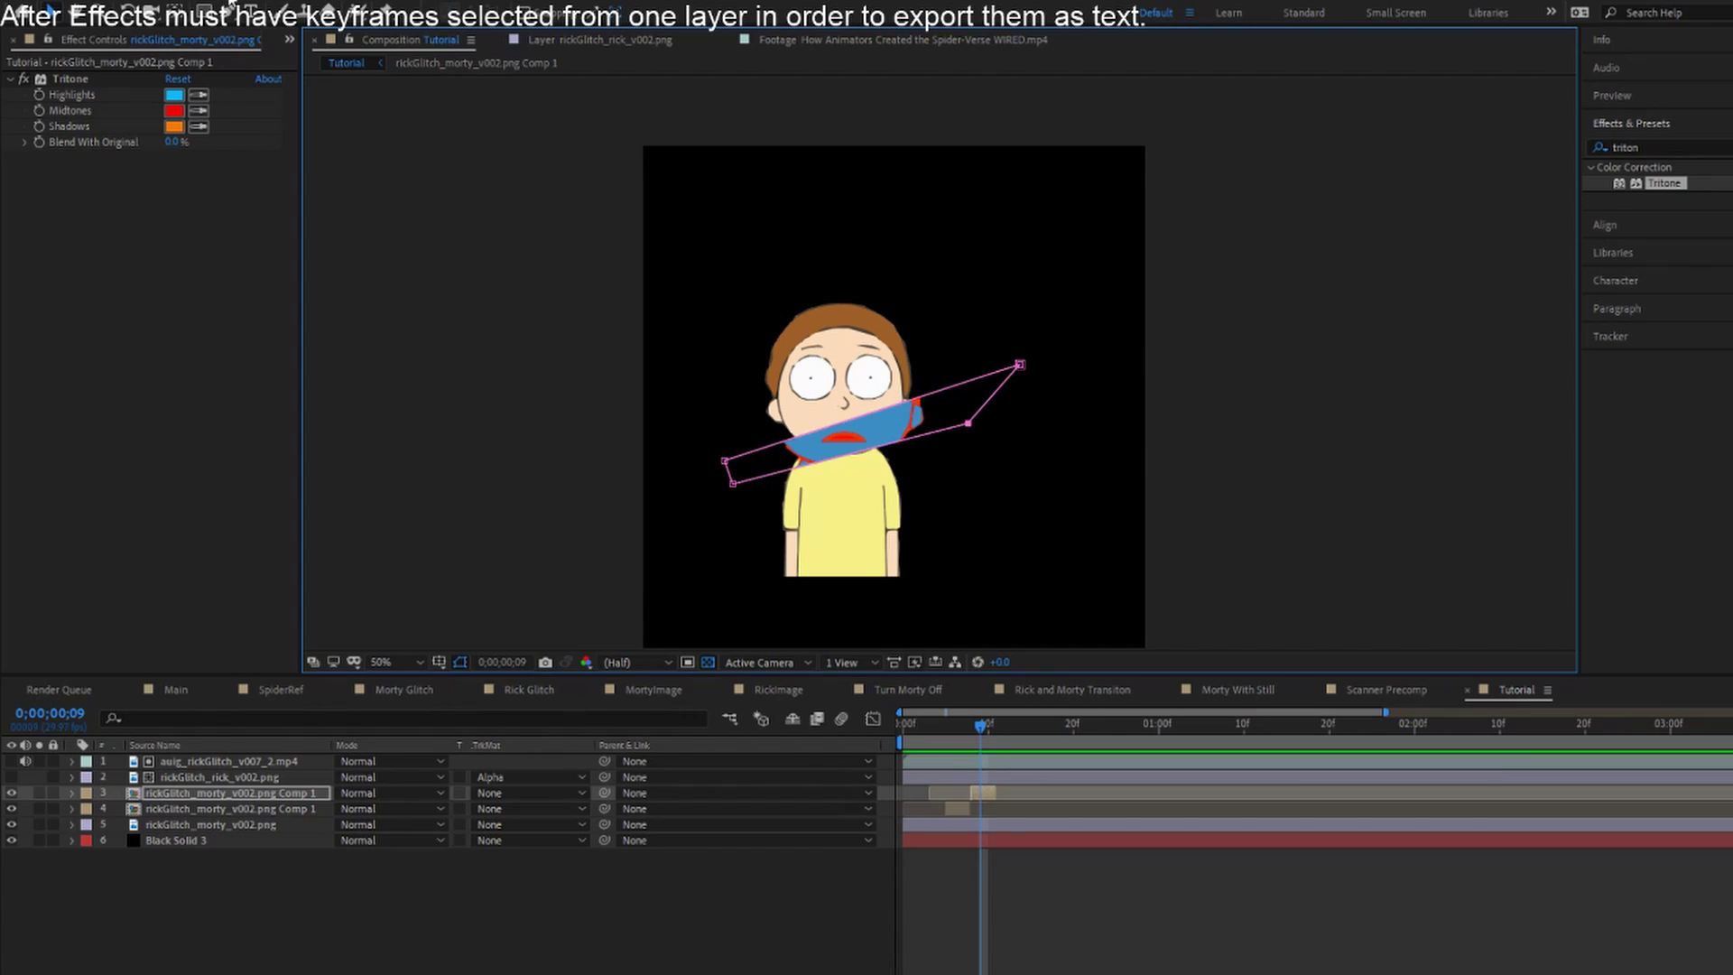
# Add a triangular mask to the duplicate over Morty's hair, with its lower point extended down over the eye beside his nose
pyautogui.click(700, 271)
pyautogui.click(808, 352)
pyautogui.click(853, 230)
pyautogui.click(700, 268)
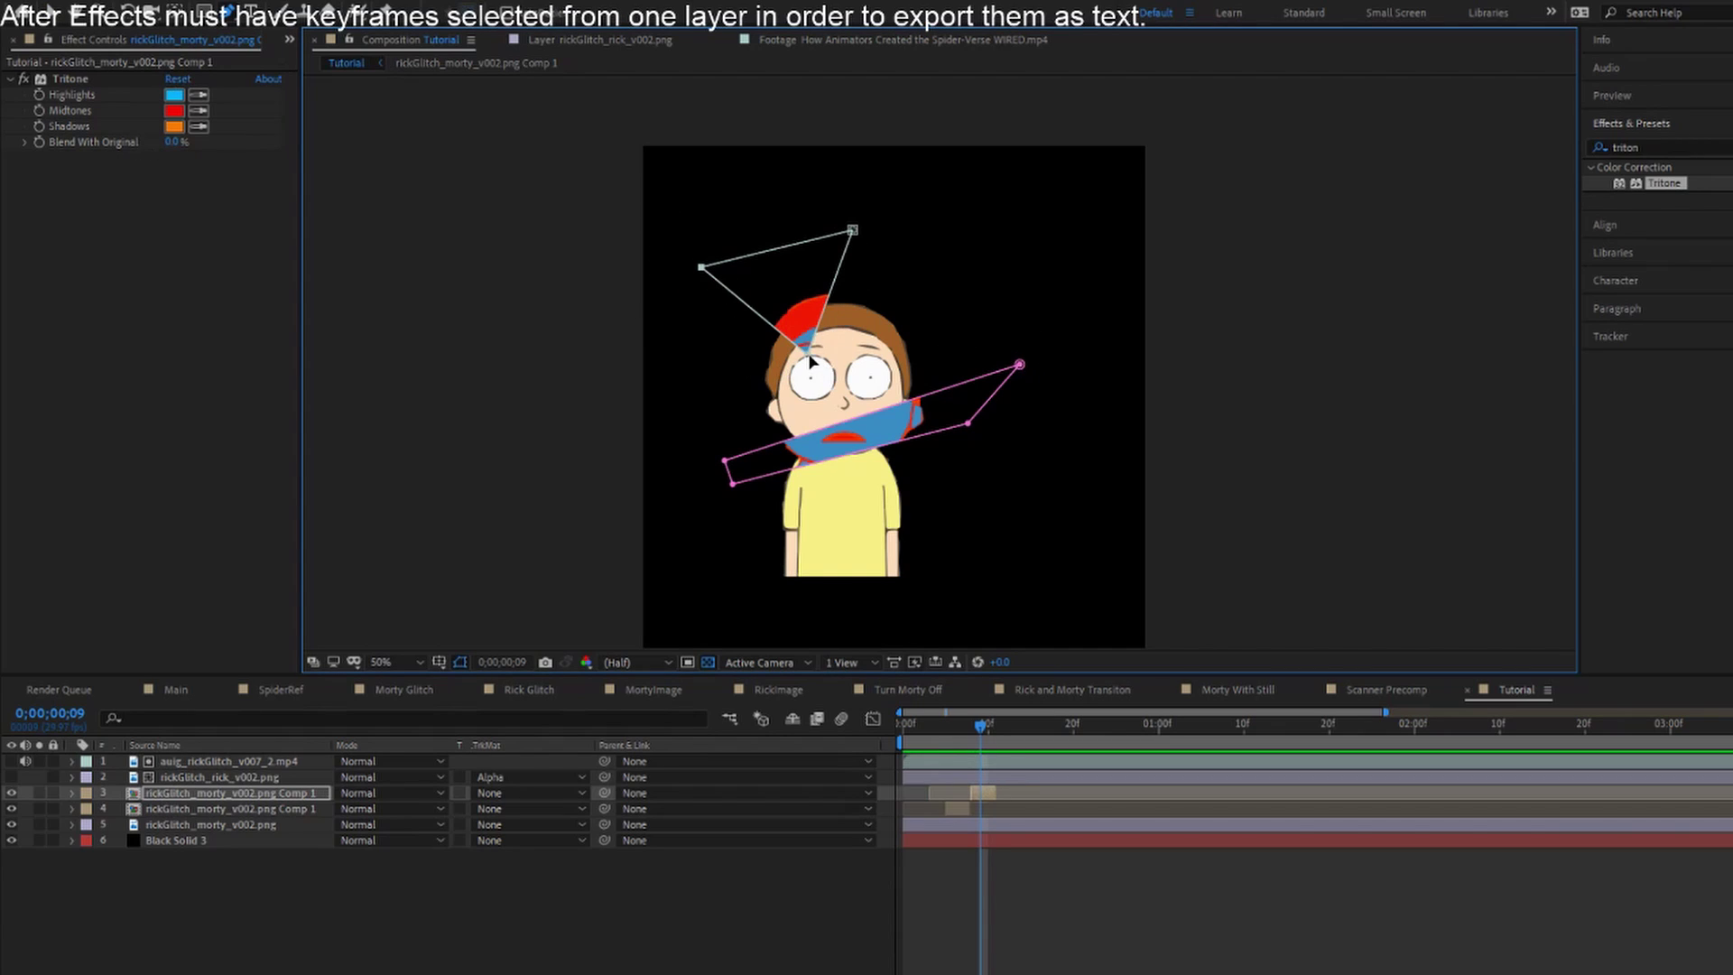
pyautogui.moveTo(808, 352); pyautogui.dragTo(821, 405)
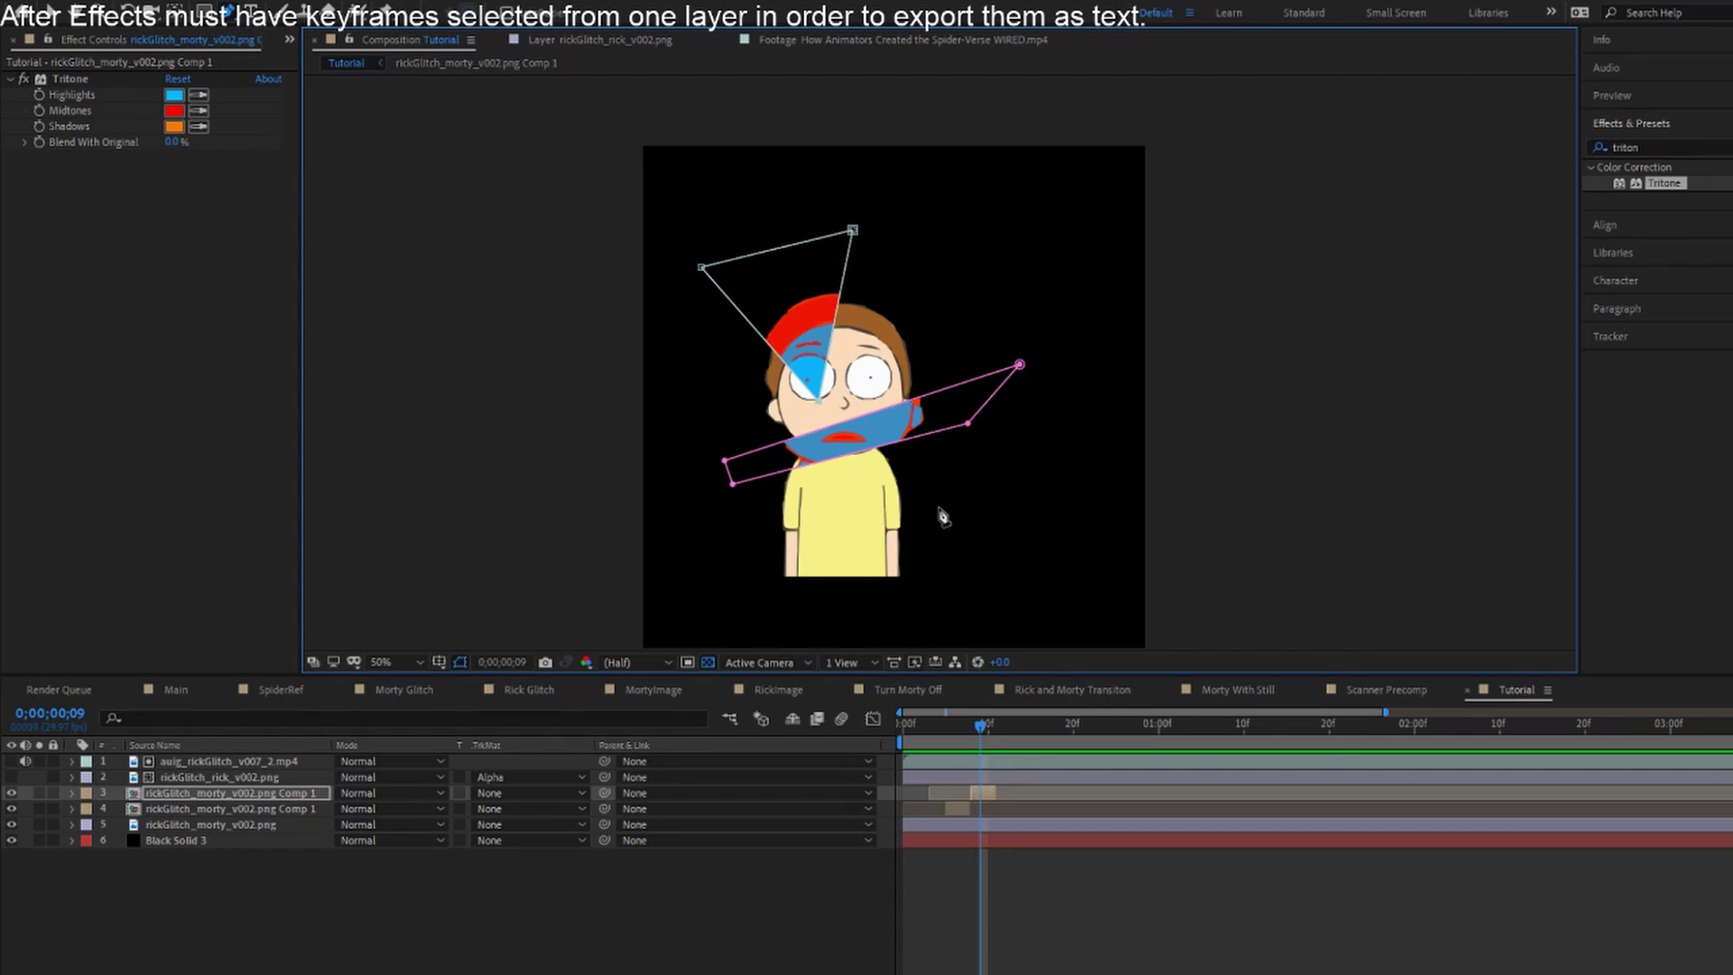
# Add another triangular mask to the duplicate over Morty's lower arm and shirt, below the slanted chin strip
pyautogui.click(745, 508)
pyautogui.click(860, 534)
pyautogui.click(723, 630)
pyautogui.click(745, 510)
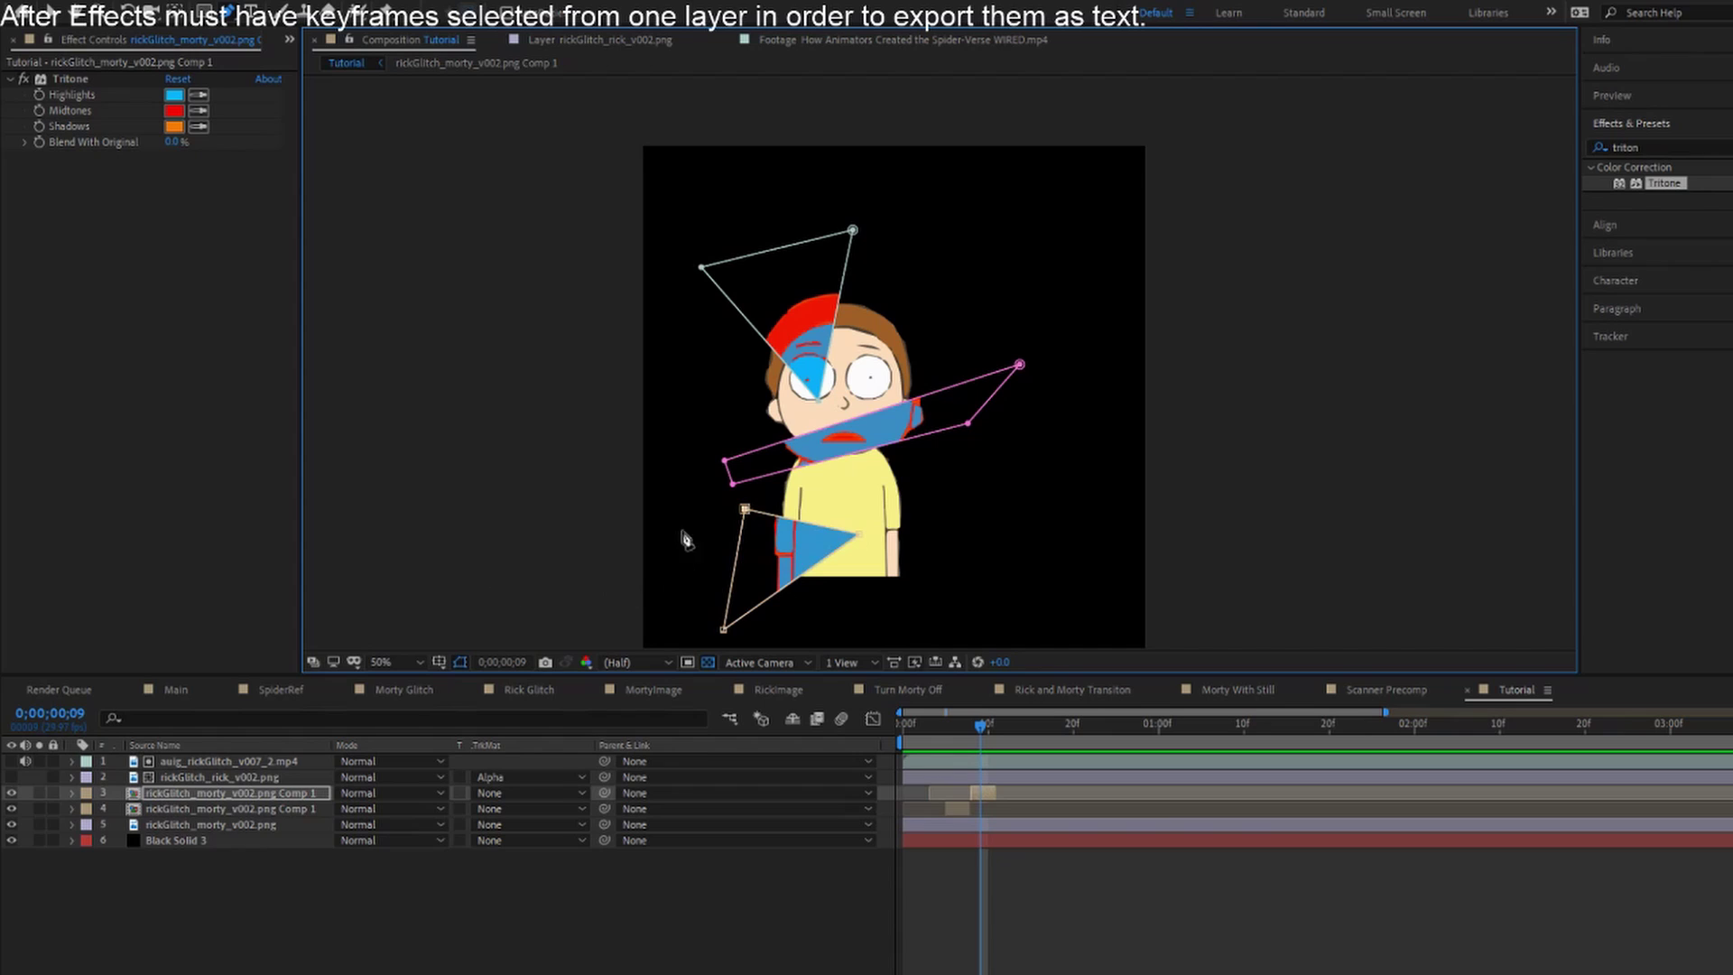
# Deselect the layers and play the composition from the start to preview both glitch clips
pyautogui.moveTo(954, 723)
pyautogui.mouseDown()
pyautogui.moveTo(917, 723)
pyautogui.moveTo(981, 725)
pyautogui.mouseUp()
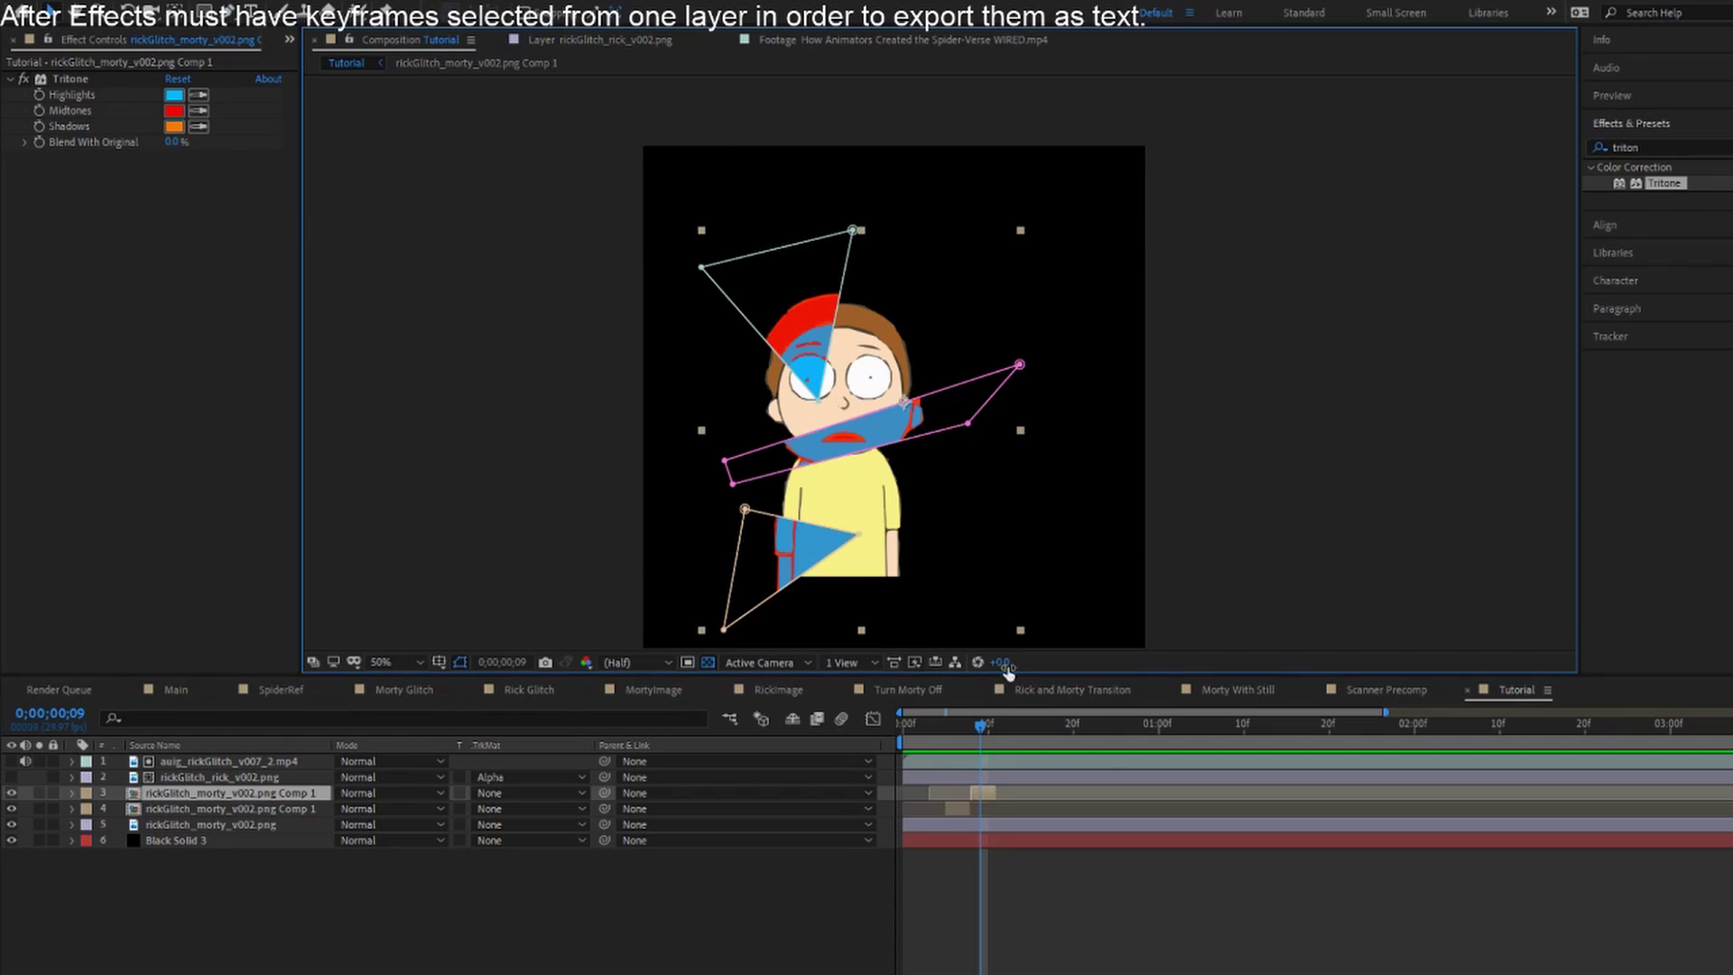
pyautogui.click(1278, 544)
pyautogui.moveTo(986, 725); pyautogui.dragTo(906, 725)
pyautogui.press('space')
pyautogui.press('space')
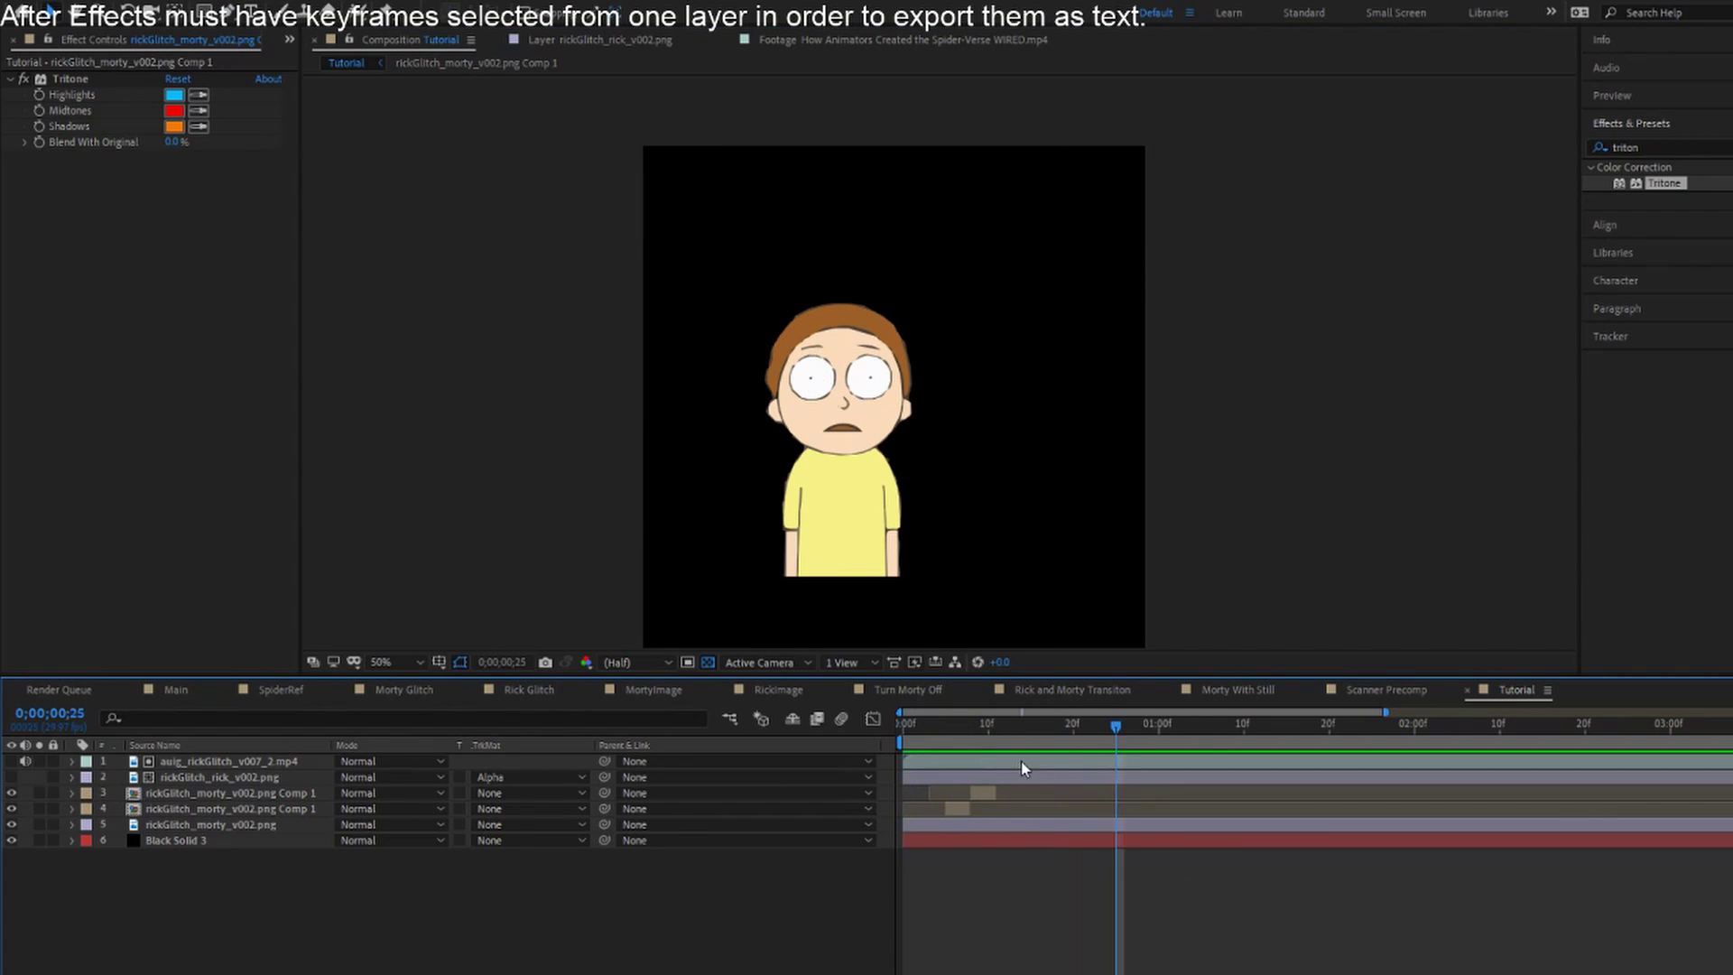
# Extend the end of the yellow-and-magenta glitch layer to about frame 15 and preview the animation from the start
pyautogui.click(966, 727)
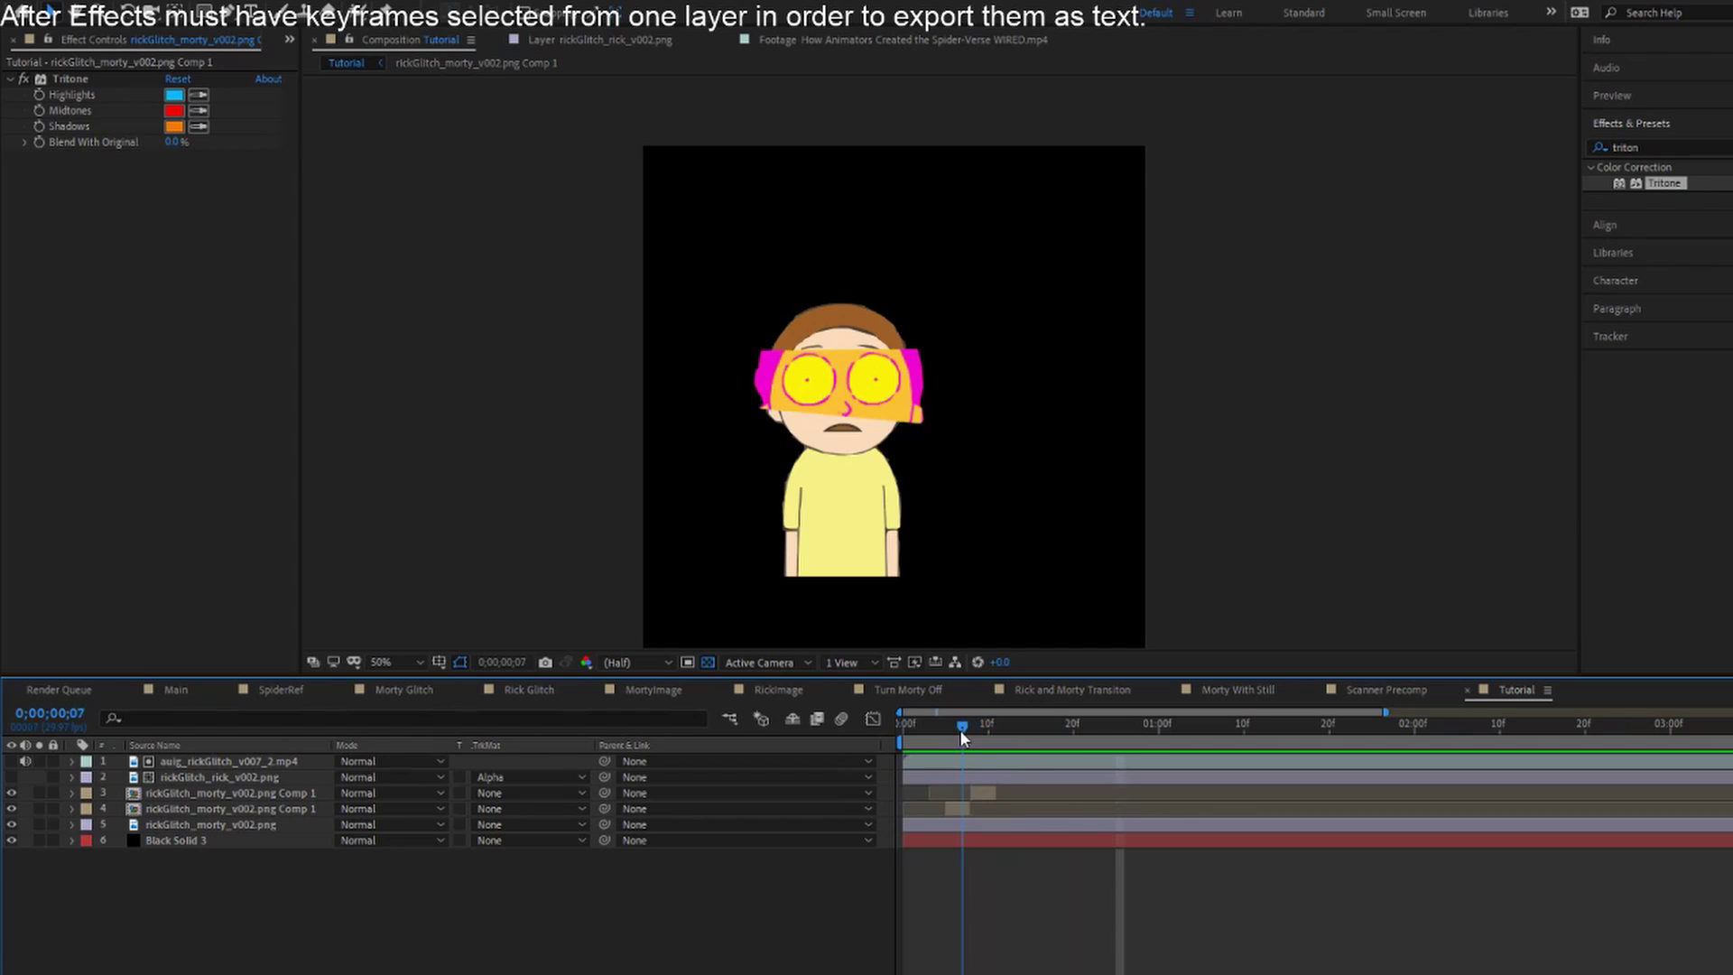
pyautogui.click(978, 813)
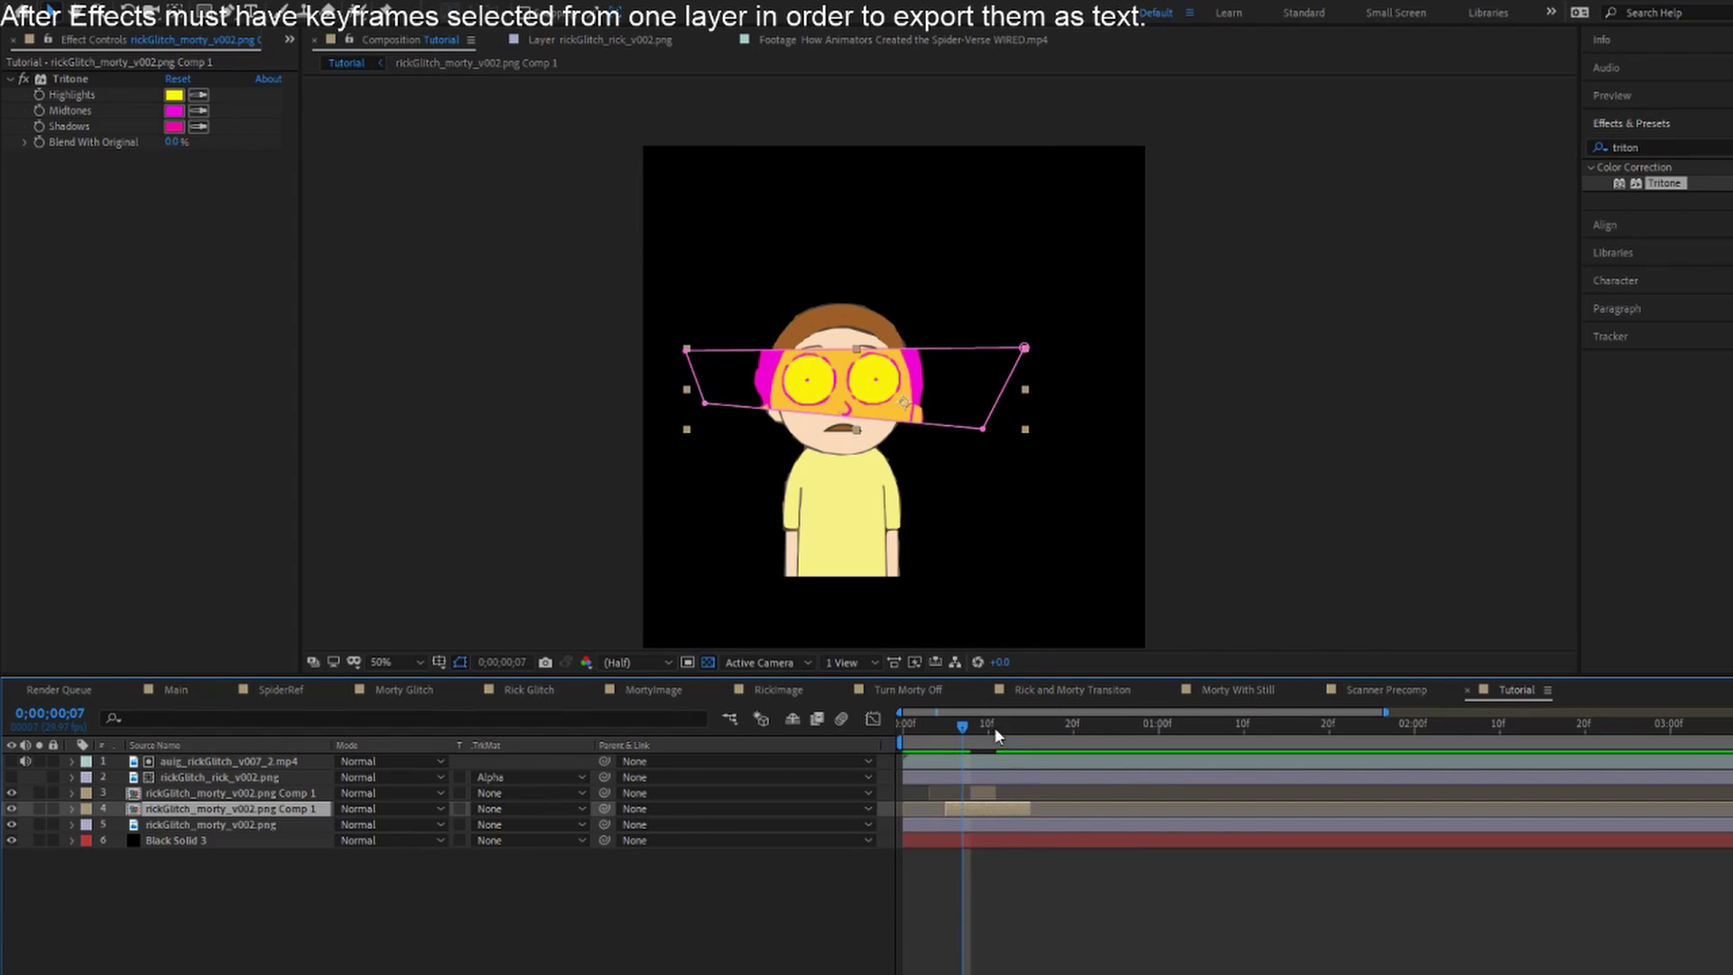
pyautogui.moveTo(963, 733); pyautogui.dragTo(890, 746)
pyautogui.press('space')
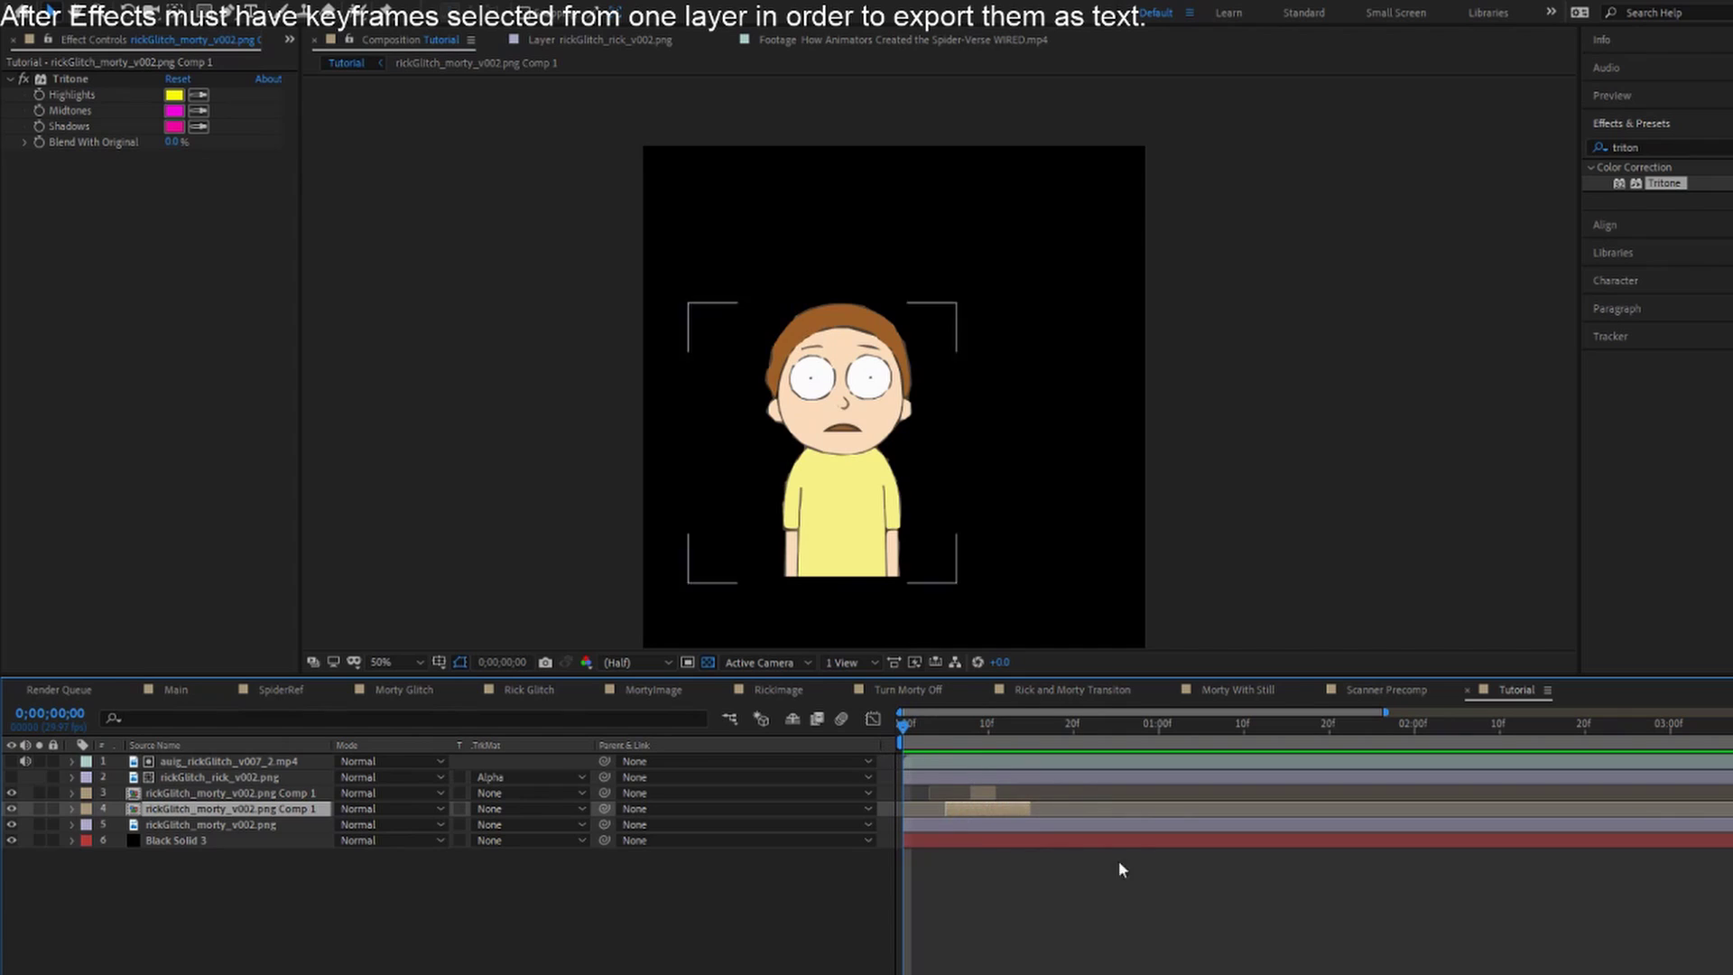
pyautogui.press('space')
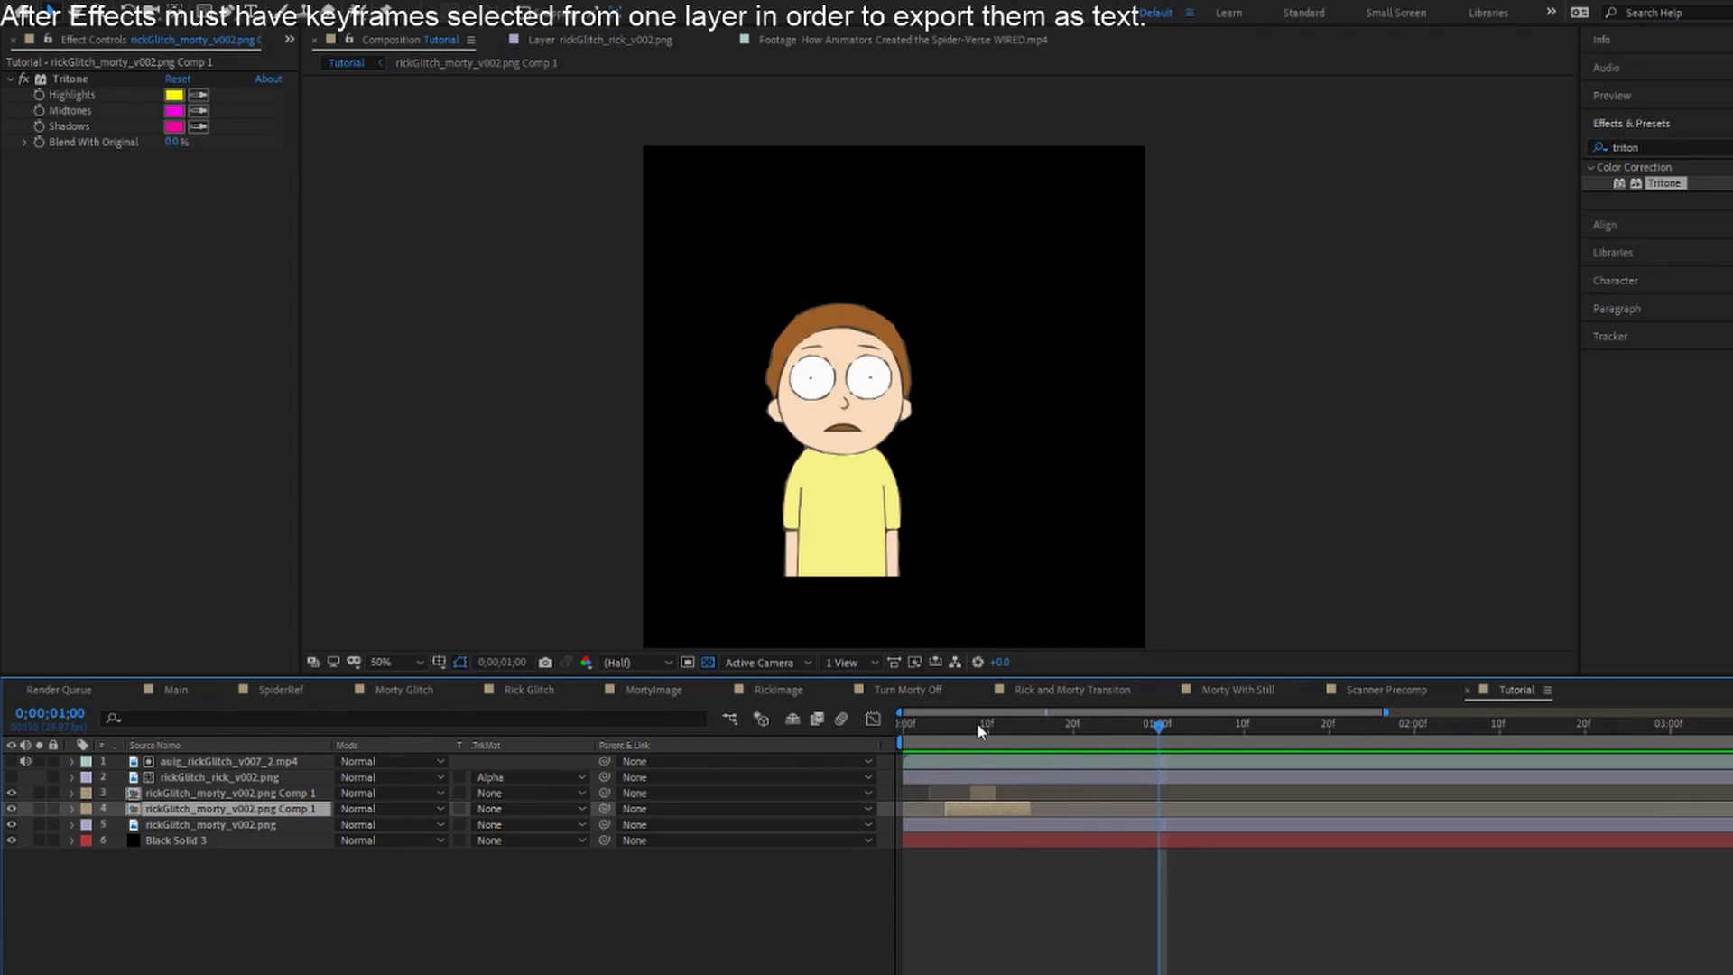
# Duplicate the blue-and-red glitch layer, lengthen the copy, and place it from about frame 10 to frame 18
pyautogui.click(946, 744)
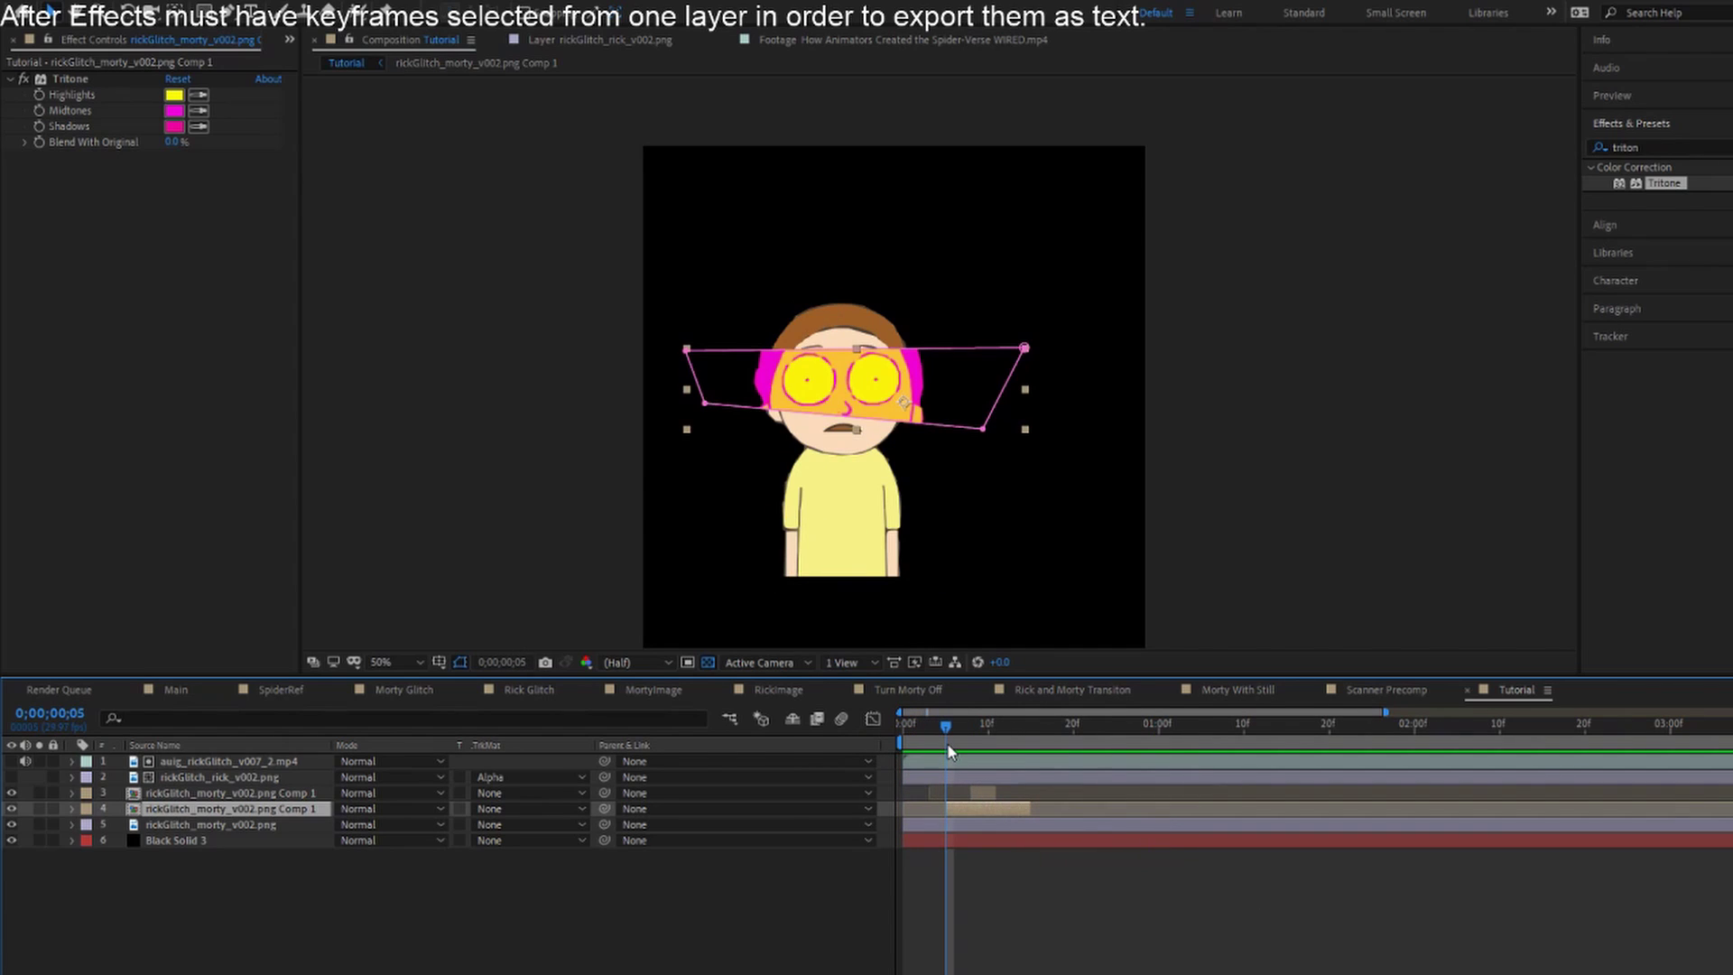
pyautogui.moveTo(946, 727); pyautogui.dragTo(963, 728)
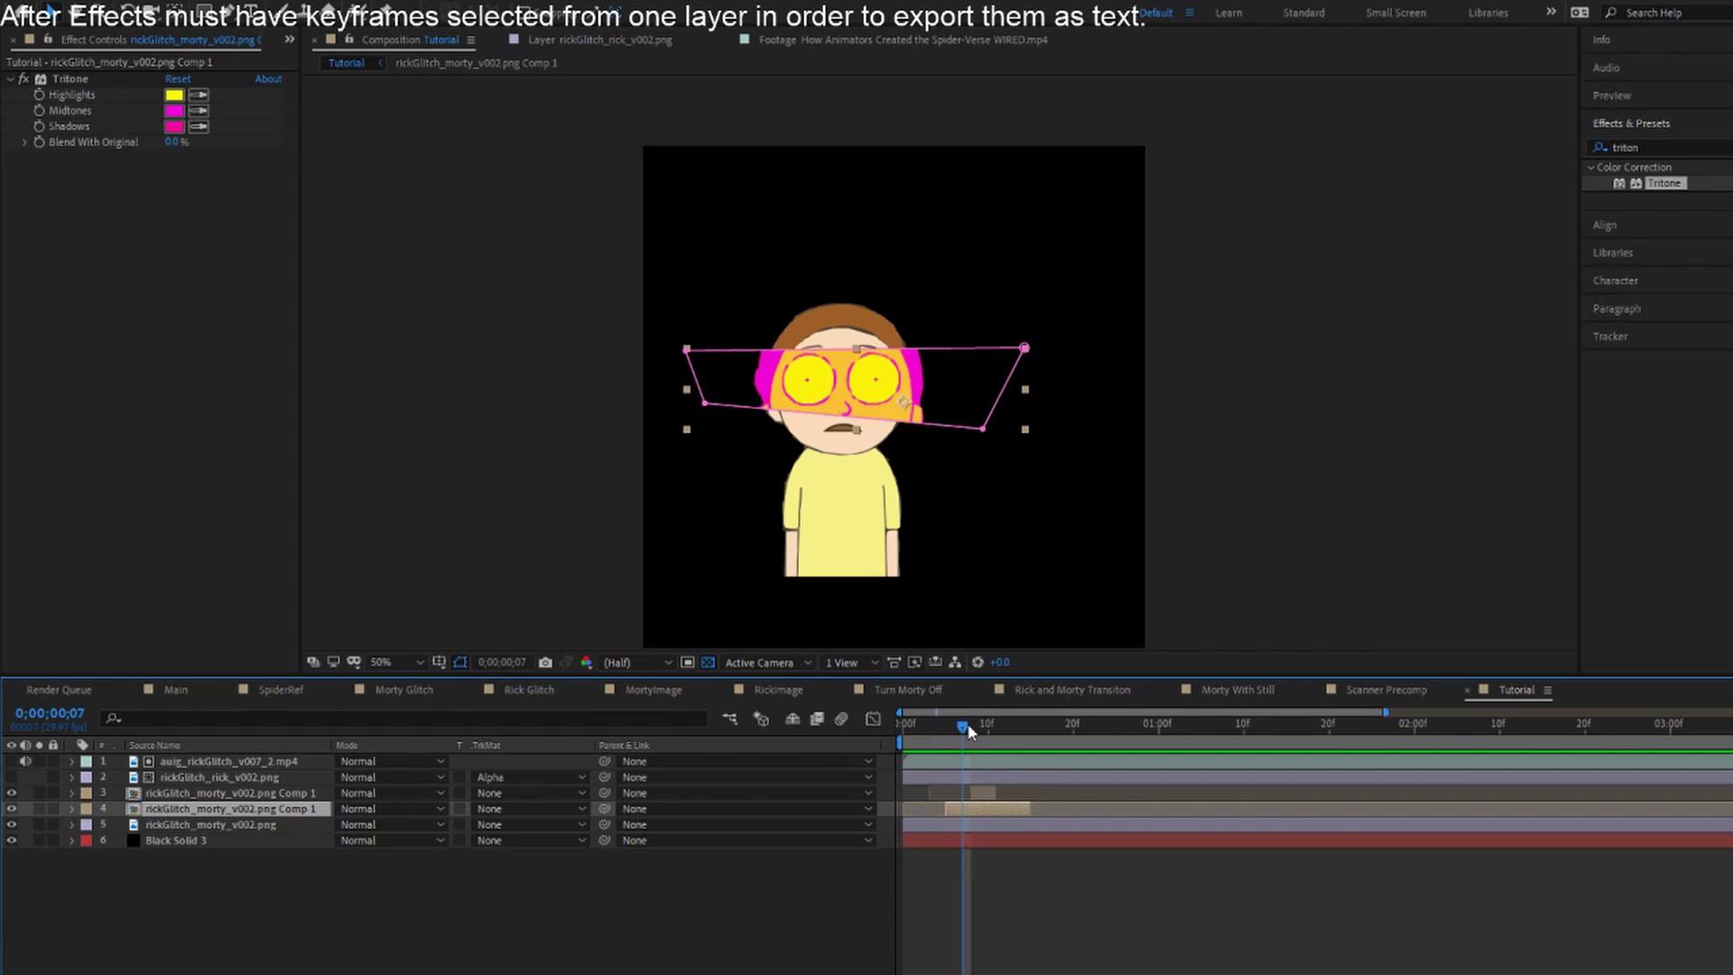
pyautogui.click(325, 793)
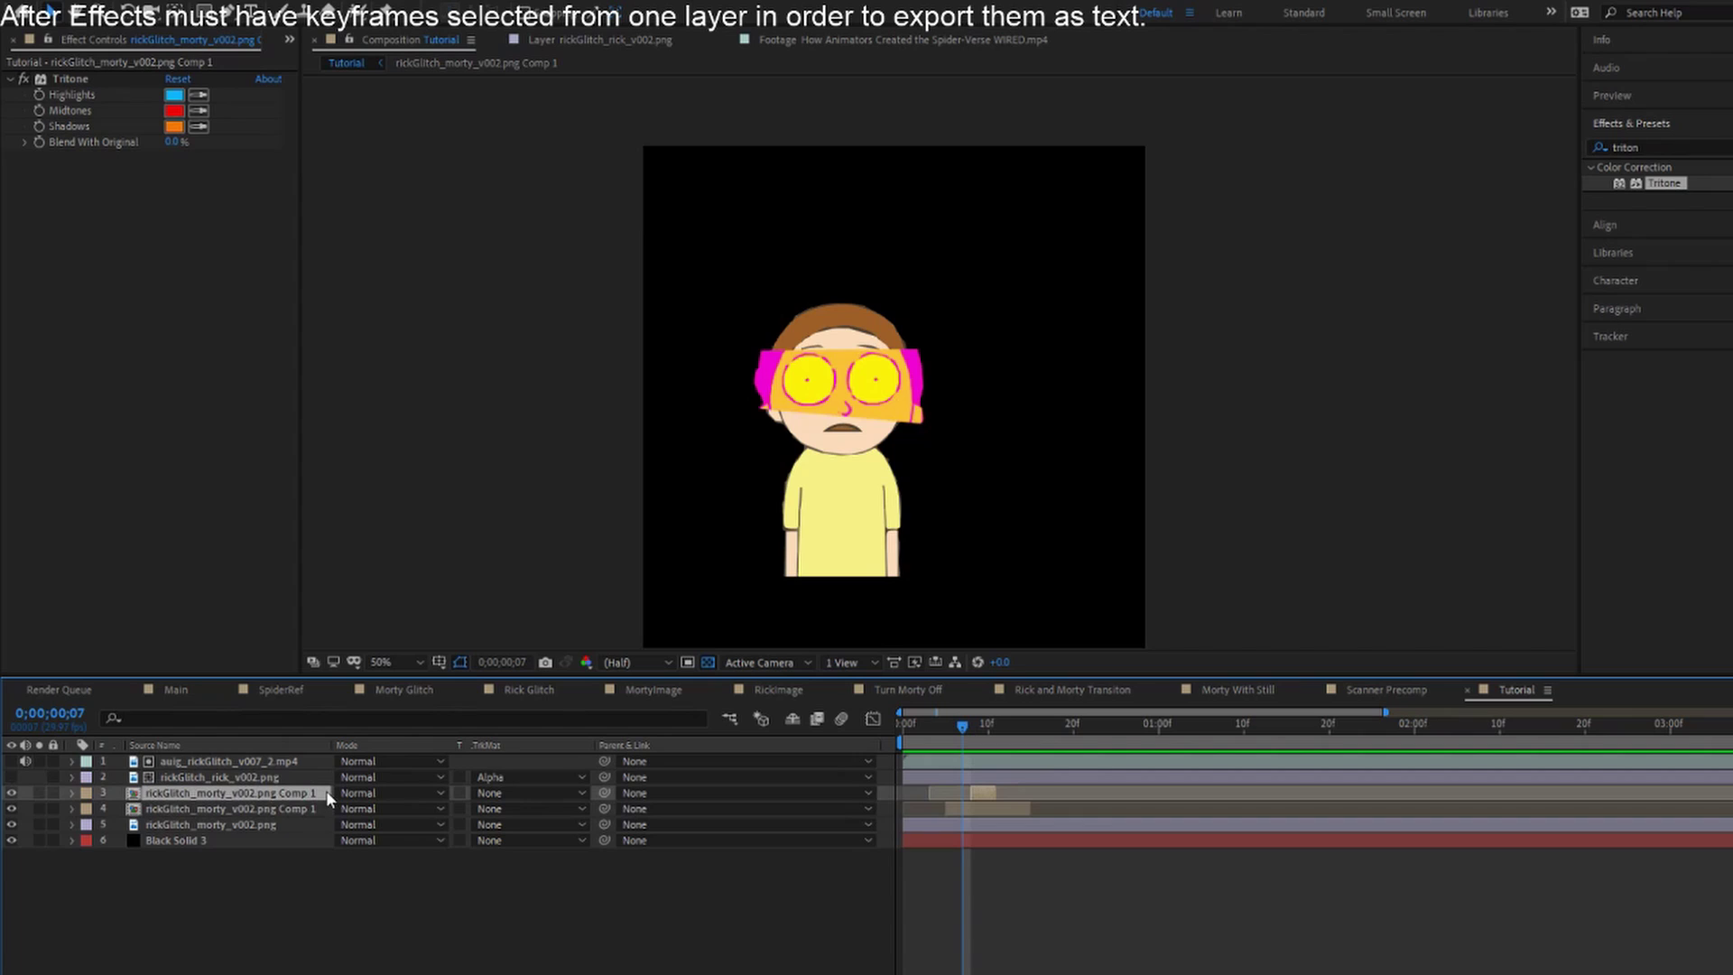
pyautogui.hotkey('ctrl', 'd')
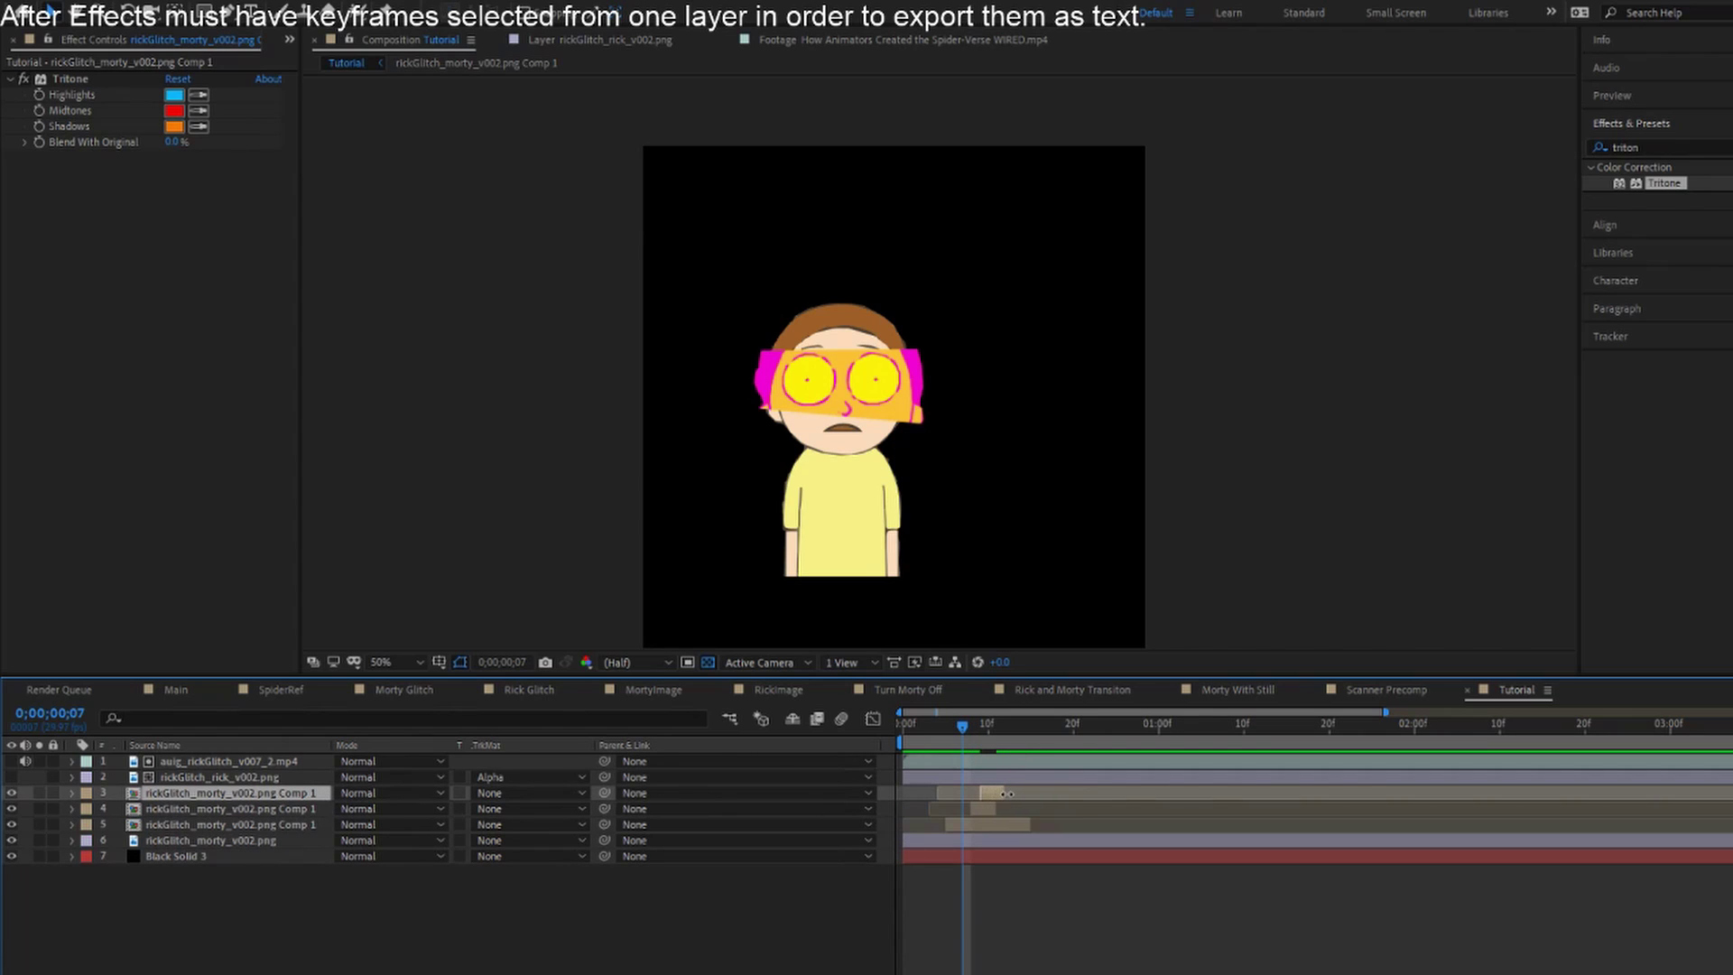
pyautogui.moveTo(1002, 793); pyautogui.dragTo(1049, 796)
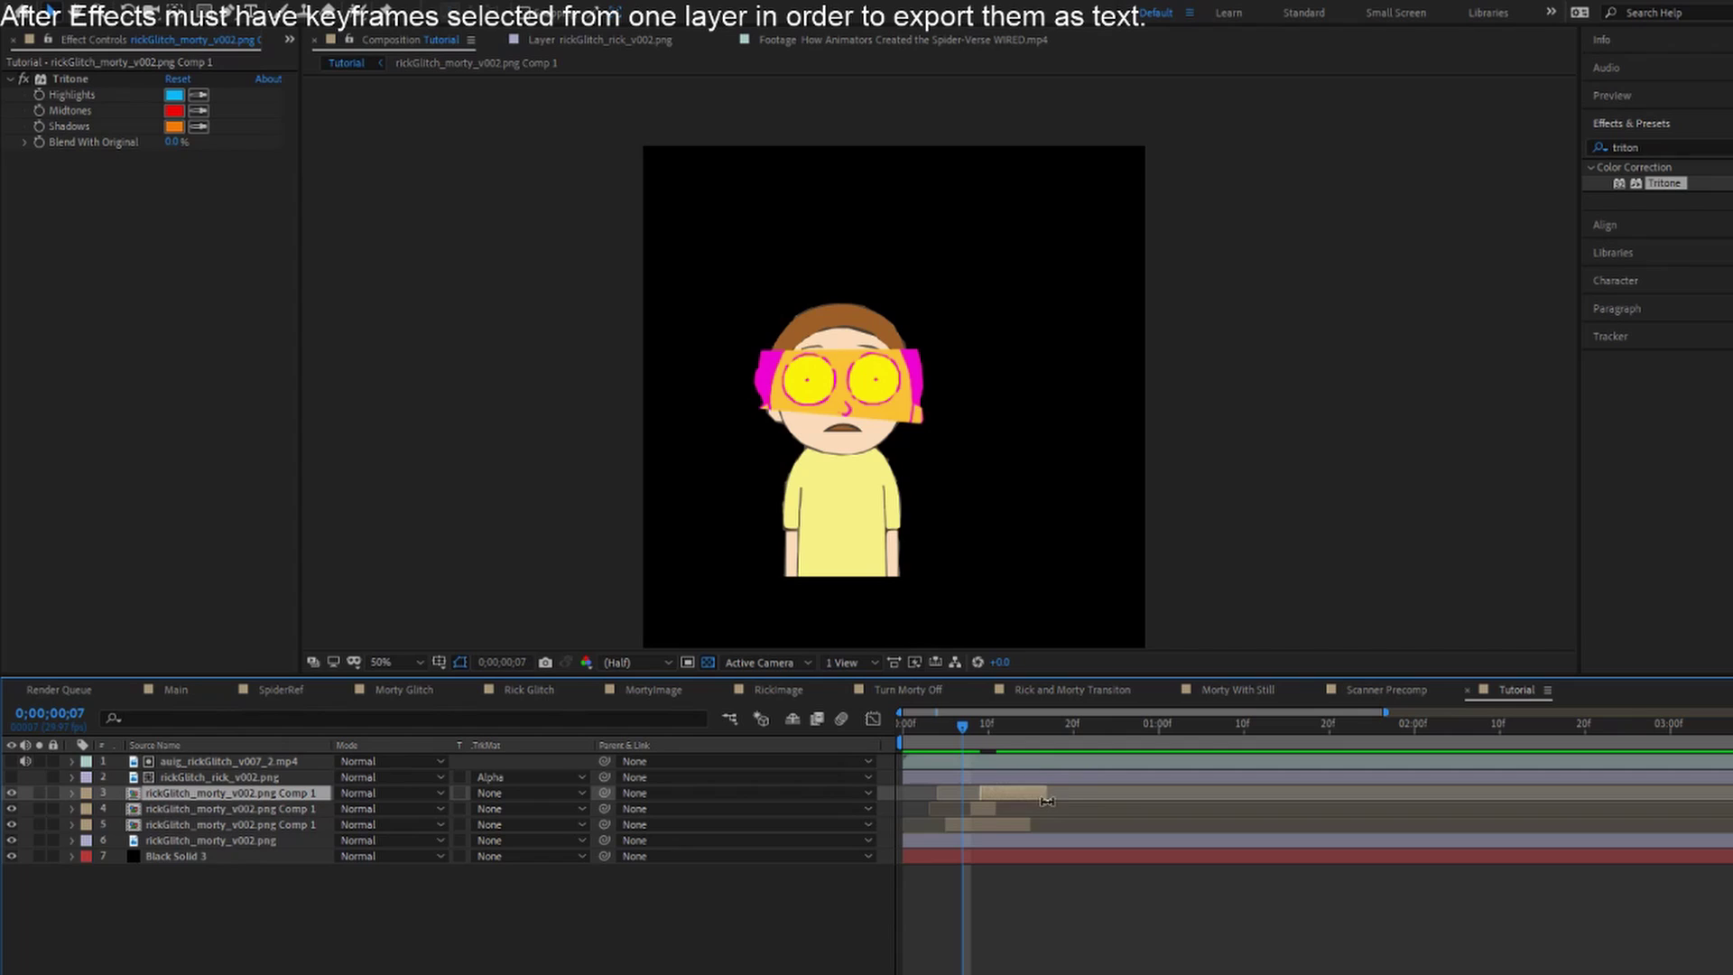
pyautogui.click(998, 808)
pyautogui.click(1028, 793)
pyautogui.click(1007, 723)
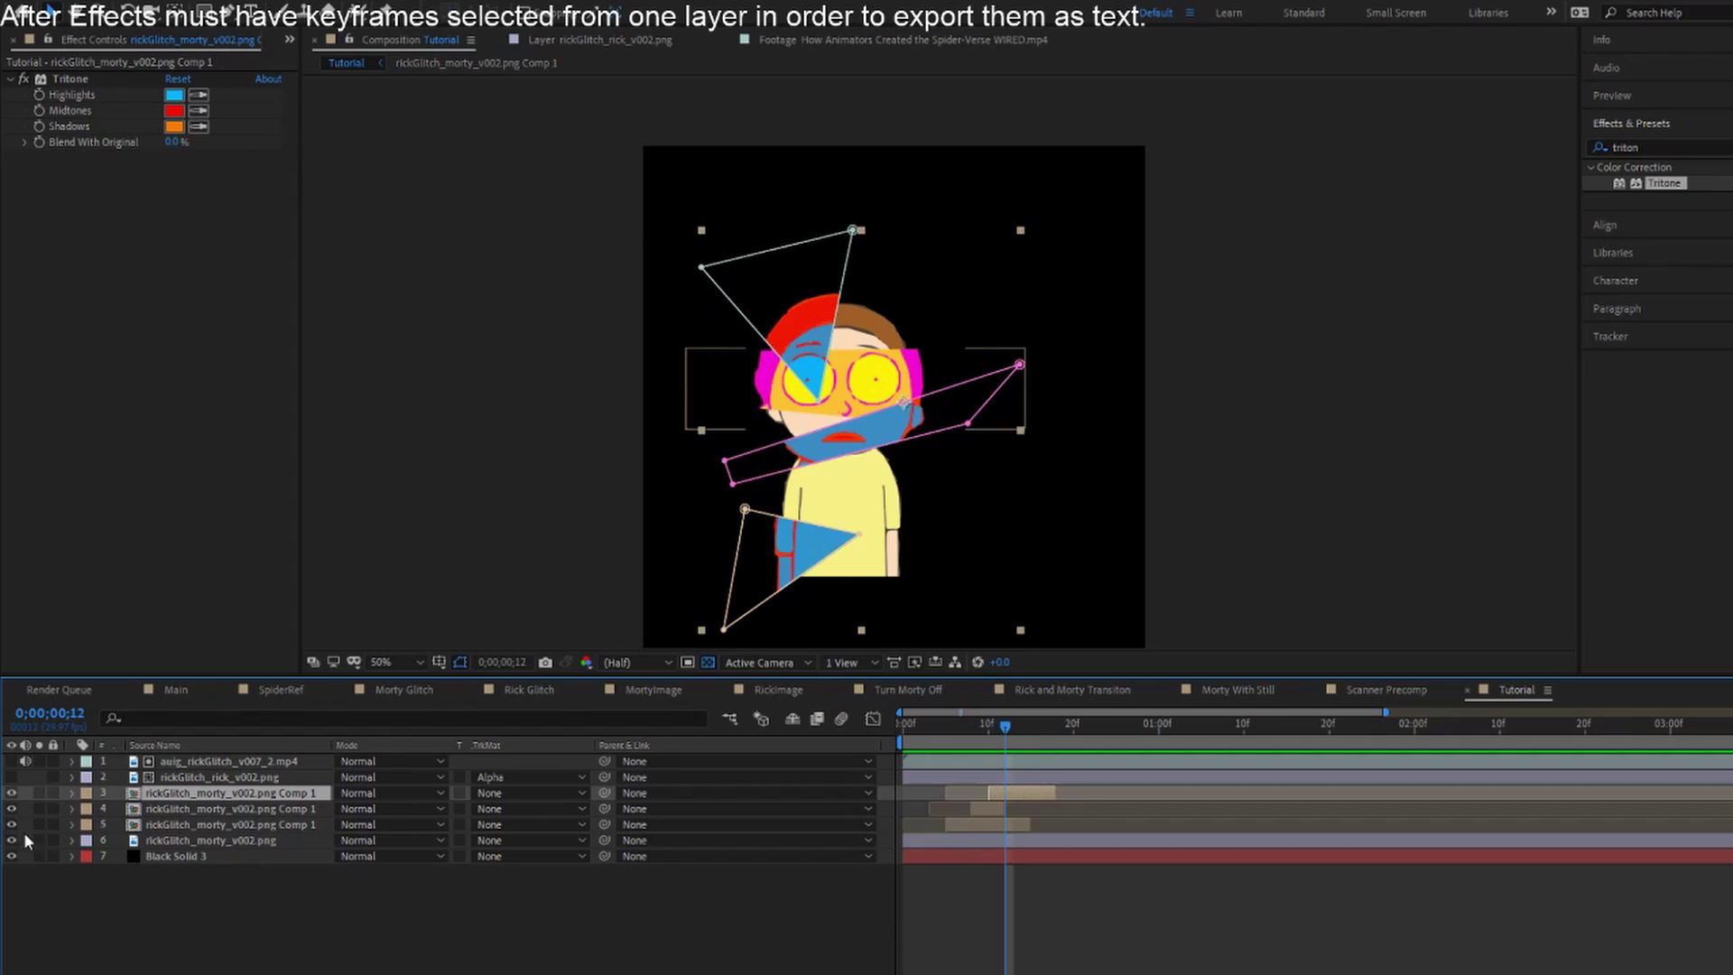
# Recolour the copy's Tritone effect with bright green highlights and crimson midtones
pyautogui.click(1020, 367)
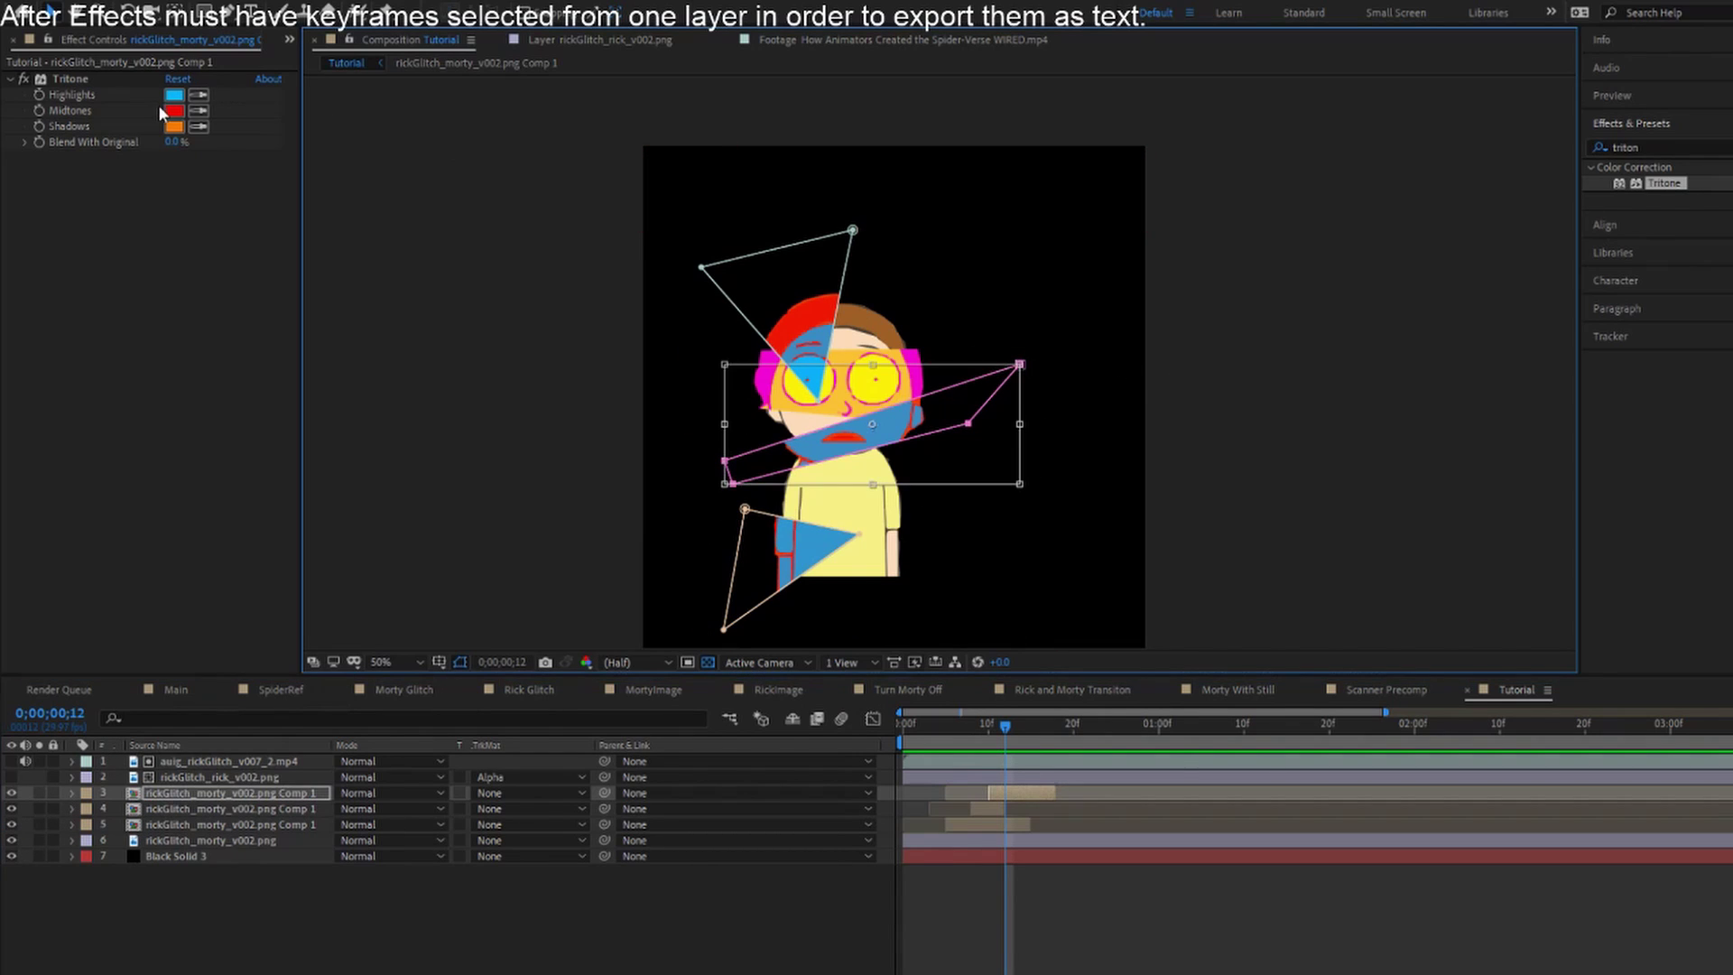
pyautogui.click(597, 197)
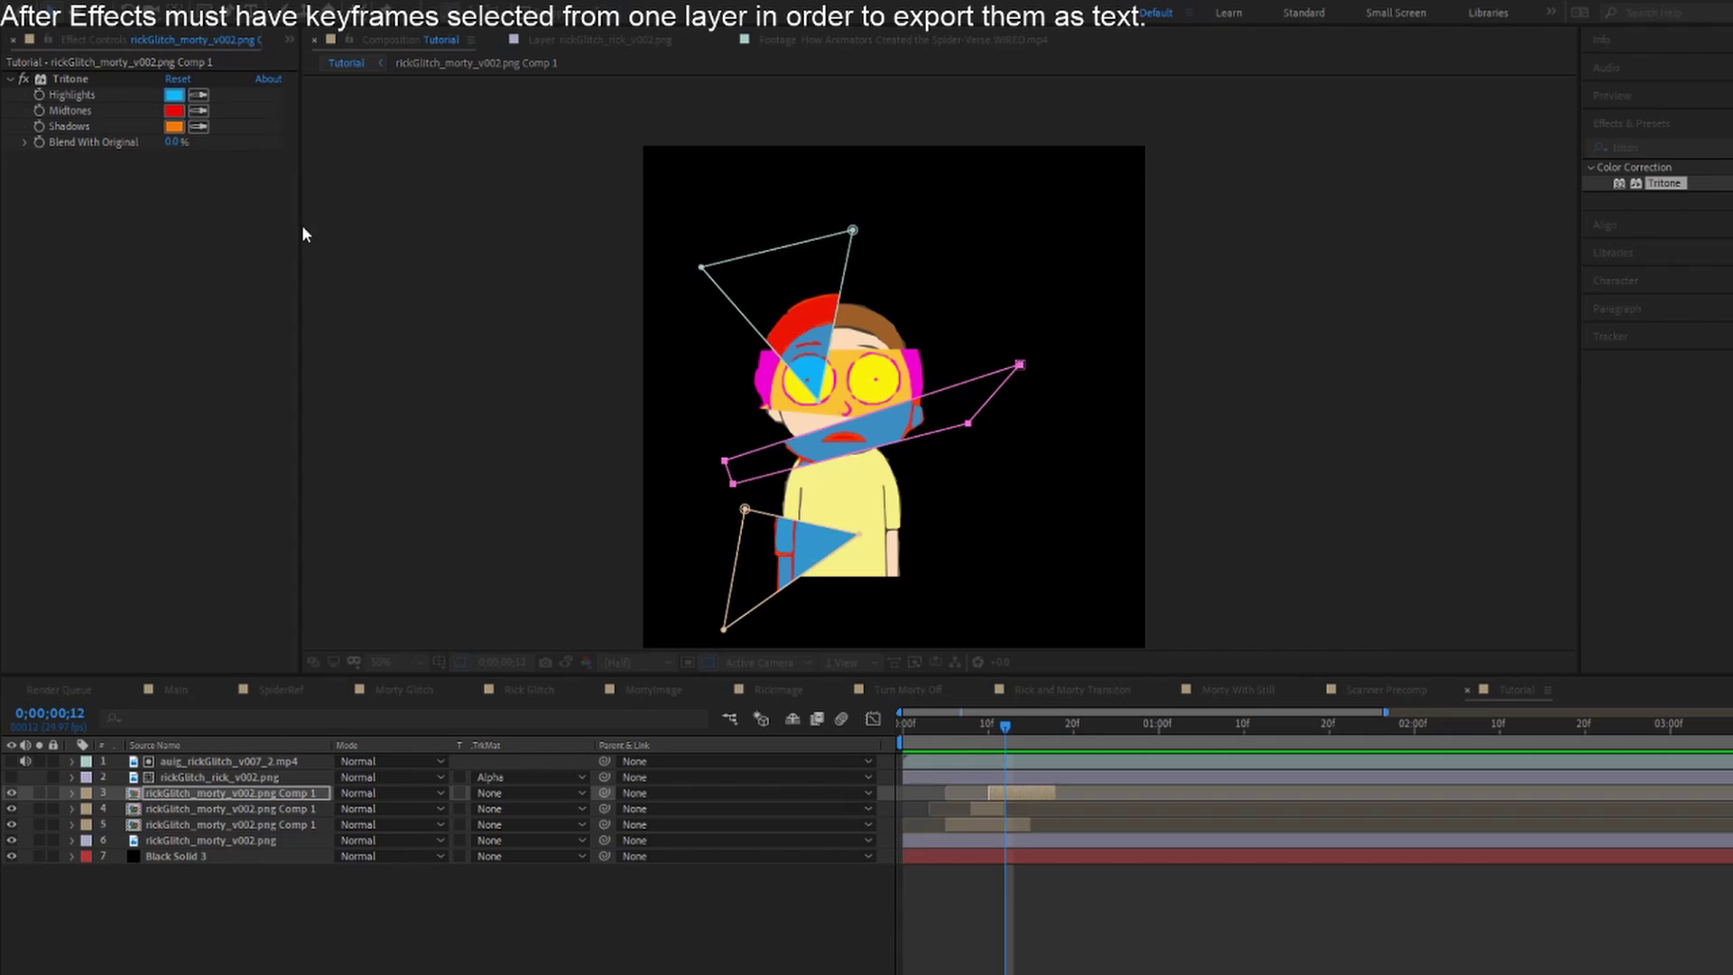
pyautogui.press('Return')
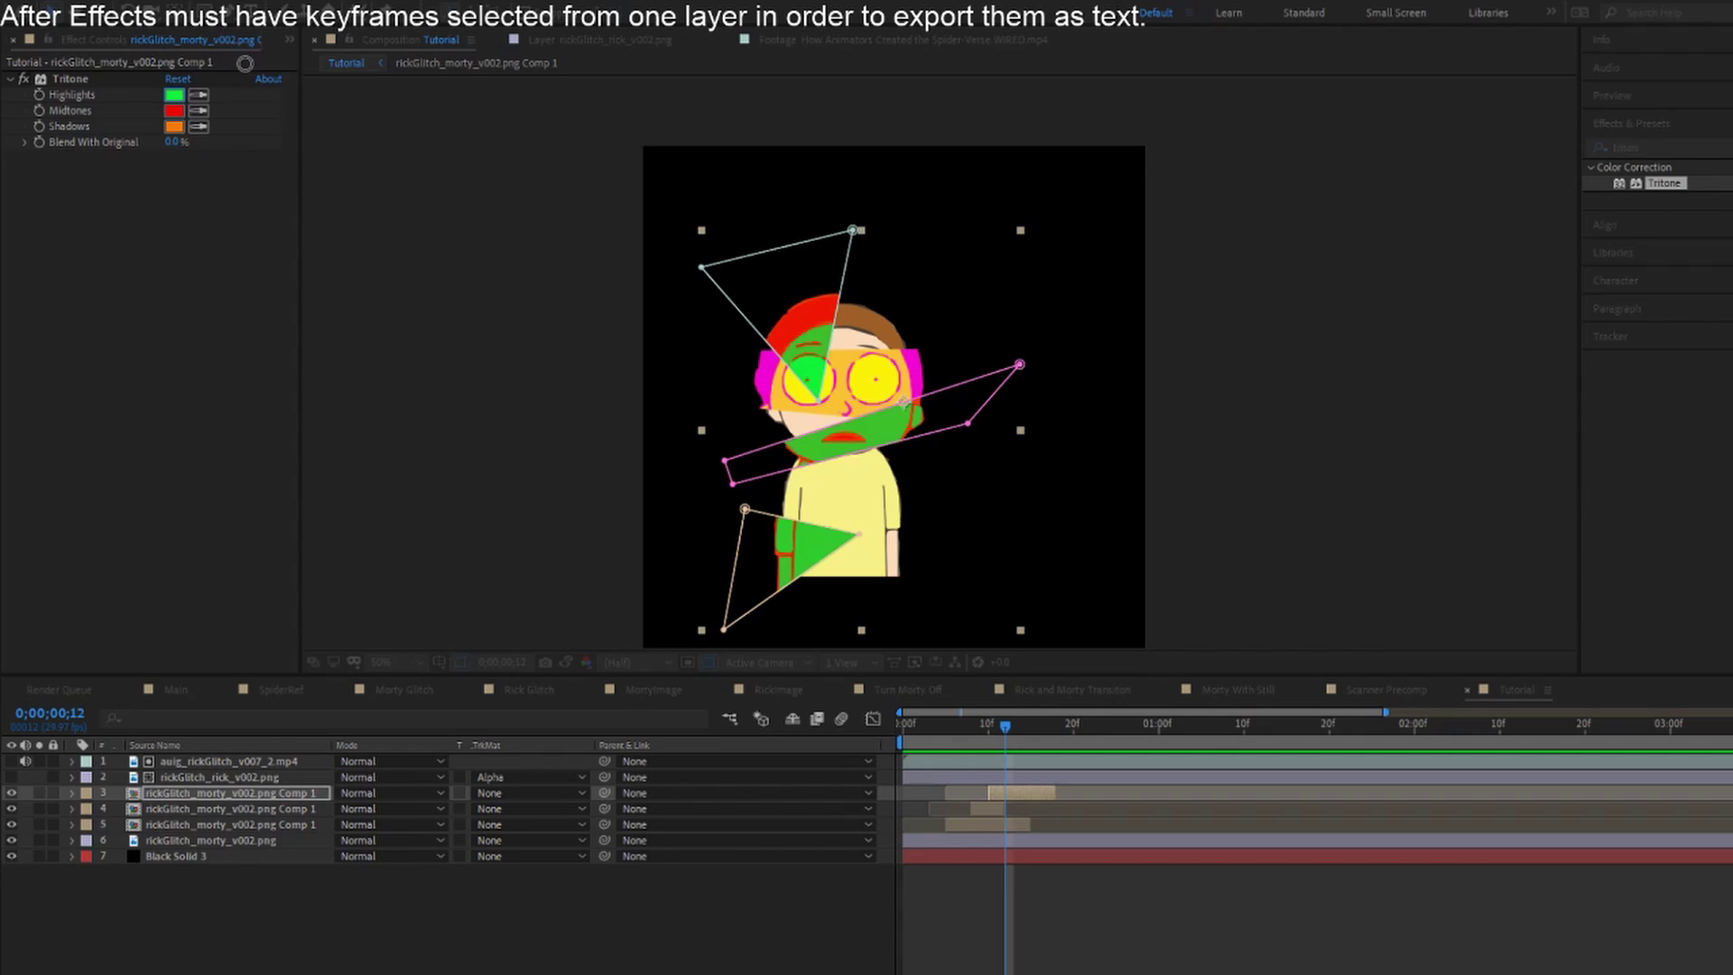
pyautogui.click(71, 79)
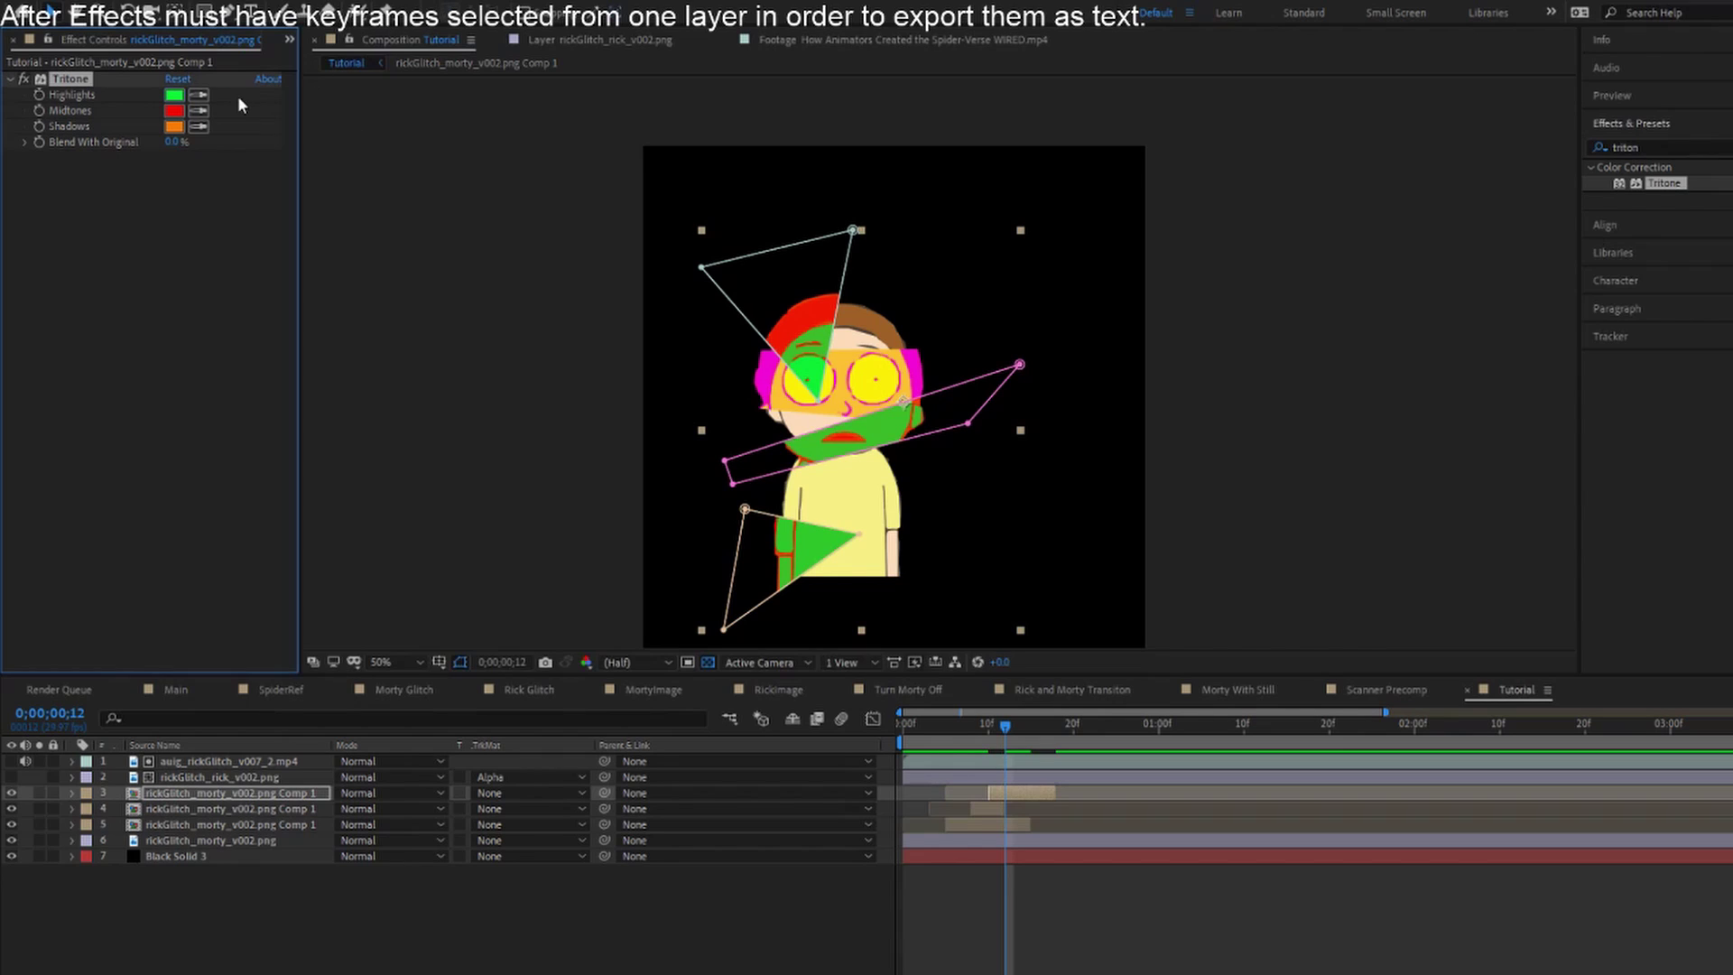
pyautogui.click(279, 87)
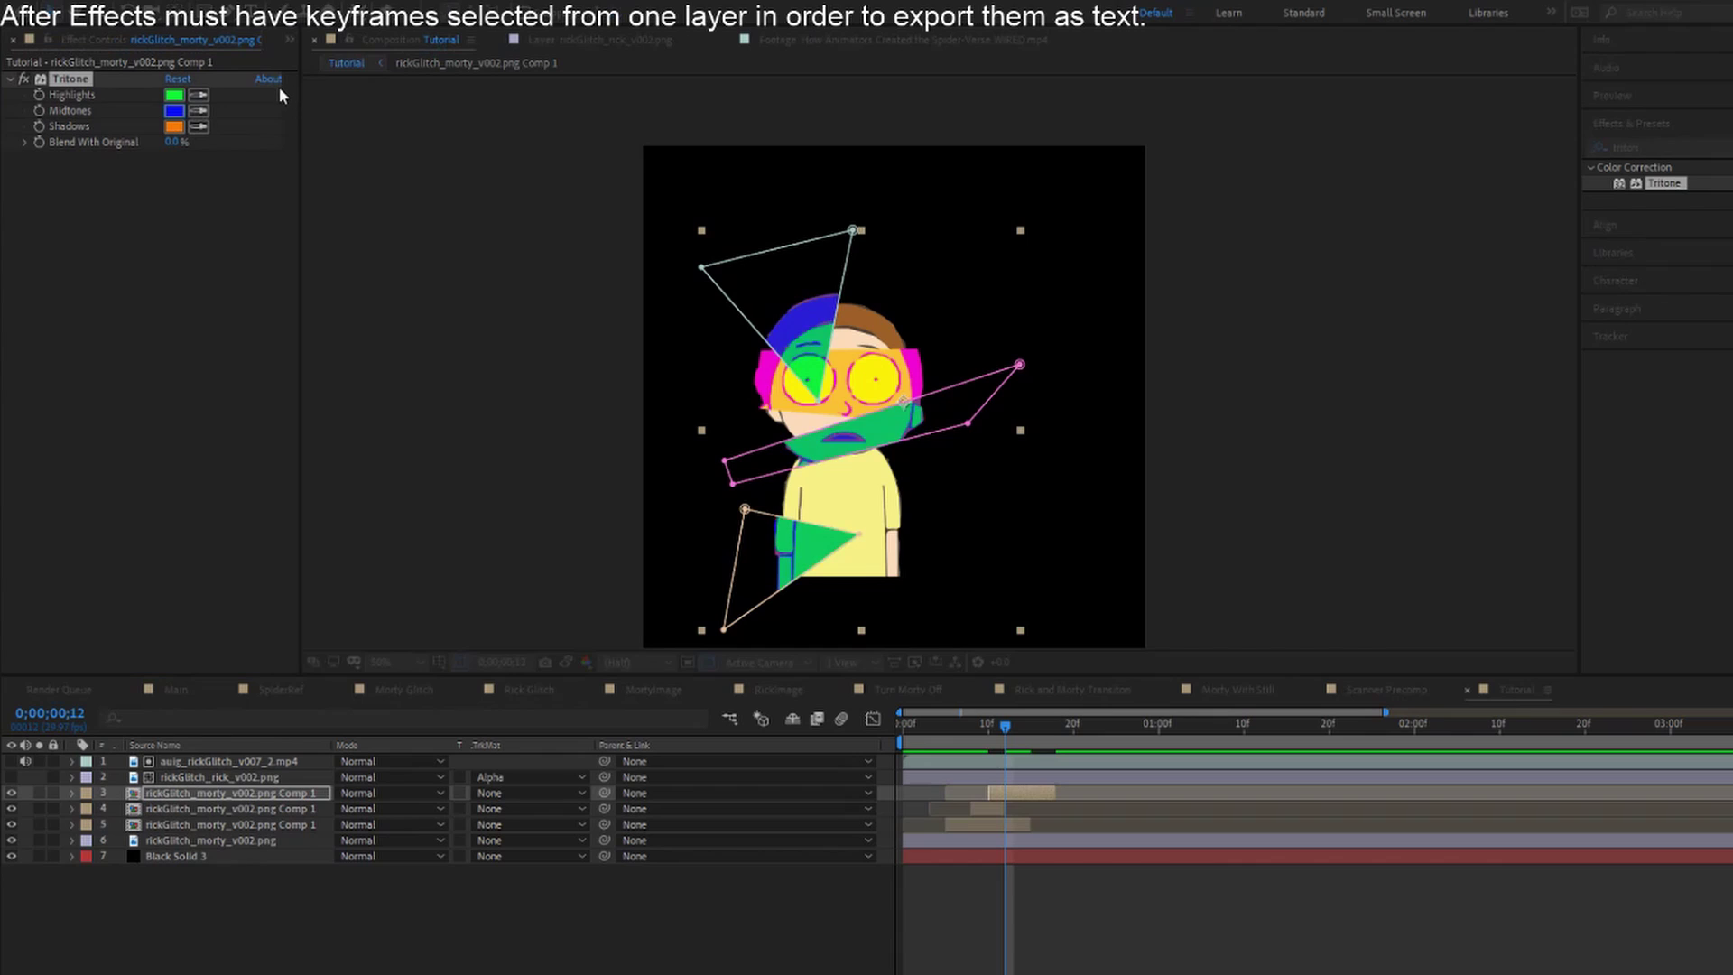
pyautogui.moveTo(224, 143); pyautogui.dragTo(231, 99)
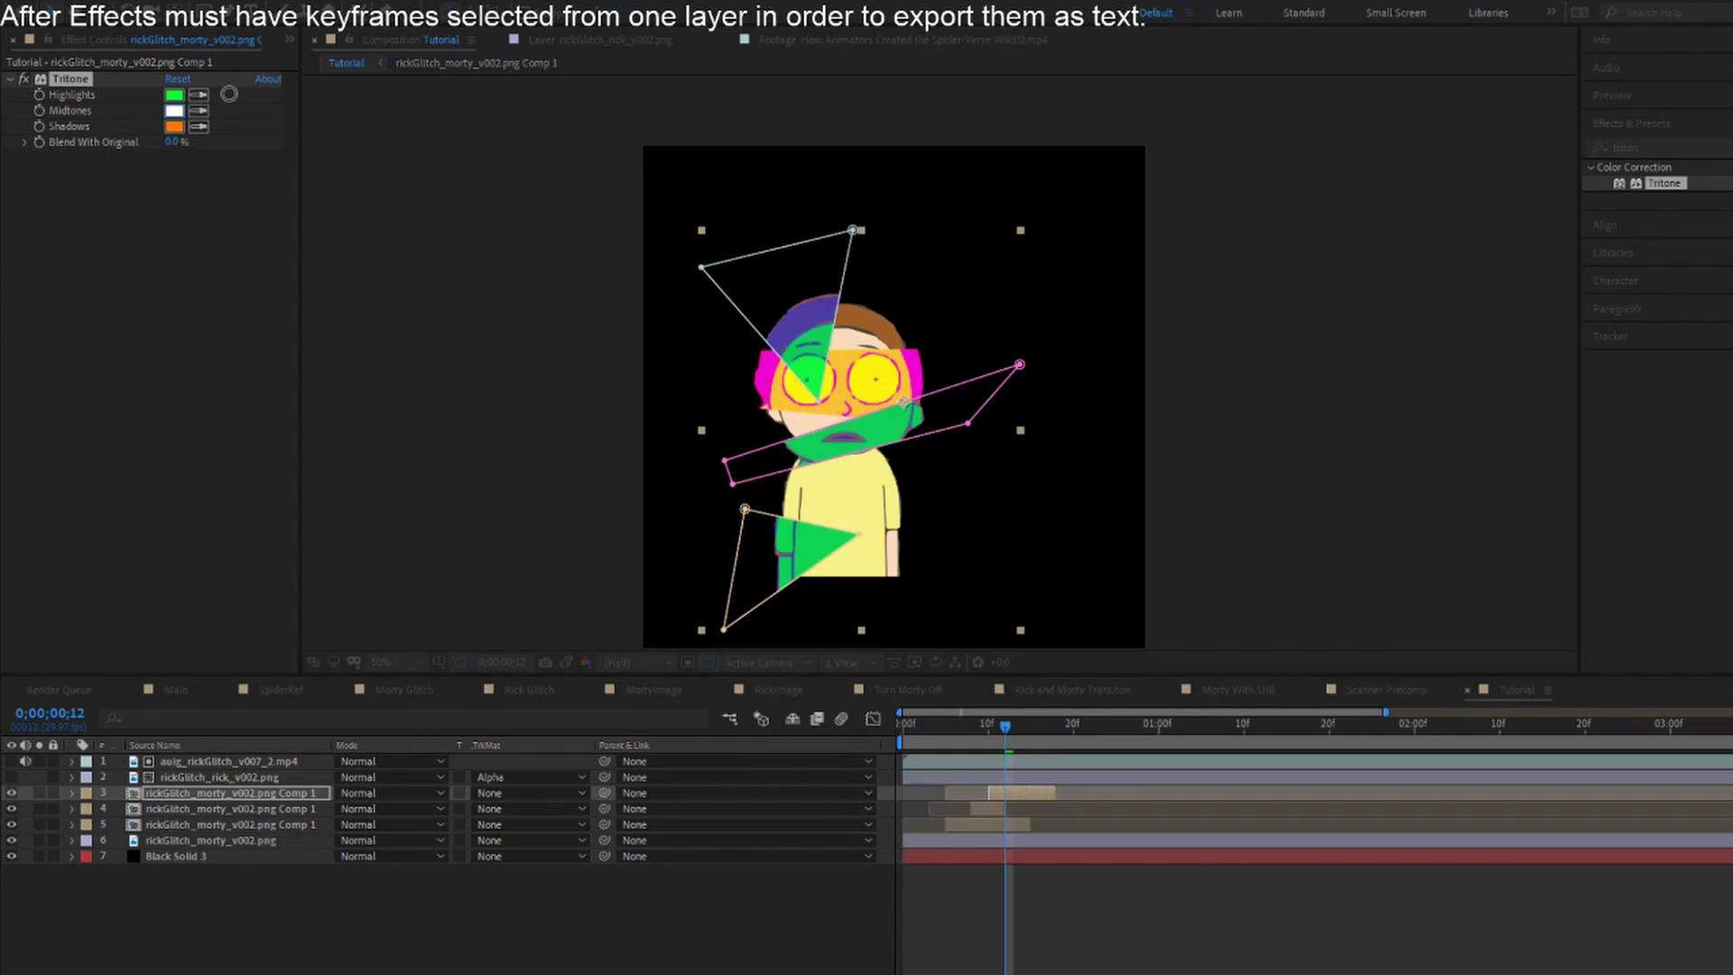
pyautogui.click(486, 51)
pyautogui.press('Escape')
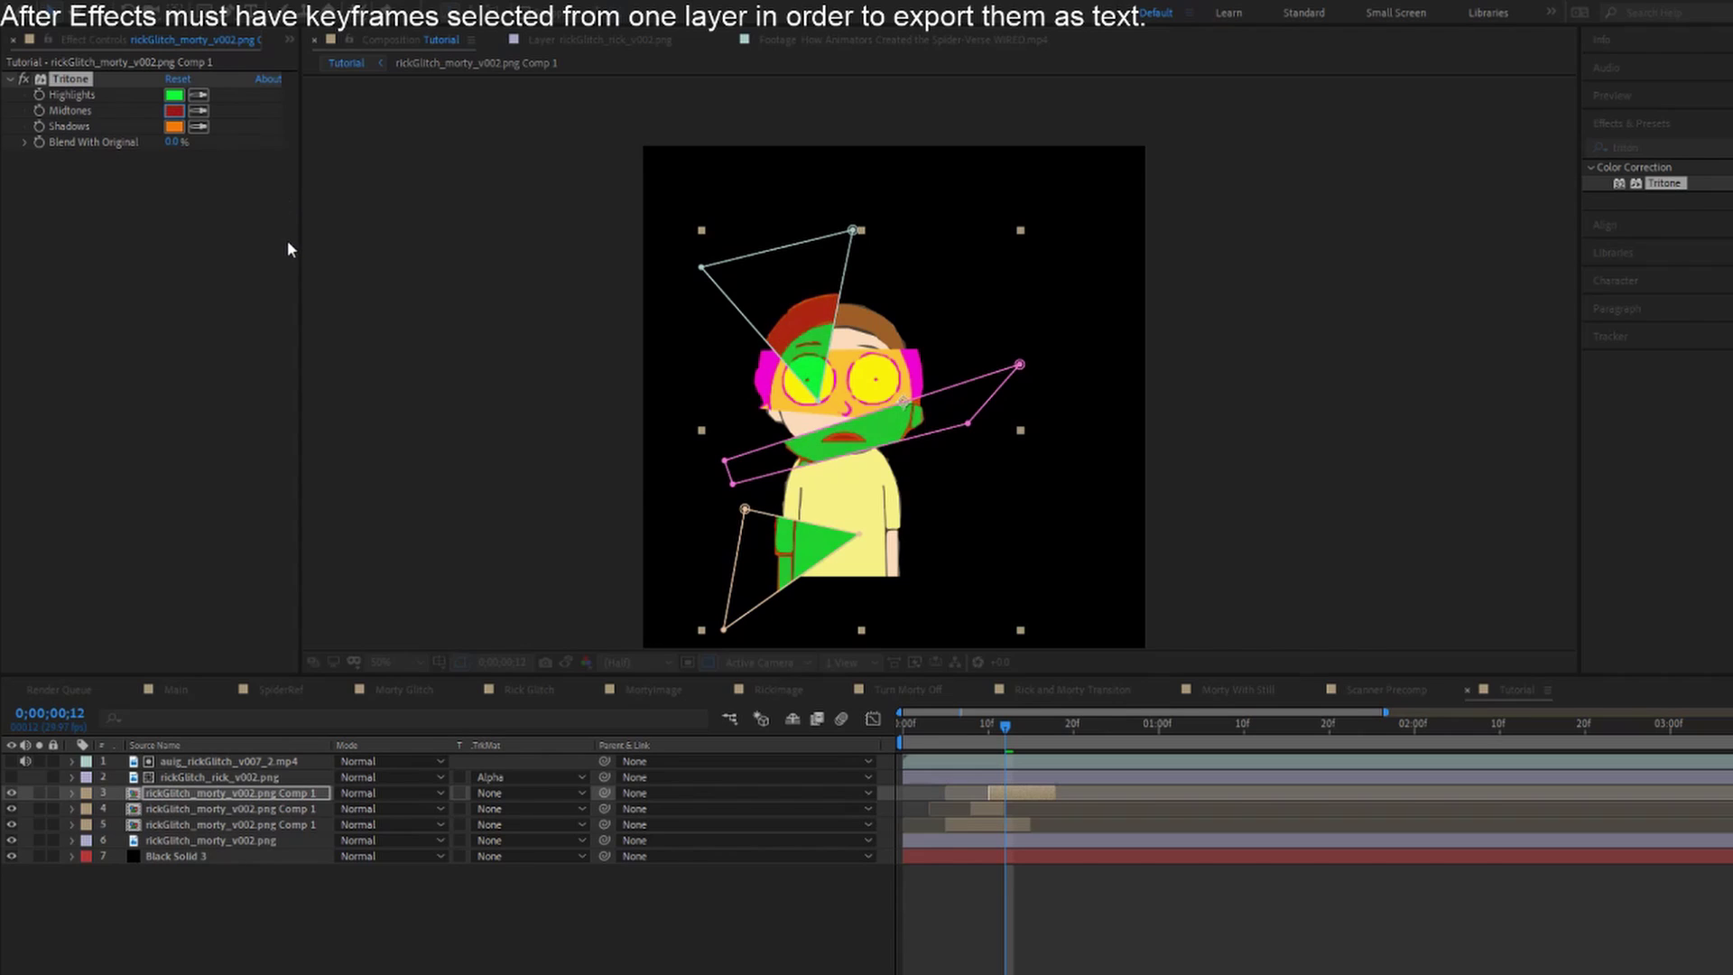
pyautogui.click(282, 42)
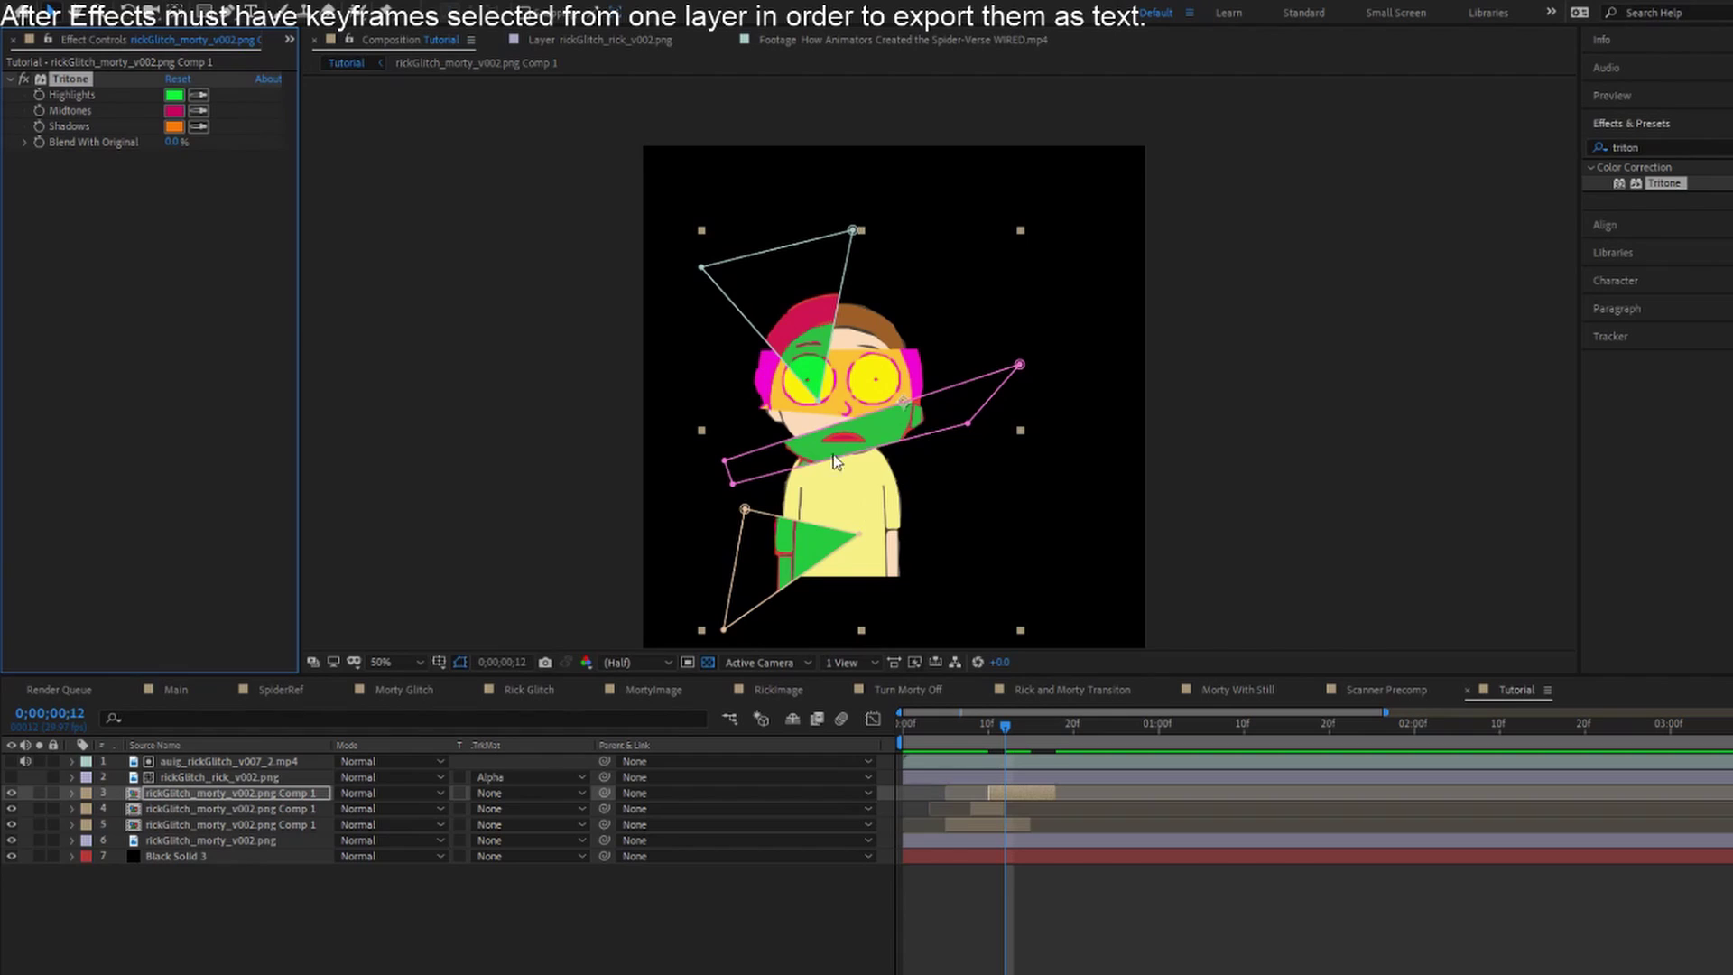
# Reshape the green copy's three masks to cover the opposite side of the hair, the upper shirt and the area around the shirt's hem
pyautogui.moveTo(723, 462); pyautogui.dragTo(988, 550)
pyautogui.moveTo(744, 510); pyautogui.dragTo(893, 630)
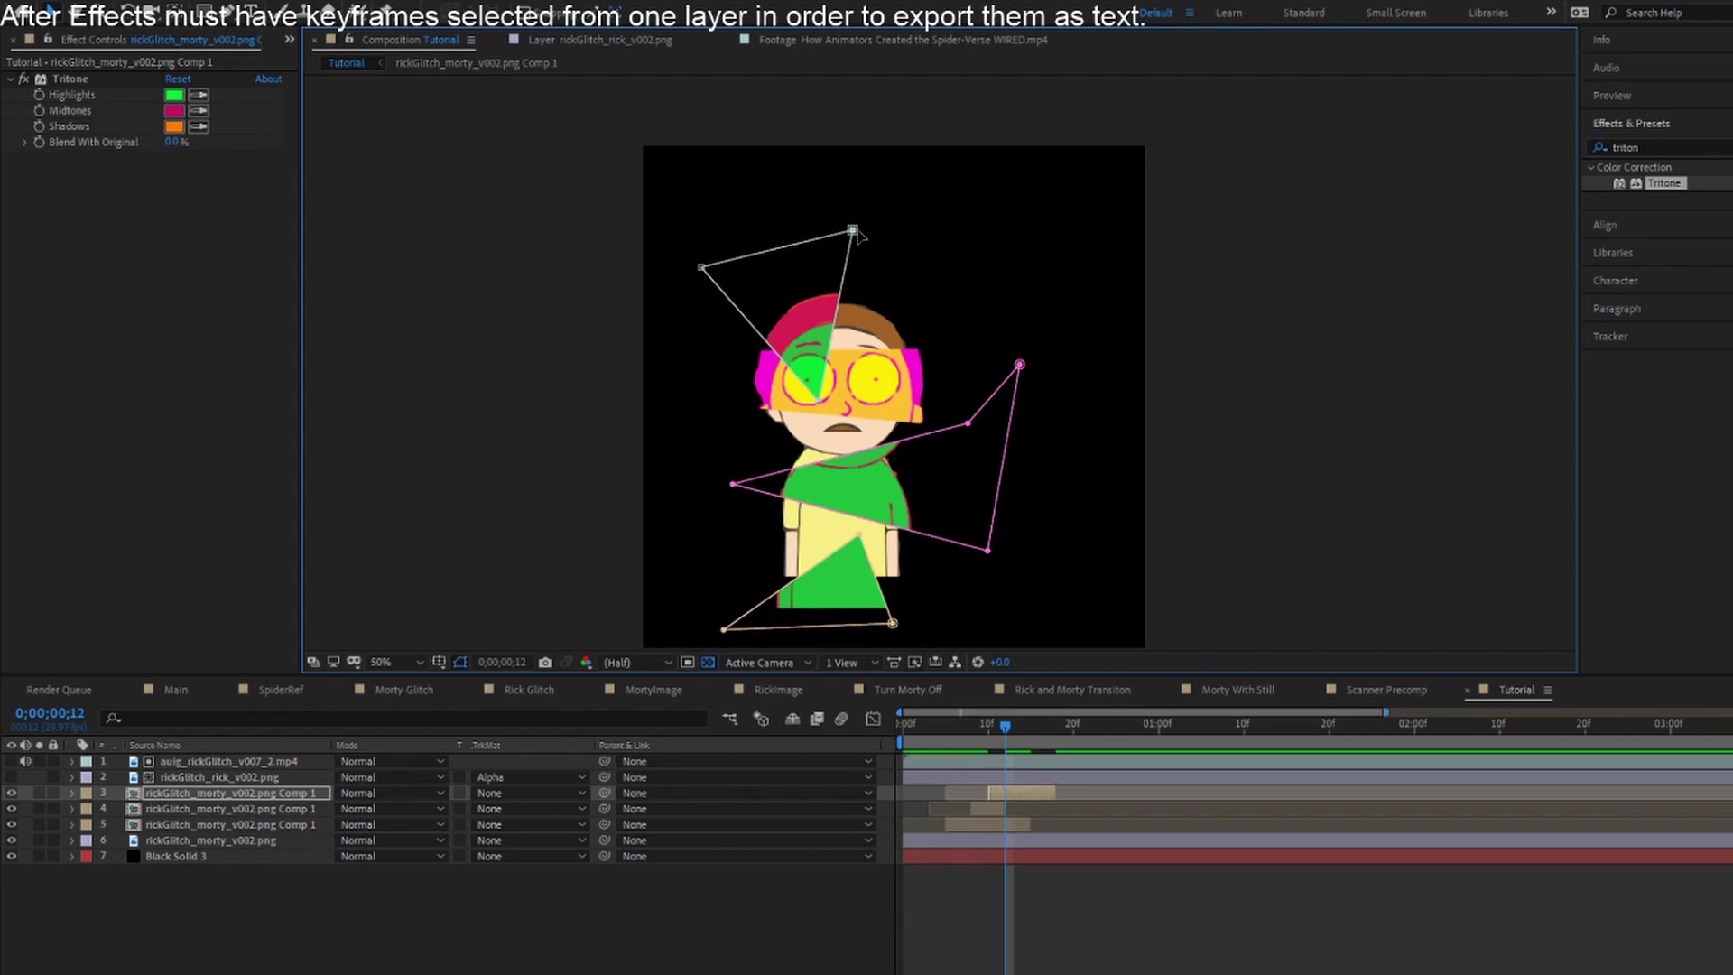
pyautogui.moveTo(853, 231); pyautogui.dragTo(974, 308)
pyautogui.moveTo(701, 269); pyautogui.dragTo(807, 237)
pyautogui.moveTo(976, 308); pyautogui.dragTo(974, 295)
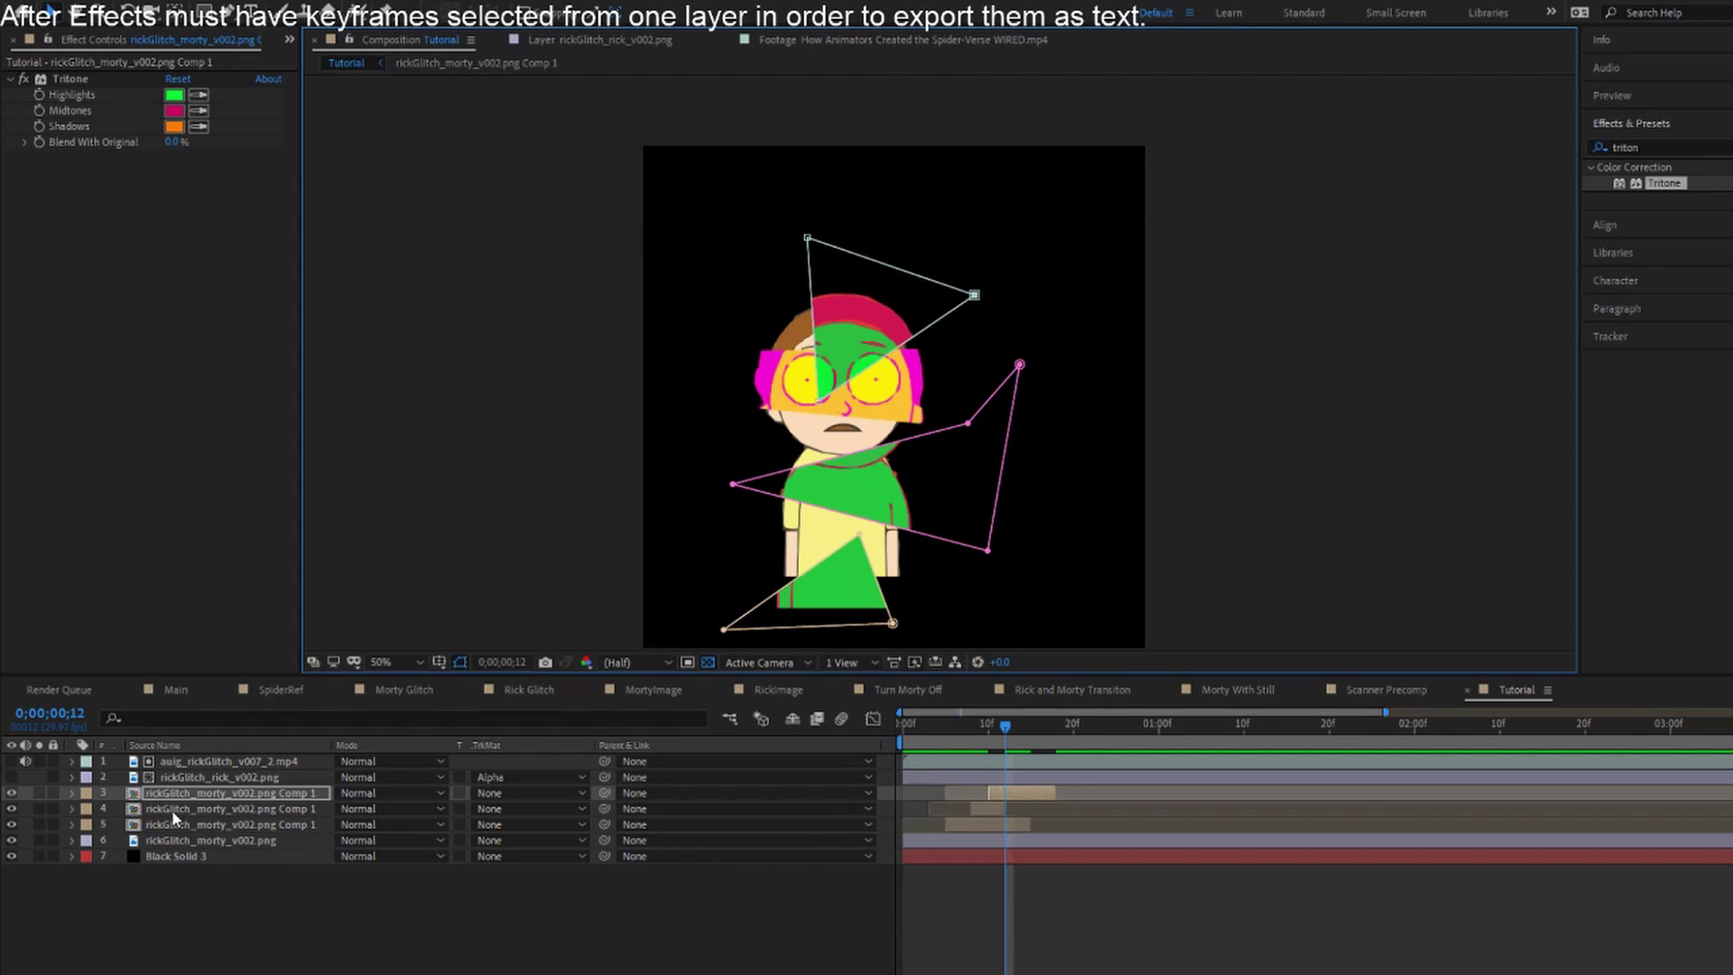
# Set the green copy's scale to 122% and its position to 567, 541
pyautogui.click(72, 793)
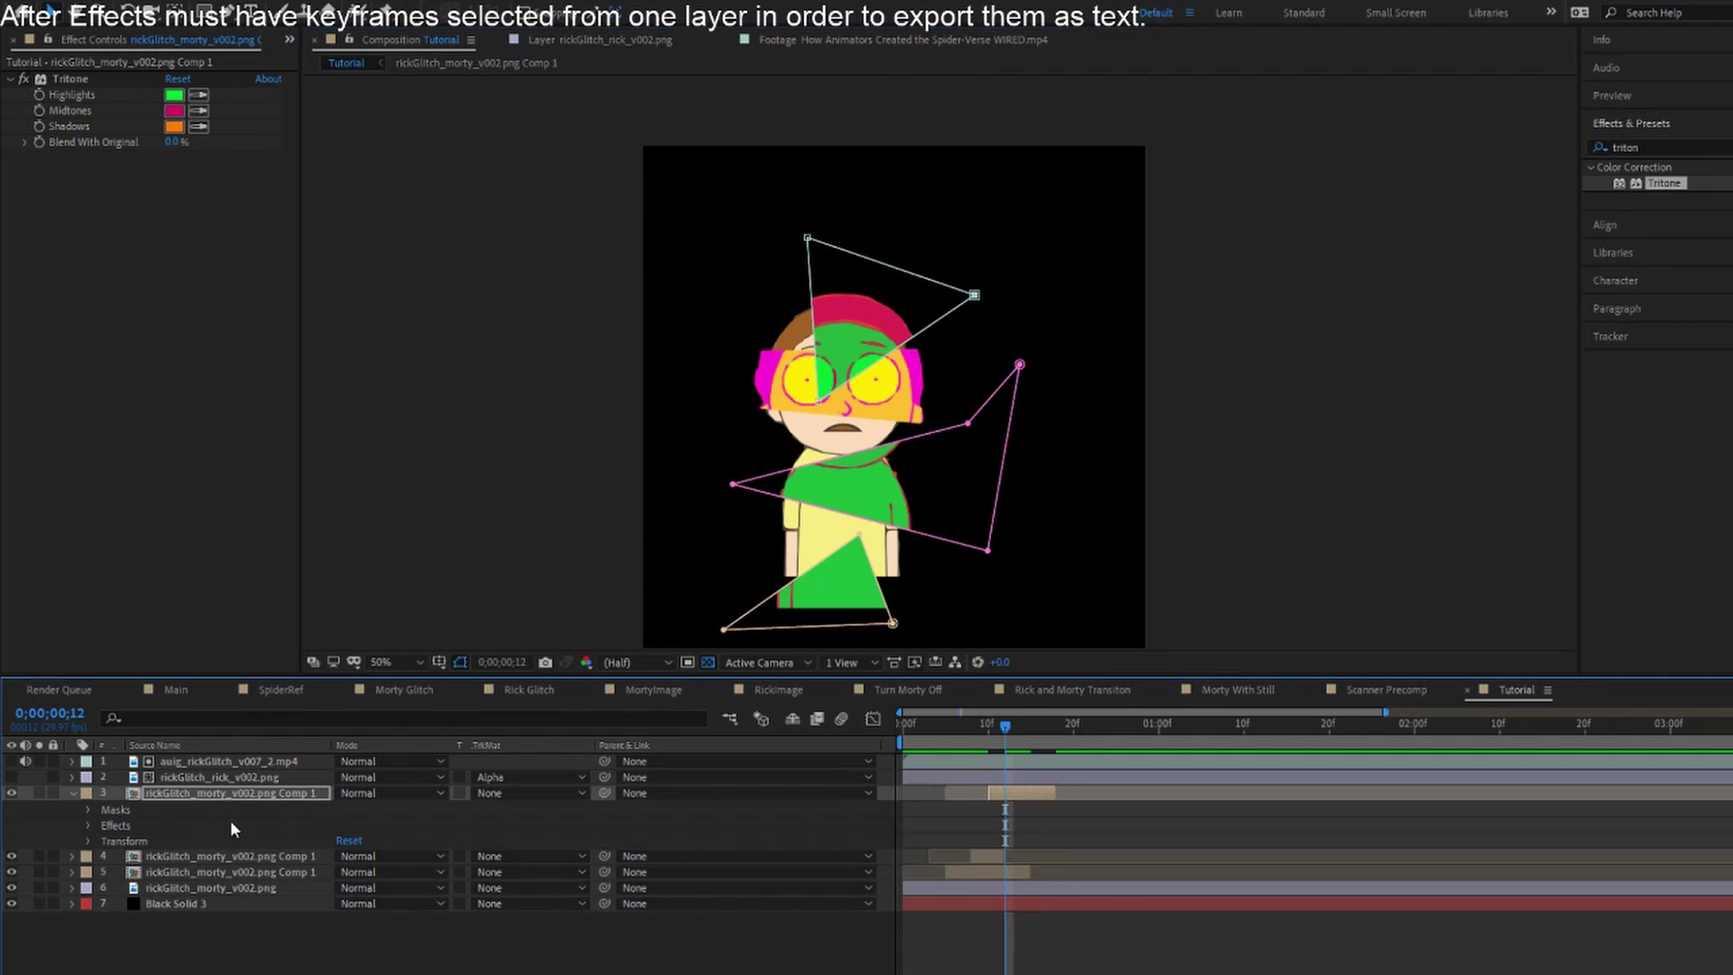
pyautogui.click(87, 841)
pyautogui.moveTo(390, 891); pyautogui.dragTo(356, 872)
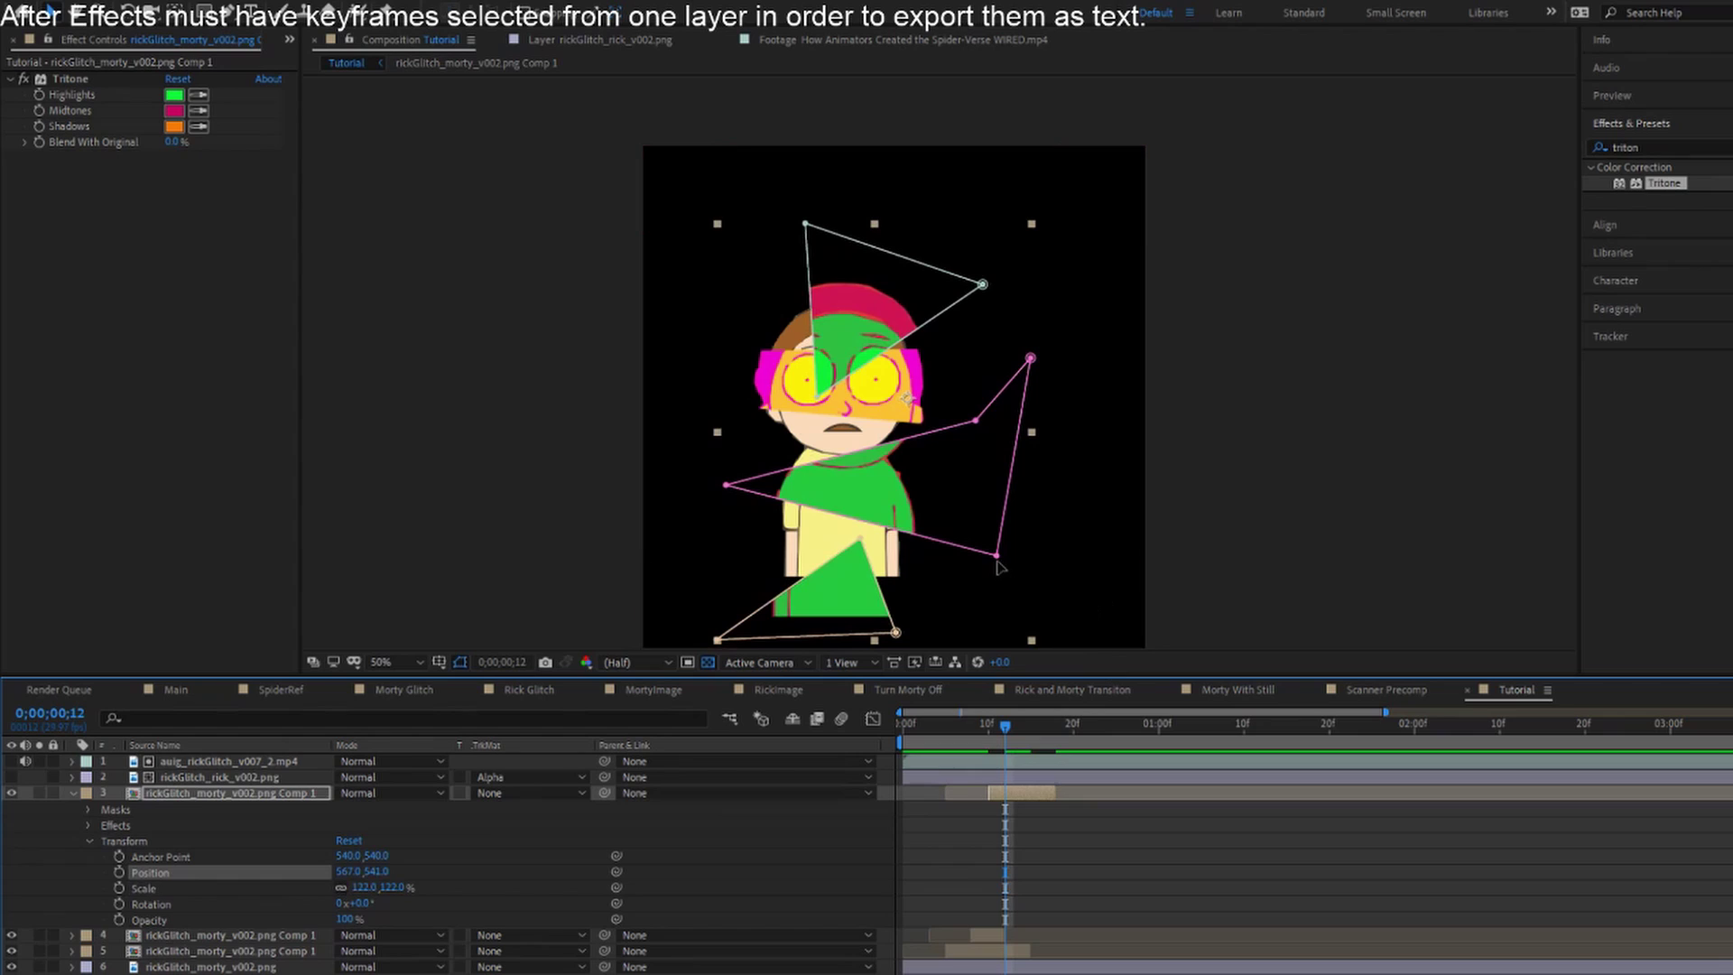
# Narrow the green copy's chest mask to a thin sliver and raise the outer point of its lower triangular mask
pyautogui.moveTo(996, 554); pyautogui.dragTo(1002, 479)
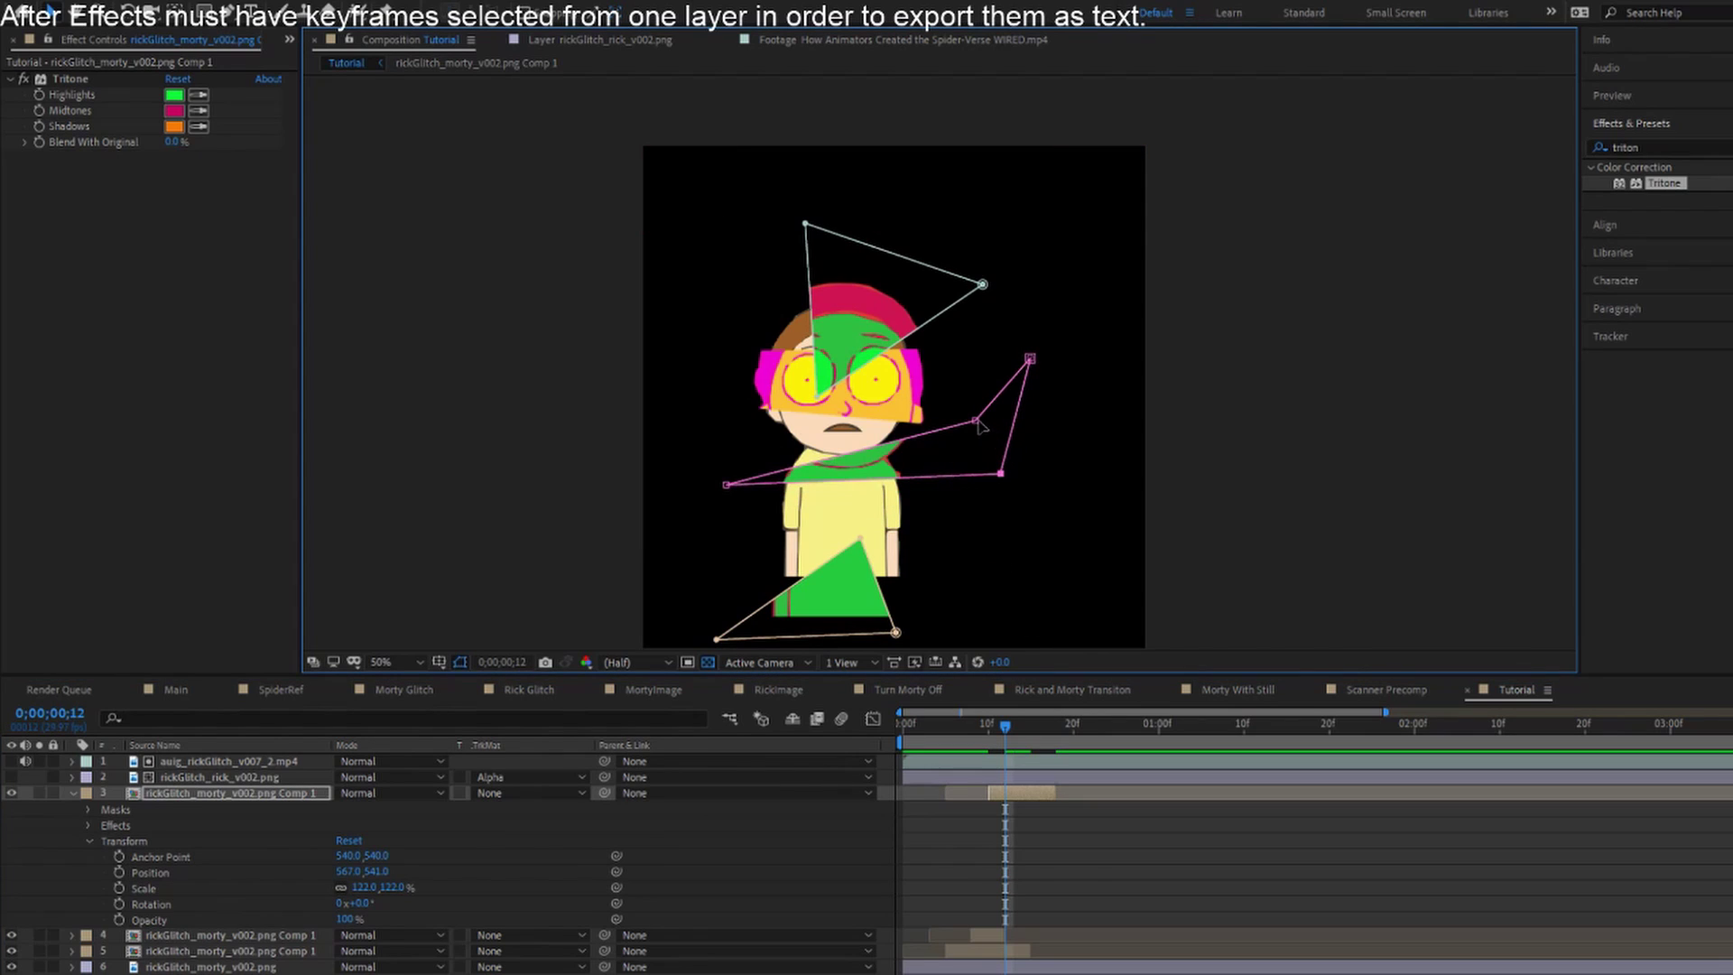
pyautogui.moveTo(976, 421); pyautogui.dragTo(975, 443)
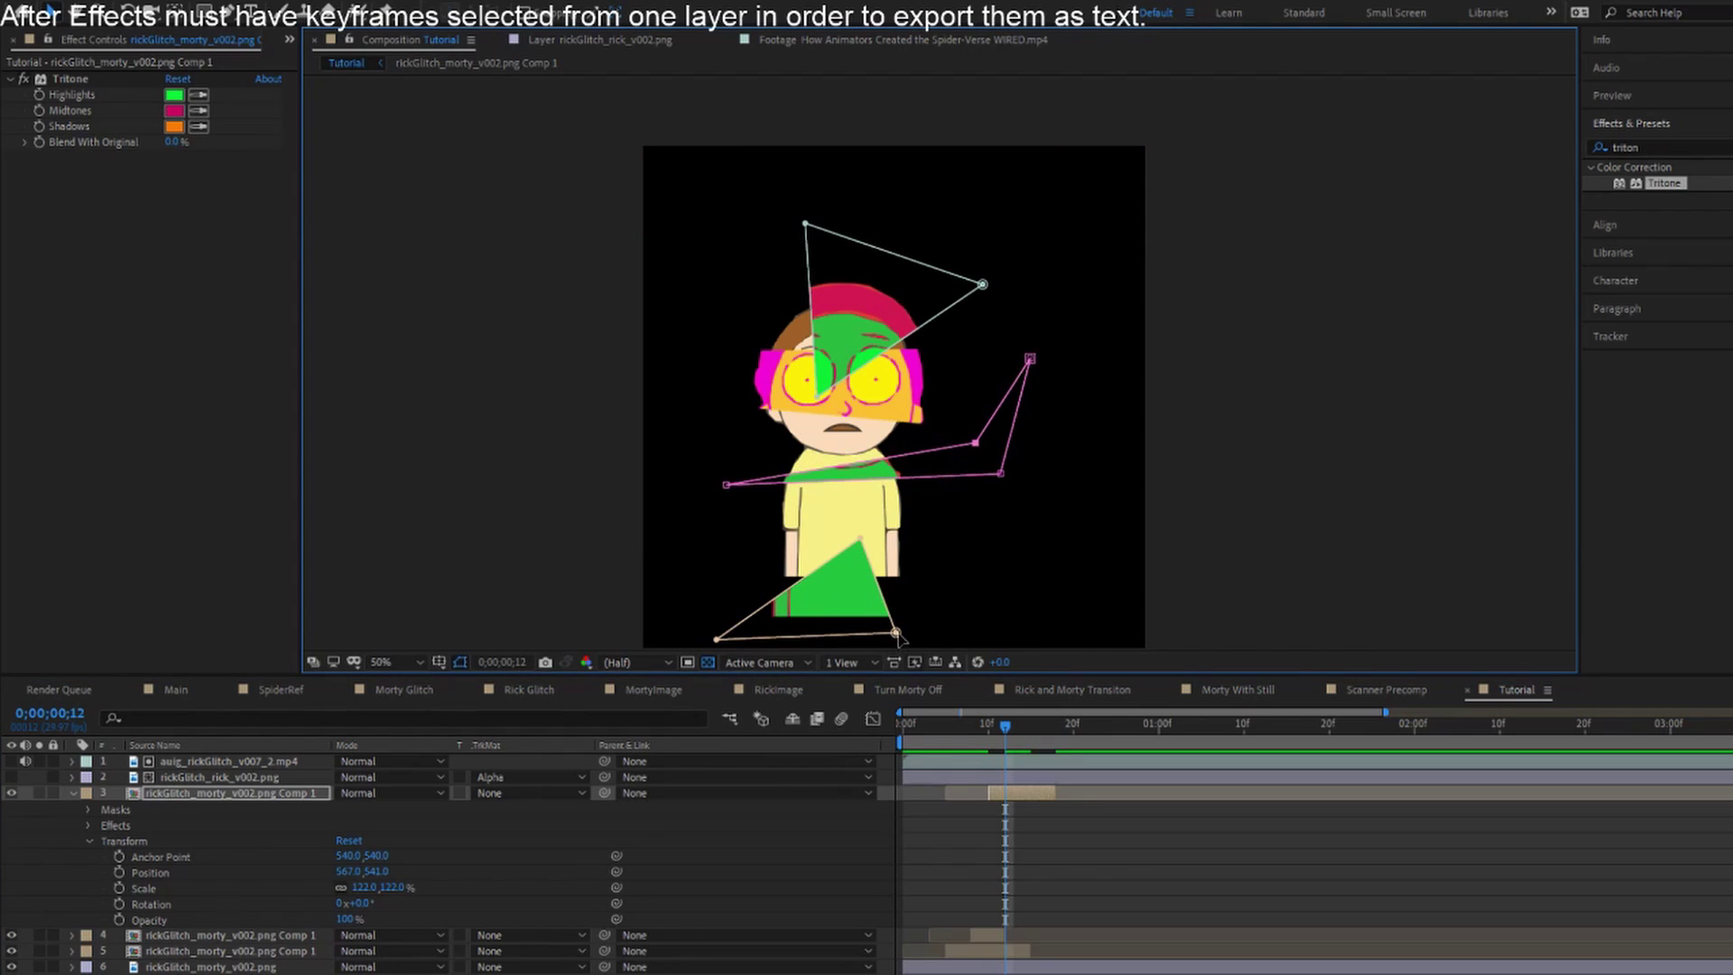
pyautogui.moveTo(717, 640); pyautogui.dragTo(677, 558)
pyautogui.click(1047, 569)
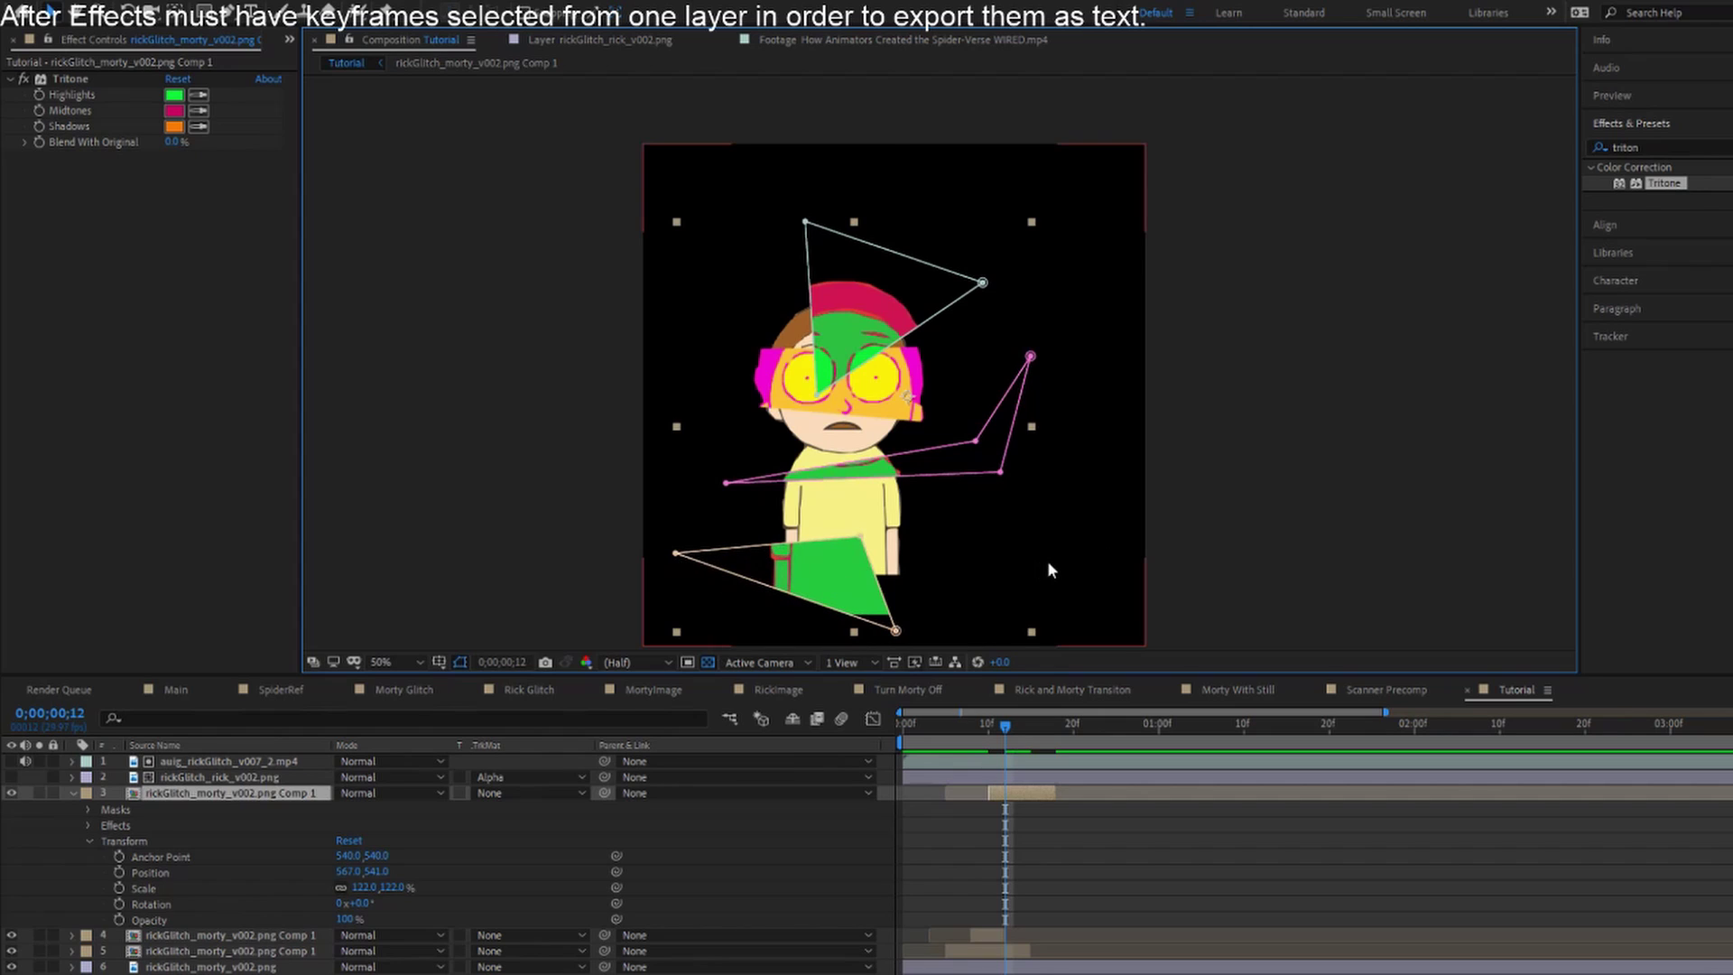
# Duplicate the green glitch layer, shift the copy to start at about frame 13, and preview the animation from frame 3
pyautogui.click(1040, 793)
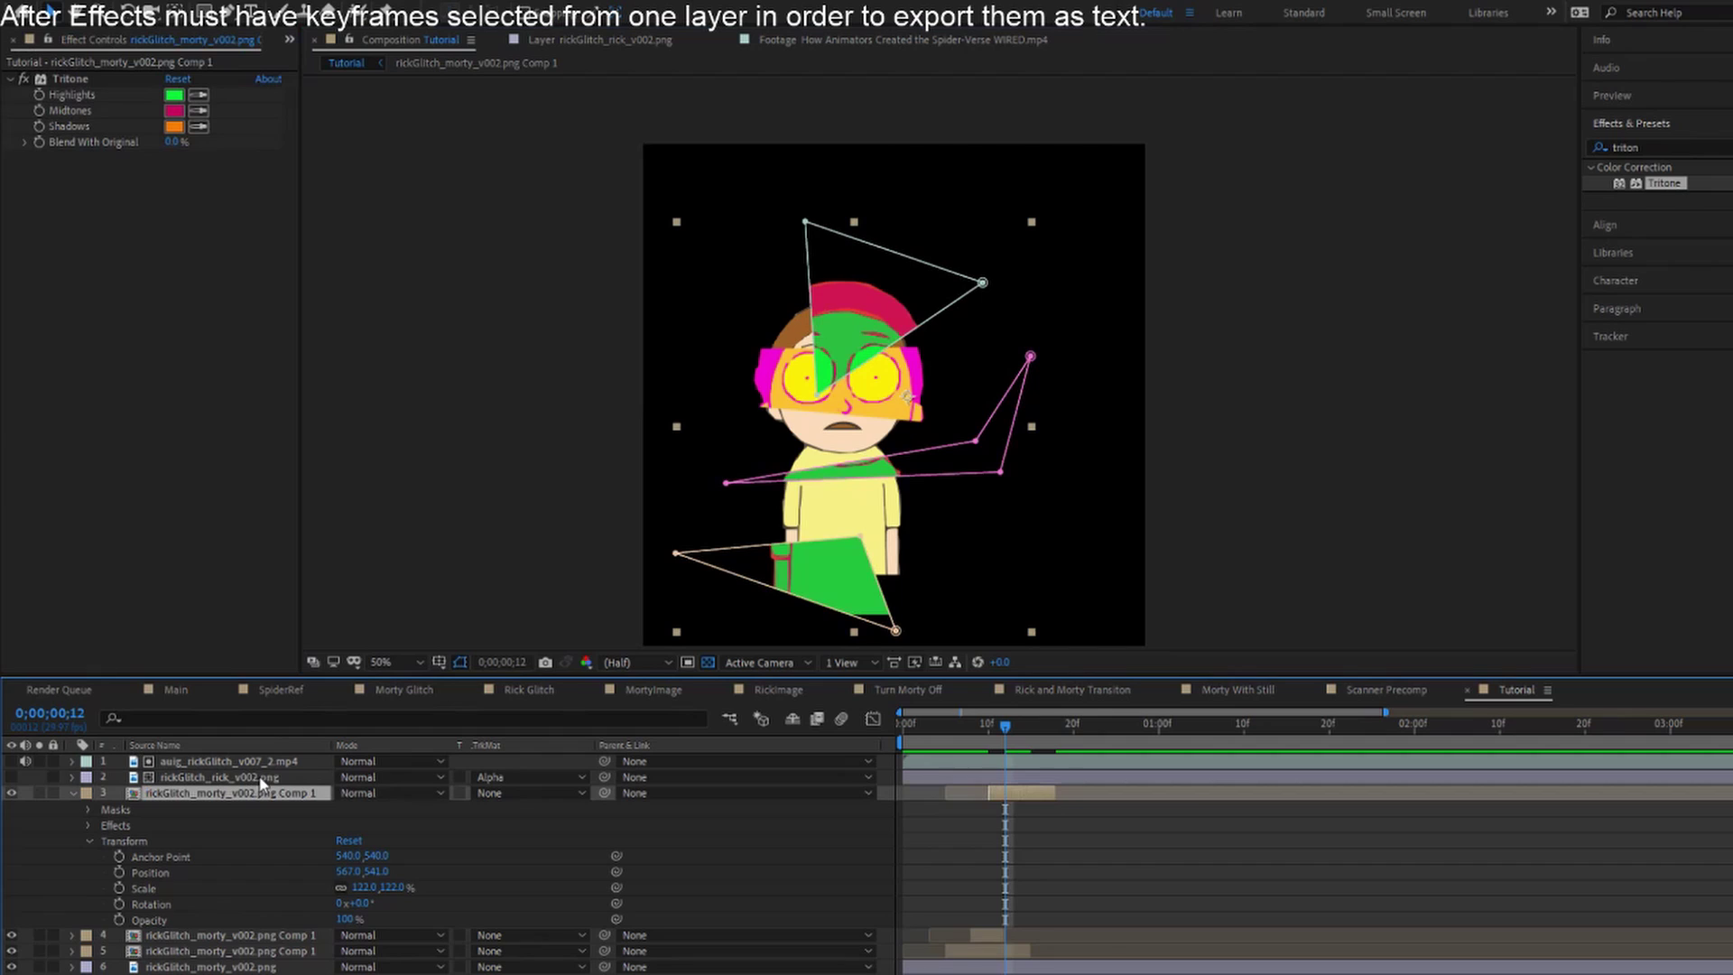
pyautogui.hotkey('ctrl', 'd')
pyautogui.click(70, 808)
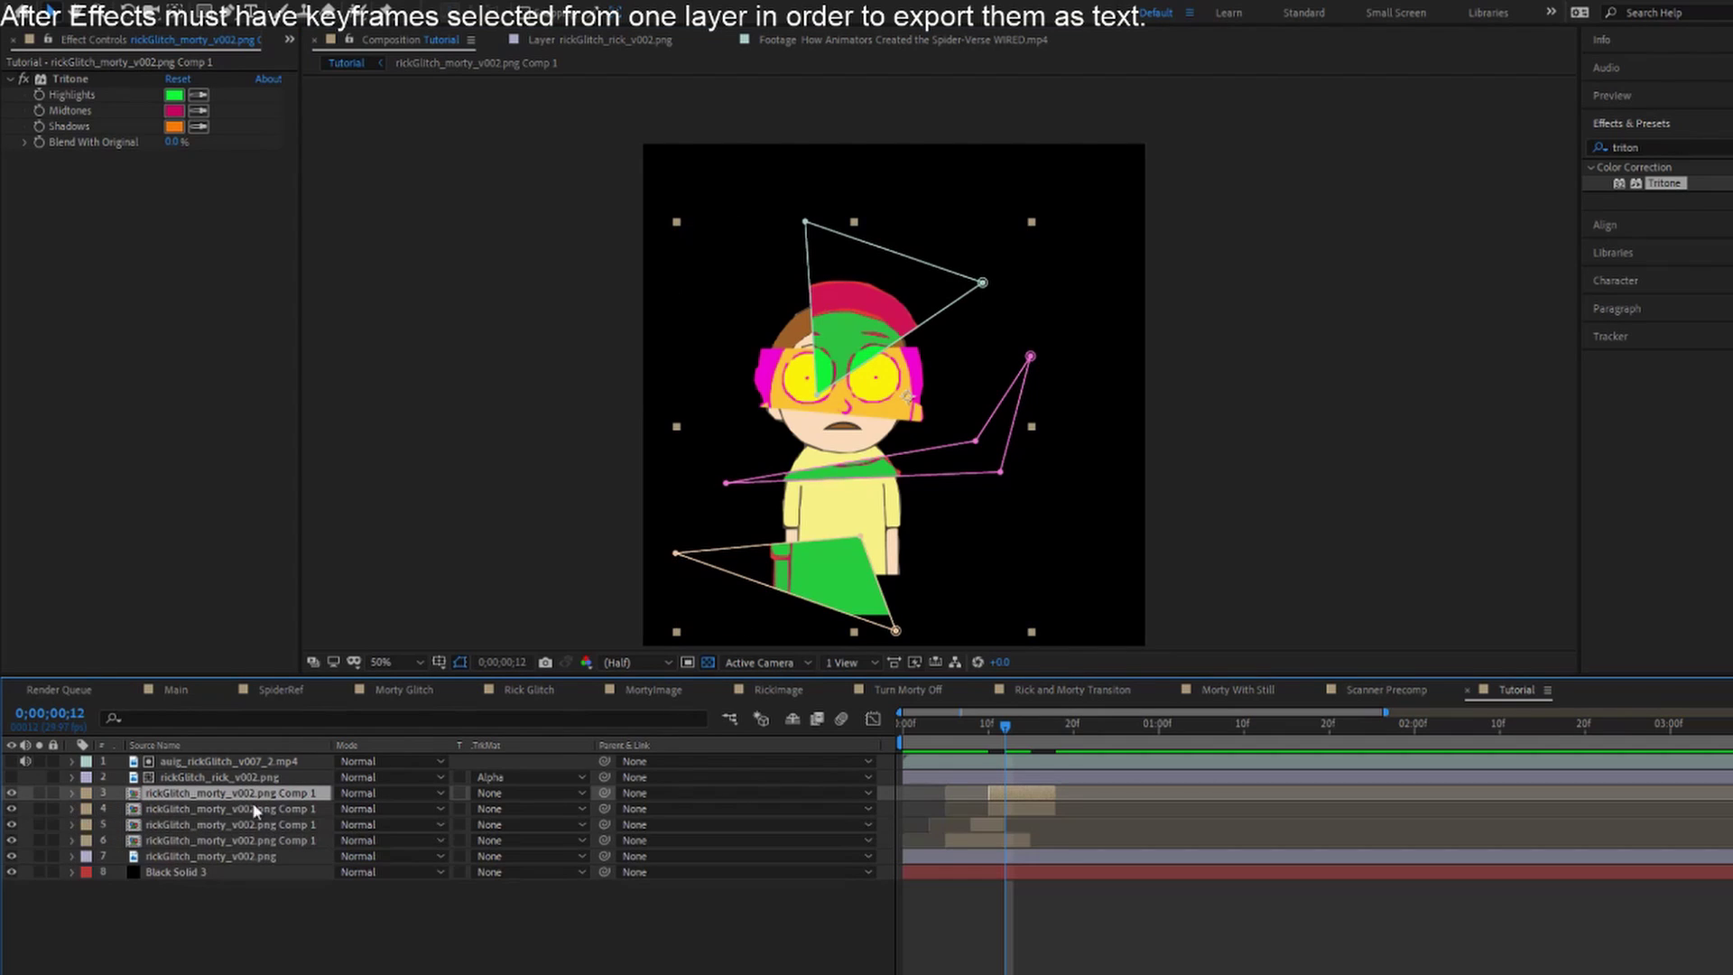
pyautogui.moveTo(1048, 789); pyautogui.dragTo(1054, 789)
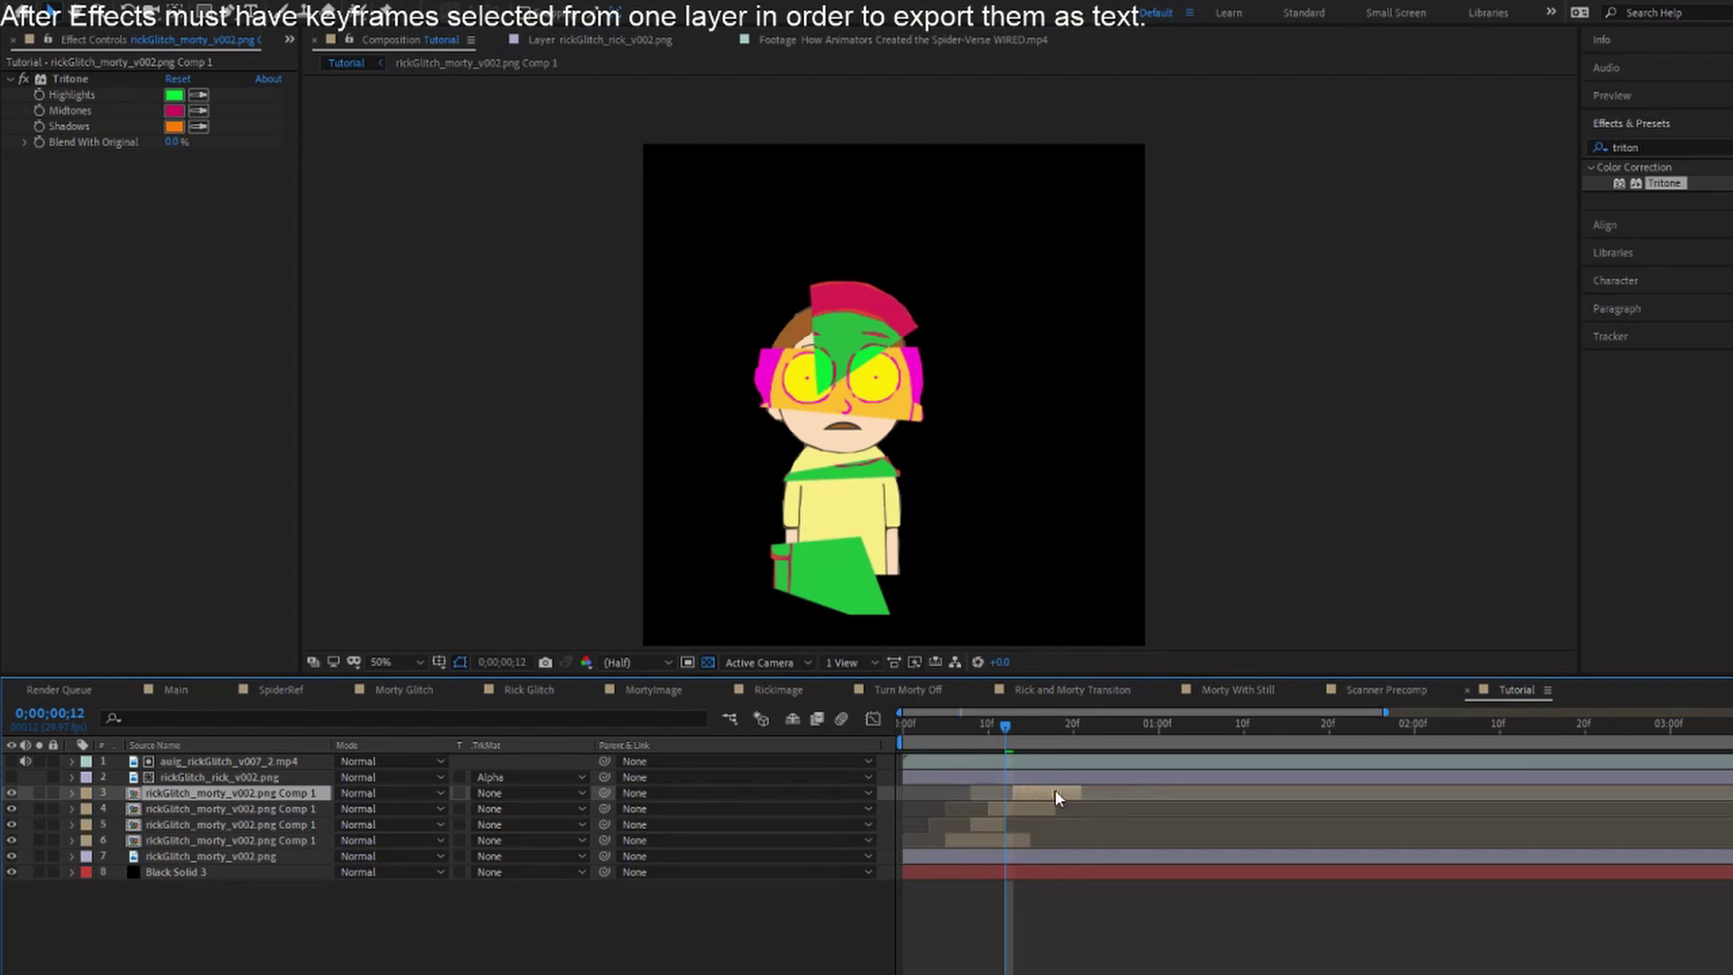
pyautogui.moveTo(1005, 733); pyautogui.dragTo(929, 729)
pyautogui.press('space')
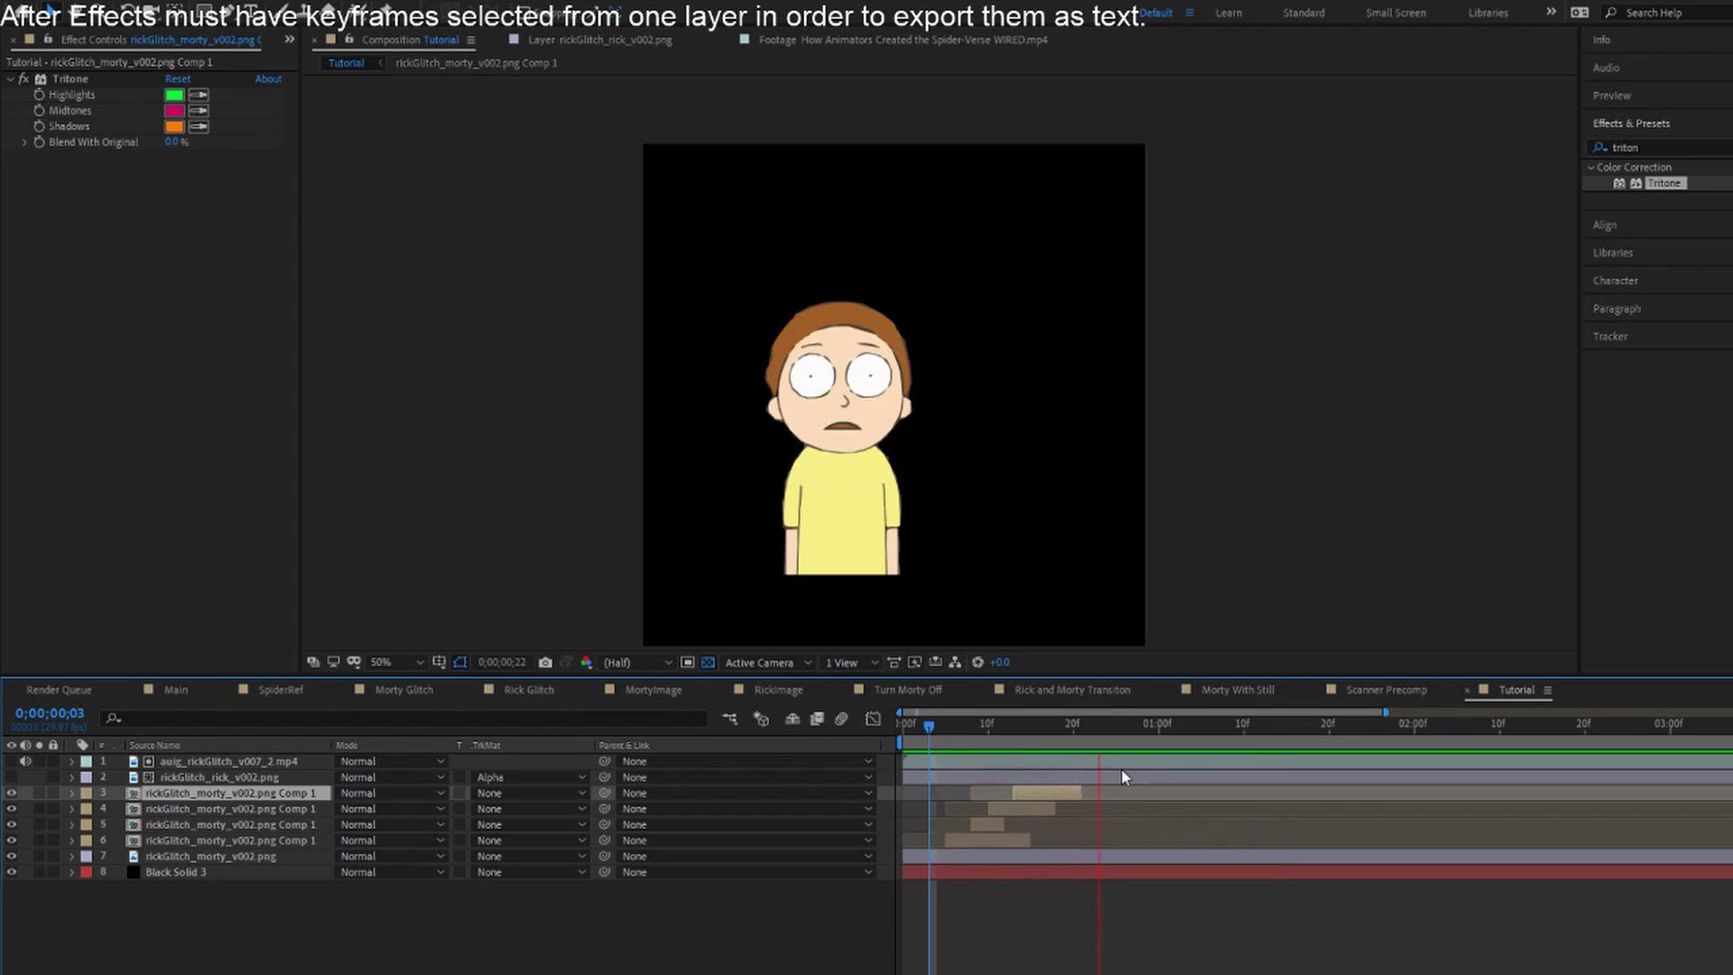
# At frame 18, reshape the newest copy's hair mask into a narrower wedge running down over one eye to the mouth
pyautogui.moveTo(939, 740); pyautogui.dragTo(1040, 741)
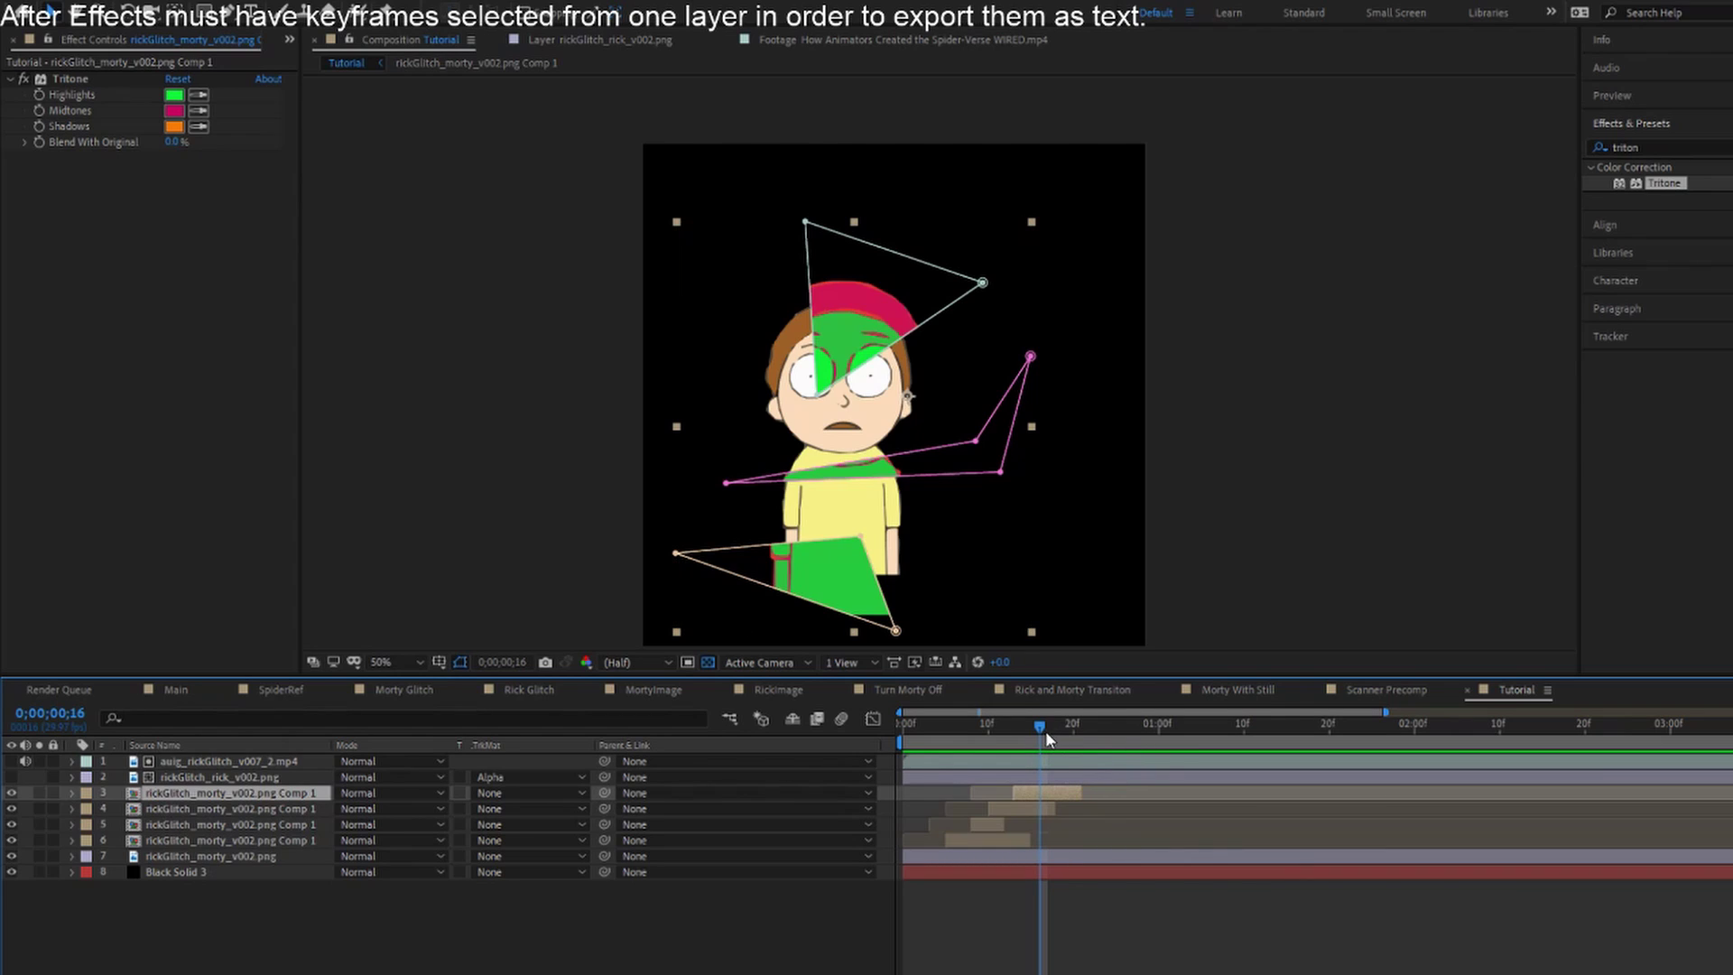
pyautogui.moveTo(1043, 729); pyautogui.dragTo(1053, 729)
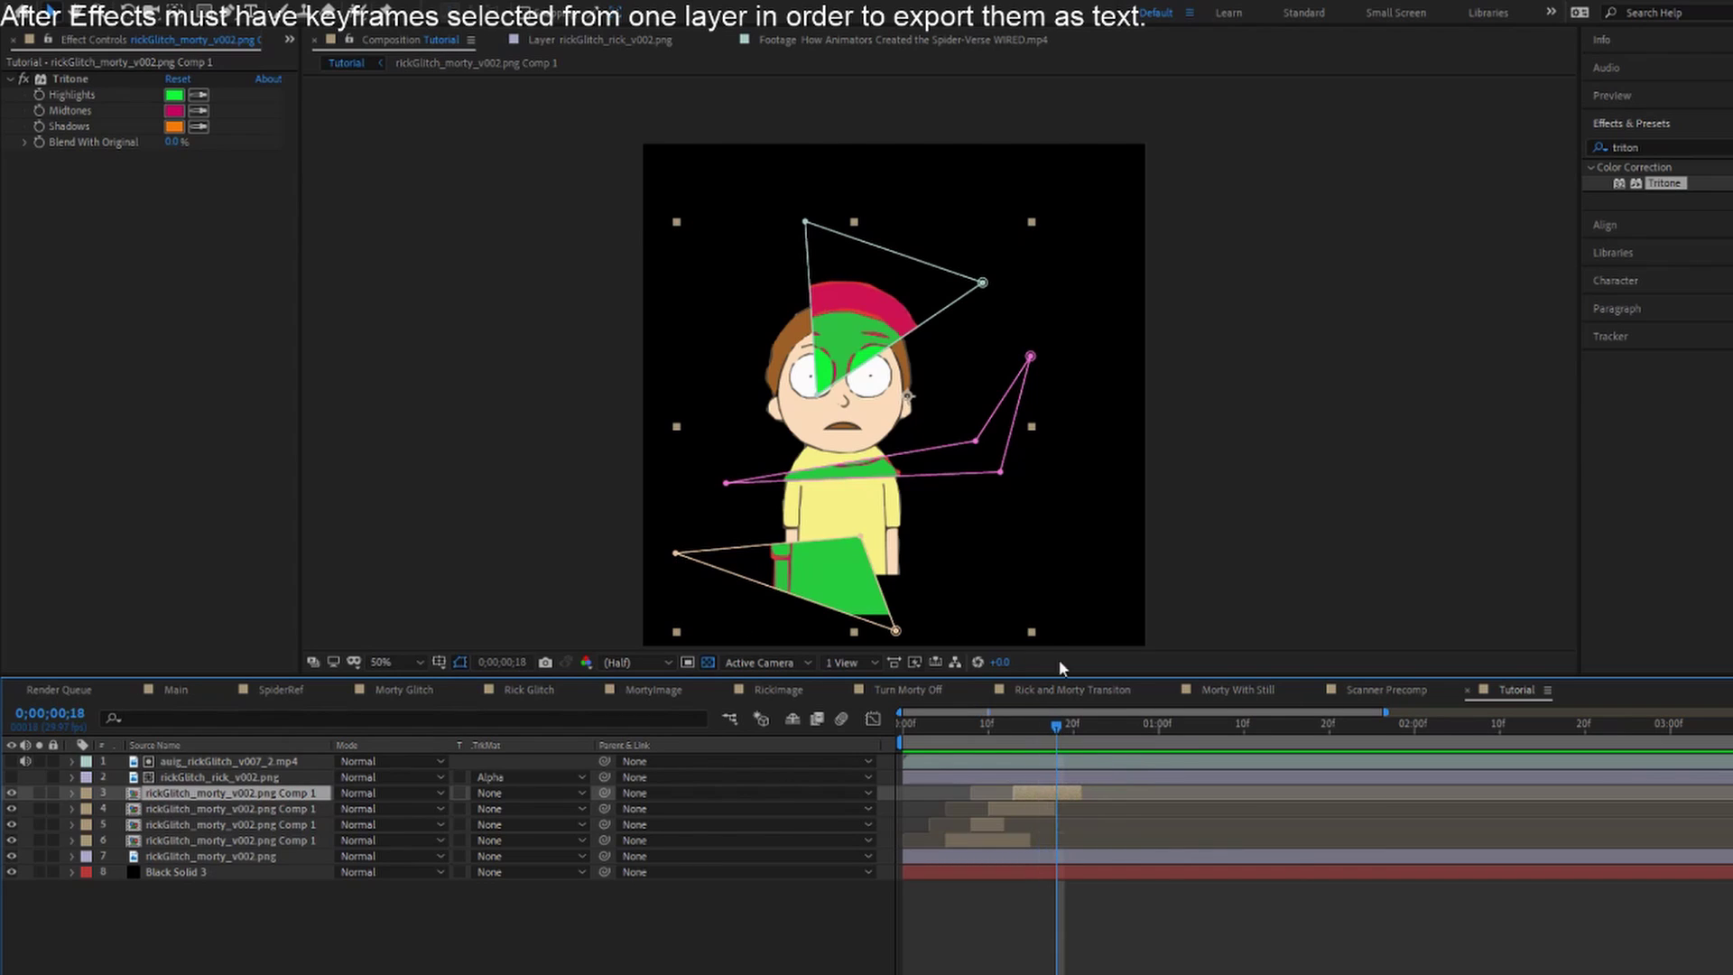
pyautogui.click(806, 223)
pyautogui.moveTo(806, 223); pyautogui.dragTo(886, 242)
pyautogui.moveTo(832, 403); pyautogui.dragTo(848, 423)
pyautogui.moveTo(984, 283); pyautogui.dragTo(1003, 302)
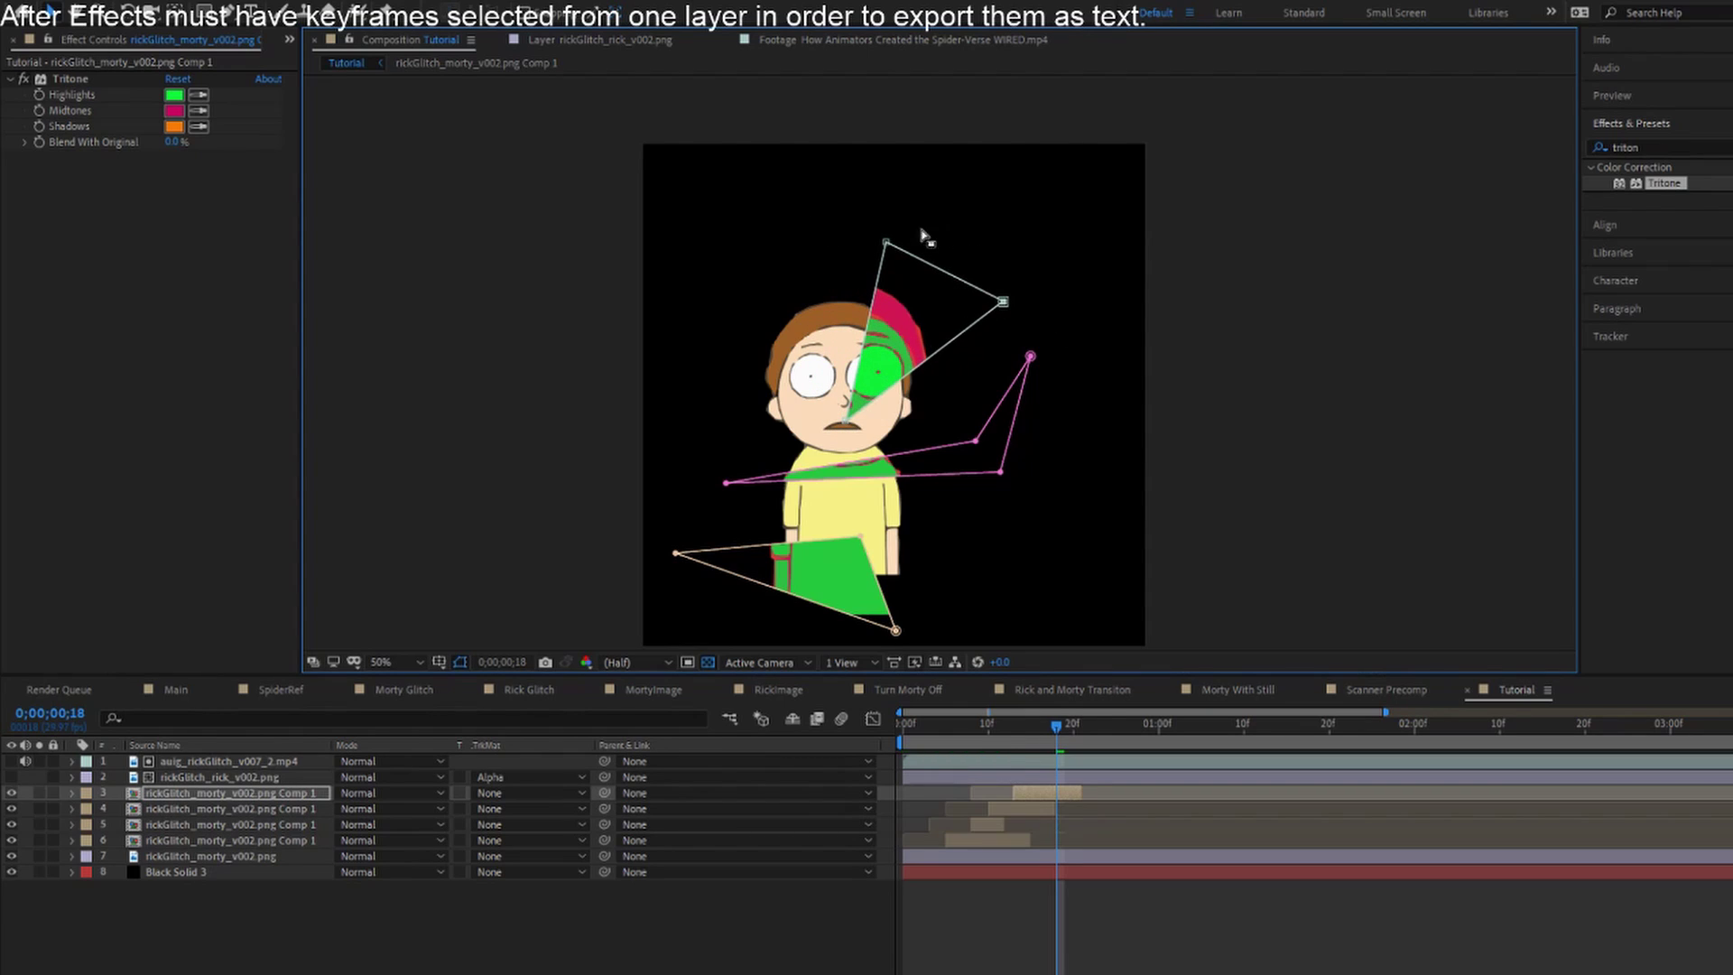
pyautogui.moveTo(886, 243); pyautogui.dragTo(876, 238)
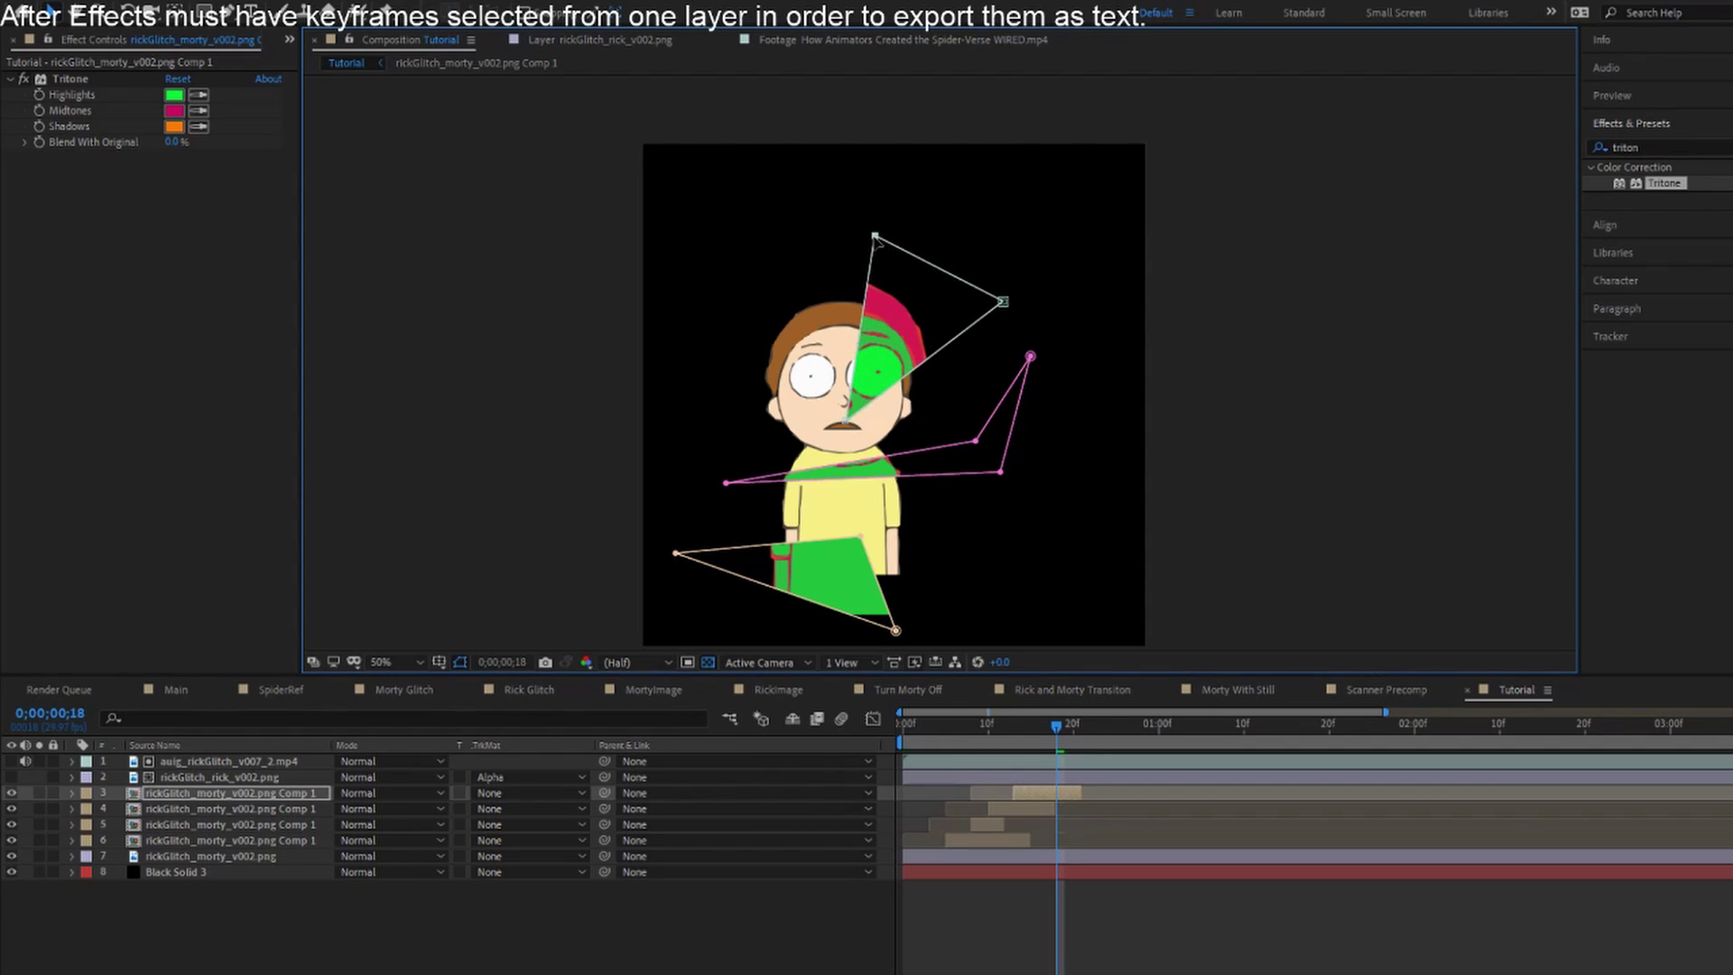
# Reshape the newest copy's chest mask into a four-cornered band across Morty's upper shirt
pyautogui.click(1000, 472)
pyautogui.moveTo(1000, 472); pyautogui.dragTo(986, 533)
pyautogui.moveTo(975, 441); pyautogui.dragTo(978, 473)
pyautogui.moveTo(726, 485); pyautogui.dragTo(726, 444)
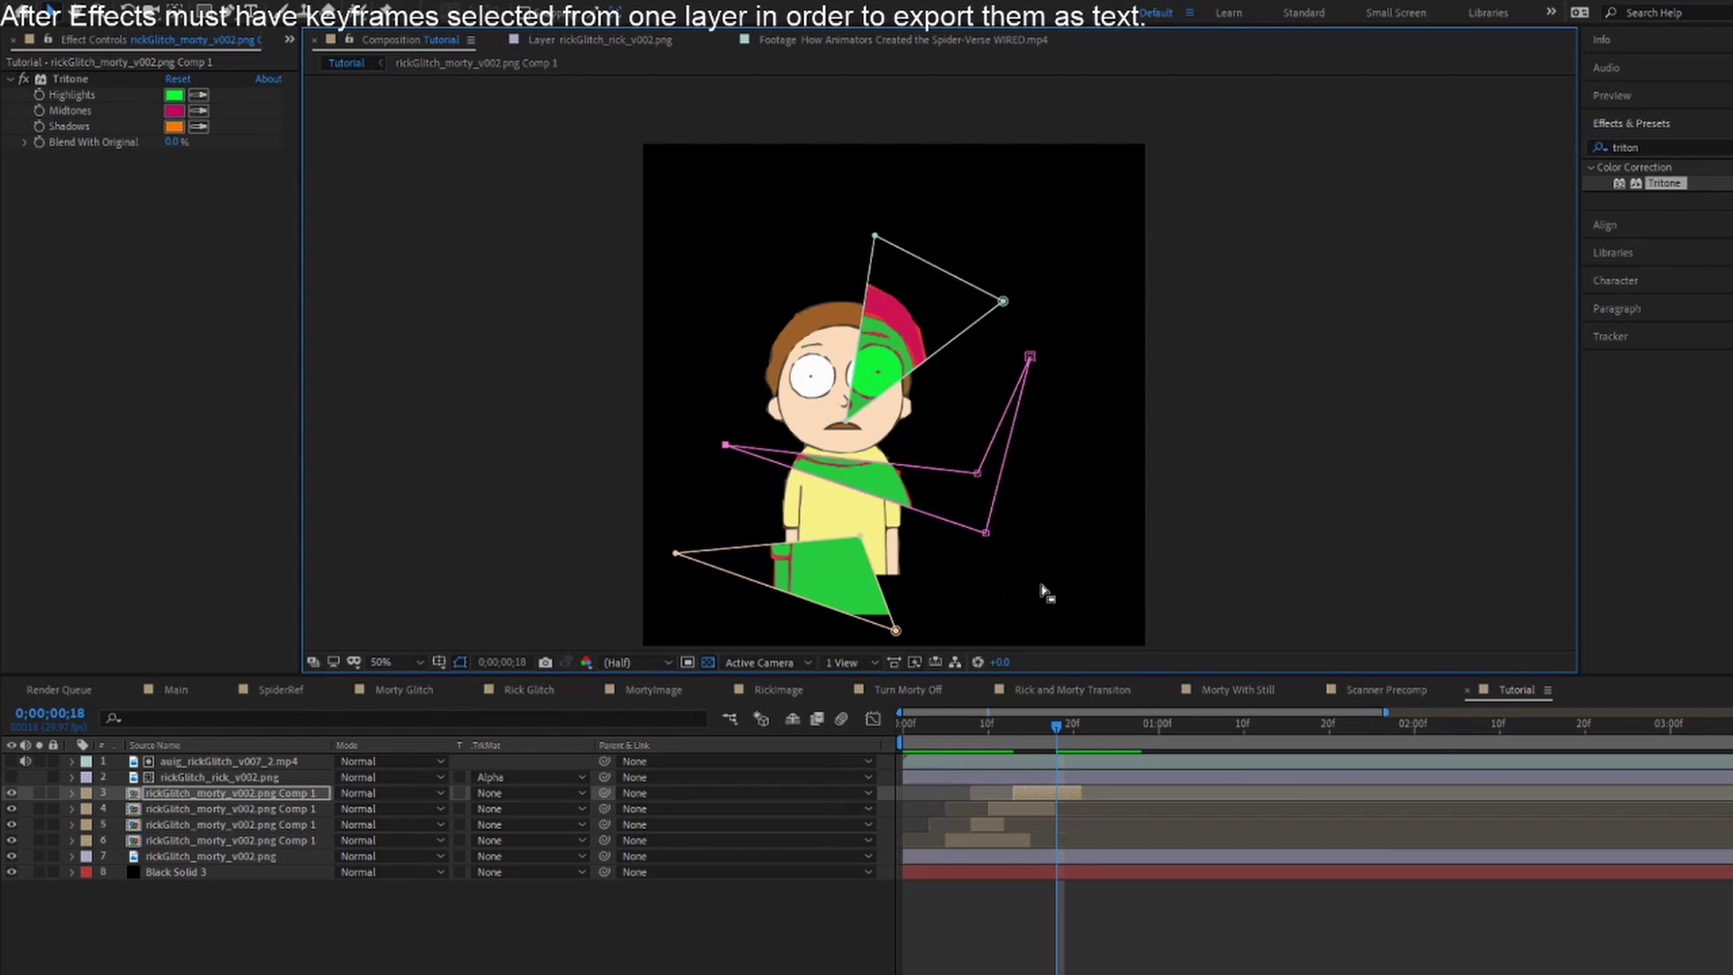
pyautogui.moveTo(985, 533); pyautogui.dragTo(981, 568)
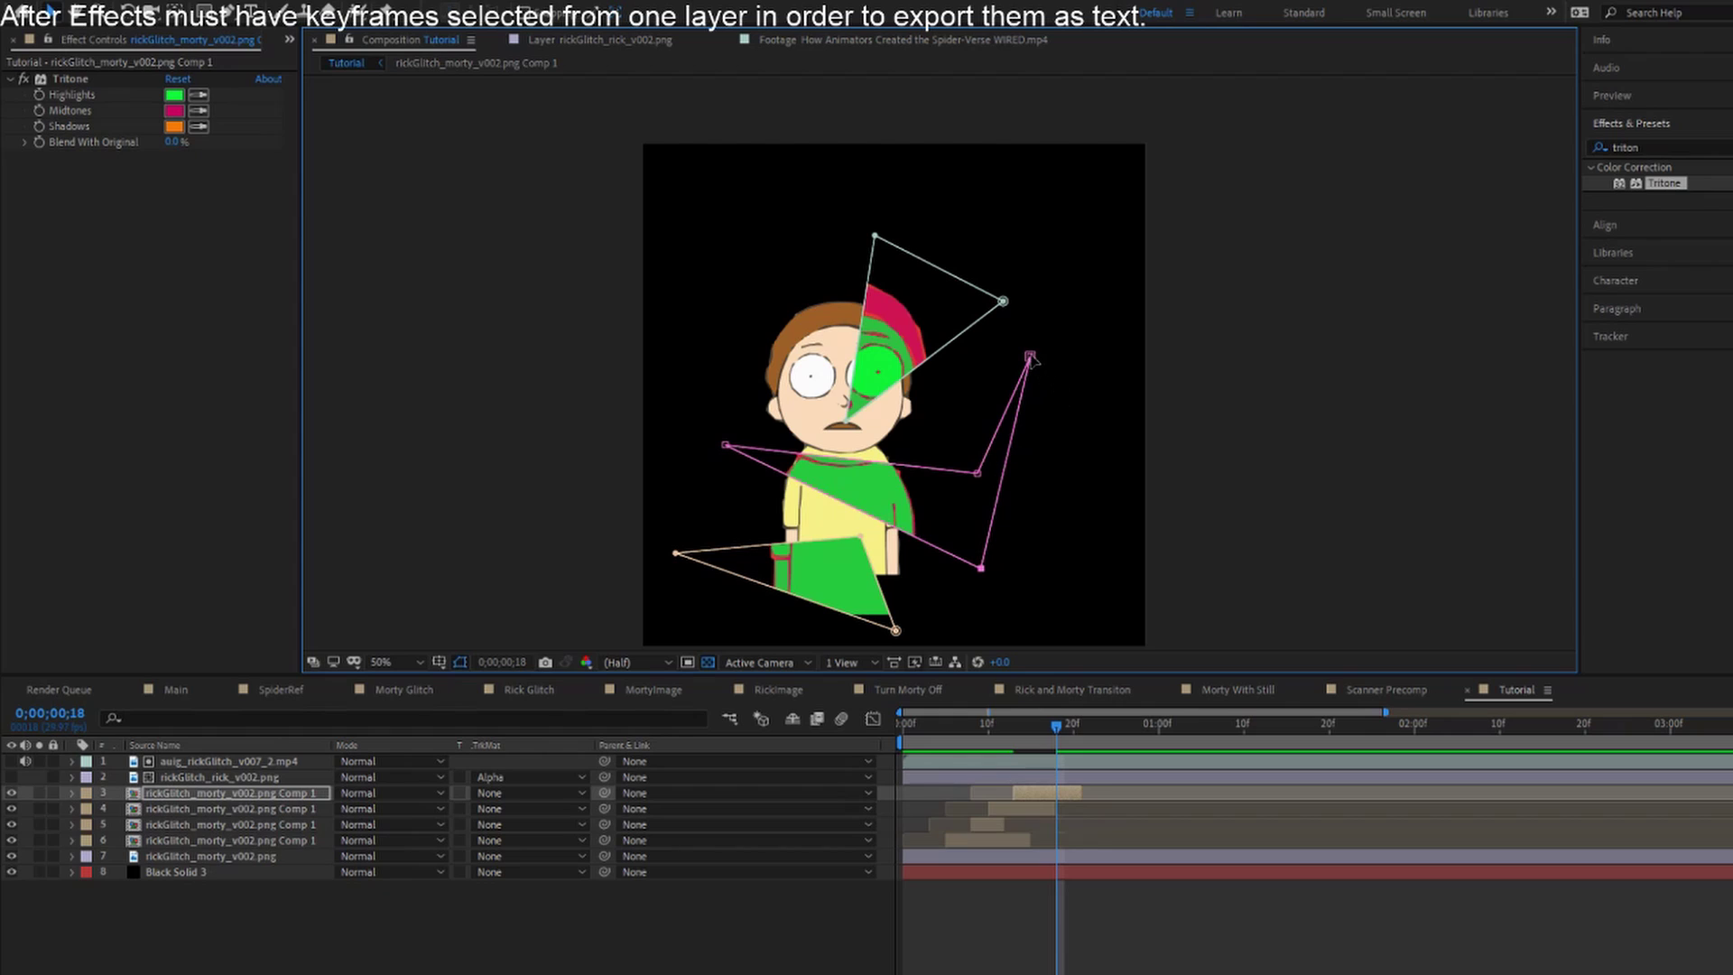
pyautogui.moveTo(1030, 356); pyautogui.dragTo(732, 498)
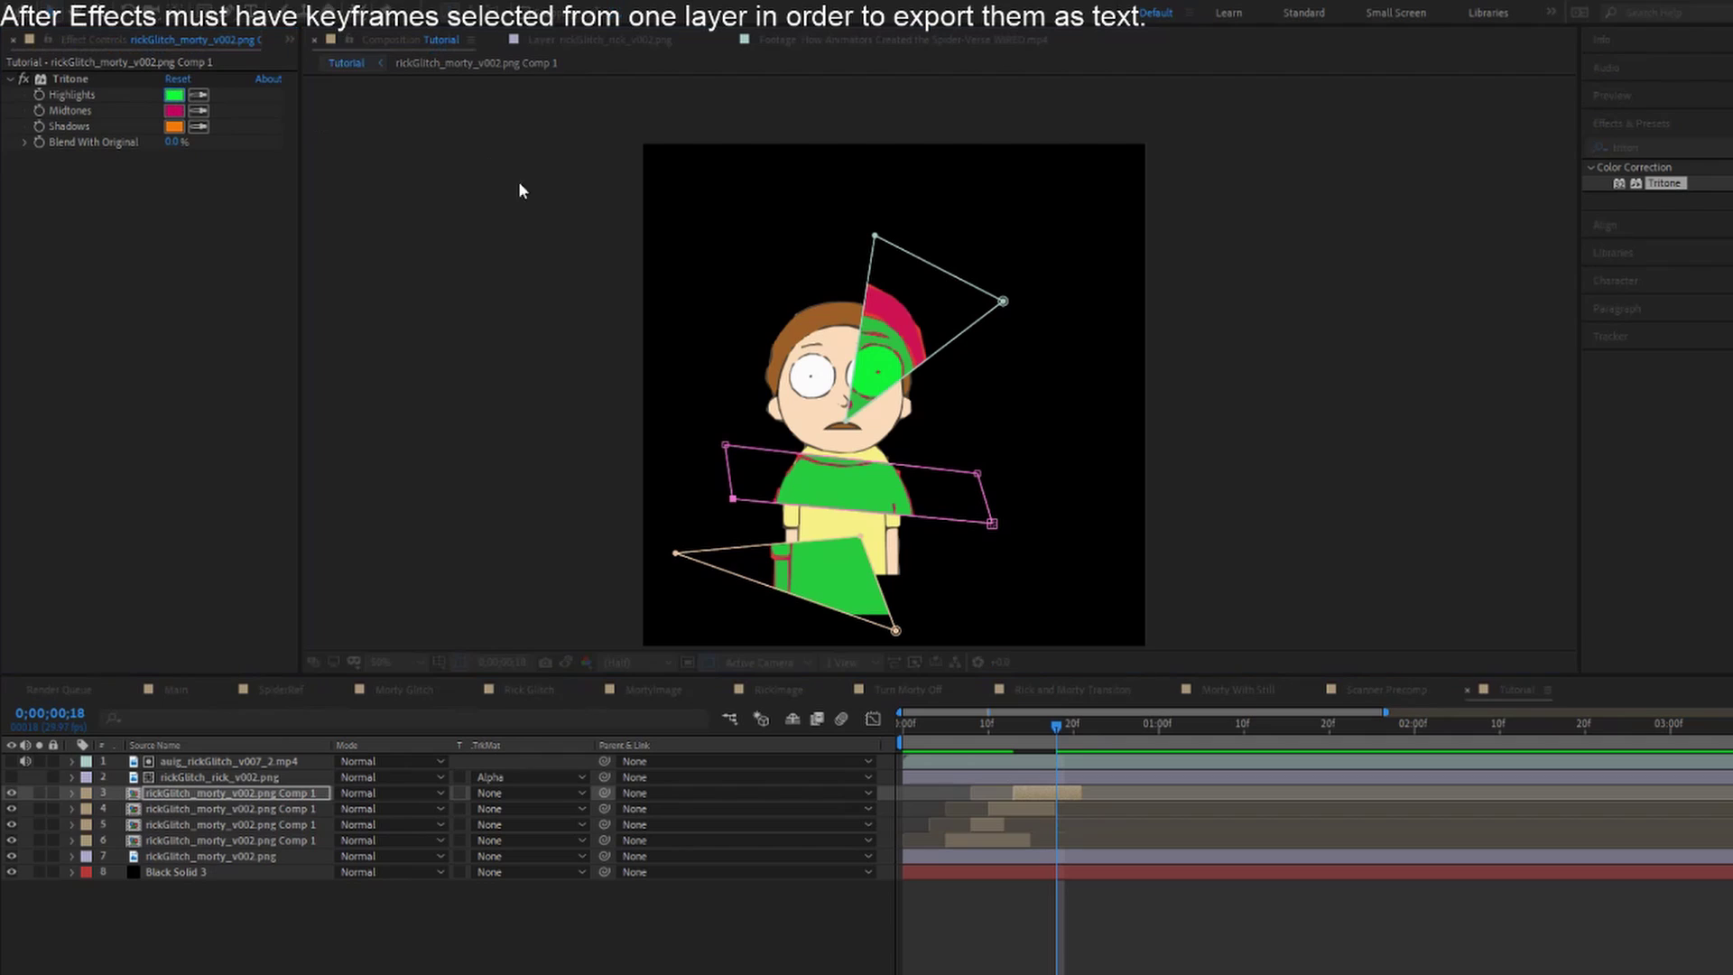
# Recolour the newest copy's Tritone with blue-violet highlights, hot pink midtones and magenta shadows, and deselect the layer
pyautogui.press('Return')
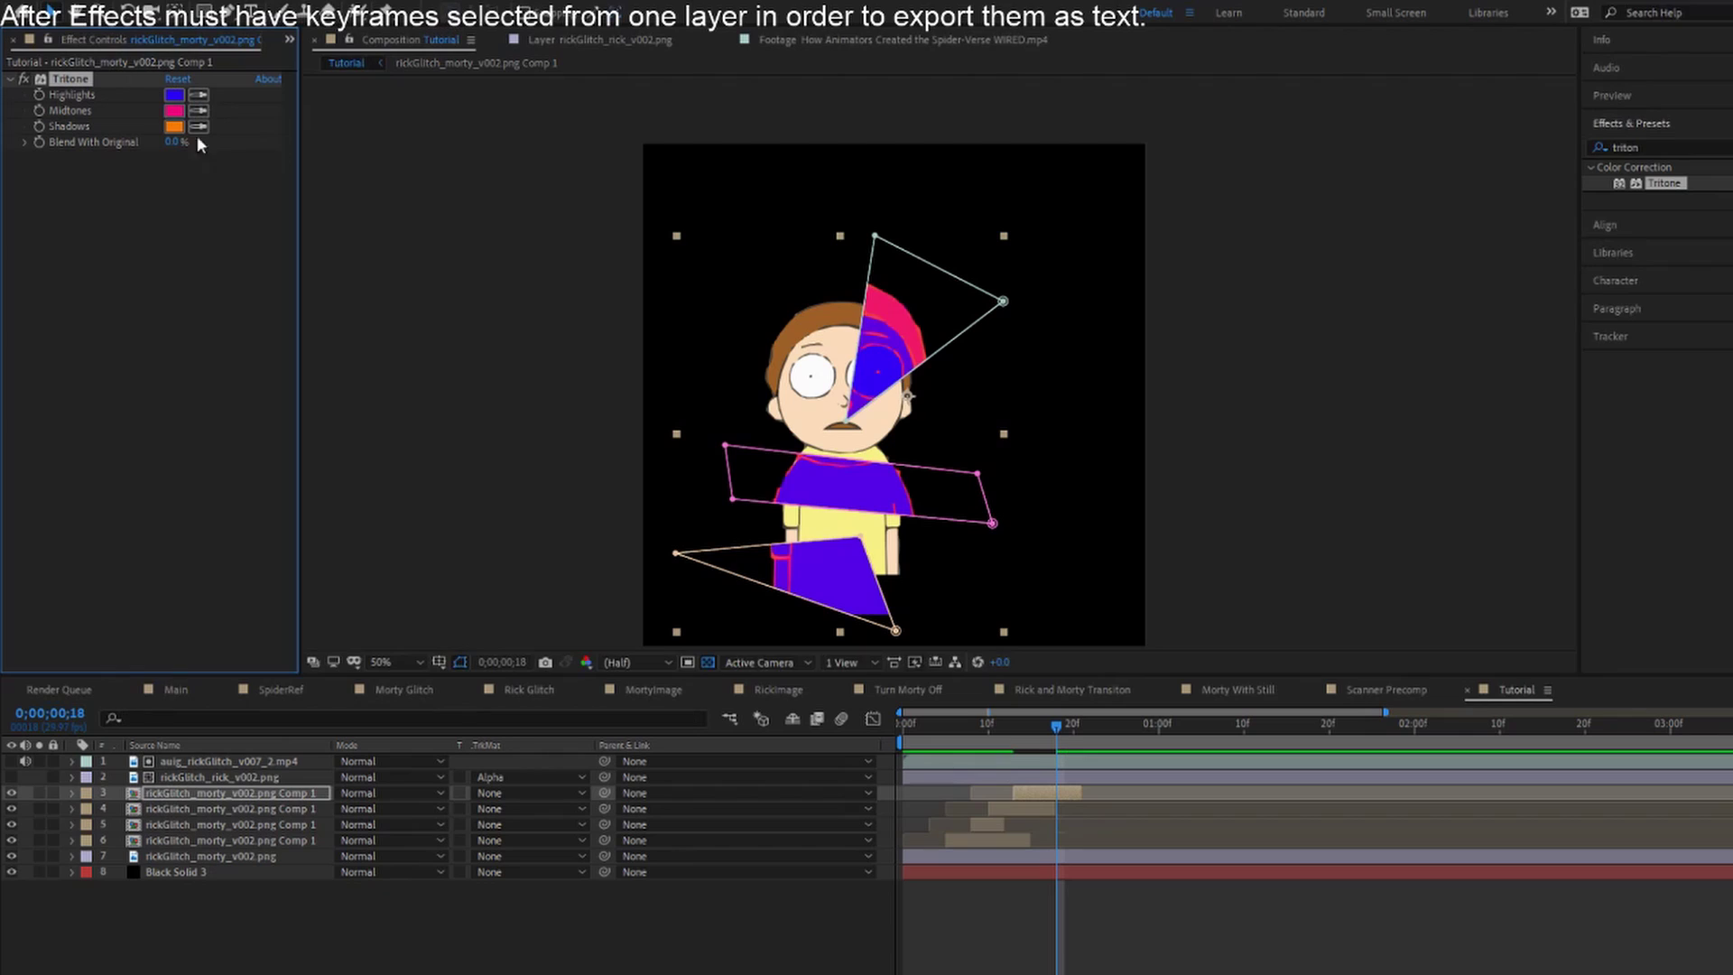
pyautogui.click(173, 127)
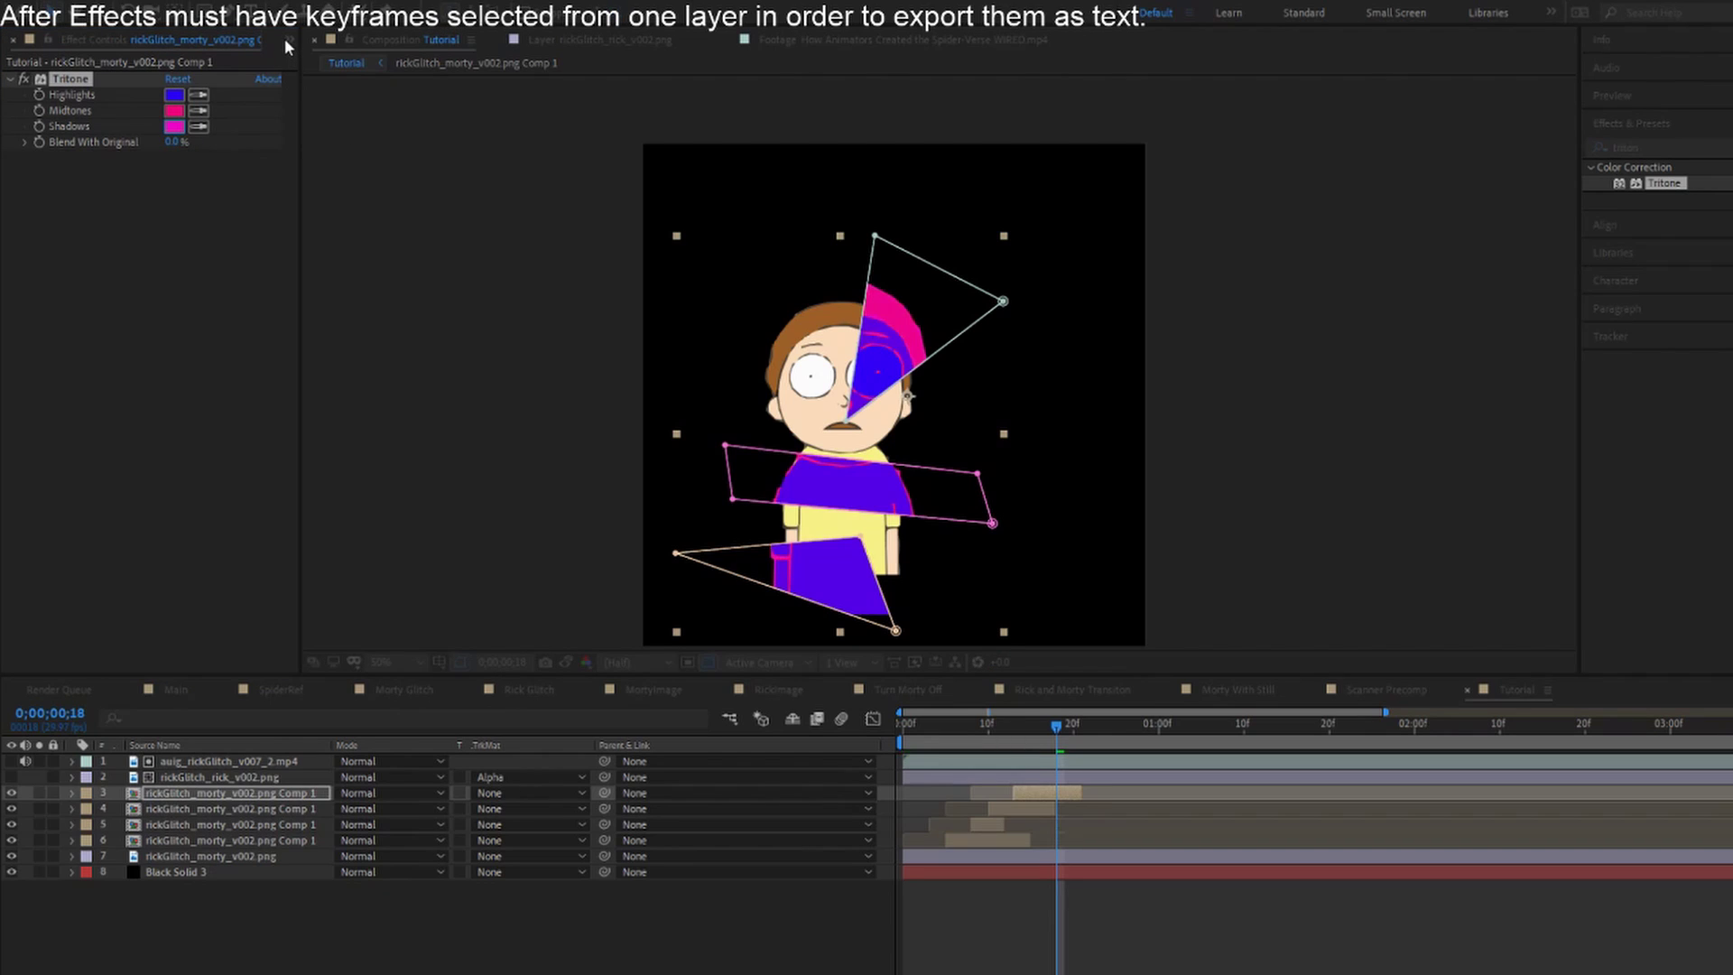
pyautogui.press('Return')
pyautogui.click(506, 337)
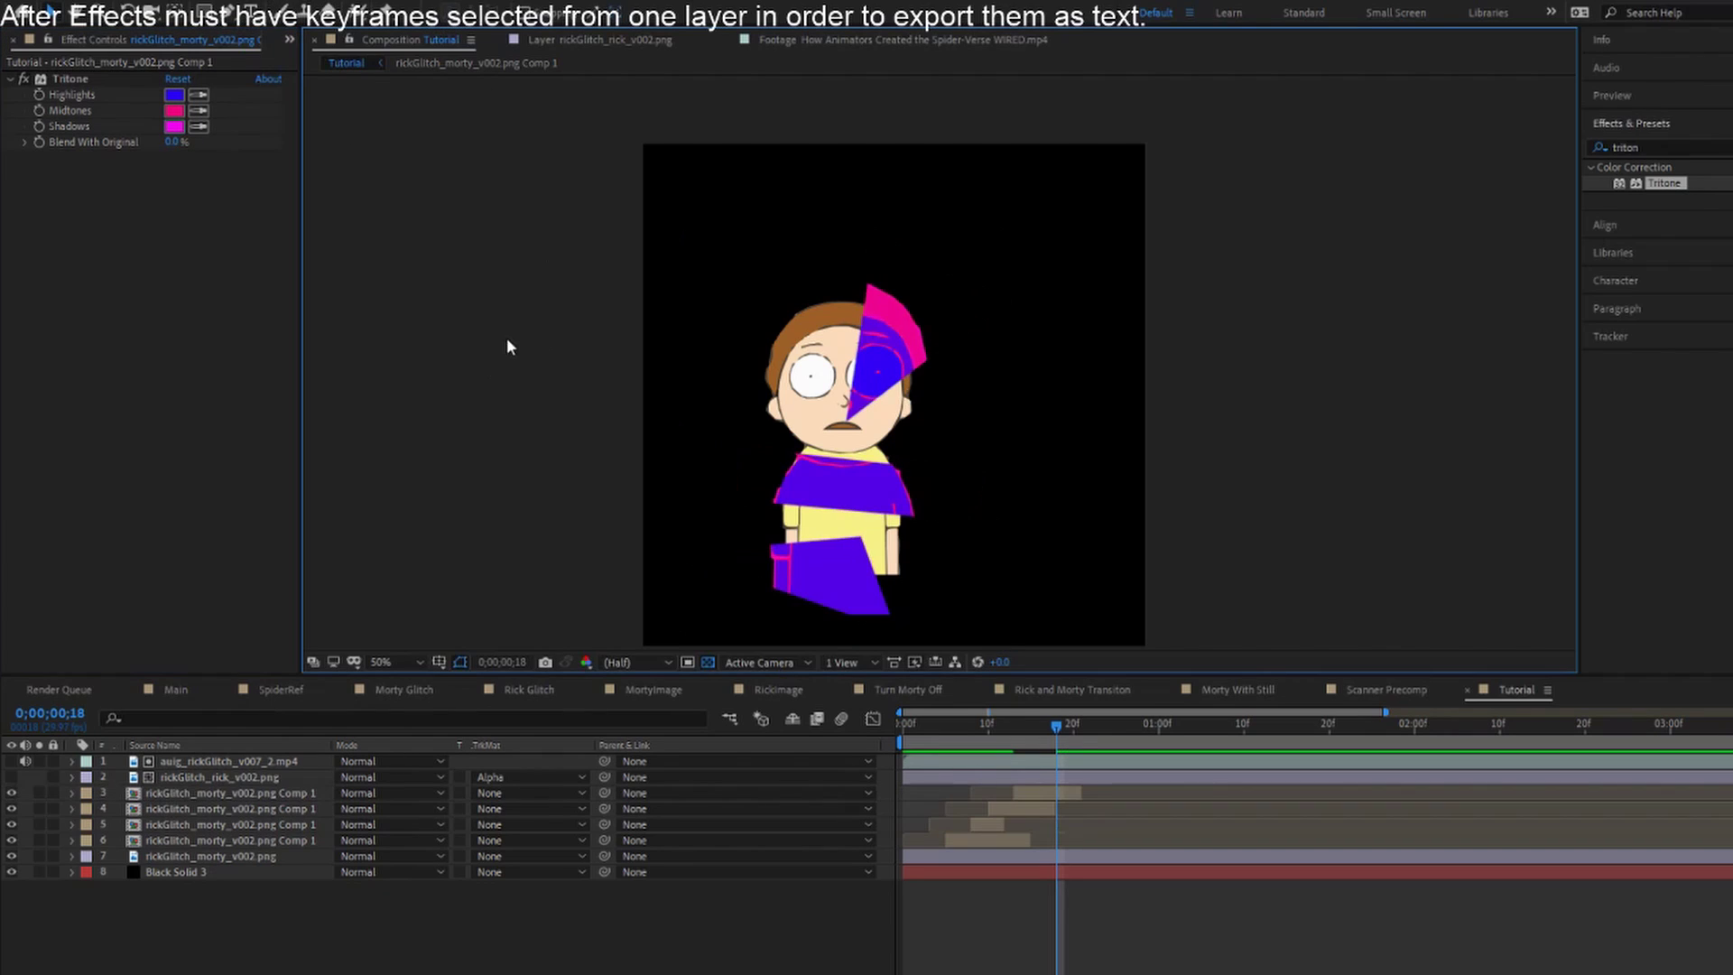
# At frame 17, shrink the blue-violet copy's leg mask to a small triangle clear of Morty and adjust the corners of its chest band
pyautogui.moveTo(1055, 724)
pyautogui.mouseDown()
pyautogui.moveTo(948, 733)
pyautogui.moveTo(1043, 735)
pyautogui.mouseUp()
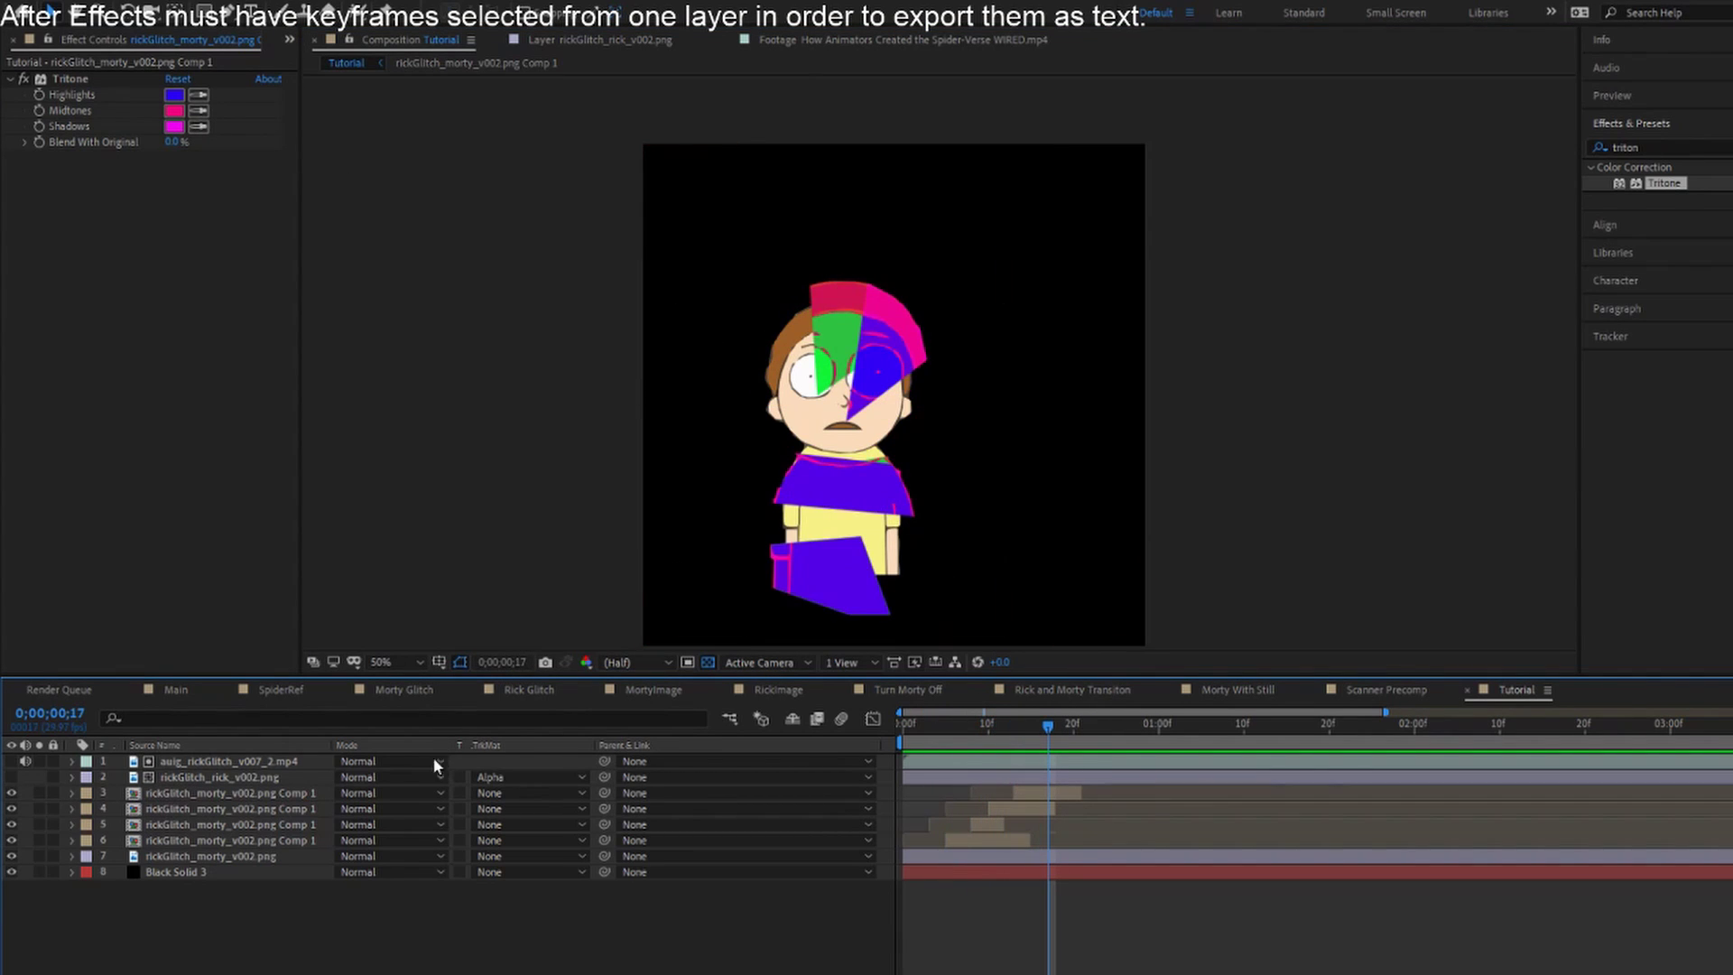
pyautogui.click(230, 794)
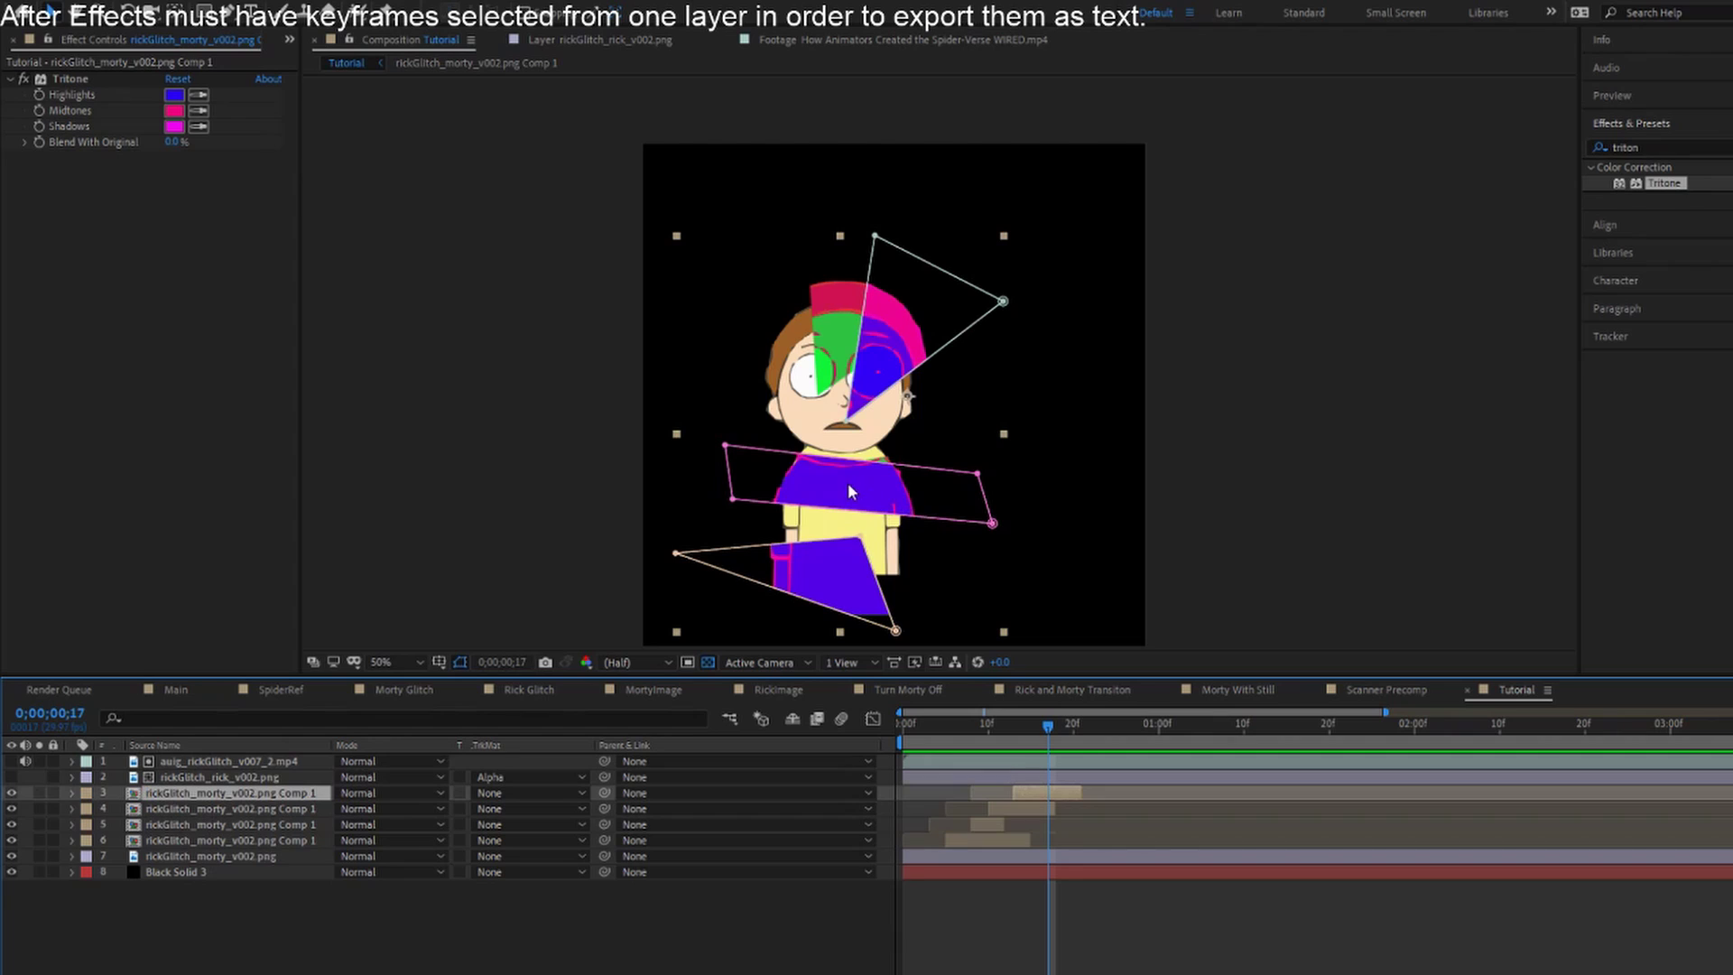
pyautogui.click(865, 575)
pyautogui.moveTo(856, 538); pyautogui.dragTo(680, 627)
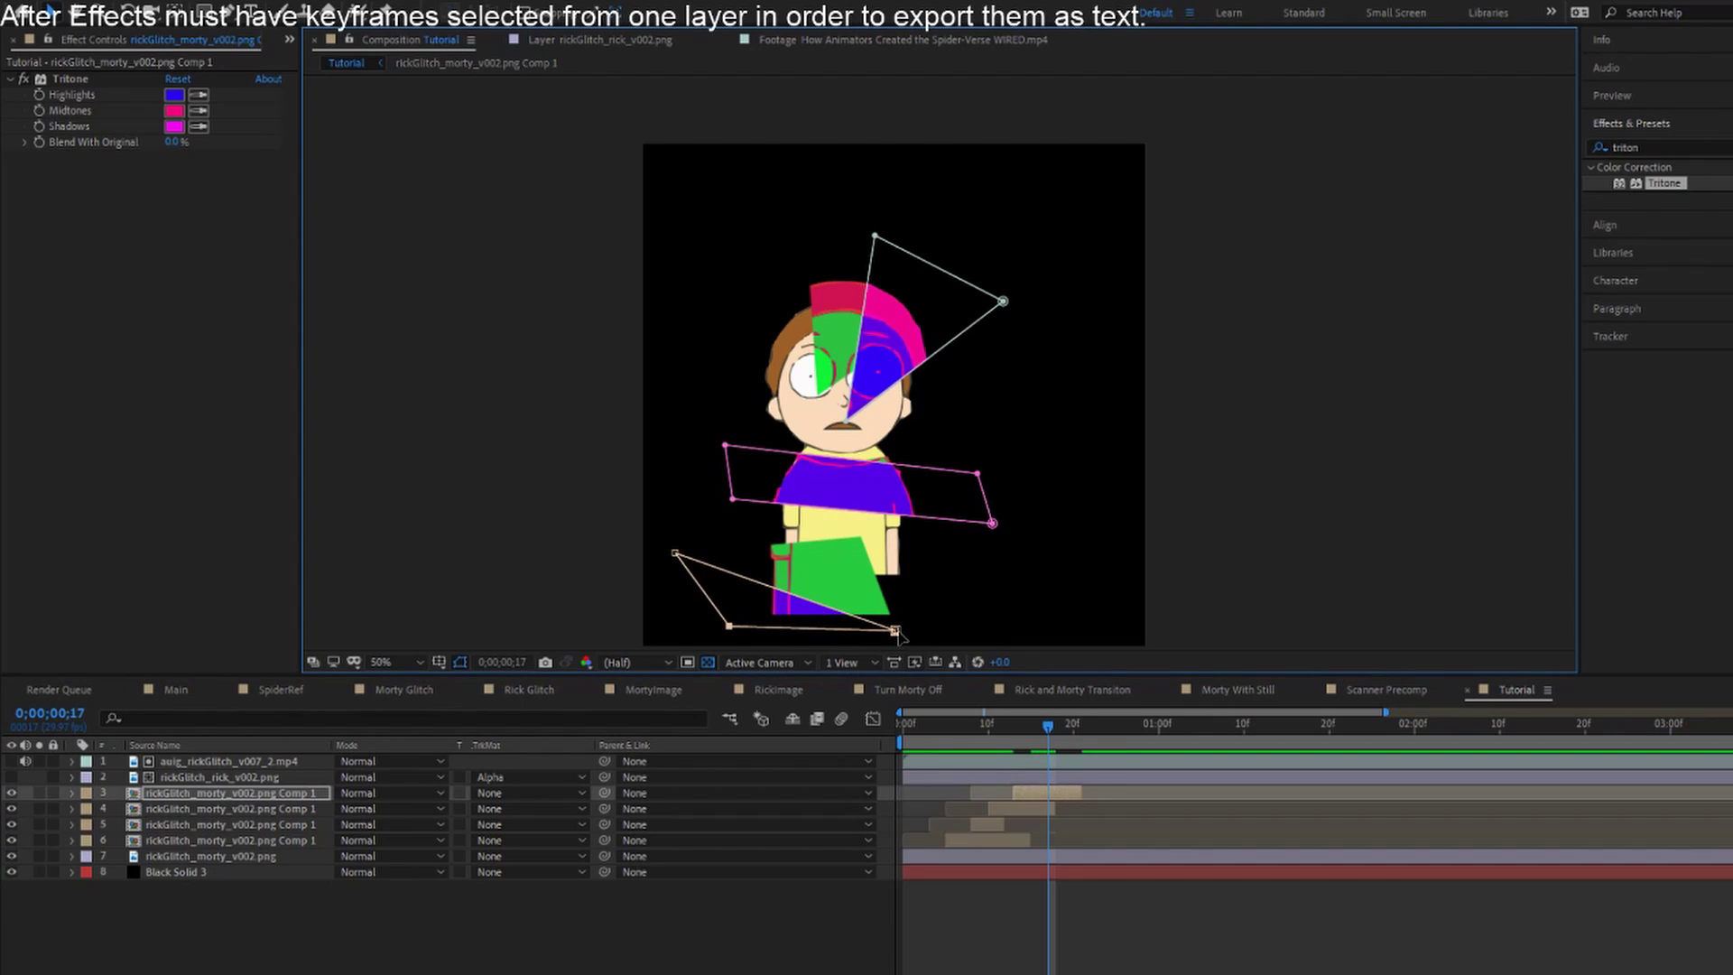
pyautogui.moveTo(896, 631); pyautogui.dragTo(729, 622)
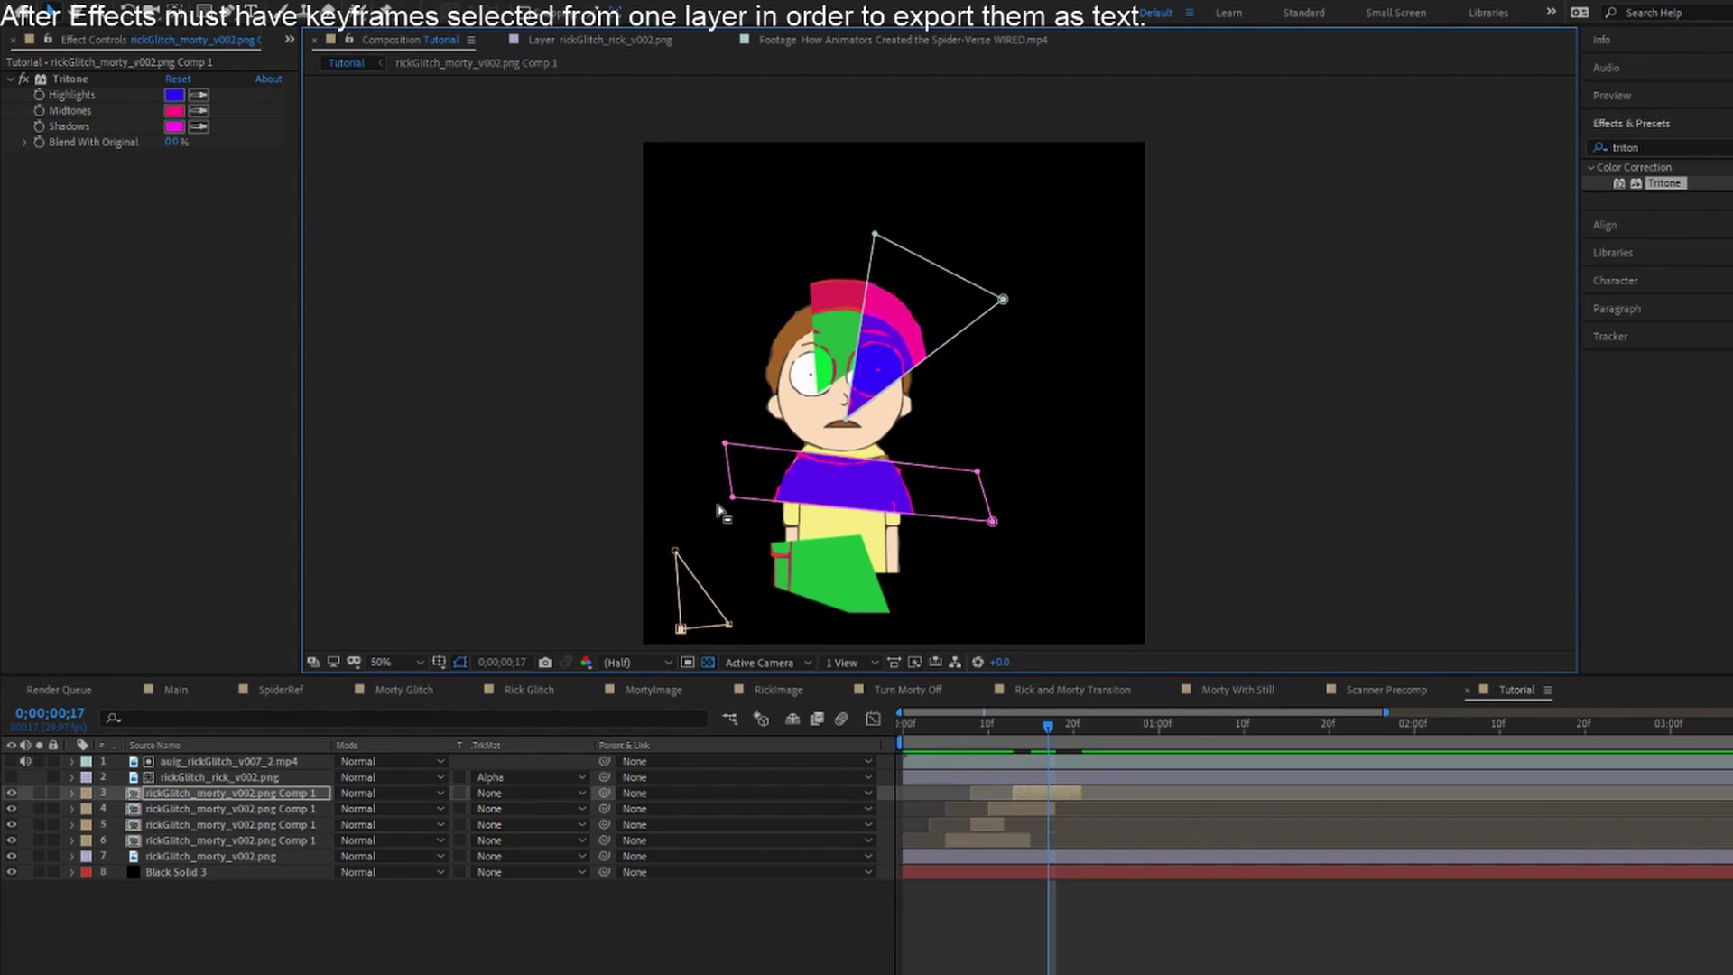
pyautogui.moveTo(732, 497)
pyautogui.mouseDown()
pyautogui.moveTo(769, 469)
pyautogui.moveTo(751, 485)
pyautogui.mouseUp()
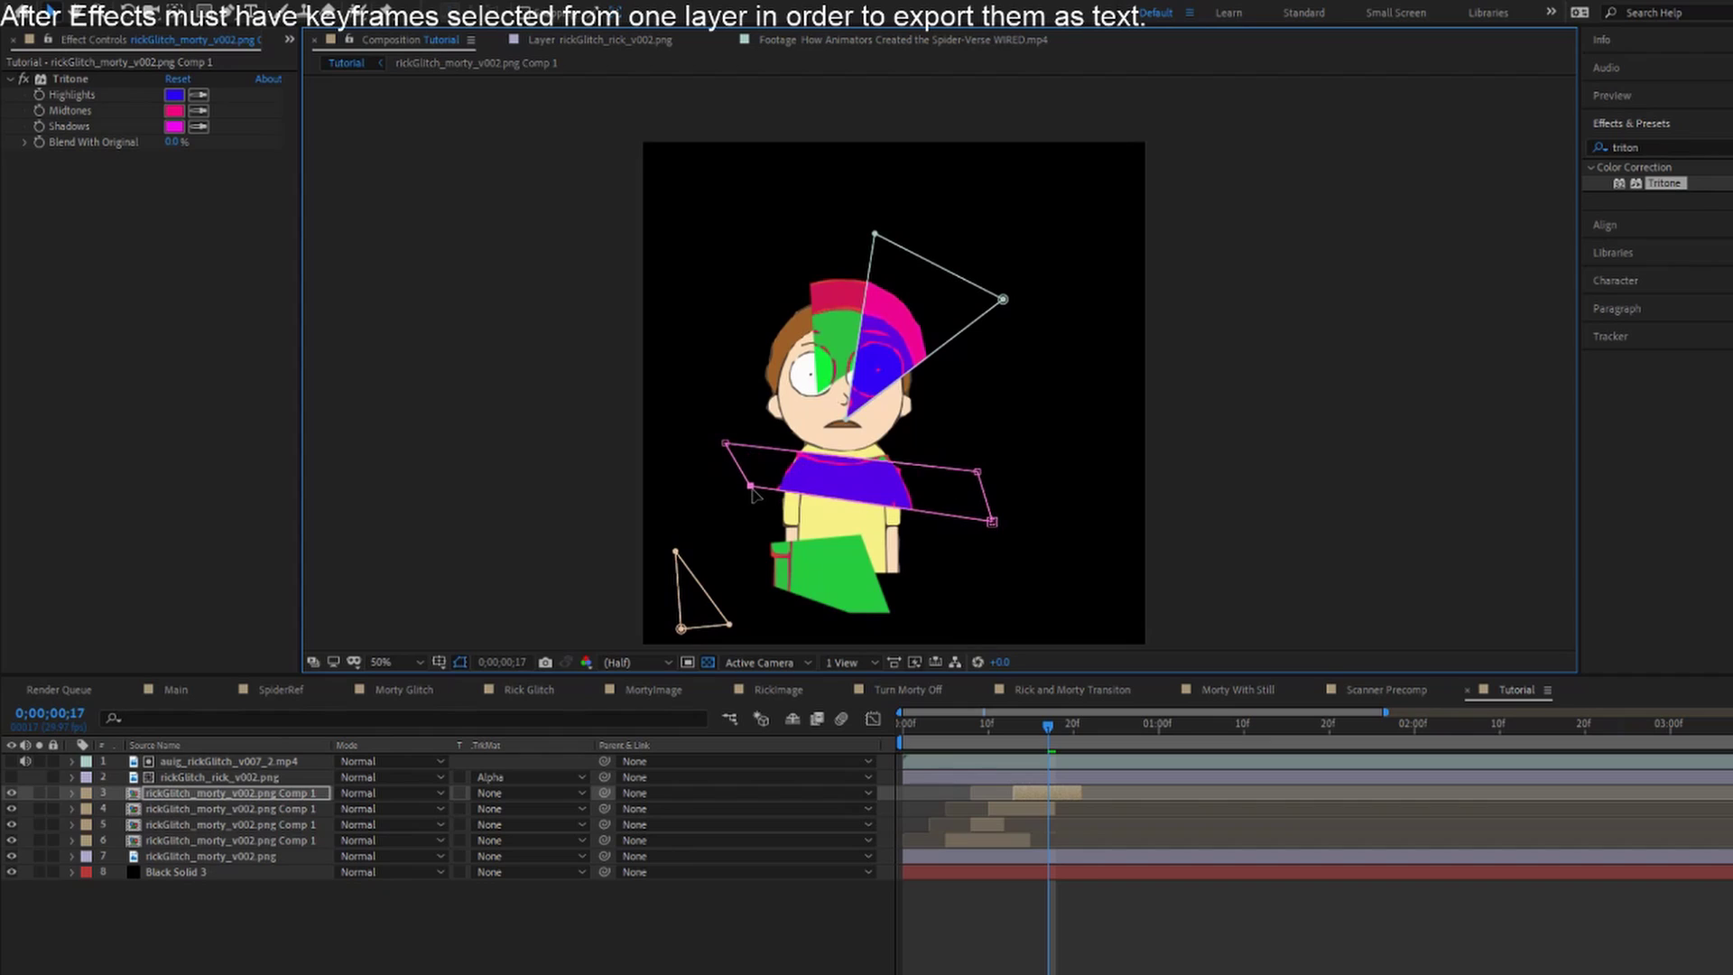
pyautogui.moveTo(980, 471); pyautogui.dragTo(992, 470)
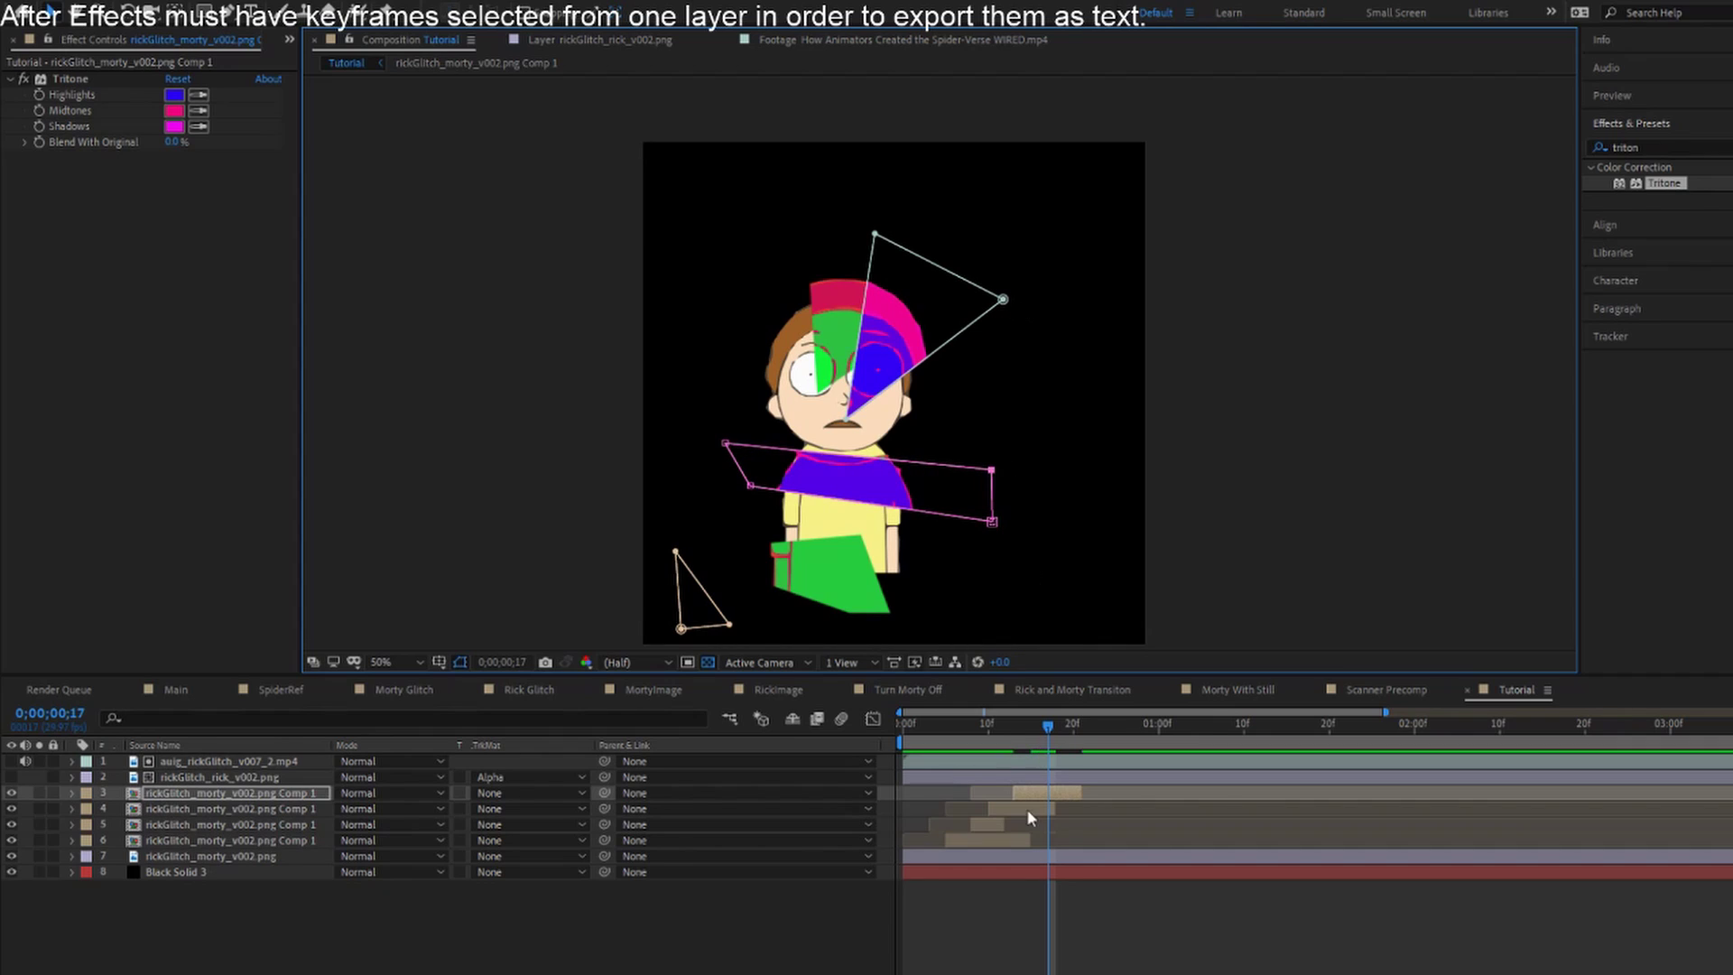
# Duplicate the blue-violet layer, shift the copy to start at about frame 16, and at frame 19 set its Tritone highlights to black
pyautogui.click(268, 798)
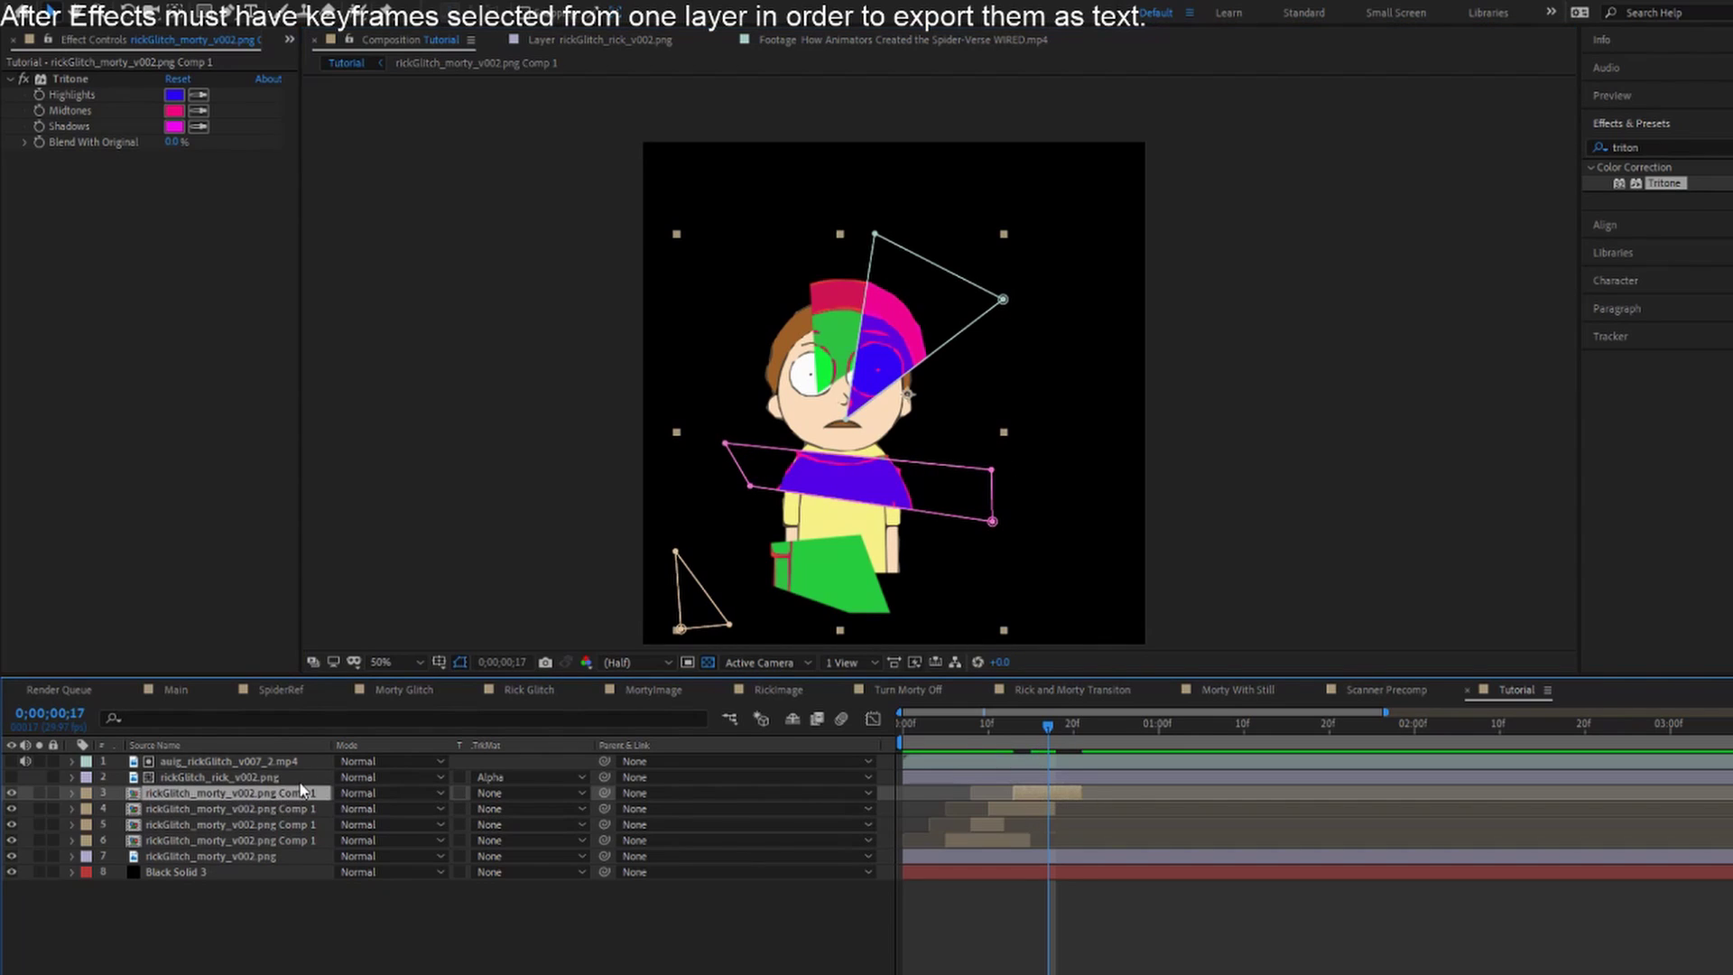
pyautogui.hotkey('ctrl', 'd')
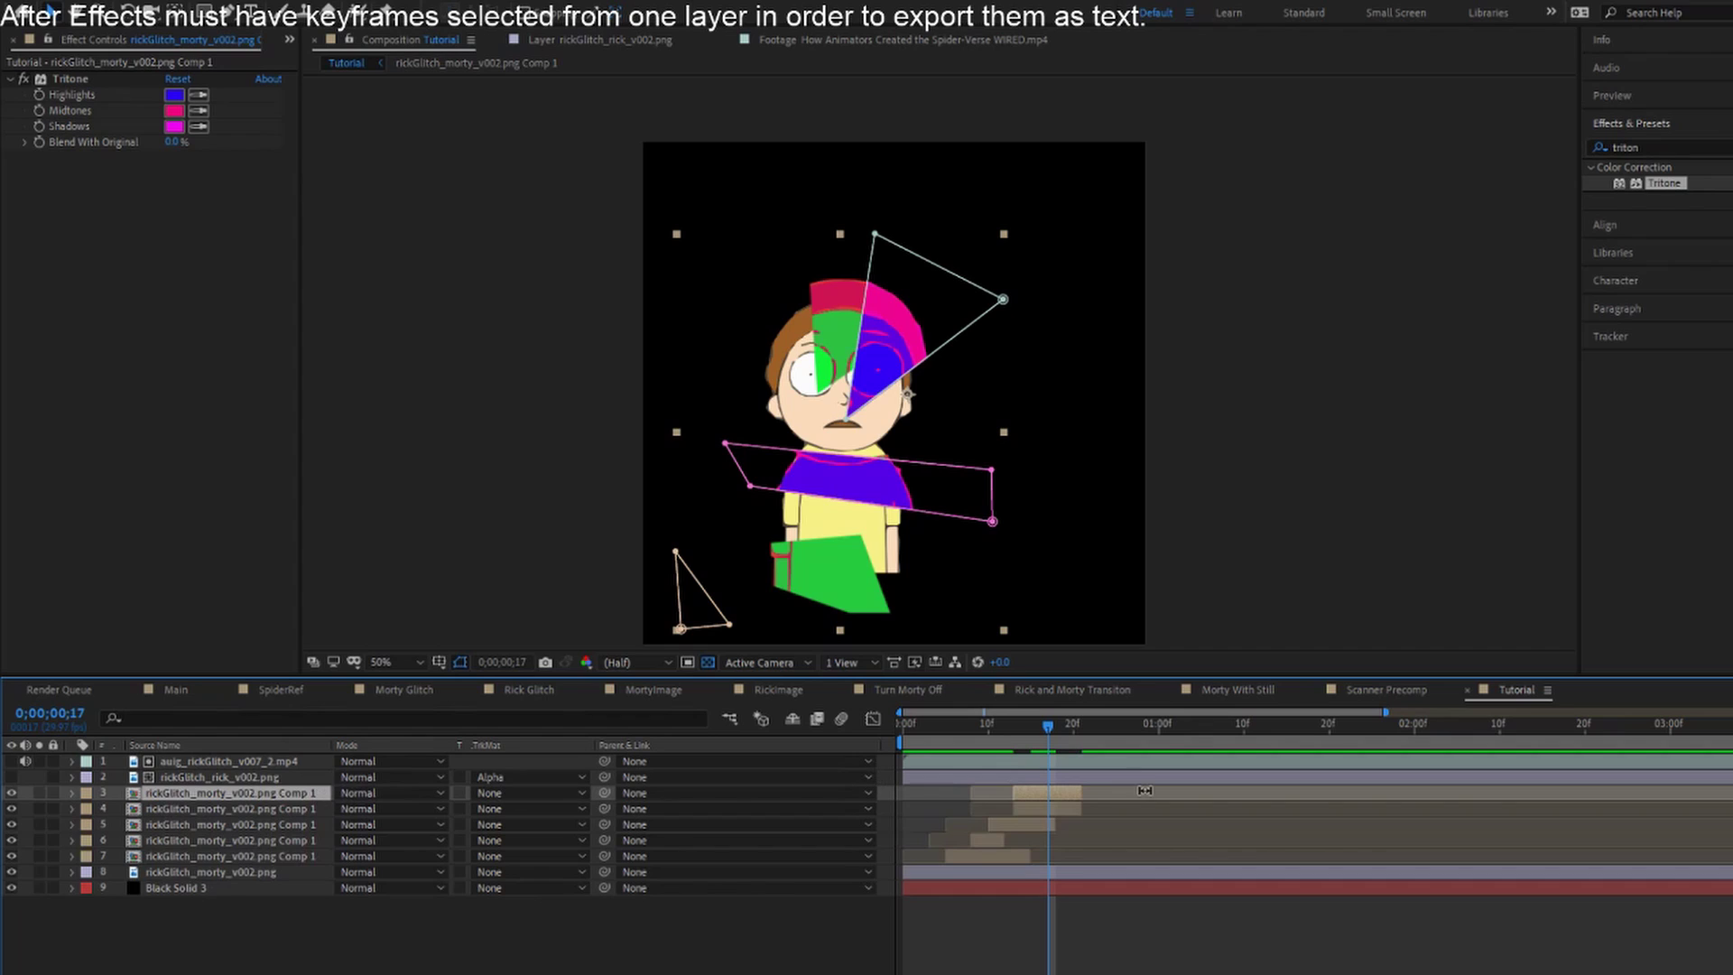
pyautogui.moveTo(1025, 795)
pyautogui.mouseDown()
pyautogui.moveTo(1076, 792)
pyautogui.moveTo(1079, 813)
pyautogui.moveTo(1053, 812)
pyautogui.mouseUp()
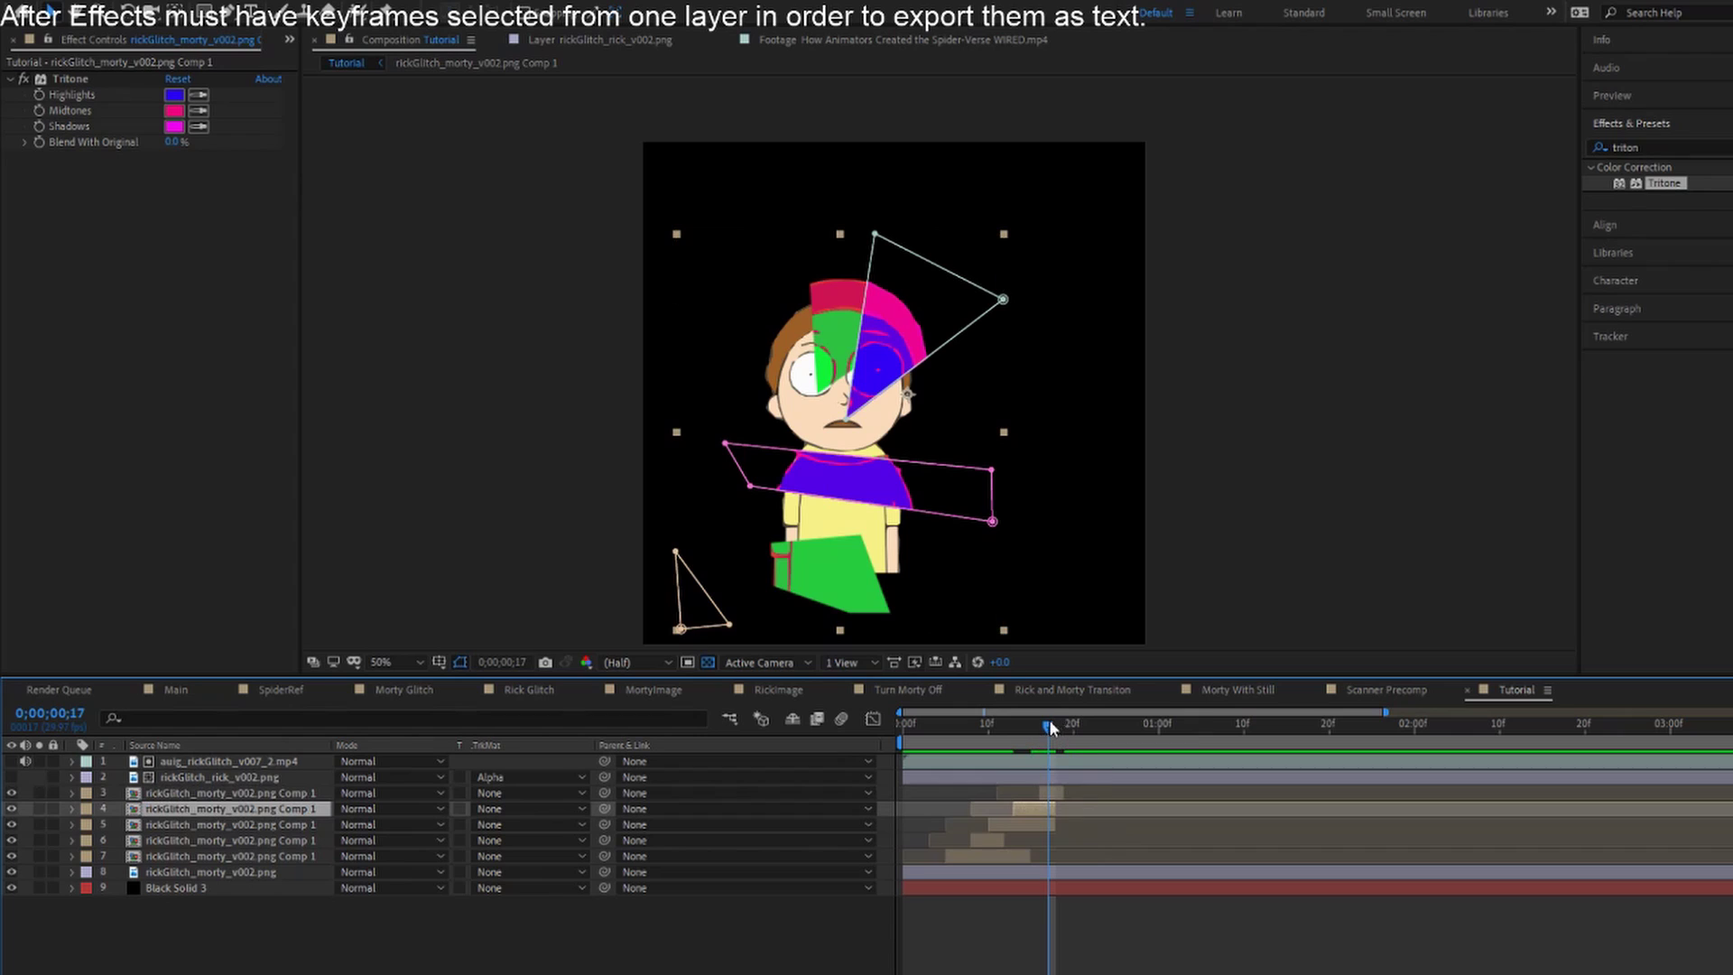
pyautogui.click(1065, 792)
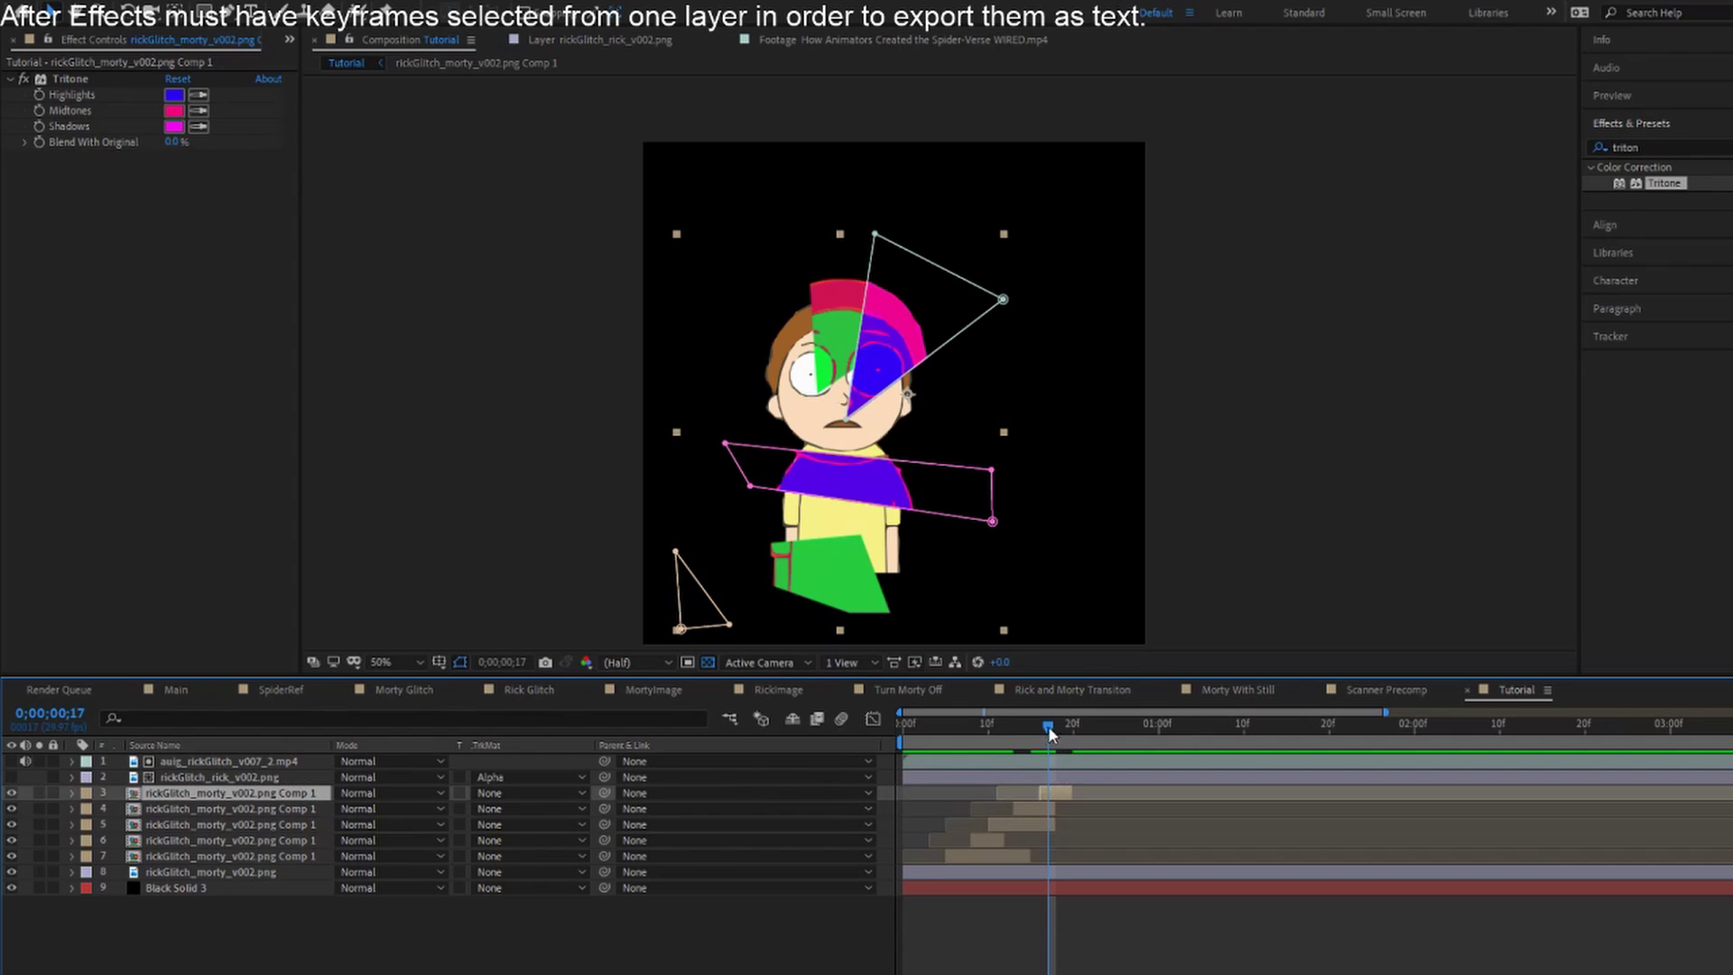
pyautogui.moveTo(1048, 726); pyautogui.dragTo(1062, 727)
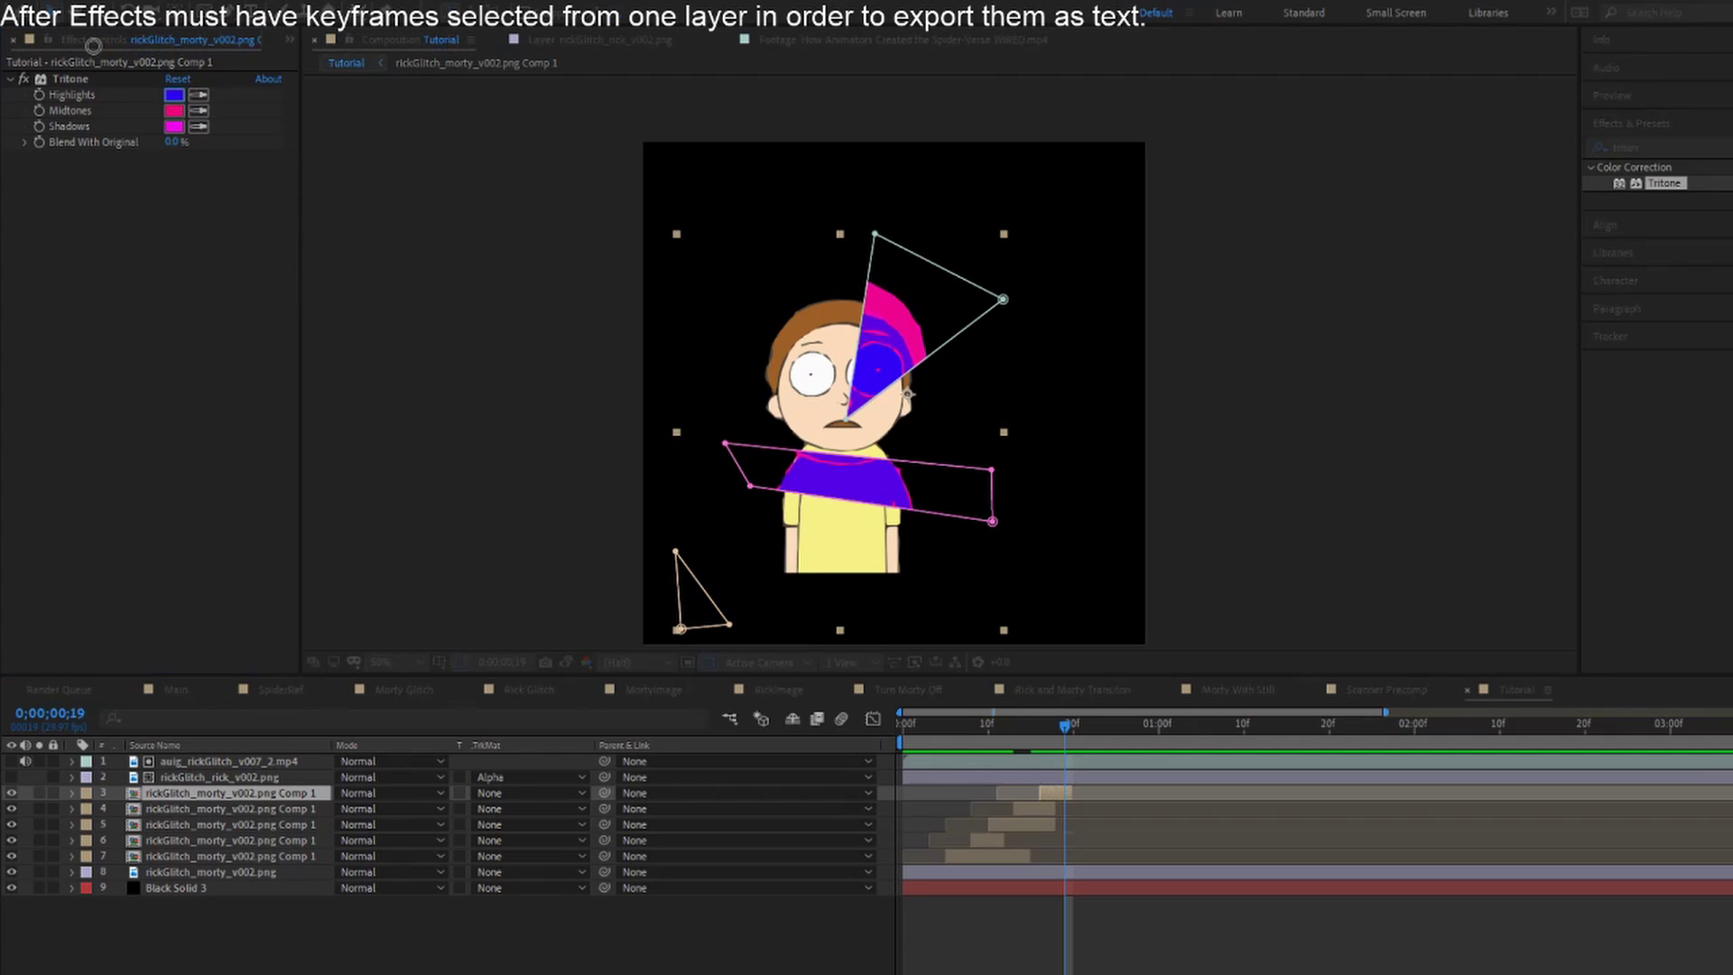
pyautogui.click(226, 193)
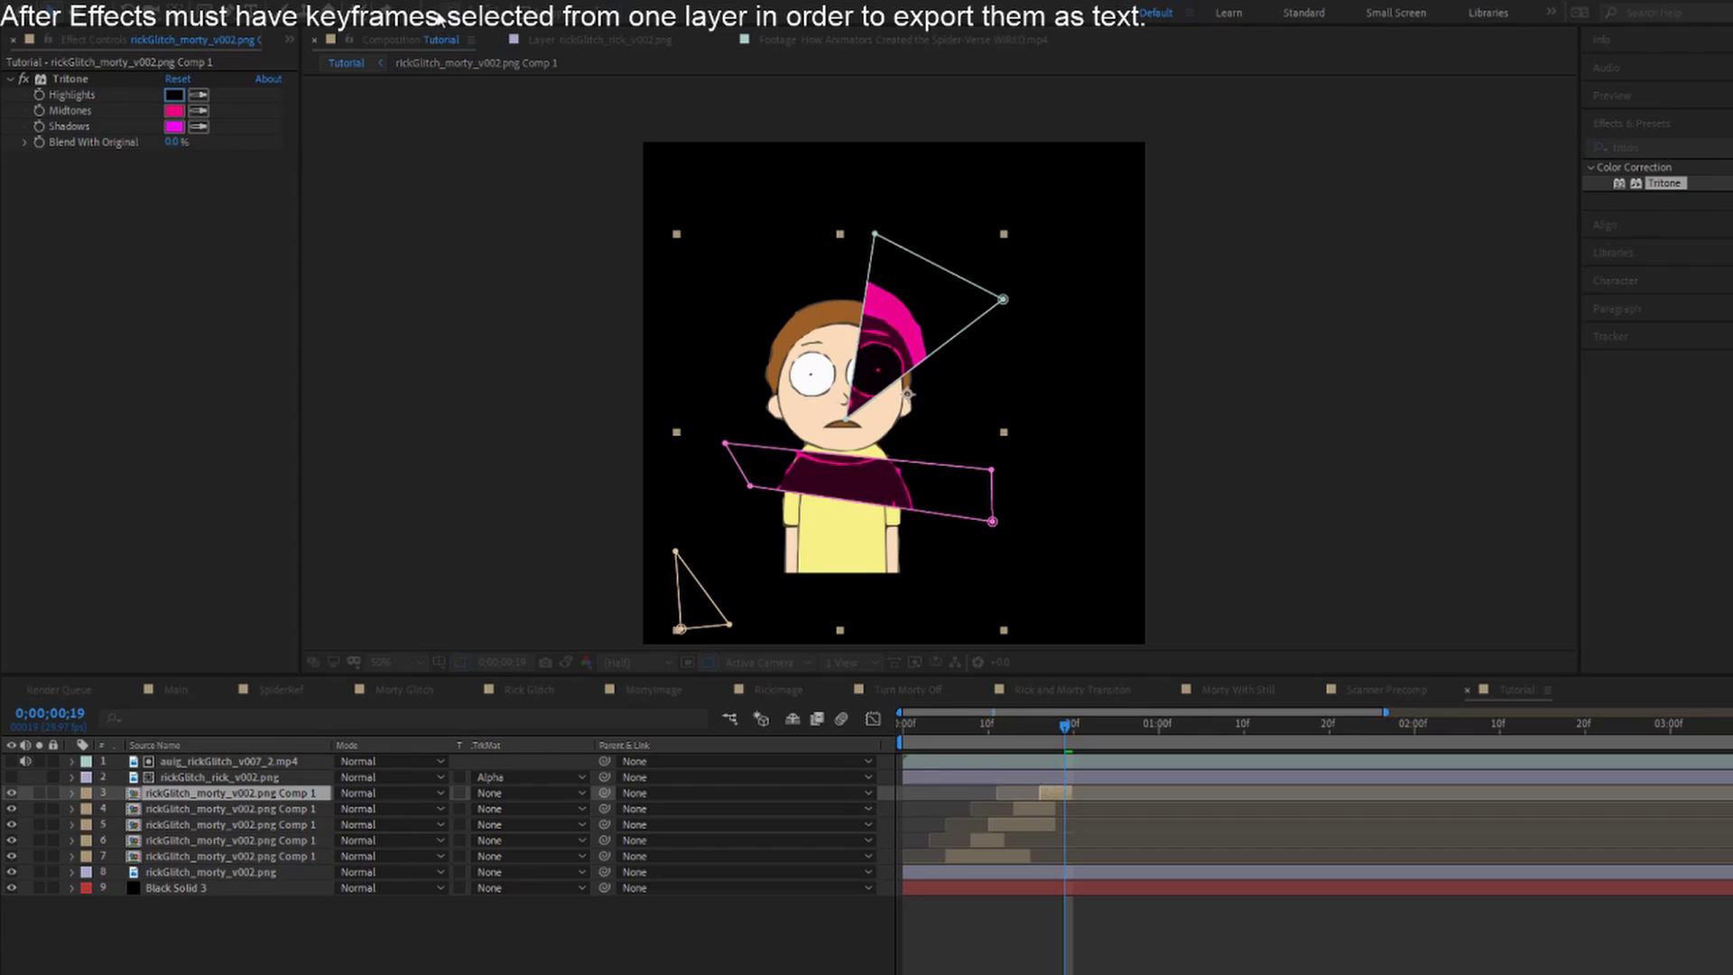
# Reshape the newest copy's hair mask into a large triangle covering the pink hair, eye and ear on one side of Morty's head
pyautogui.moveTo(1004, 301); pyautogui.dragTo(1042, 356)
pyautogui.moveTo(874, 233); pyautogui.dragTo(935, 238)
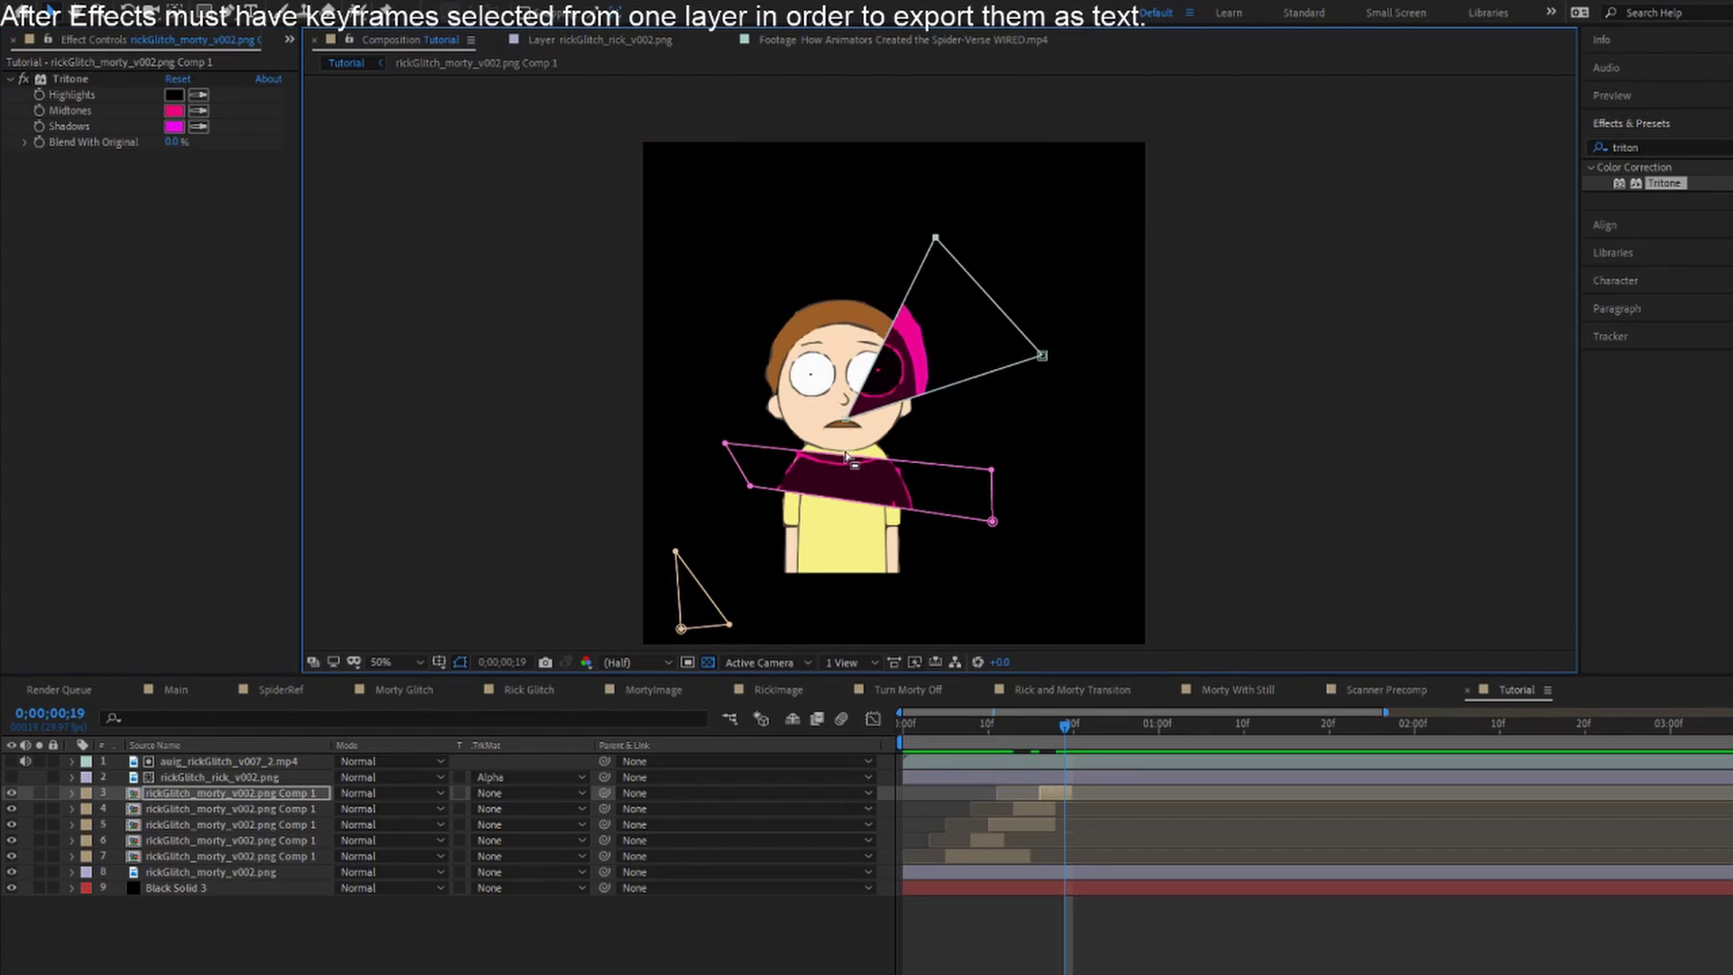
pyautogui.moveTo(830, 422); pyautogui.dragTo(820, 391)
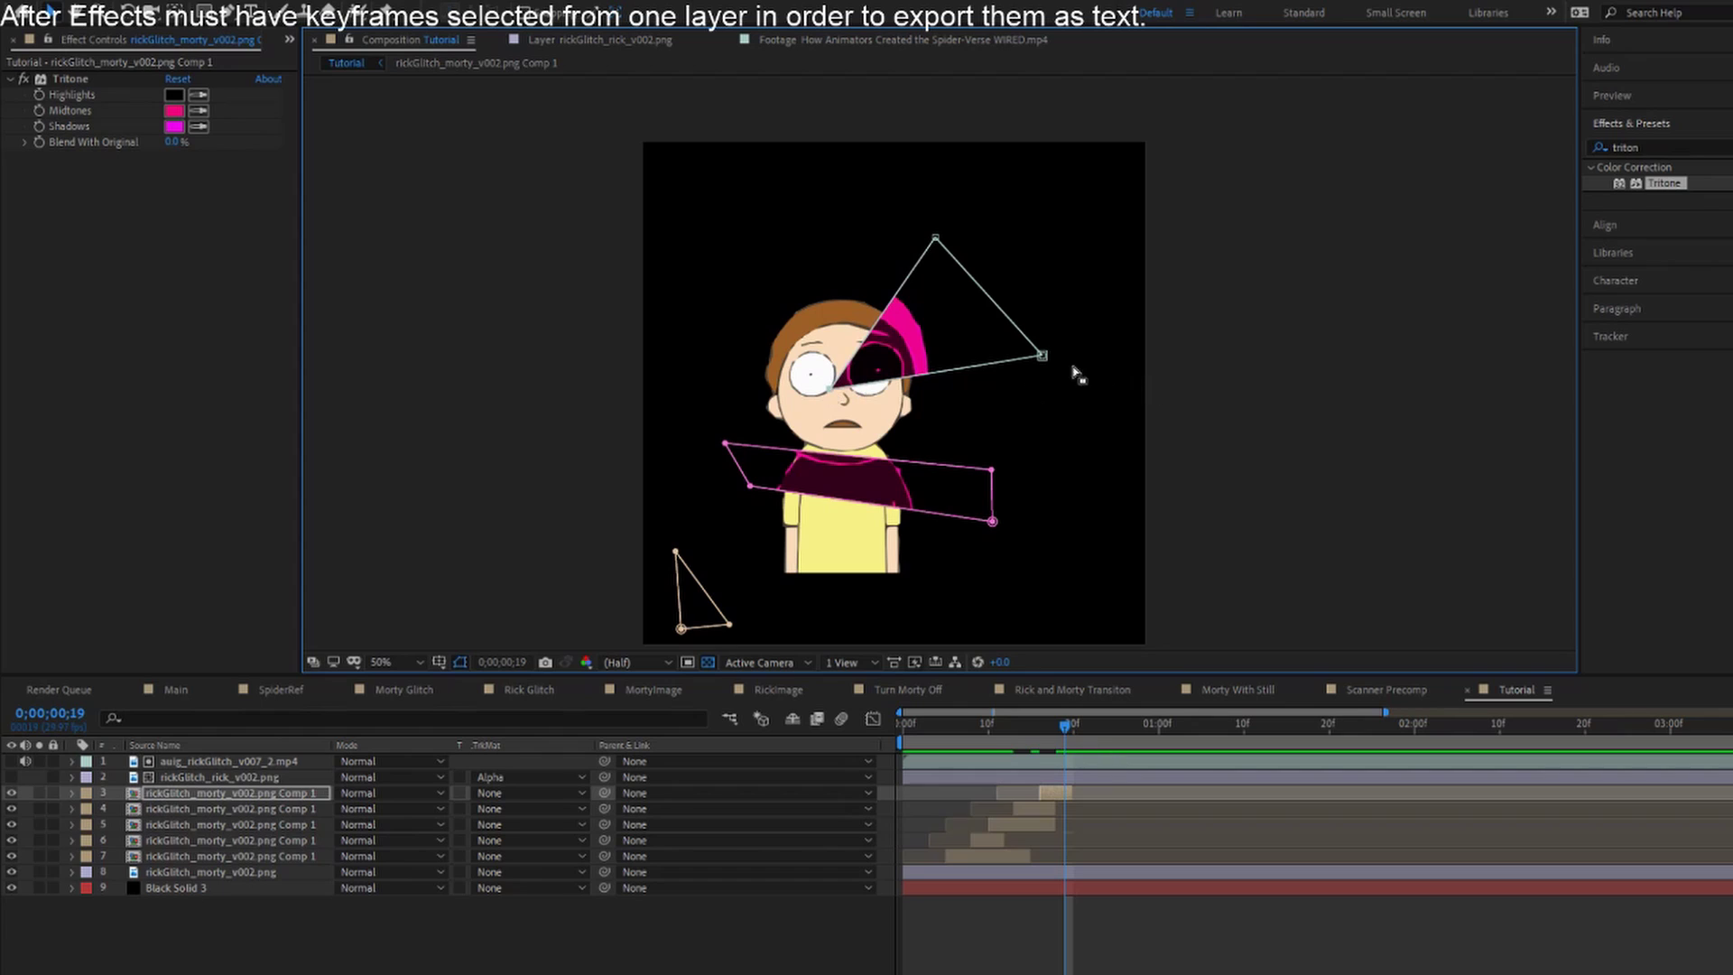
pyautogui.moveTo(1044, 358); pyautogui.dragTo(1041, 488)
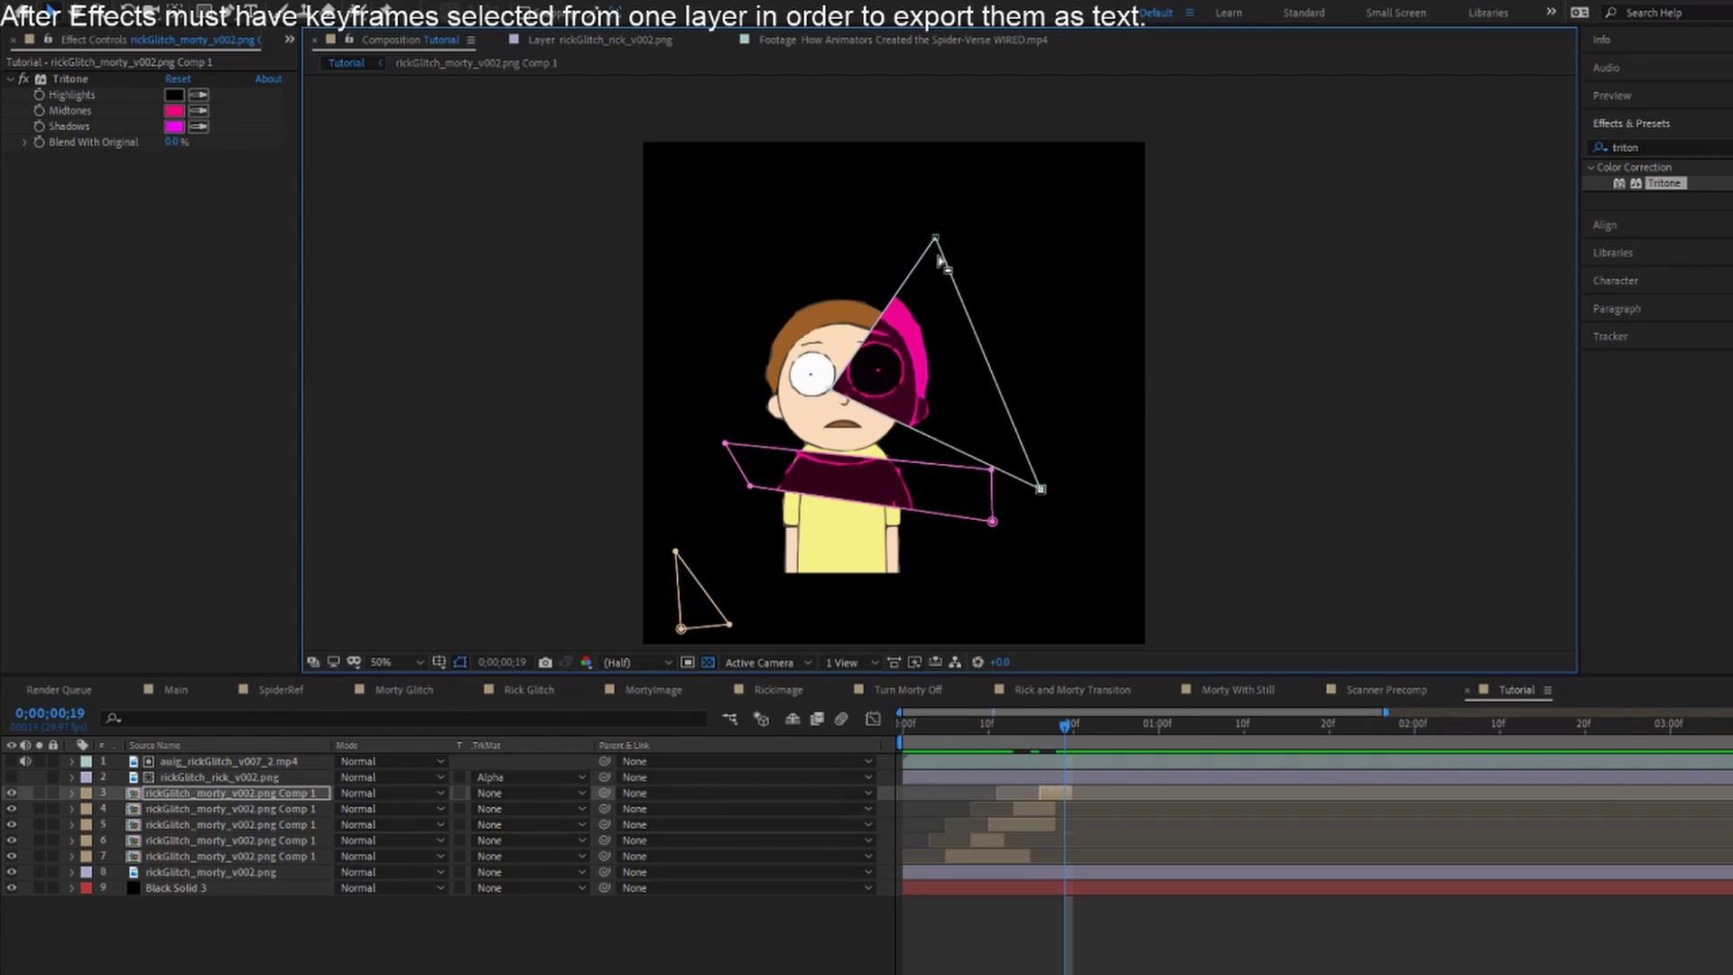
pyautogui.moveTo(935, 238); pyautogui.dragTo(896, 171)
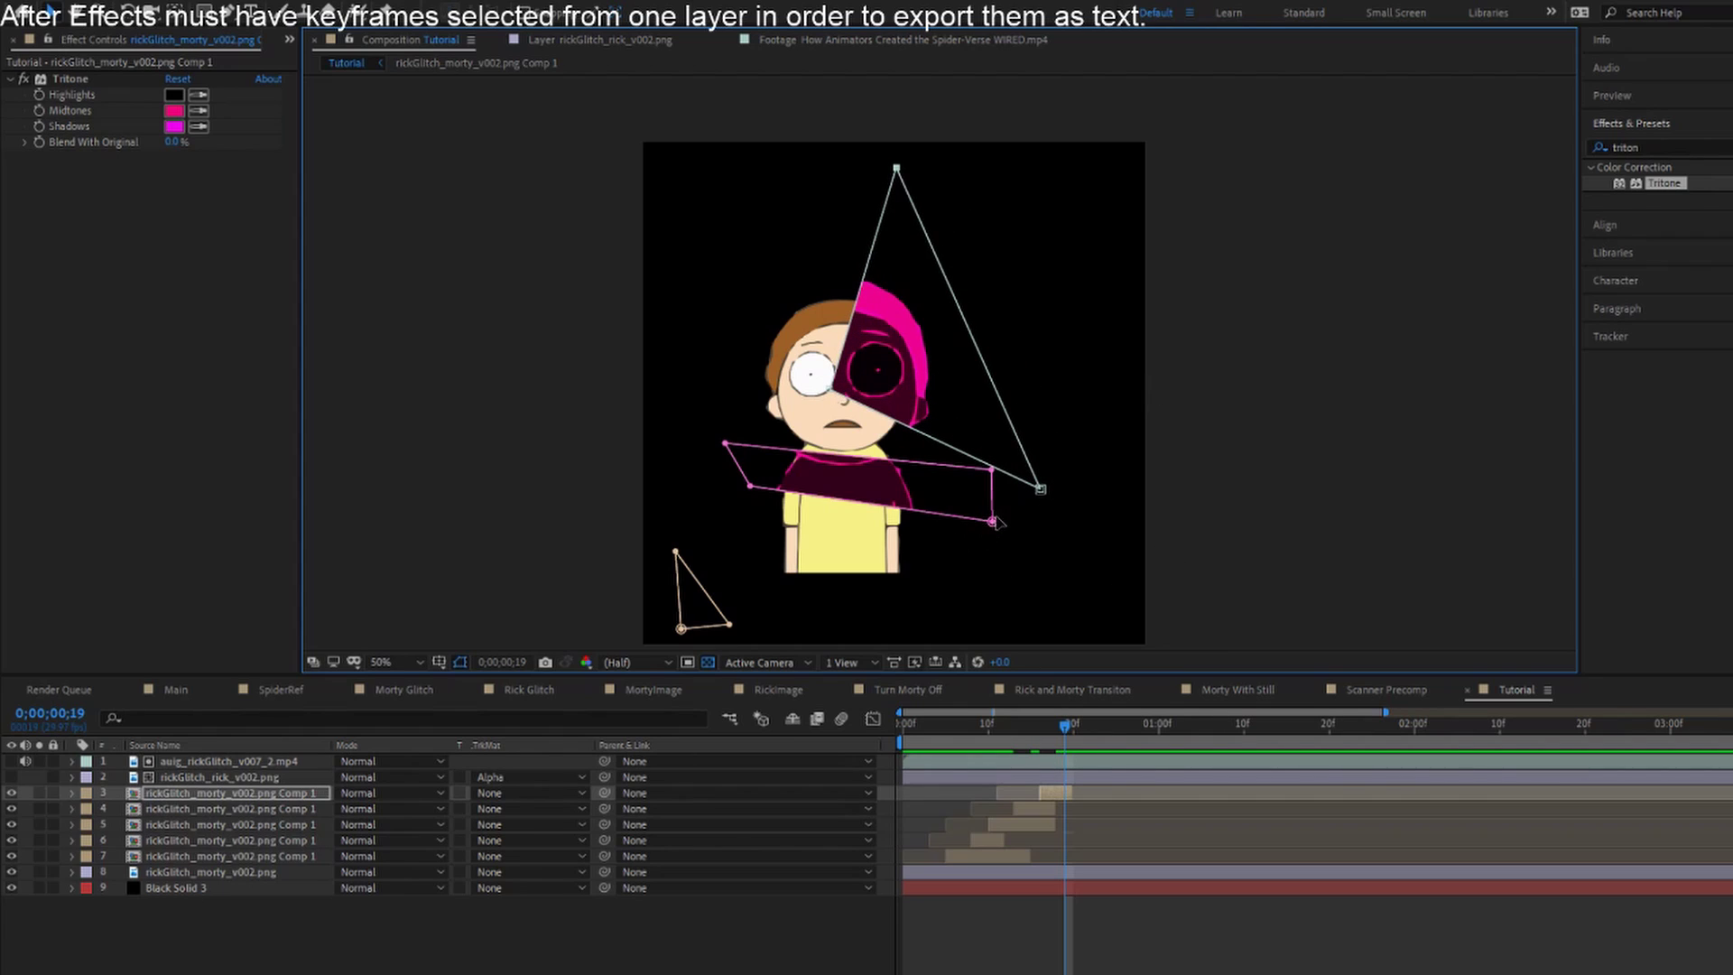
# Reshape the newest copy's chest mask into a diamond around Morty's arm on the same side as the masked eye
pyautogui.moveTo(992, 522); pyautogui.dragTo(971, 586)
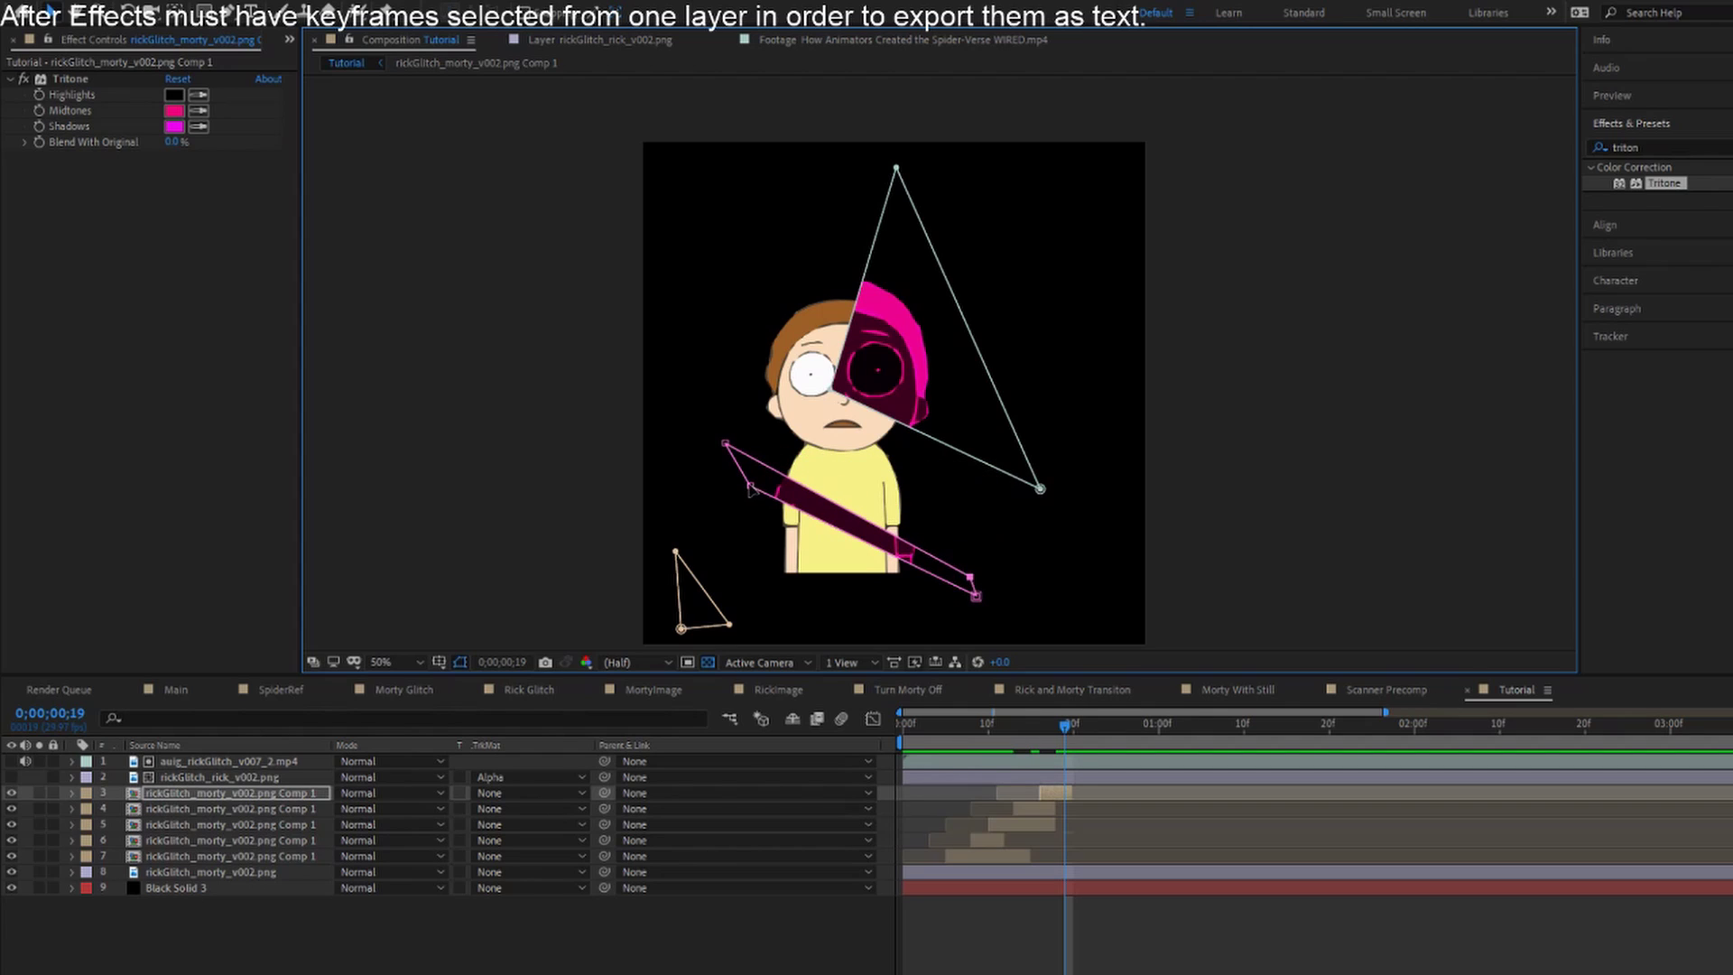
pyautogui.moveTo(750, 489); pyautogui.dragTo(859, 561)
pyautogui.moveTo(977, 596); pyautogui.dragTo(921, 632)
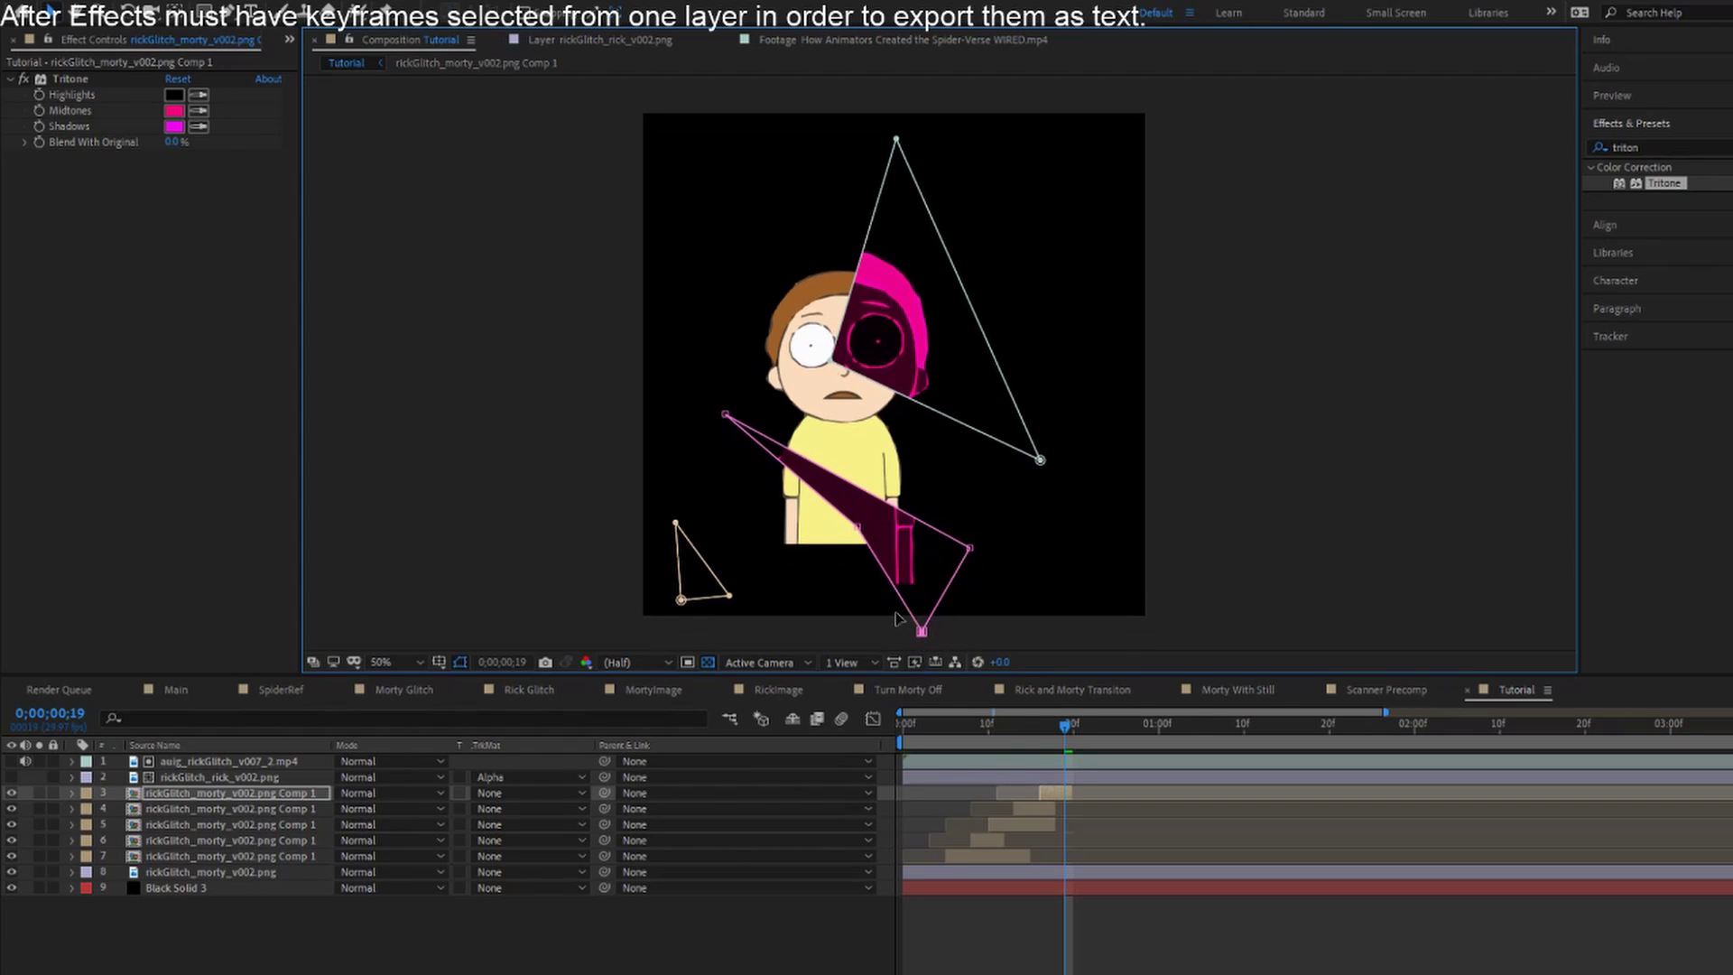
pyautogui.moveTo(727, 416); pyautogui.dragTo(901, 432)
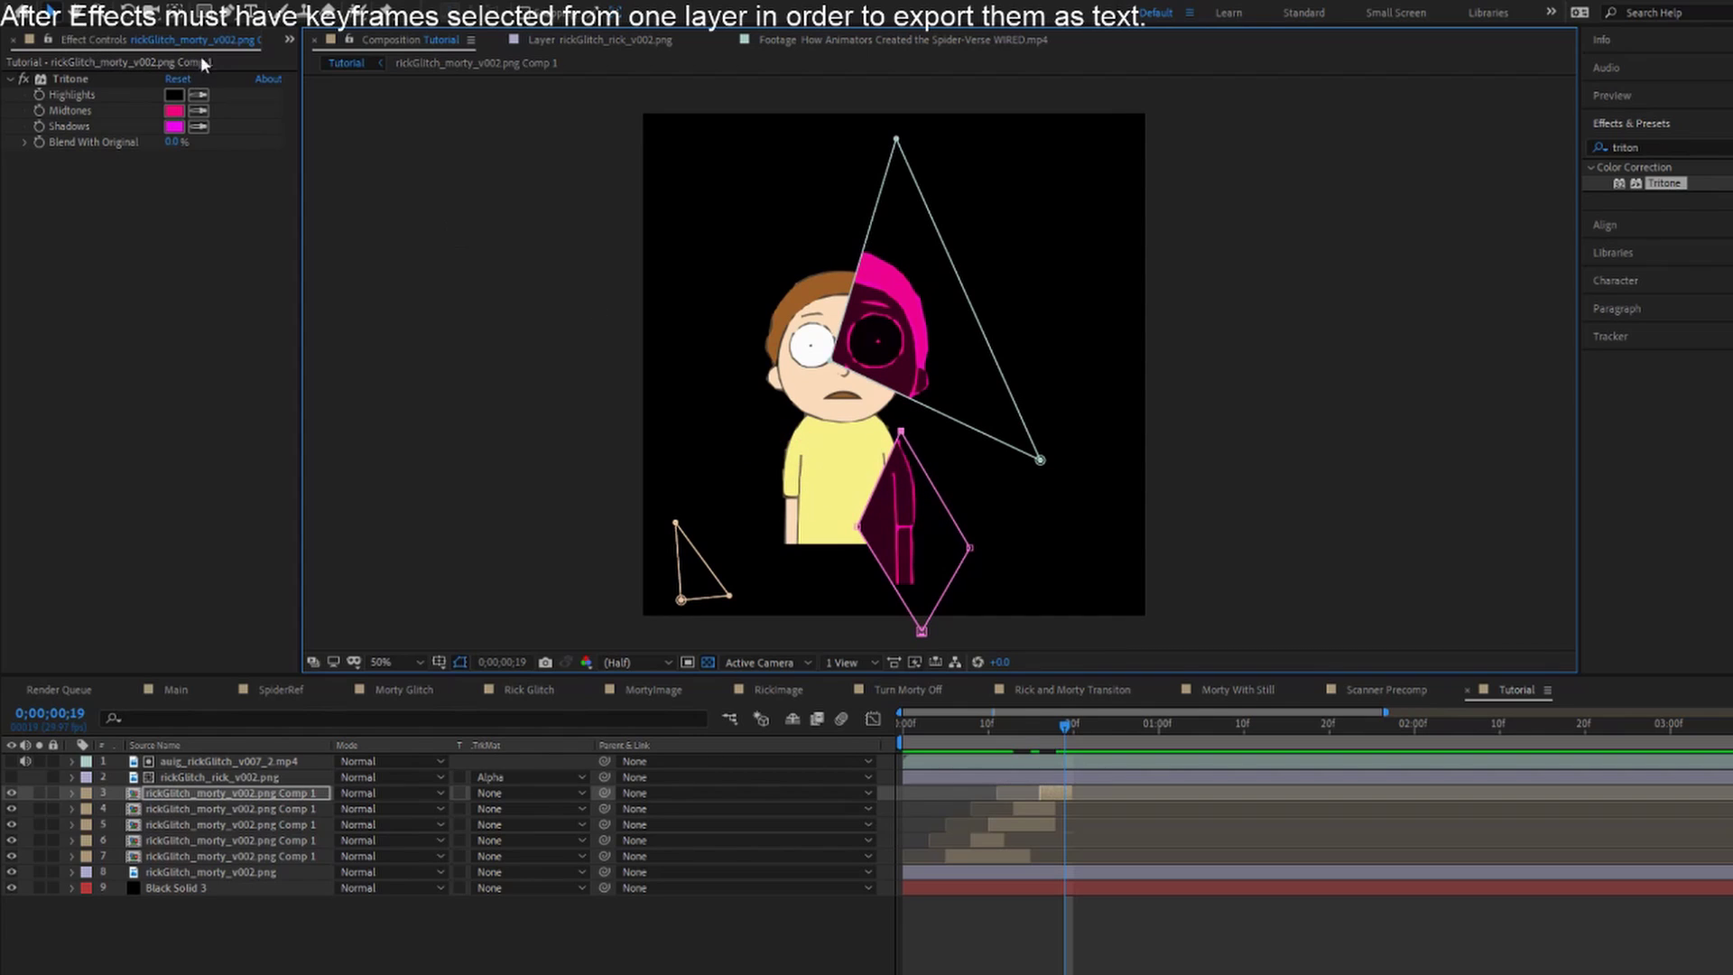
# Draw a triangular Pen mask over Morty's other shoulder and arm on the newest copy
pyautogui.click(227, 11)
pyautogui.click(736, 464)
pyautogui.click(829, 446)
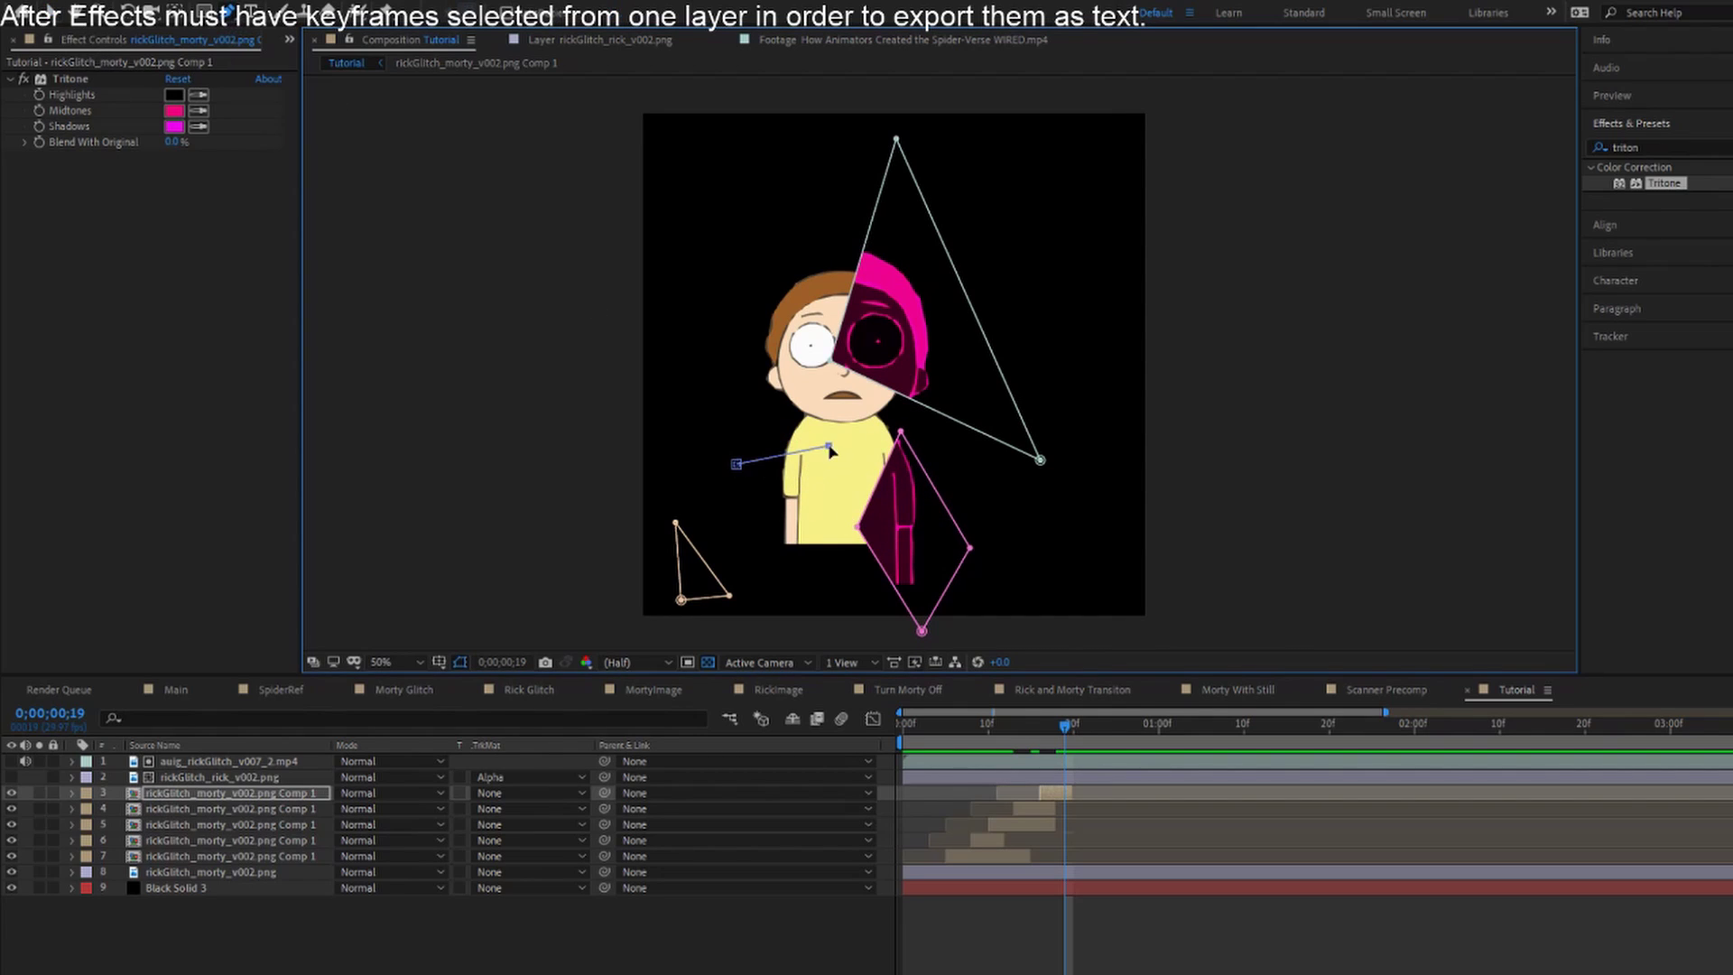
pyautogui.click(762, 595)
pyautogui.click(737, 464)
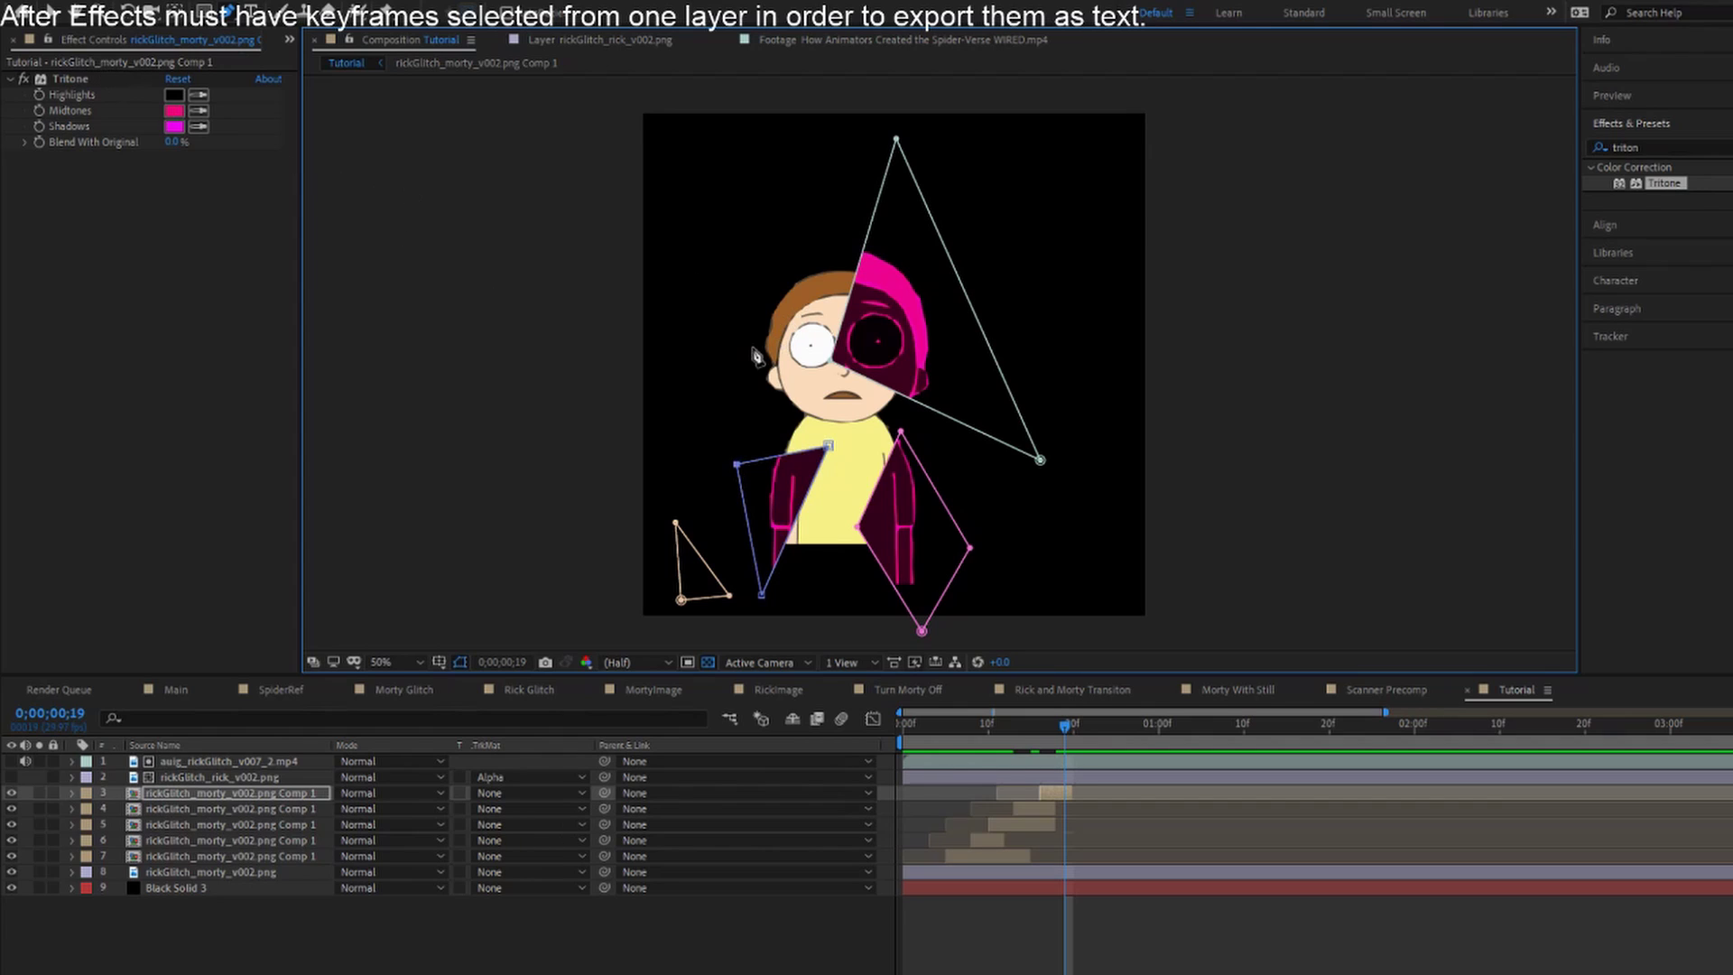
# Draw a four-cornered Pen mask over Morty's uncovered ear and cheek on the newest copy
pyautogui.click(697, 350)
pyautogui.click(757, 349)
pyautogui.click(803, 387)
pyautogui.click(737, 436)
pyautogui.click(696, 350)
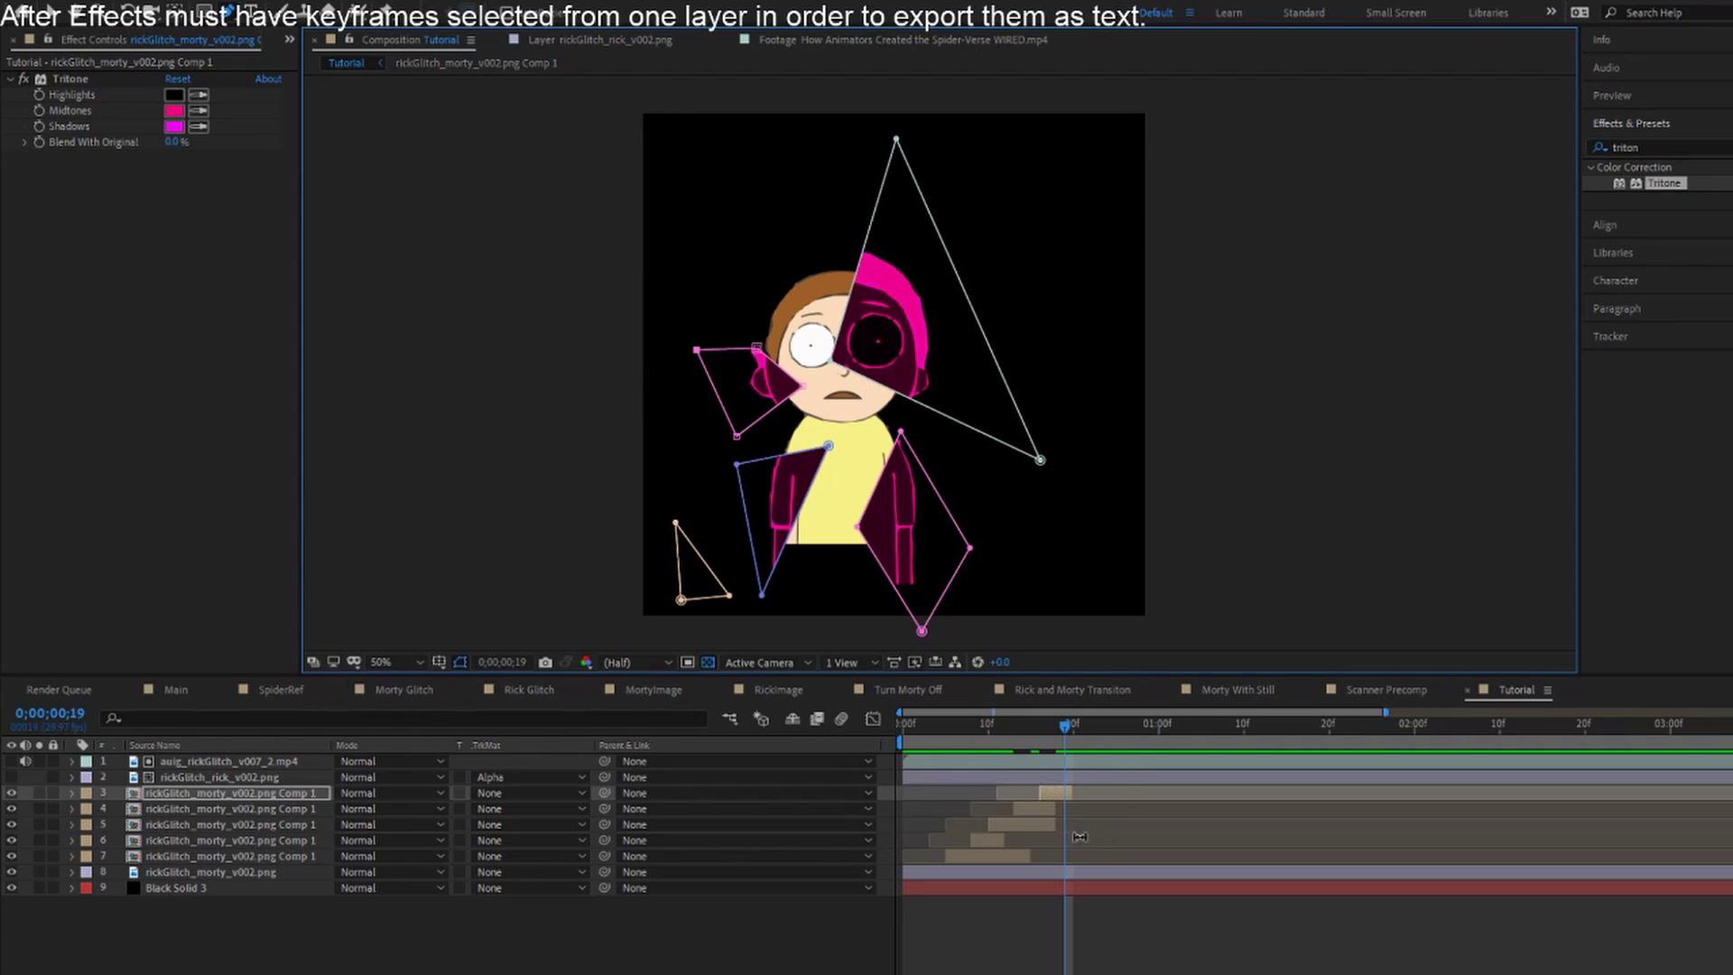
# Duplicate the black-and-pink layer, shift the copy to start at about frame 17, and extend the original to about frame 21
pyautogui.click(288, 795)
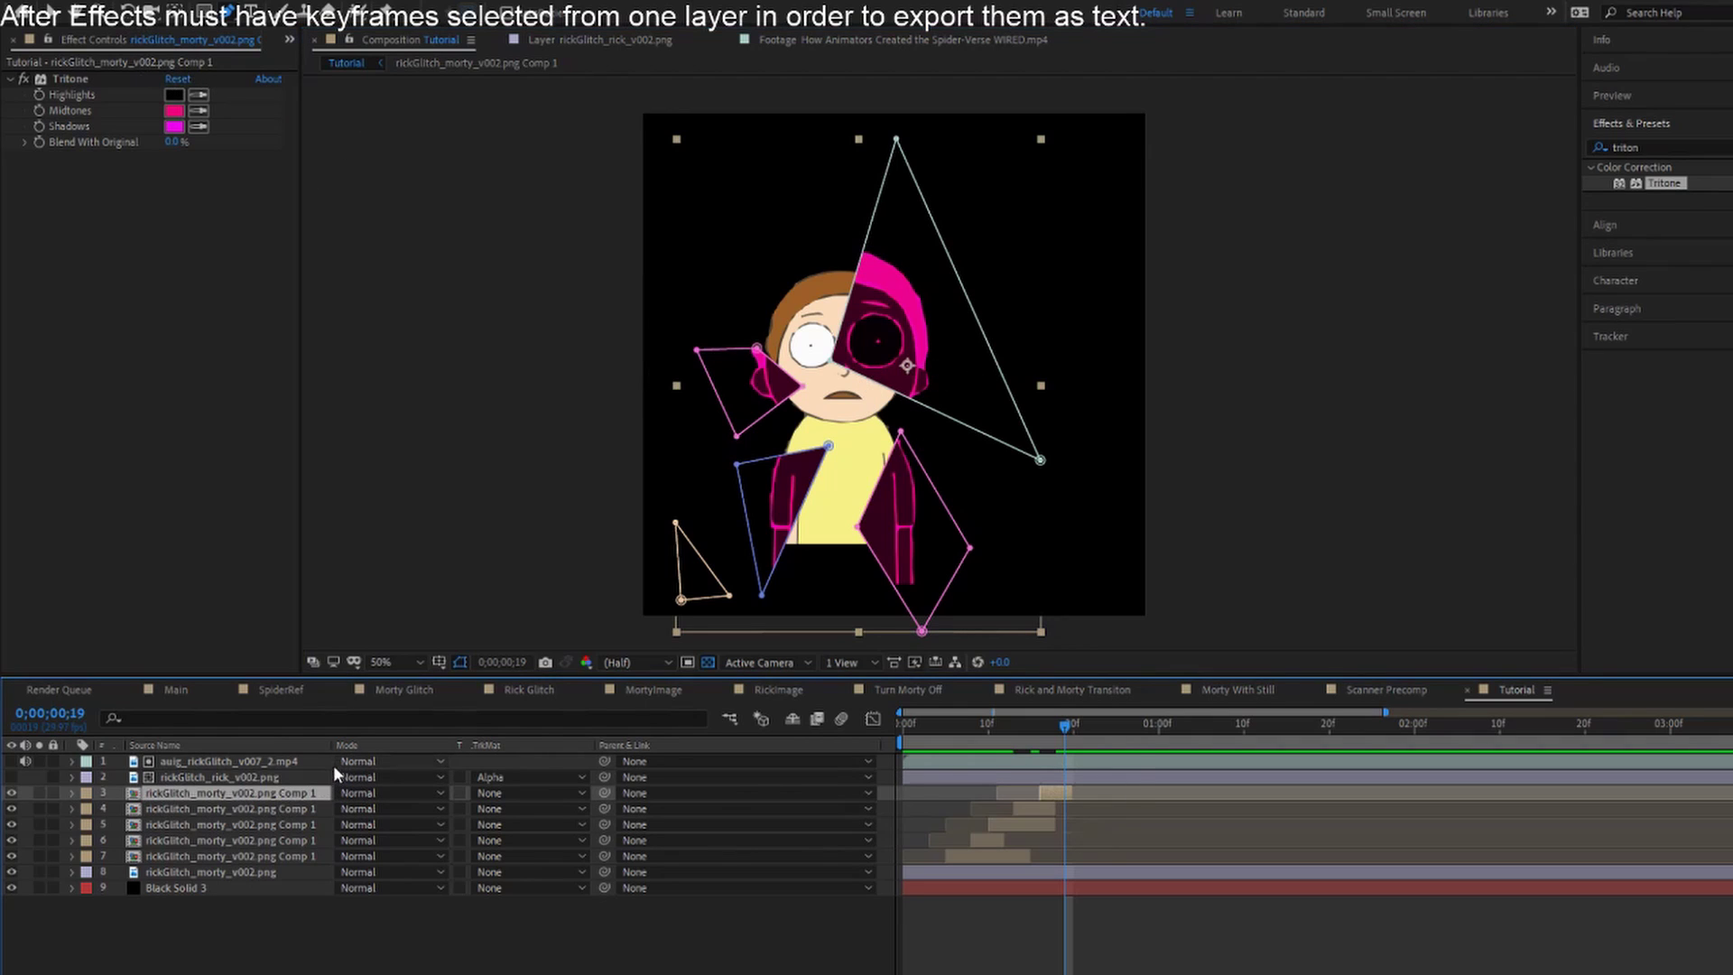
pyautogui.hotkey('ctrl', 'd')
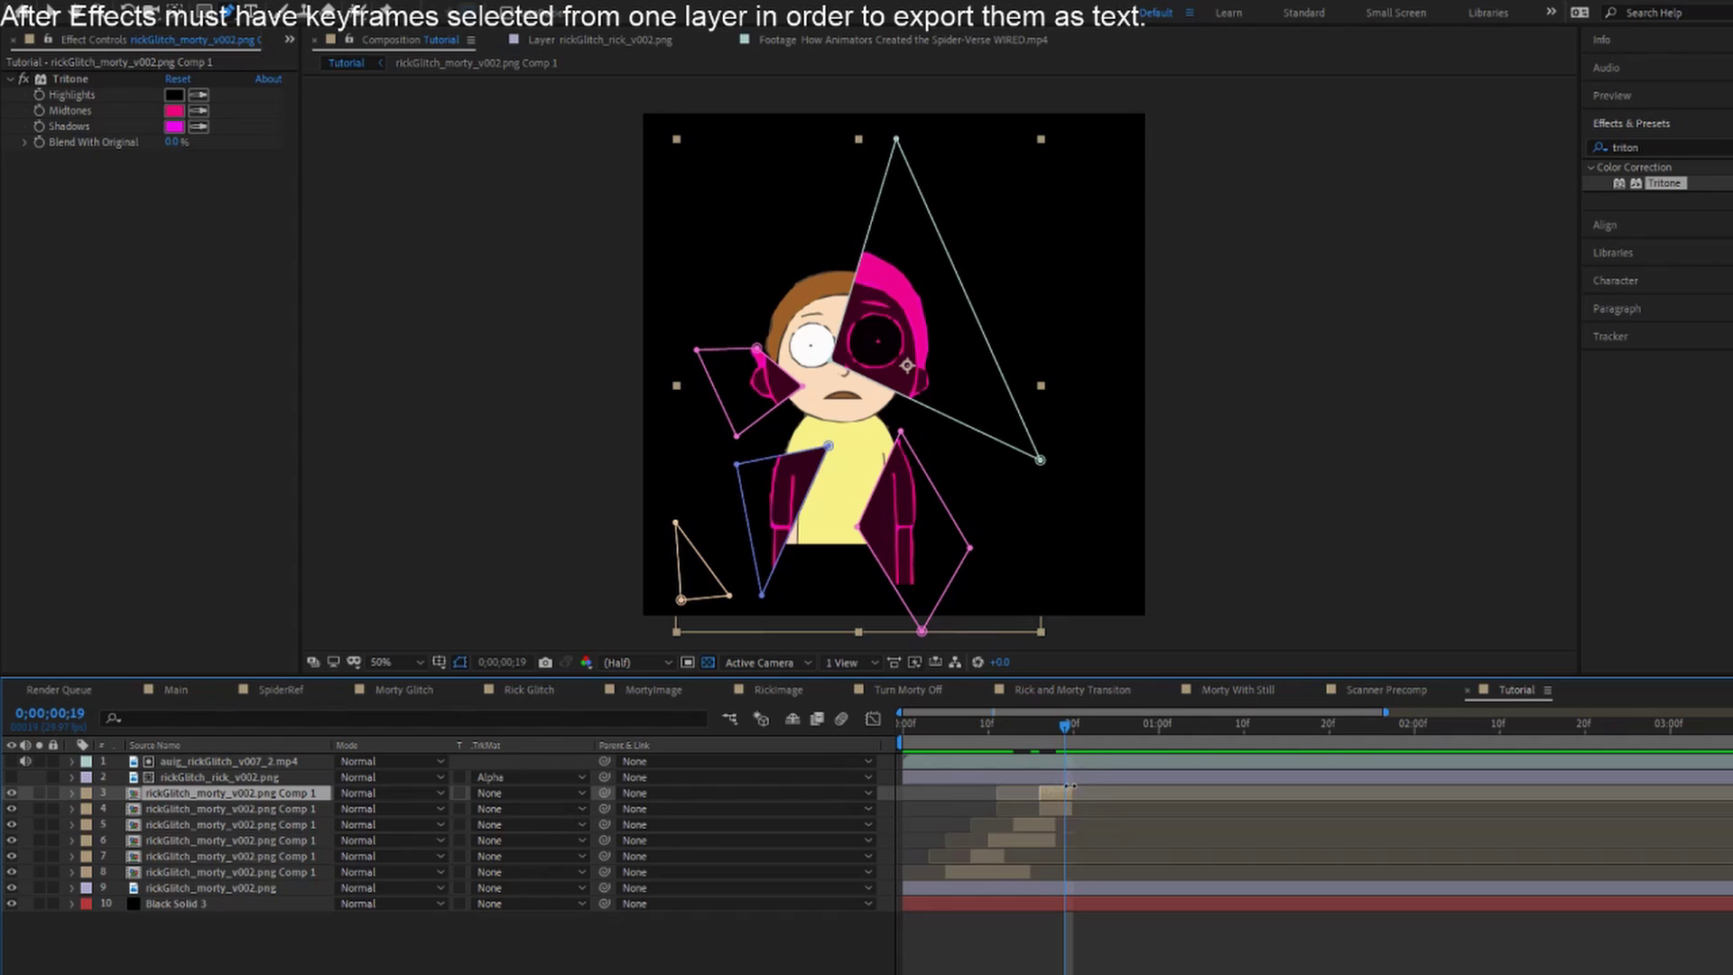
pyautogui.moveTo(1049, 789); pyautogui.dragTo(1060, 794)
pyautogui.click(1081, 810)
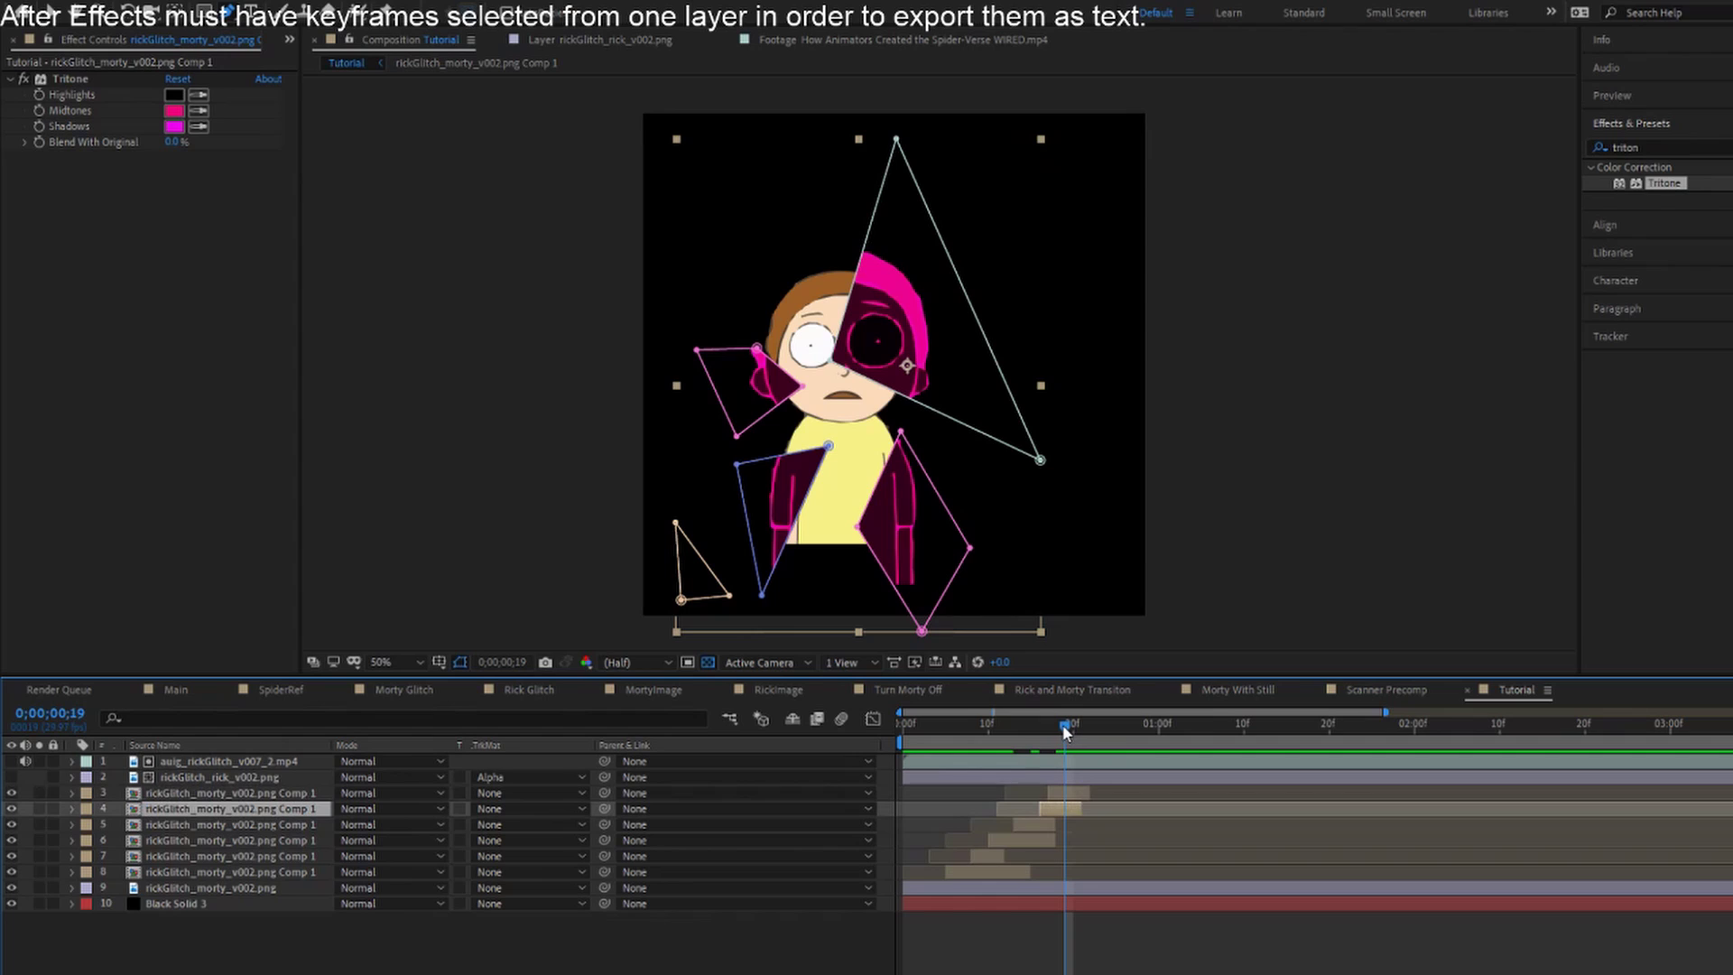
pyautogui.click(1081, 791)
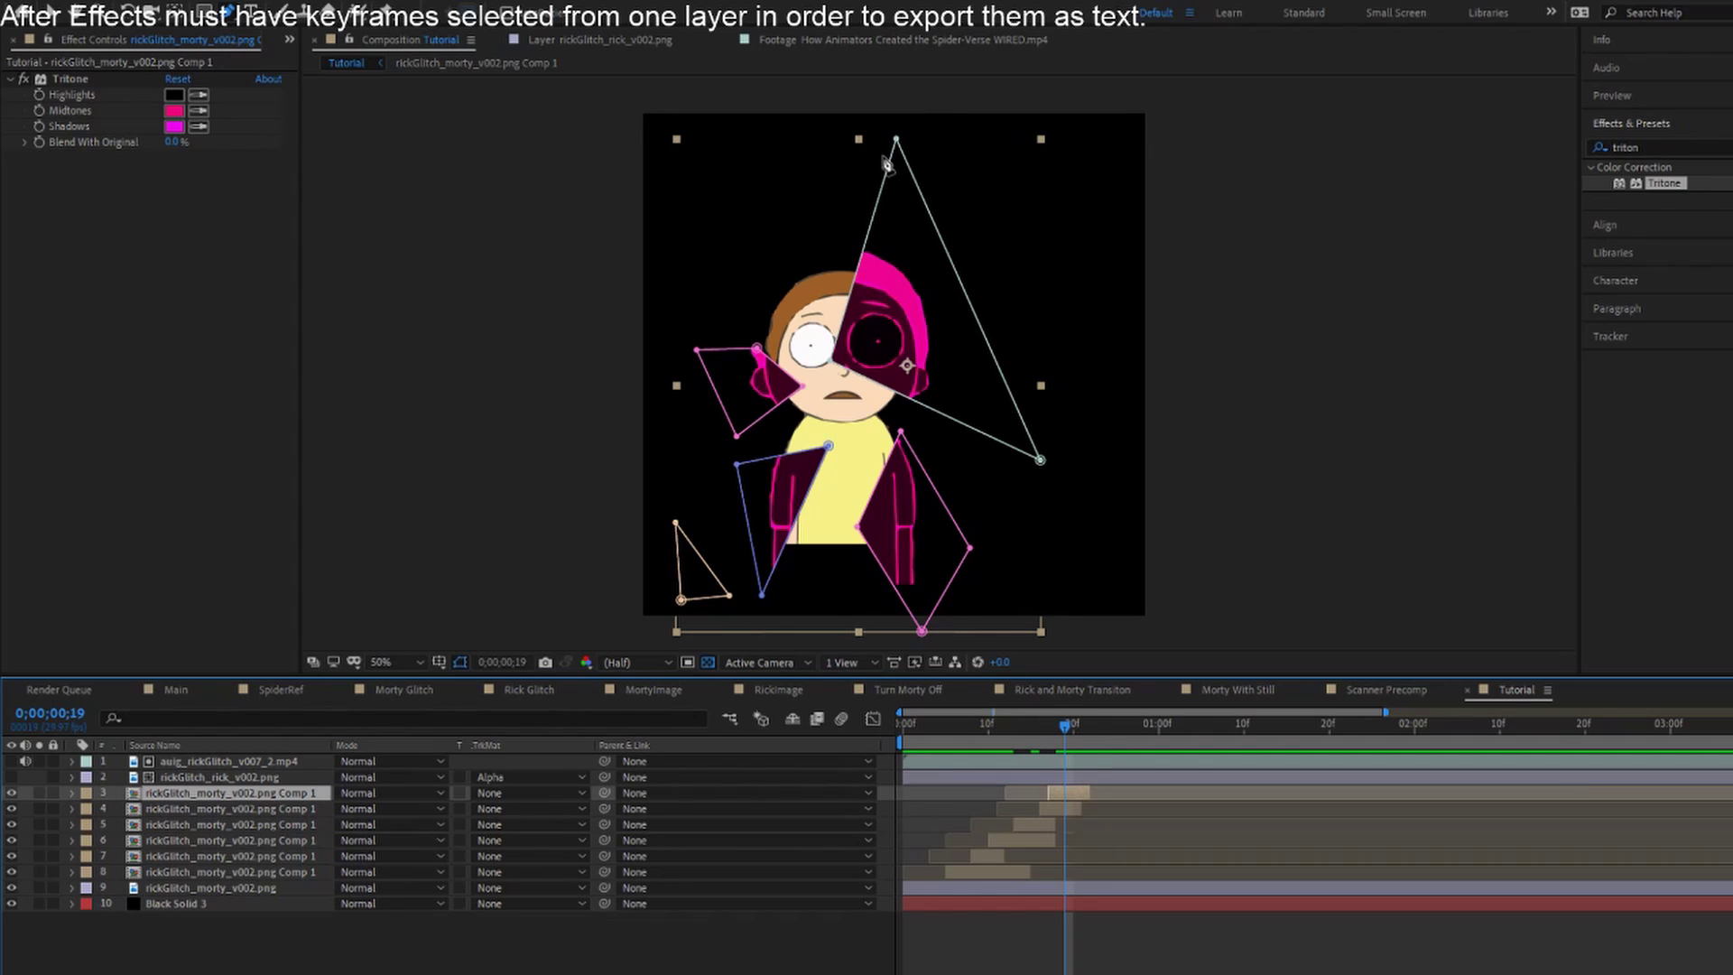
# Try reshaping the newest copy's head mask into a long triangle running from Morty's hair down across his face and chest
pyautogui.moveTo(896, 139); pyautogui.dragTo(776, 237)
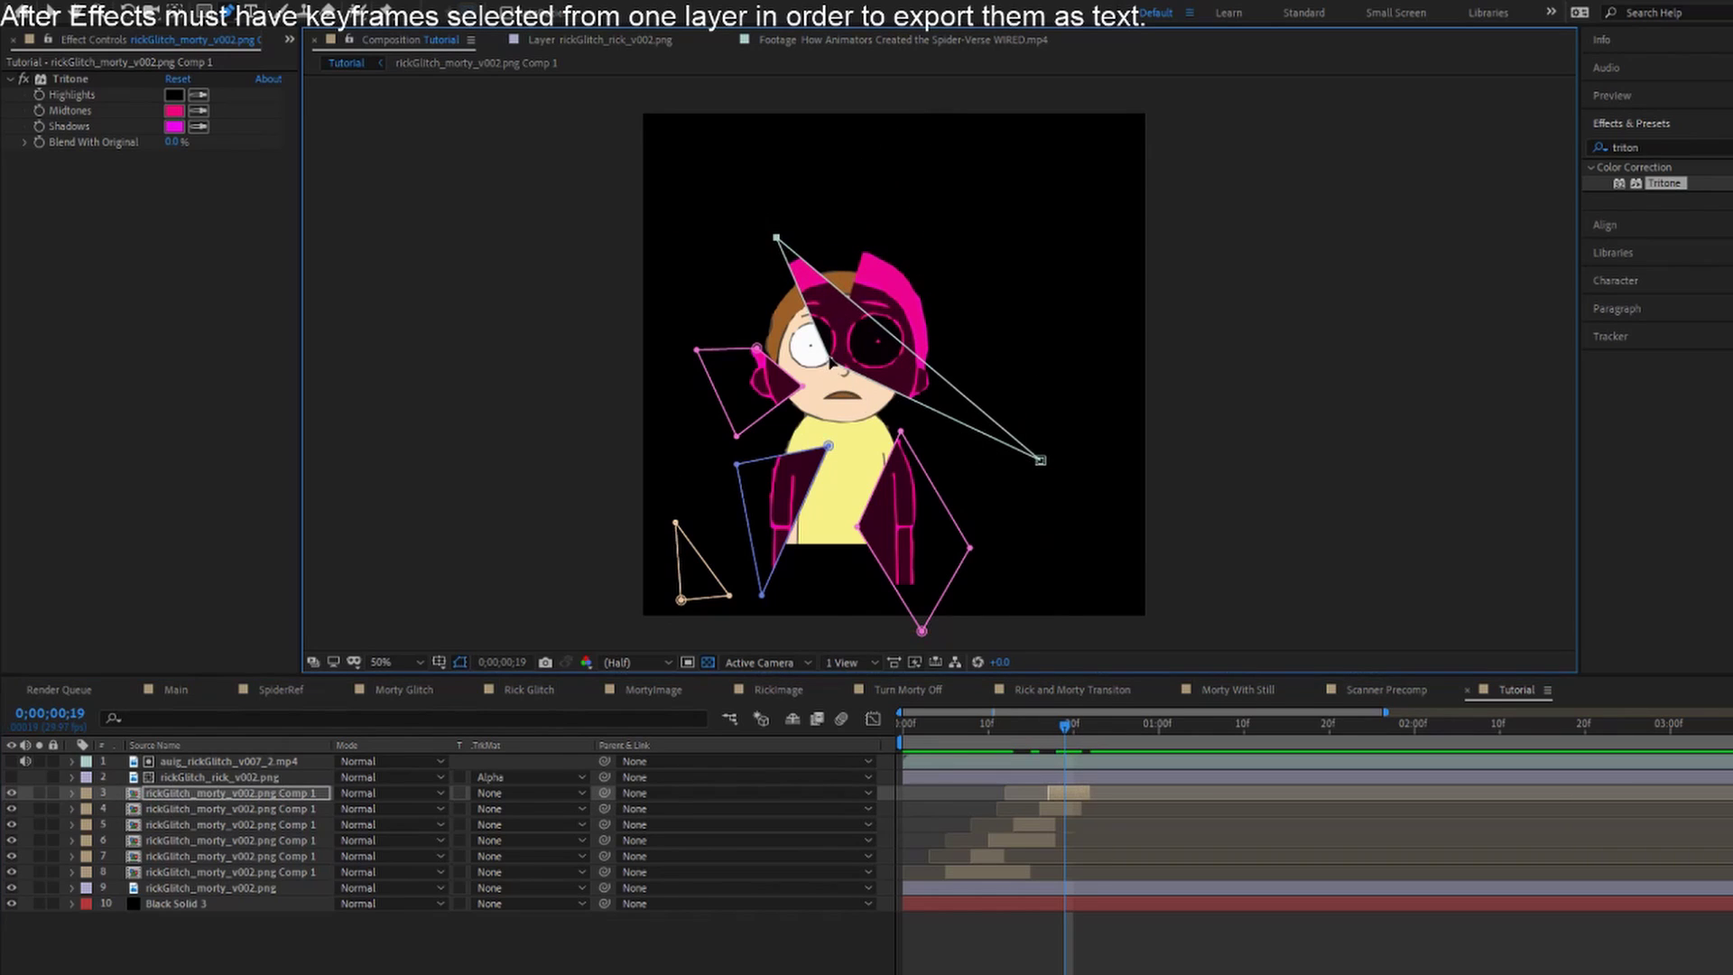
pyautogui.moveTo(830, 361); pyautogui.dragTo(778, 438)
pyautogui.moveTo(1041, 463); pyautogui.dragTo(900, 527)
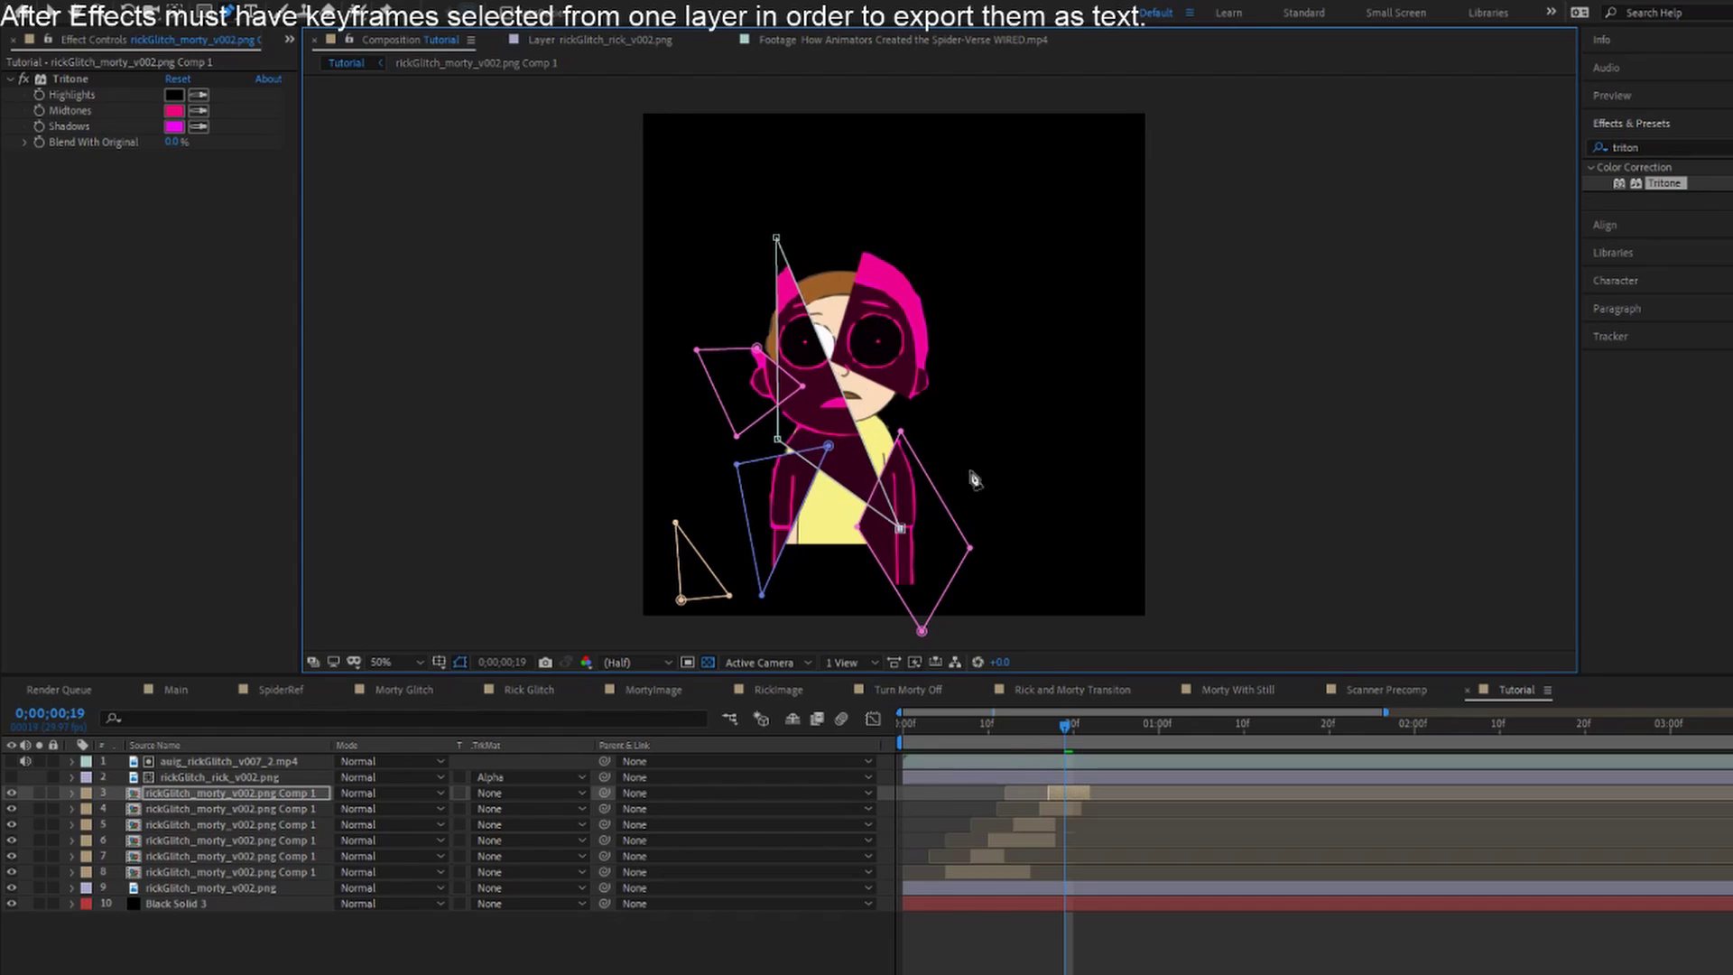
# Set the newest copy's Tritone midtones to red and delete its Masks 1 to 4, keeping only Mask 5
pyautogui.click(172, 111)
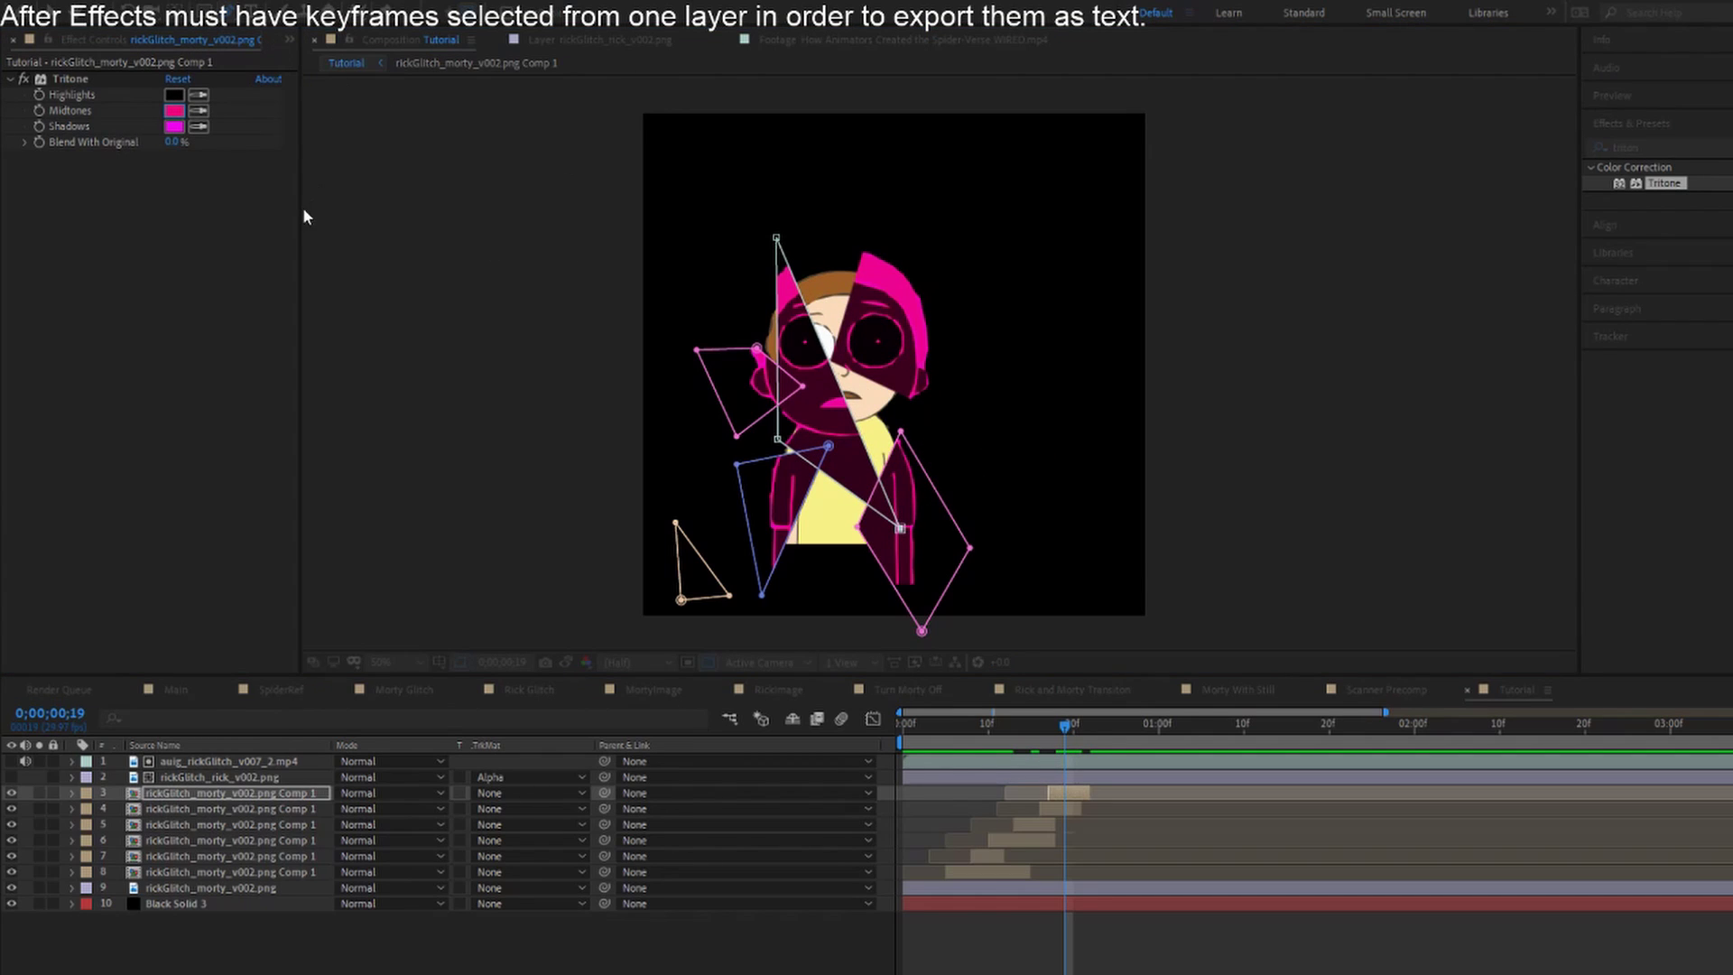
pyautogui.press('Return')
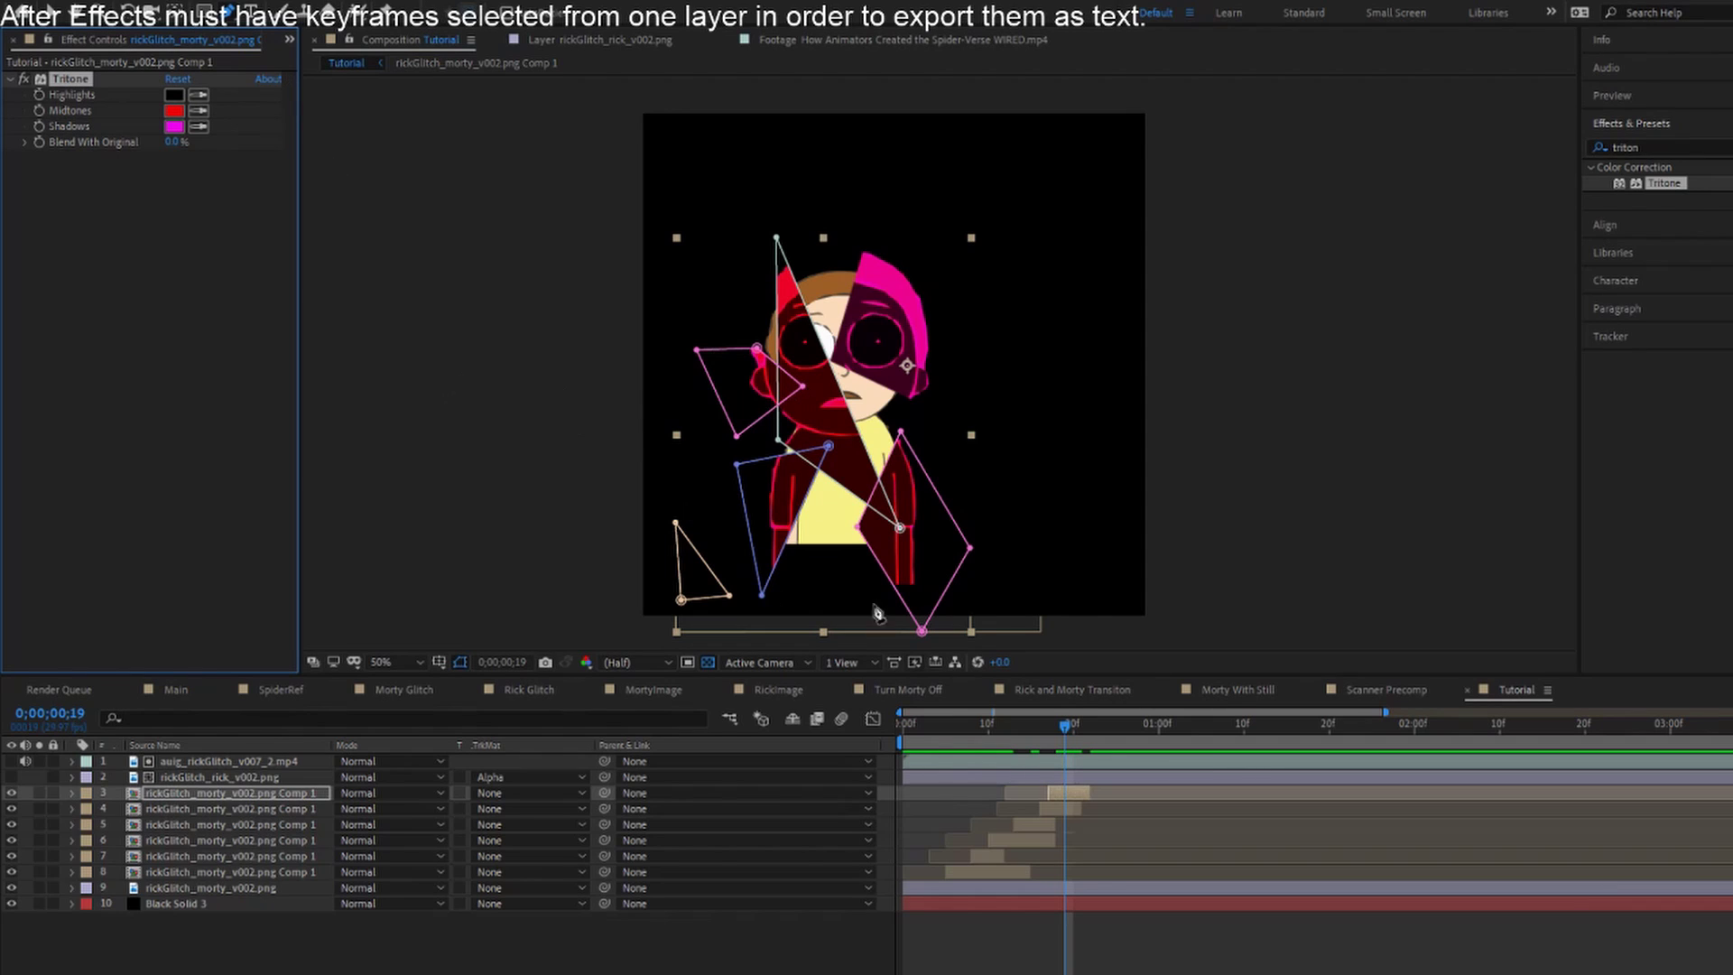
pyautogui.click(72, 793)
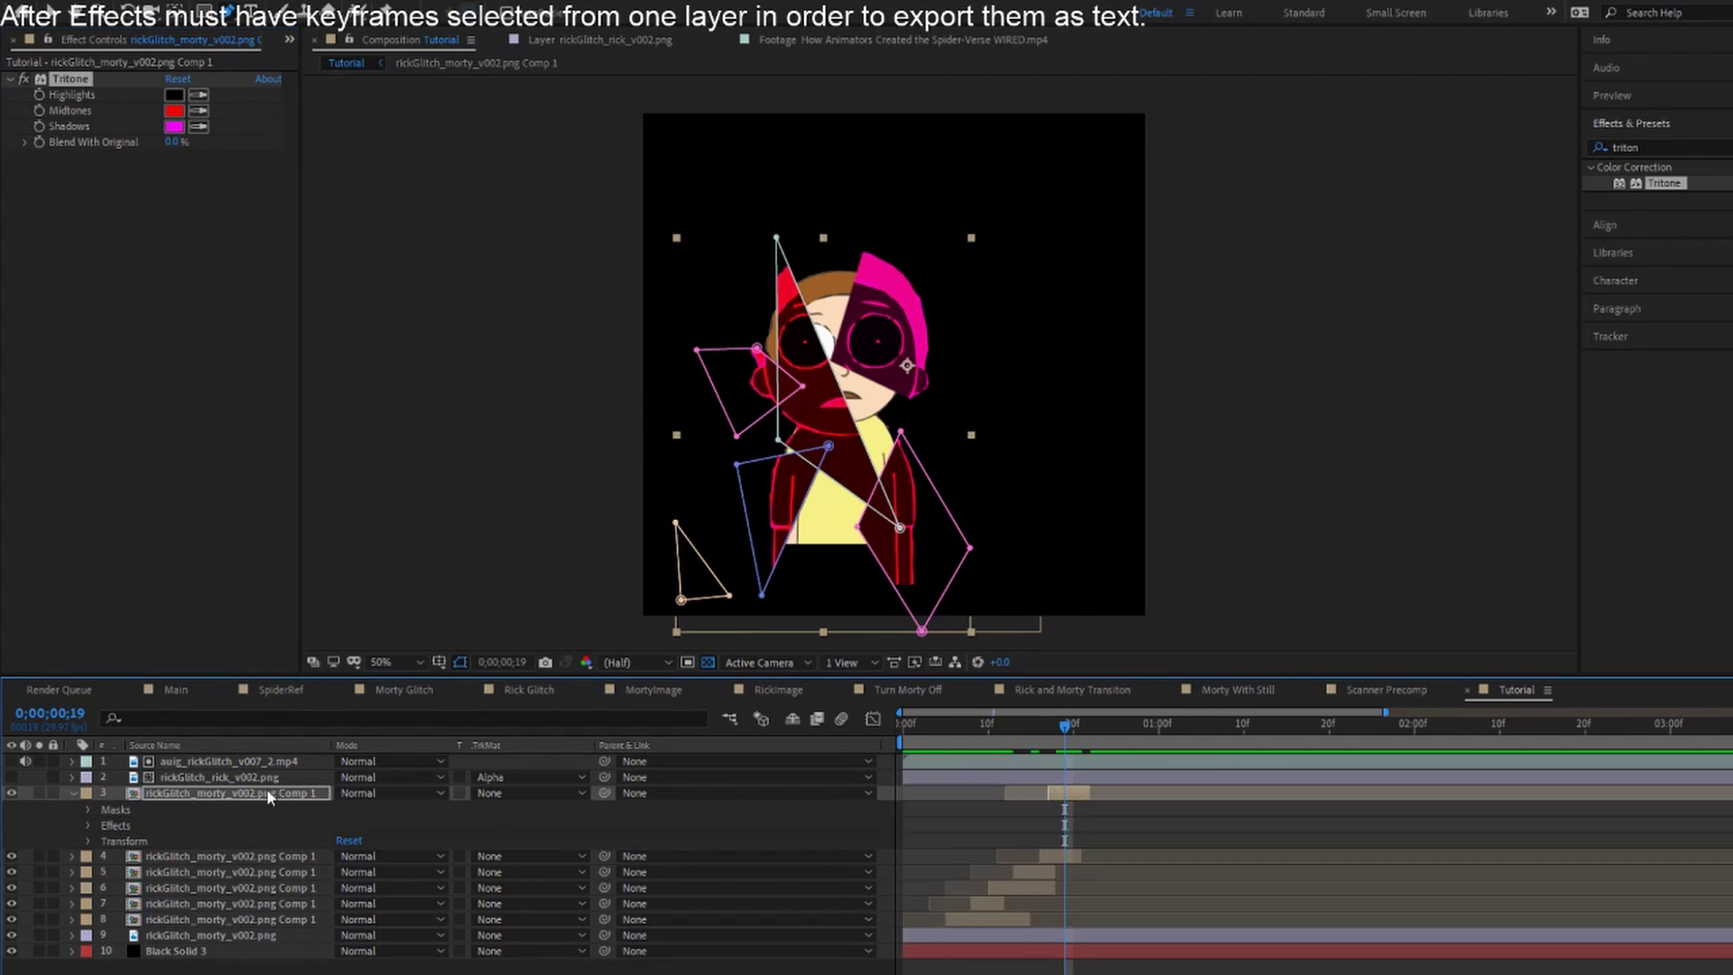
pyautogui.click(88, 810)
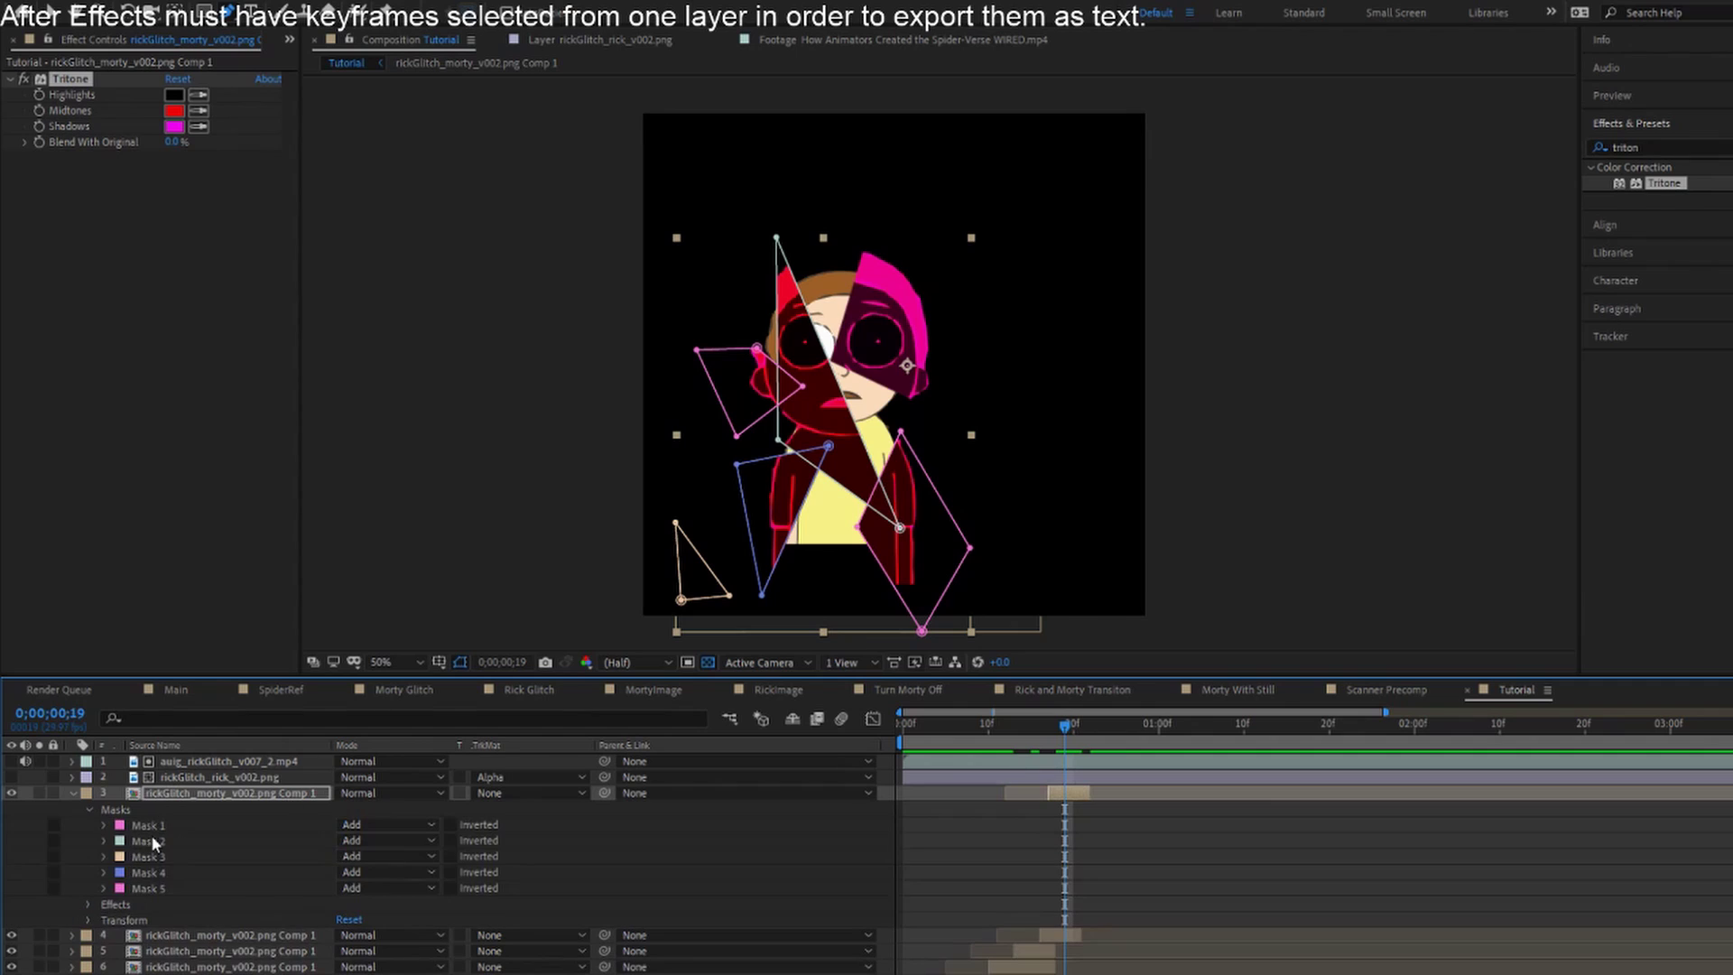
pyautogui.click(155, 826)
pyautogui.keyDown('shift'); pyautogui.click(177, 885); pyautogui.keyUp('shift')
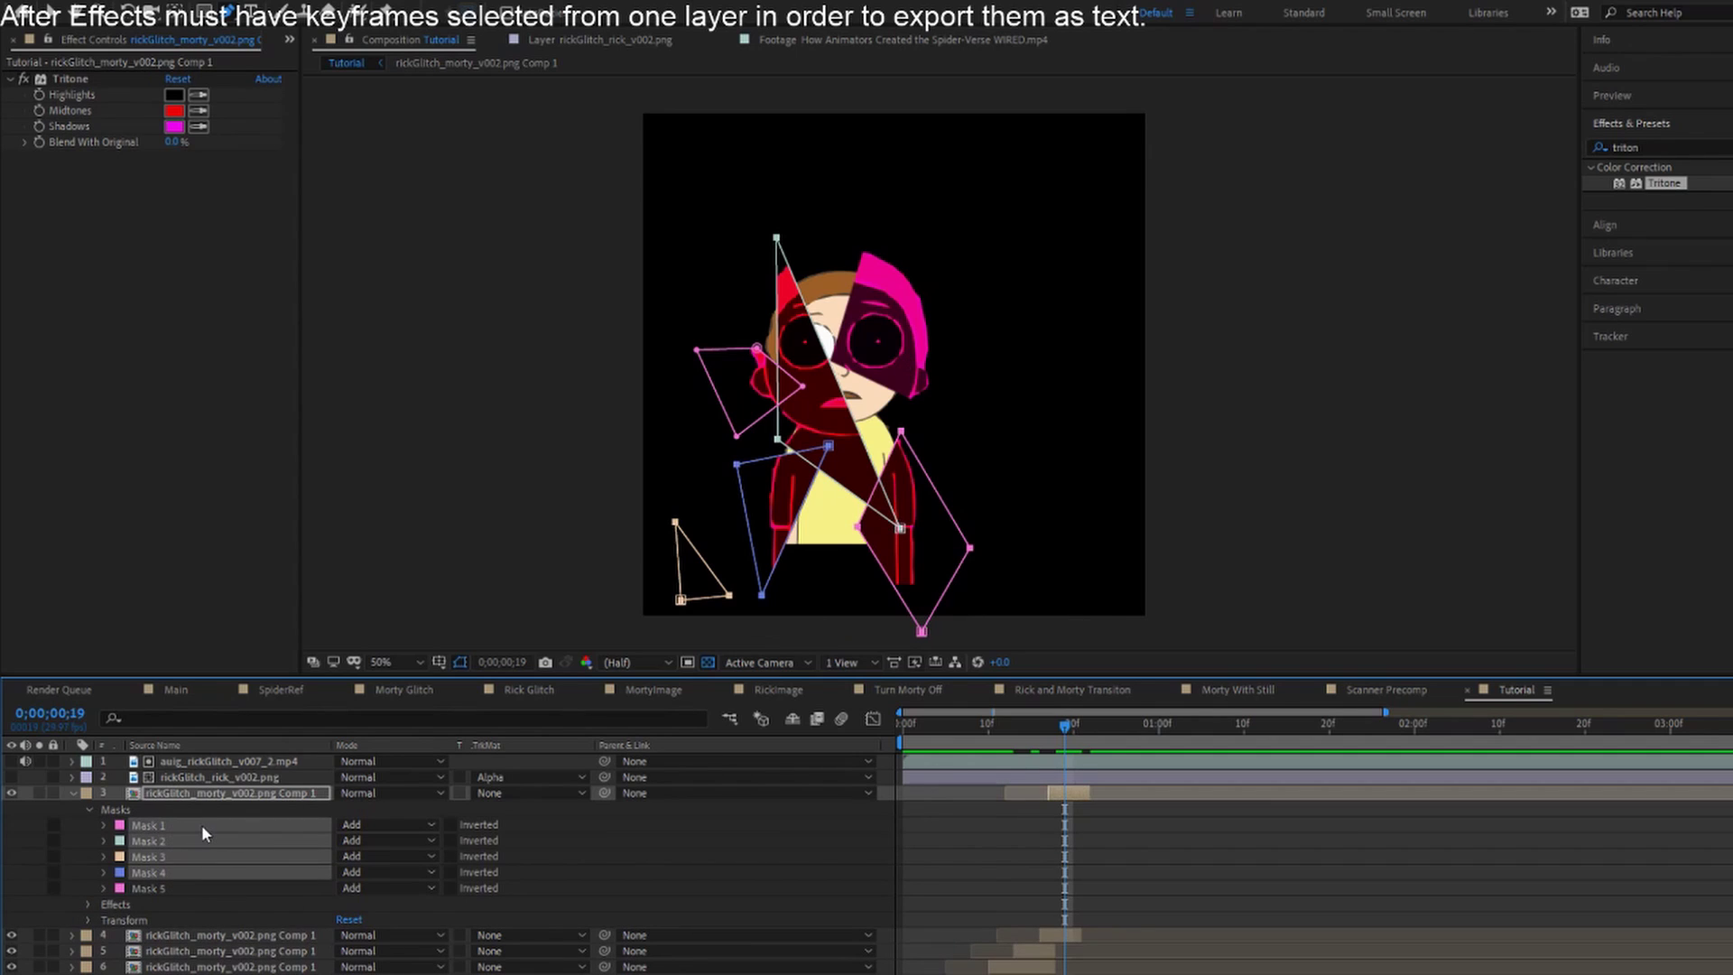
pyautogui.press('Delete')
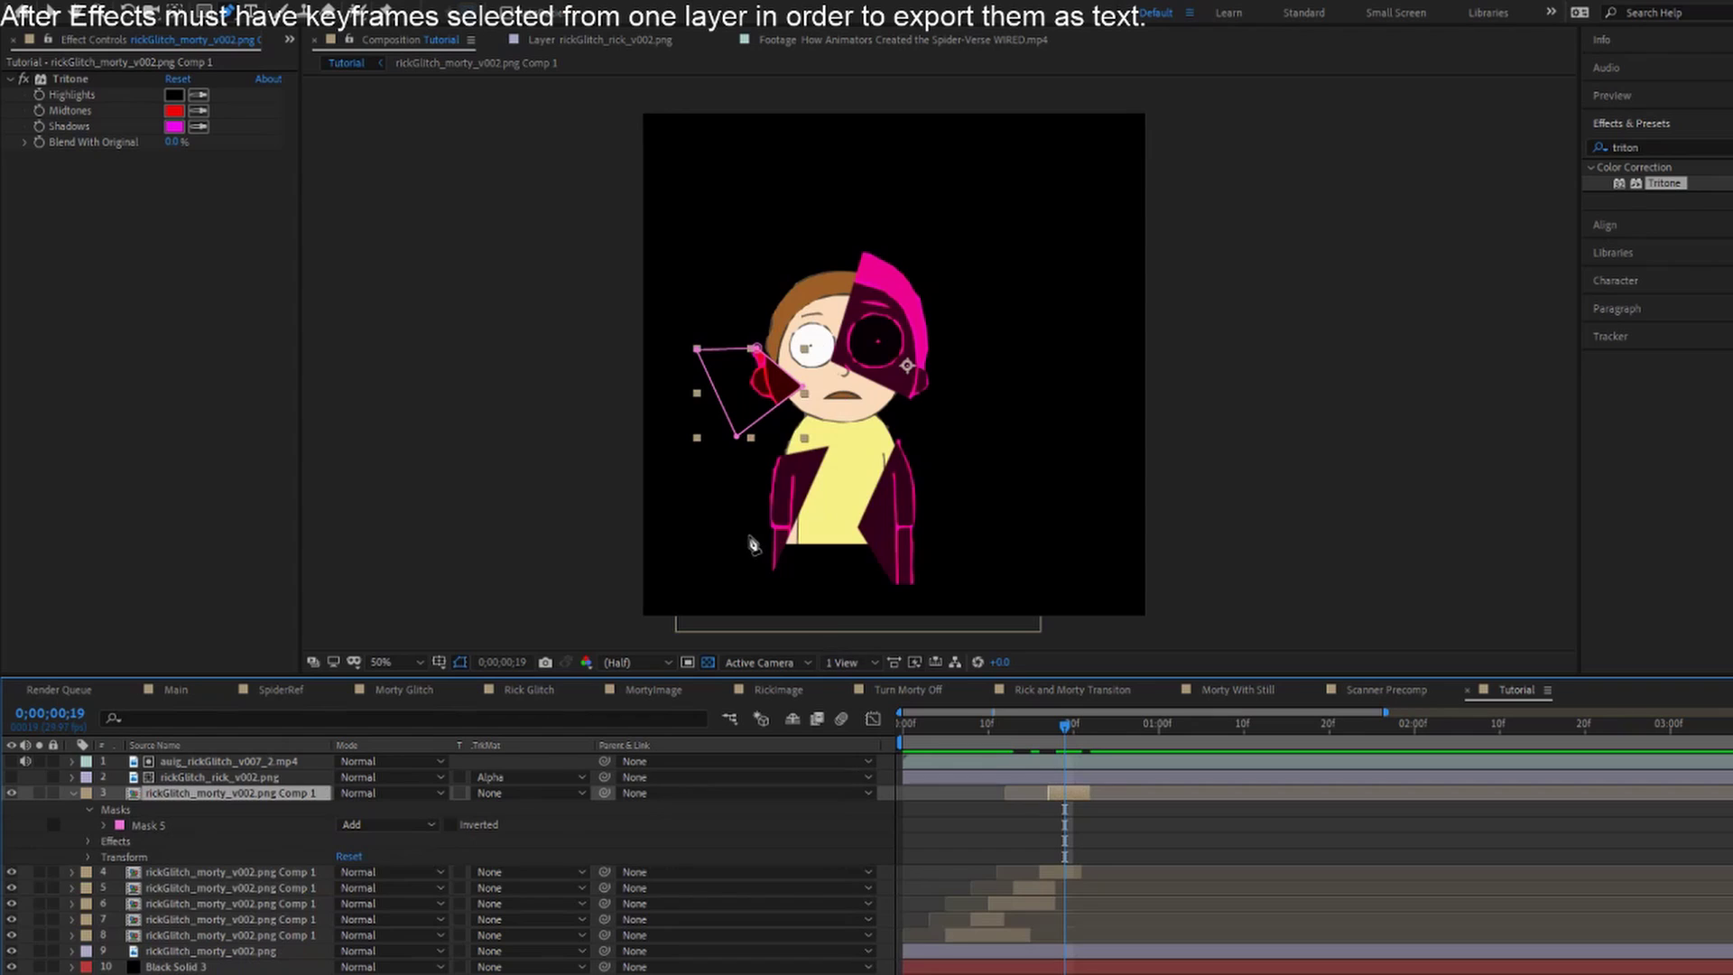
# Reshape the newest copy's Mask 5 into a tall kite running from above Morty's hair across his face to a point on his chest
pyautogui.moveTo(756, 350); pyautogui.dragTo(836, 222)
pyautogui.moveTo(697, 348); pyautogui.dragTo(859, 437)
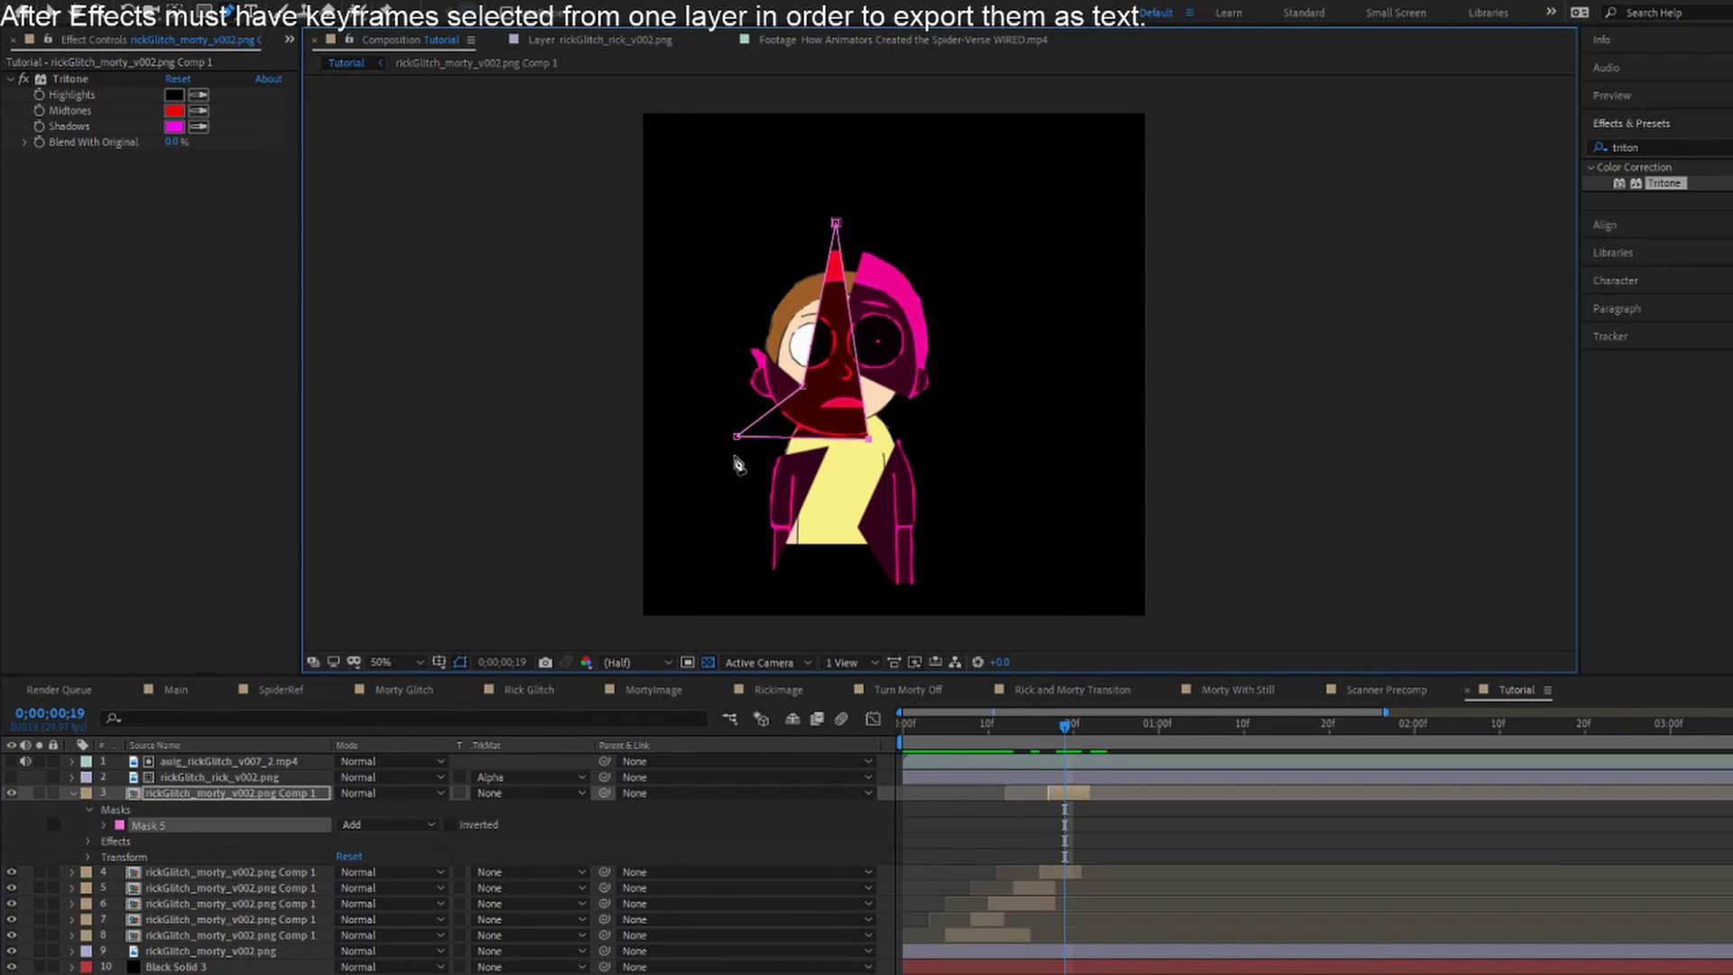
pyautogui.moveTo(738, 437); pyautogui.dragTo(828, 471)
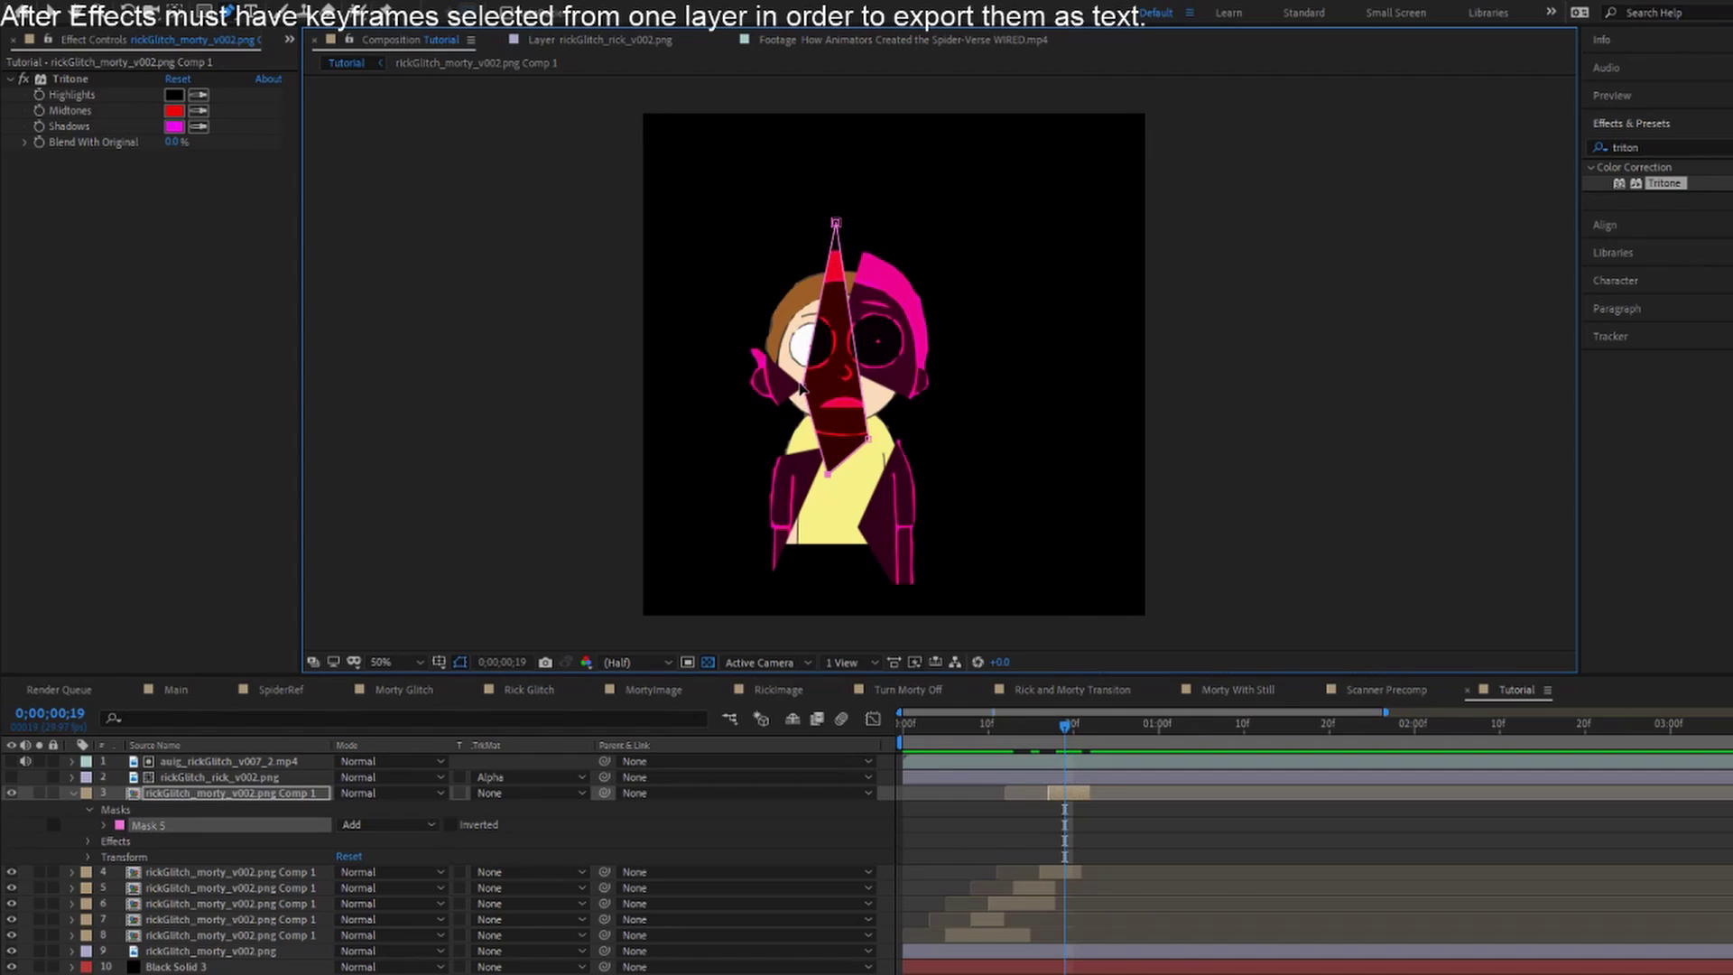
pyautogui.moveTo(804, 386); pyautogui.dragTo(749, 291)
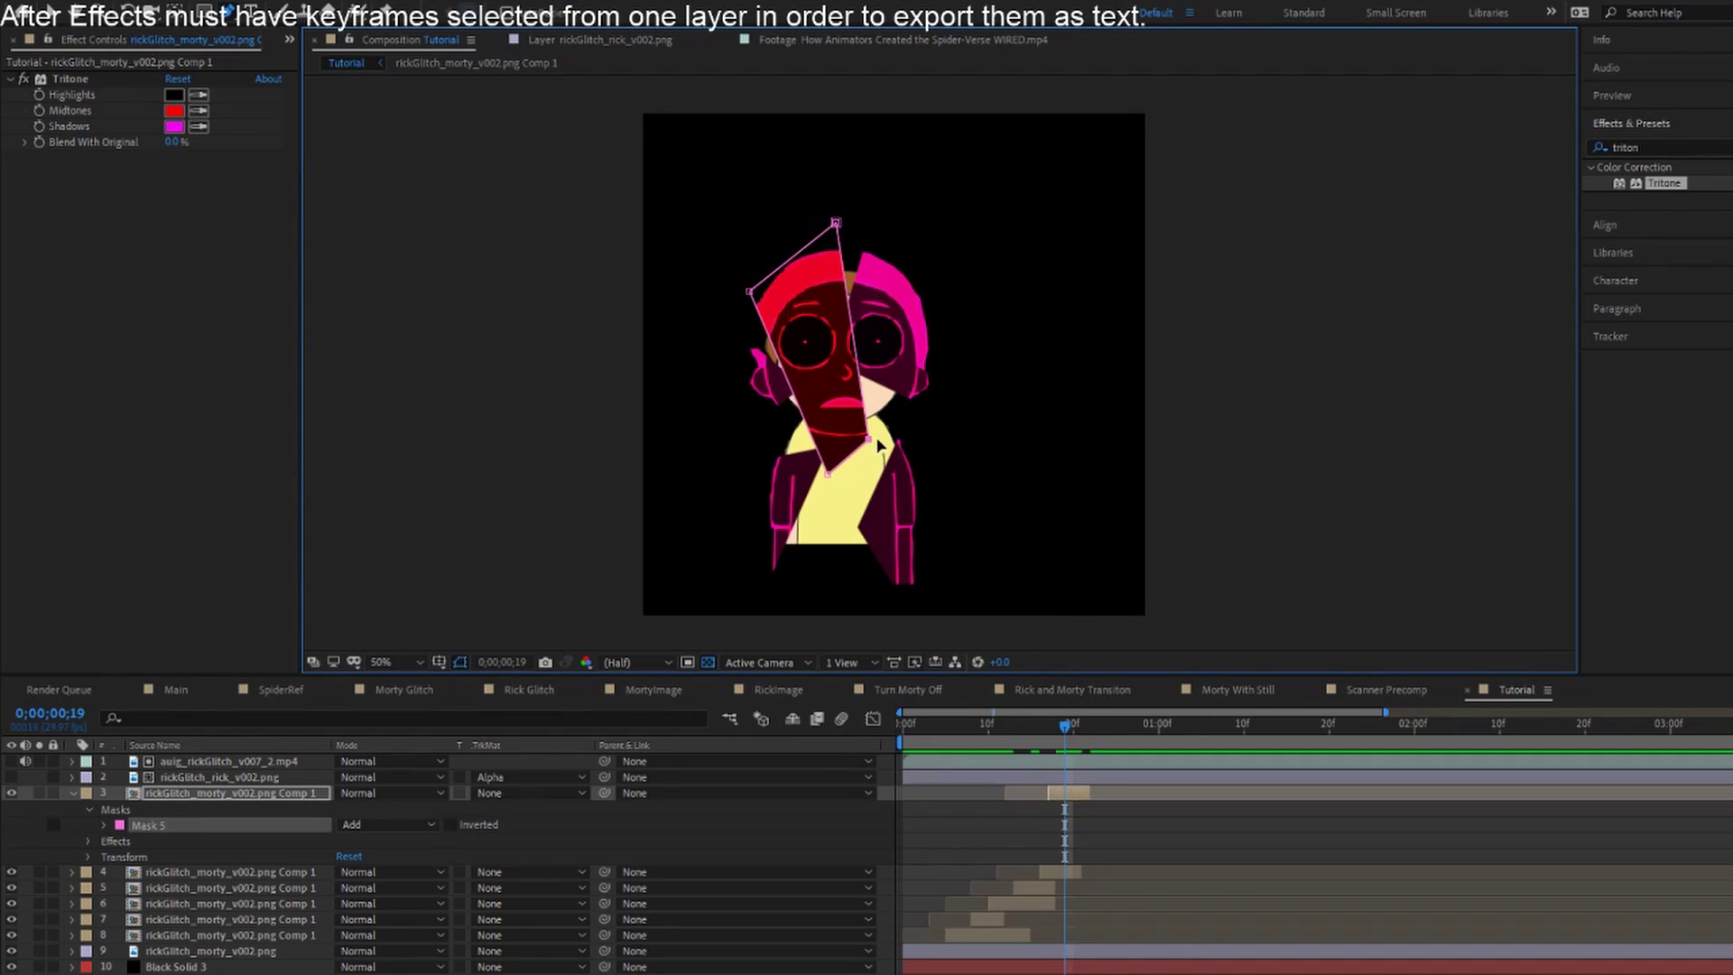
pyautogui.moveTo(870, 441); pyautogui.dragTo(963, 435)
pyautogui.moveTo(825, 473)
pyautogui.mouseDown()
pyautogui.moveTo(853, 497)
pyautogui.moveTo(849, 531)
pyautogui.moveTo(845, 487)
pyautogui.moveTo(828, 493)
pyautogui.mouseUp()
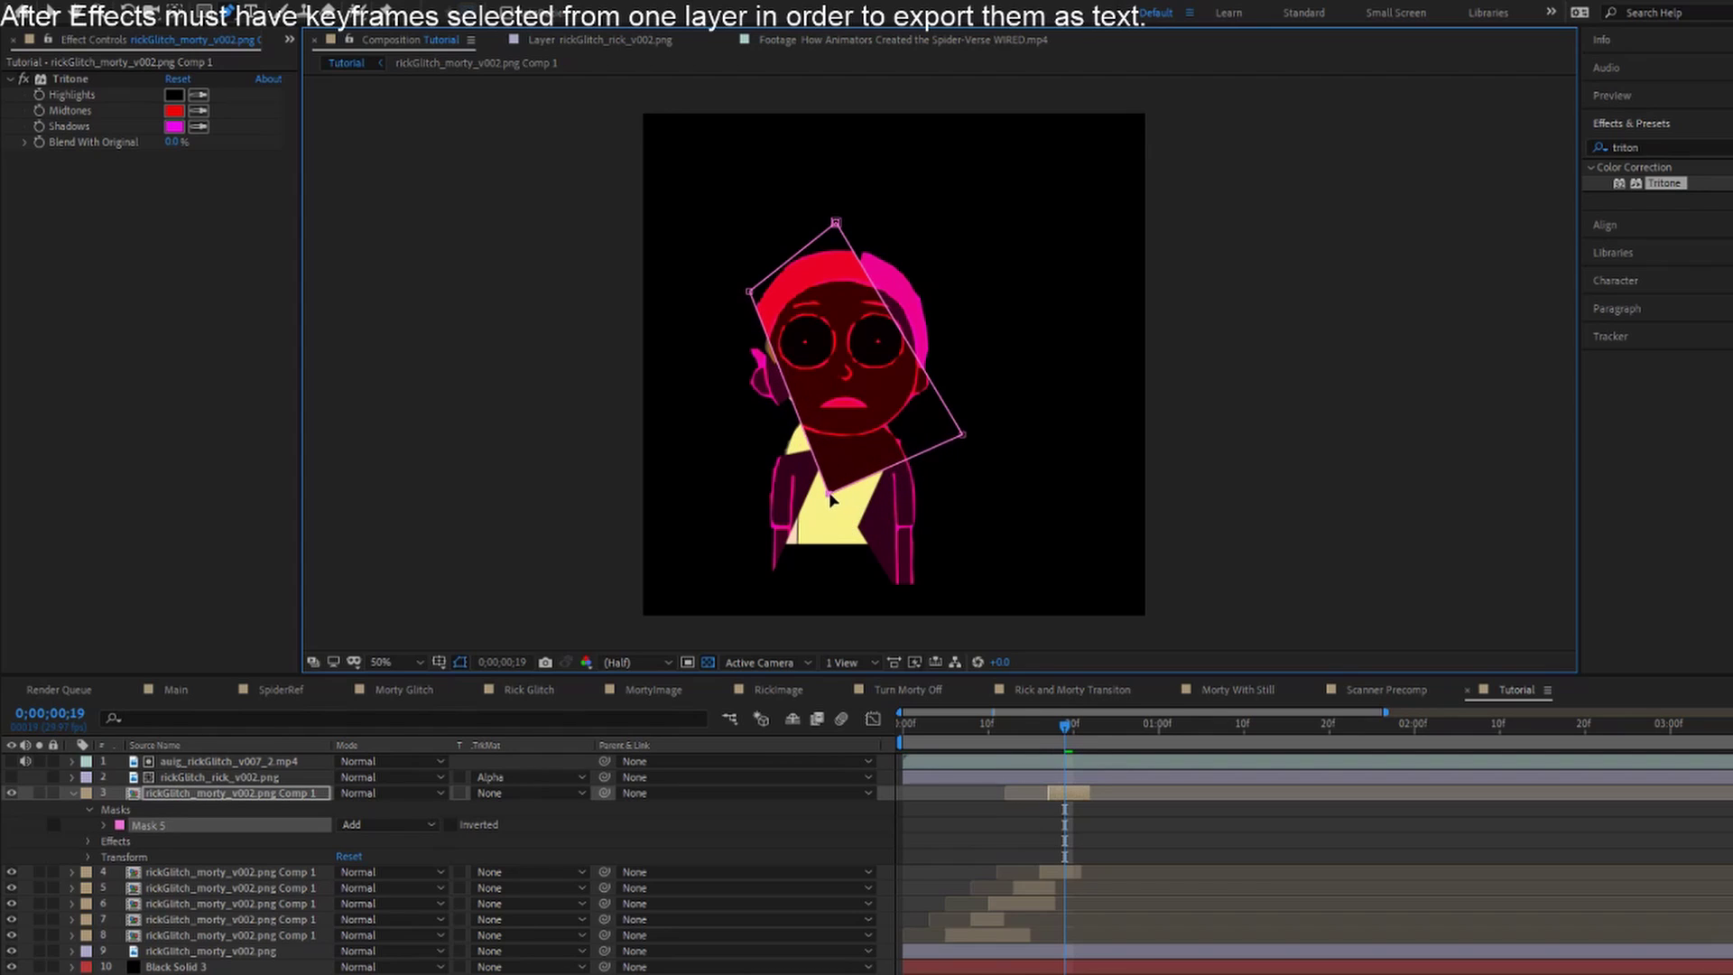
pyautogui.moveTo(962, 434); pyautogui.dragTo(894, 344)
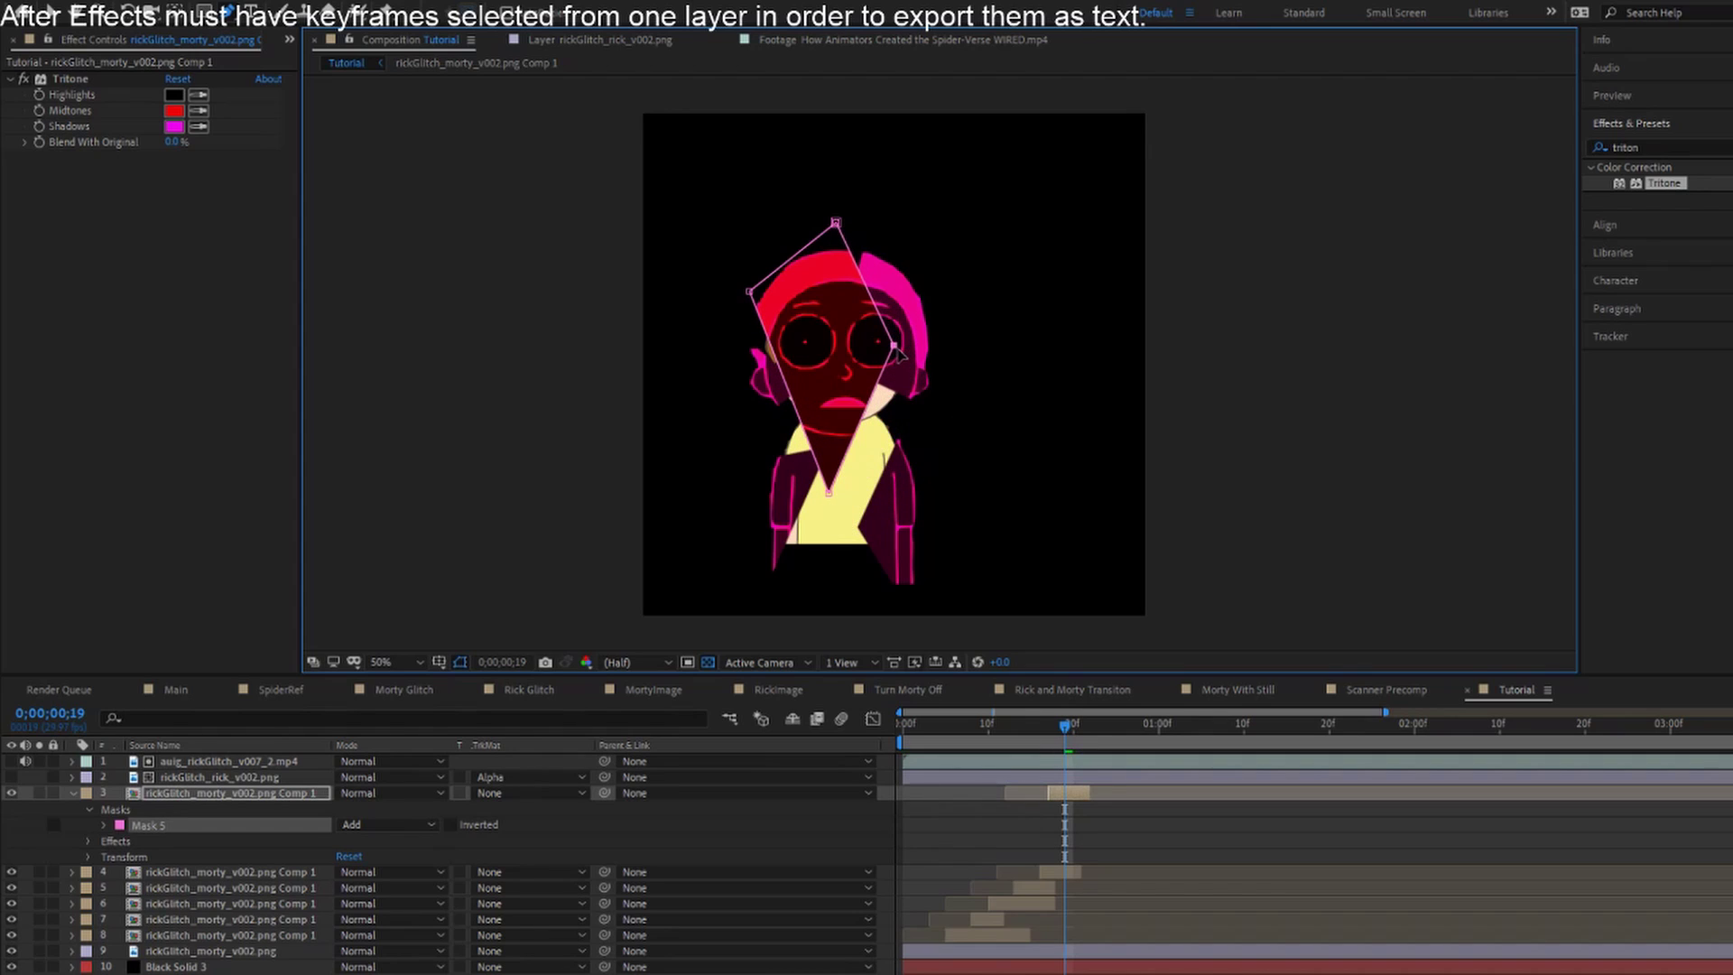
pyautogui.click(1002, 394)
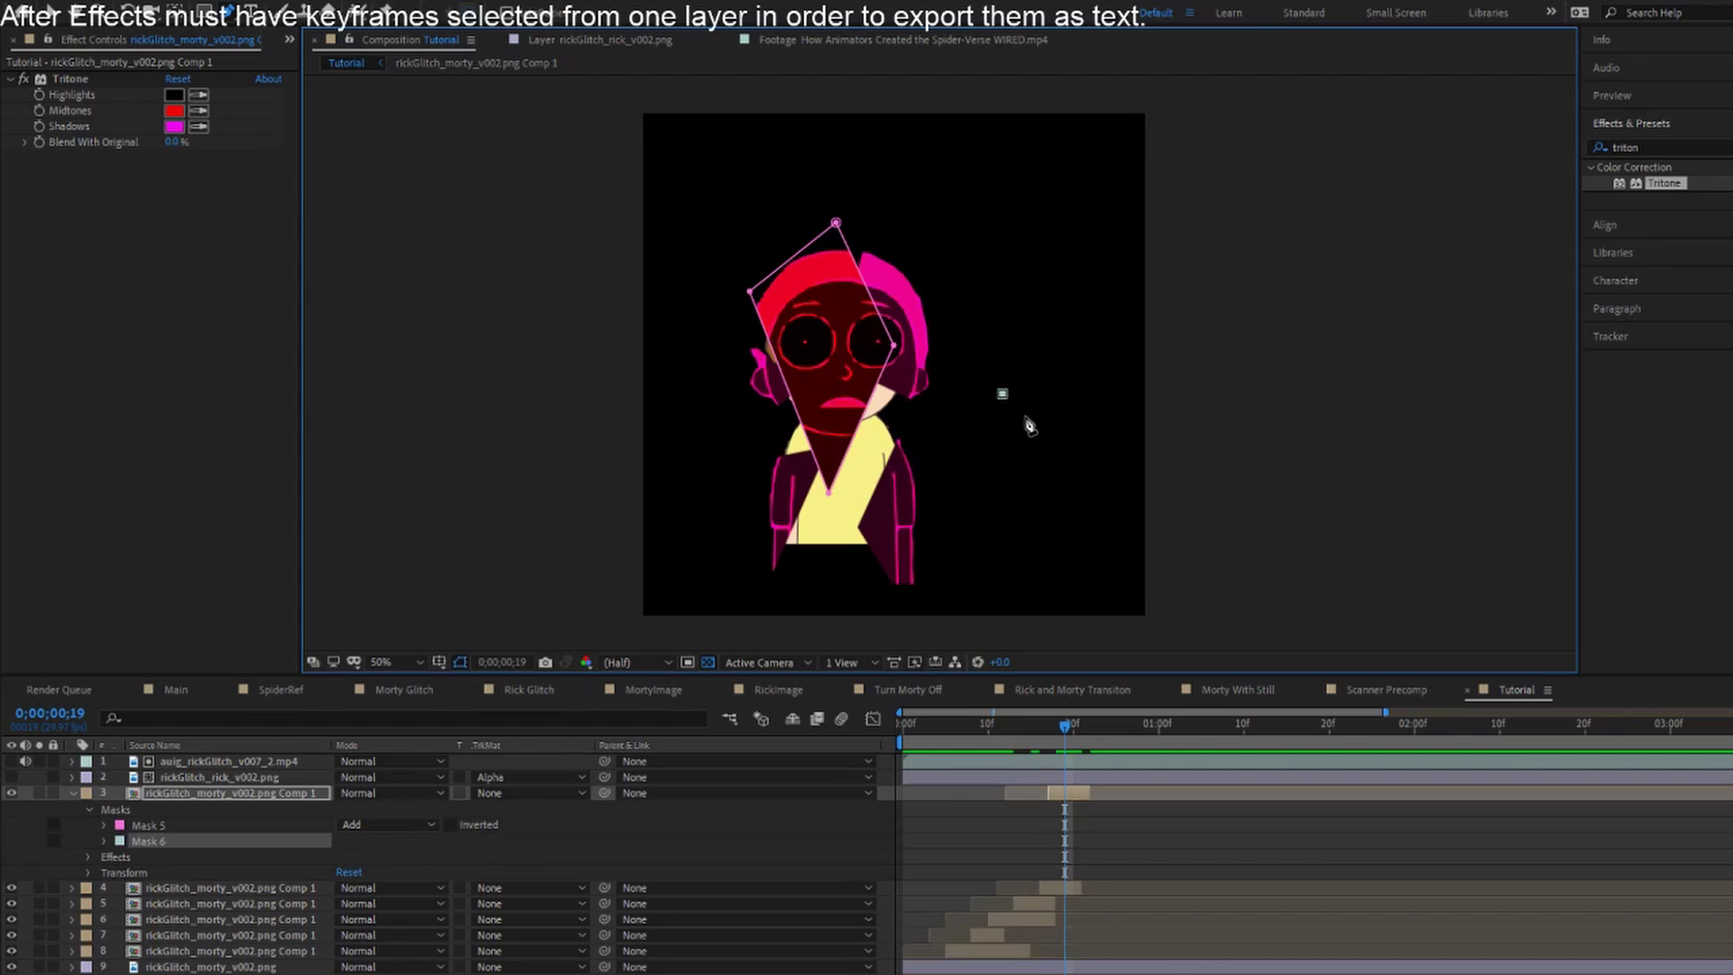
pyautogui.hotkey('ctrl', 'z')
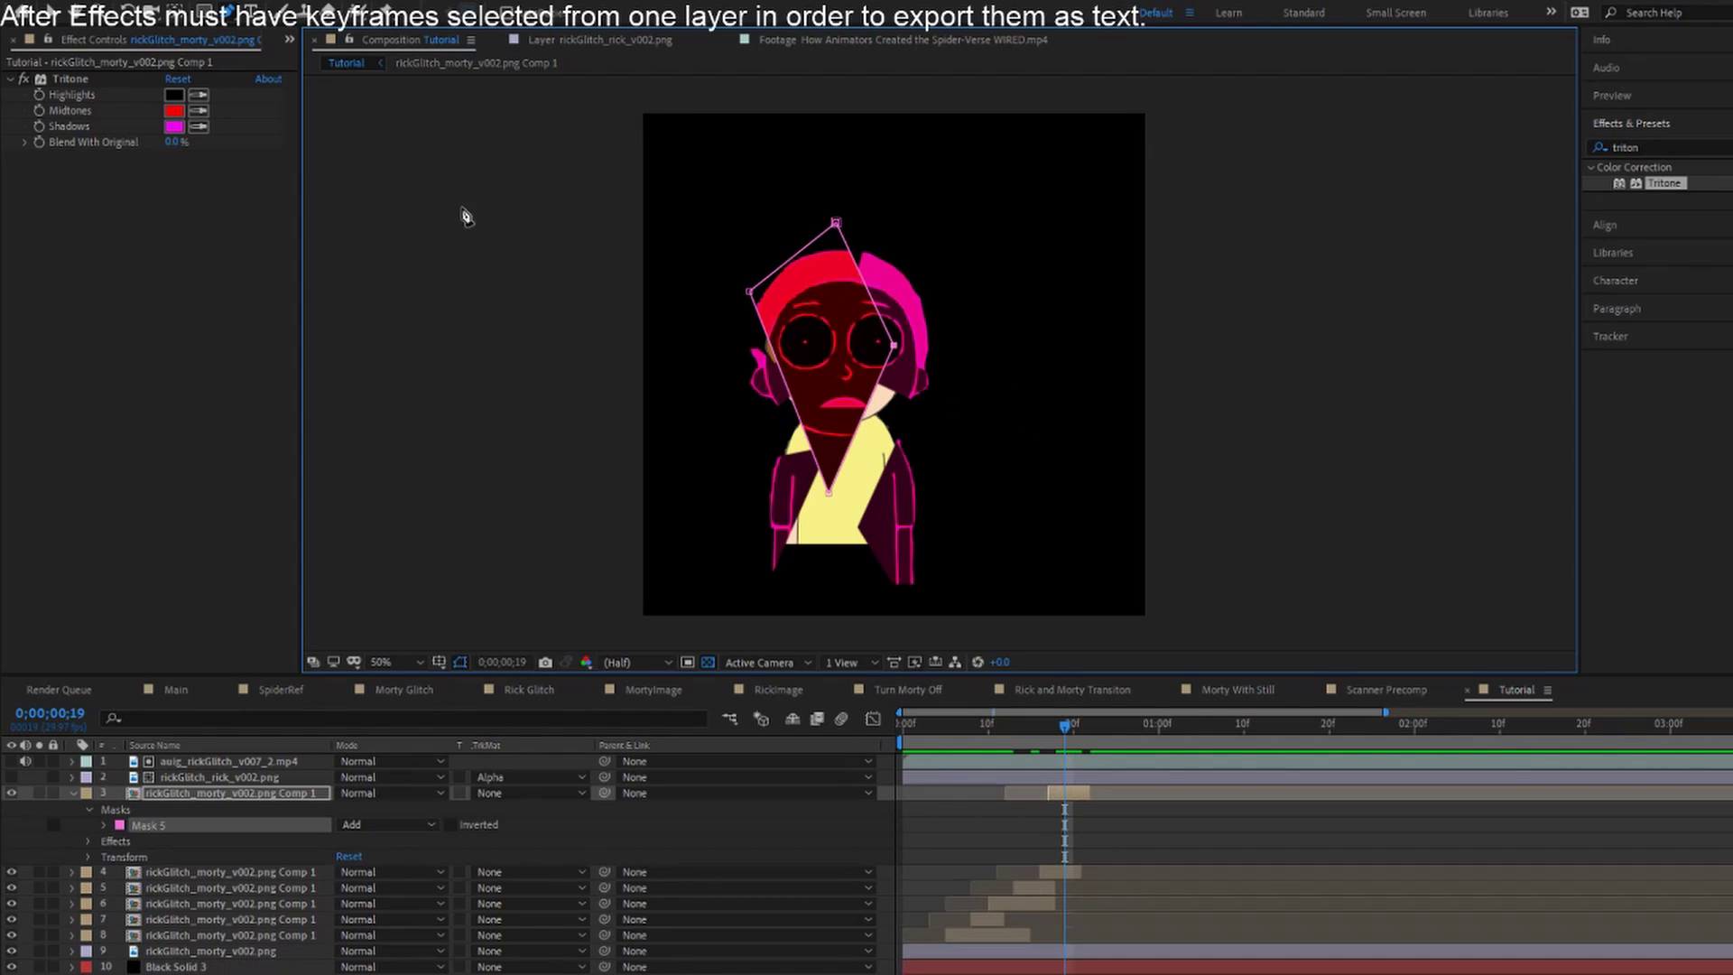
pyautogui.click(42, 15)
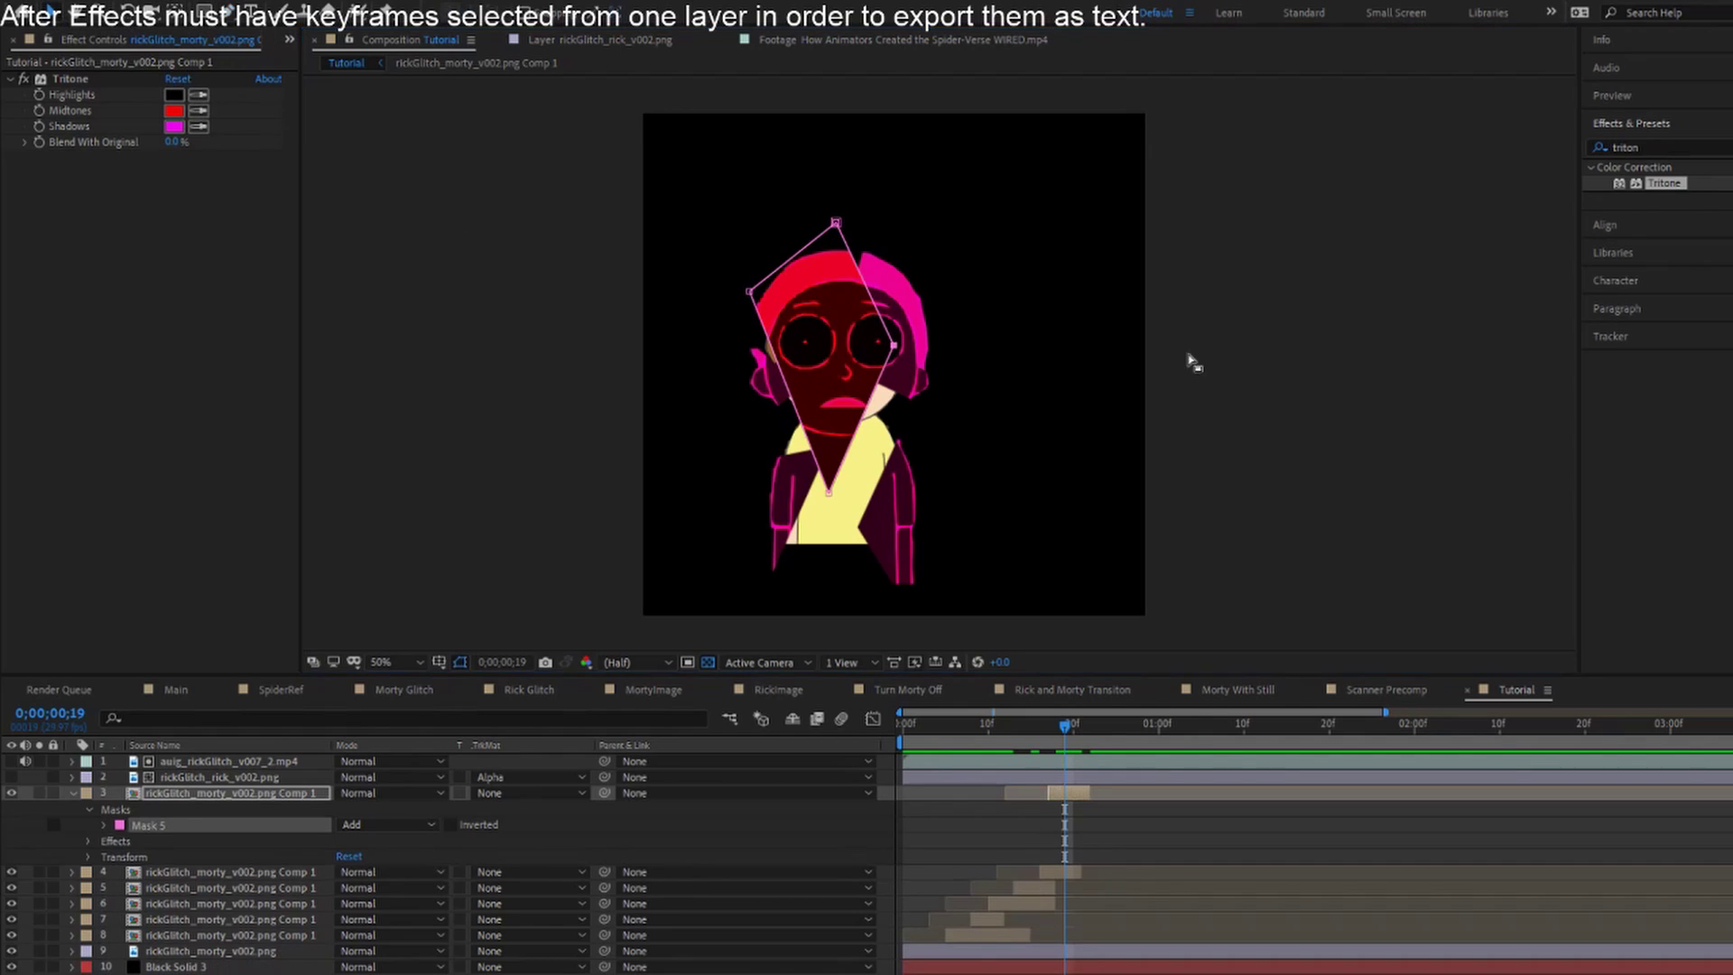
pyautogui.click(1329, 446)
# Shorten the work area to end at about frame 22 and play the composition from there
pyautogui.scroll(-1, 1199, 479)
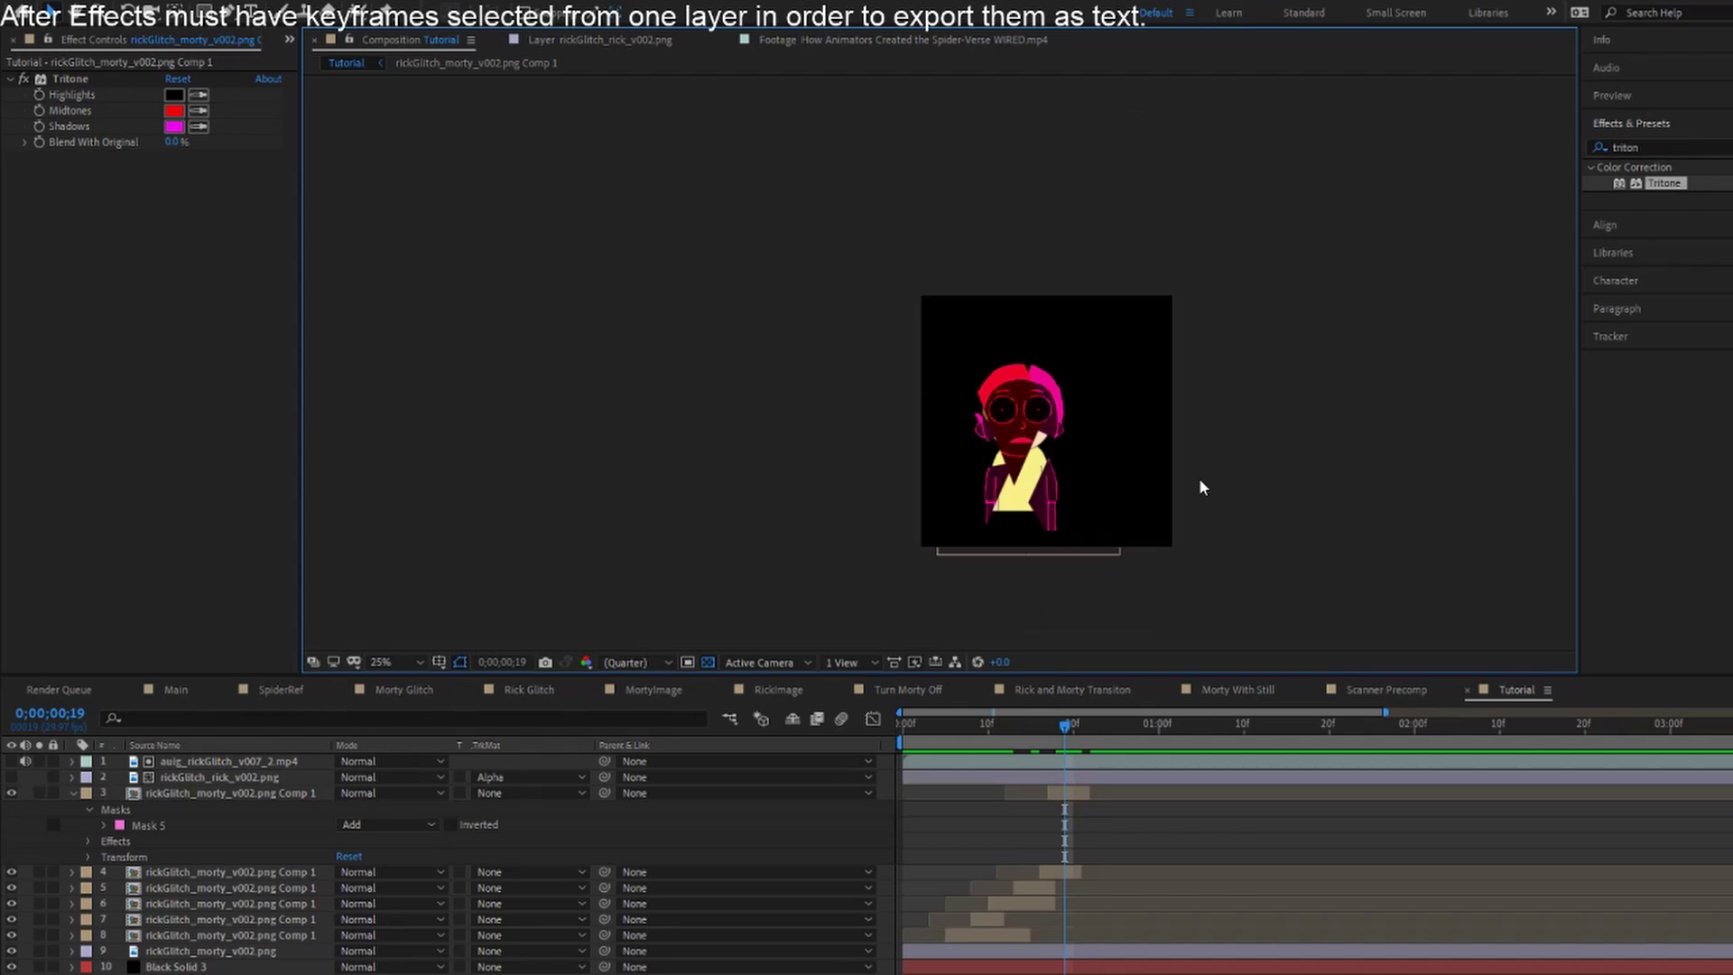
pyautogui.scroll(1, 1199, 479)
pyautogui.moveTo(1064, 724); pyautogui.dragTo(1090, 728)
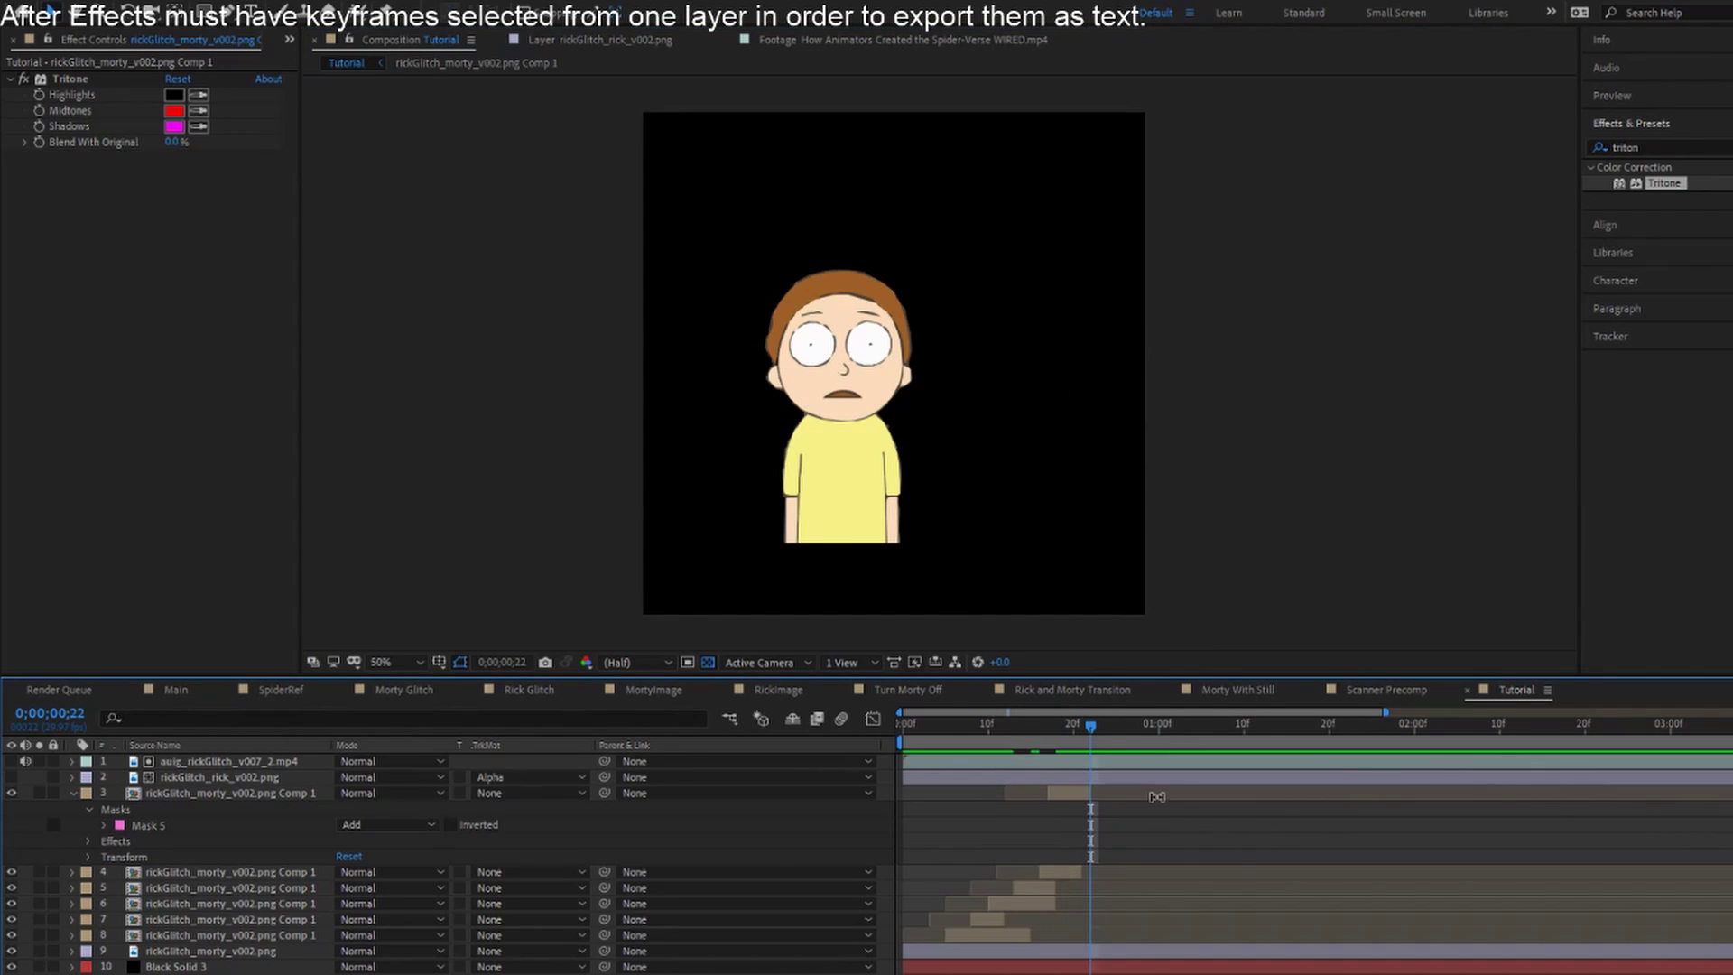
pyautogui.press('-')
pyautogui.moveTo(1726, 742); pyautogui.dragTo(1012, 757)
pyautogui.press('space')
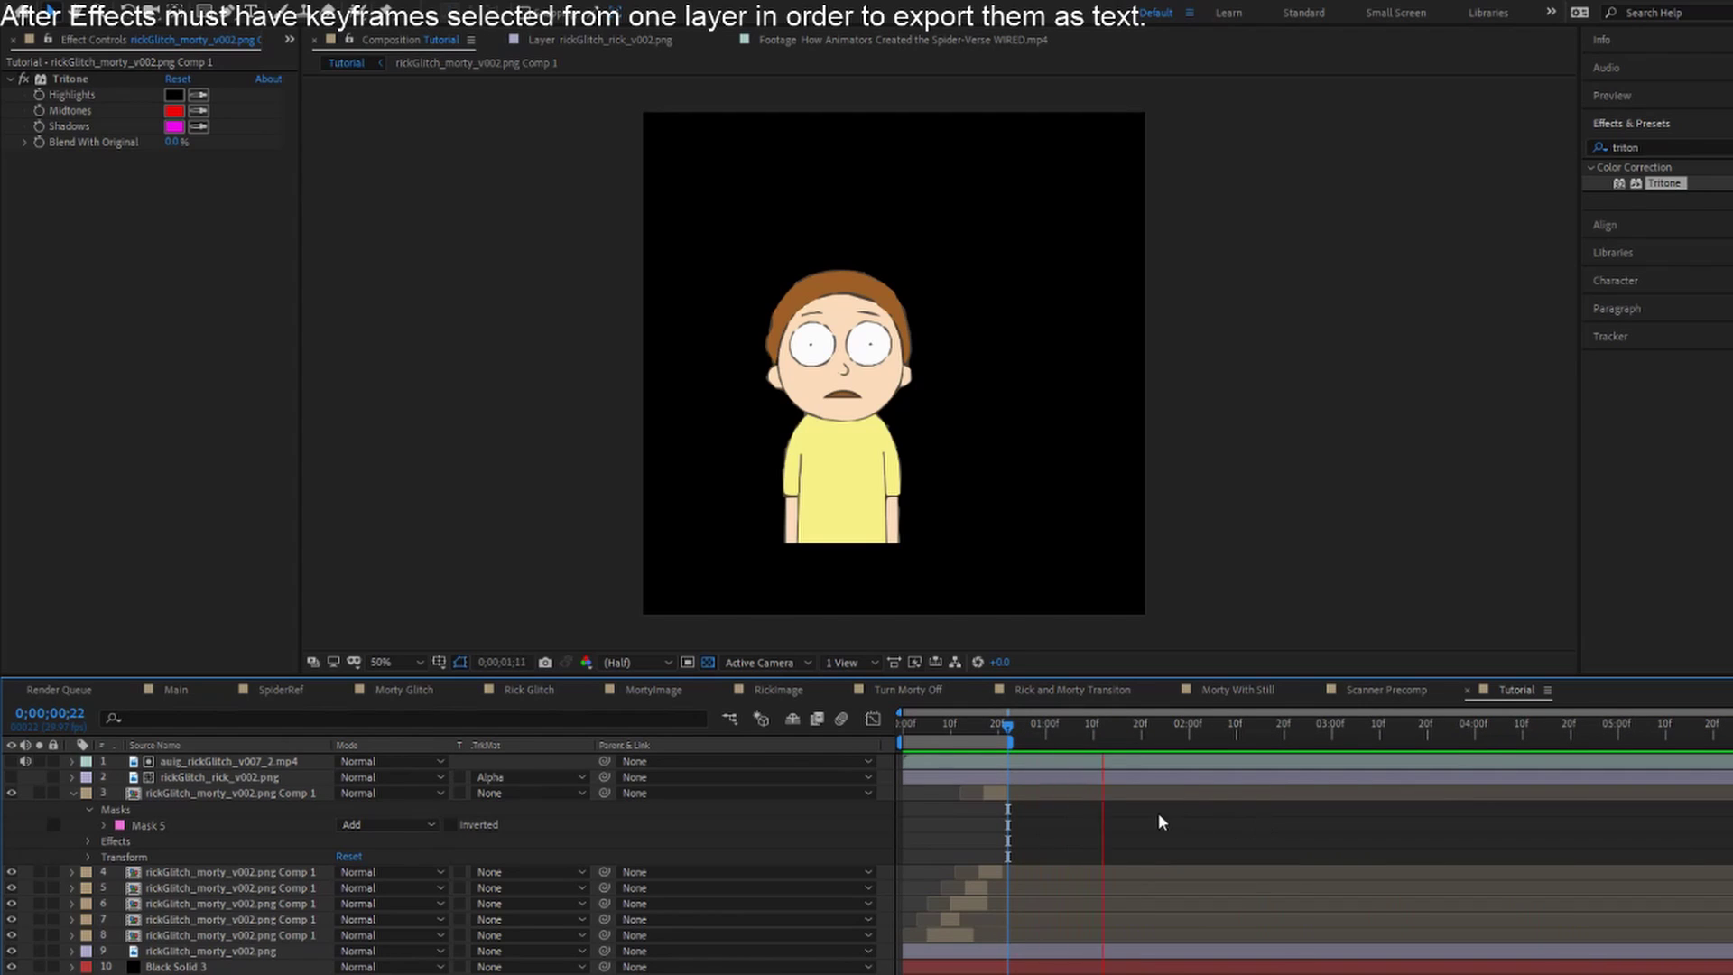
pyautogui.press('space')
# Preview the whole Morty glitch from the composition's first frame
pyautogui.press('=')
pyautogui.press('=')
pyautogui.press('=')
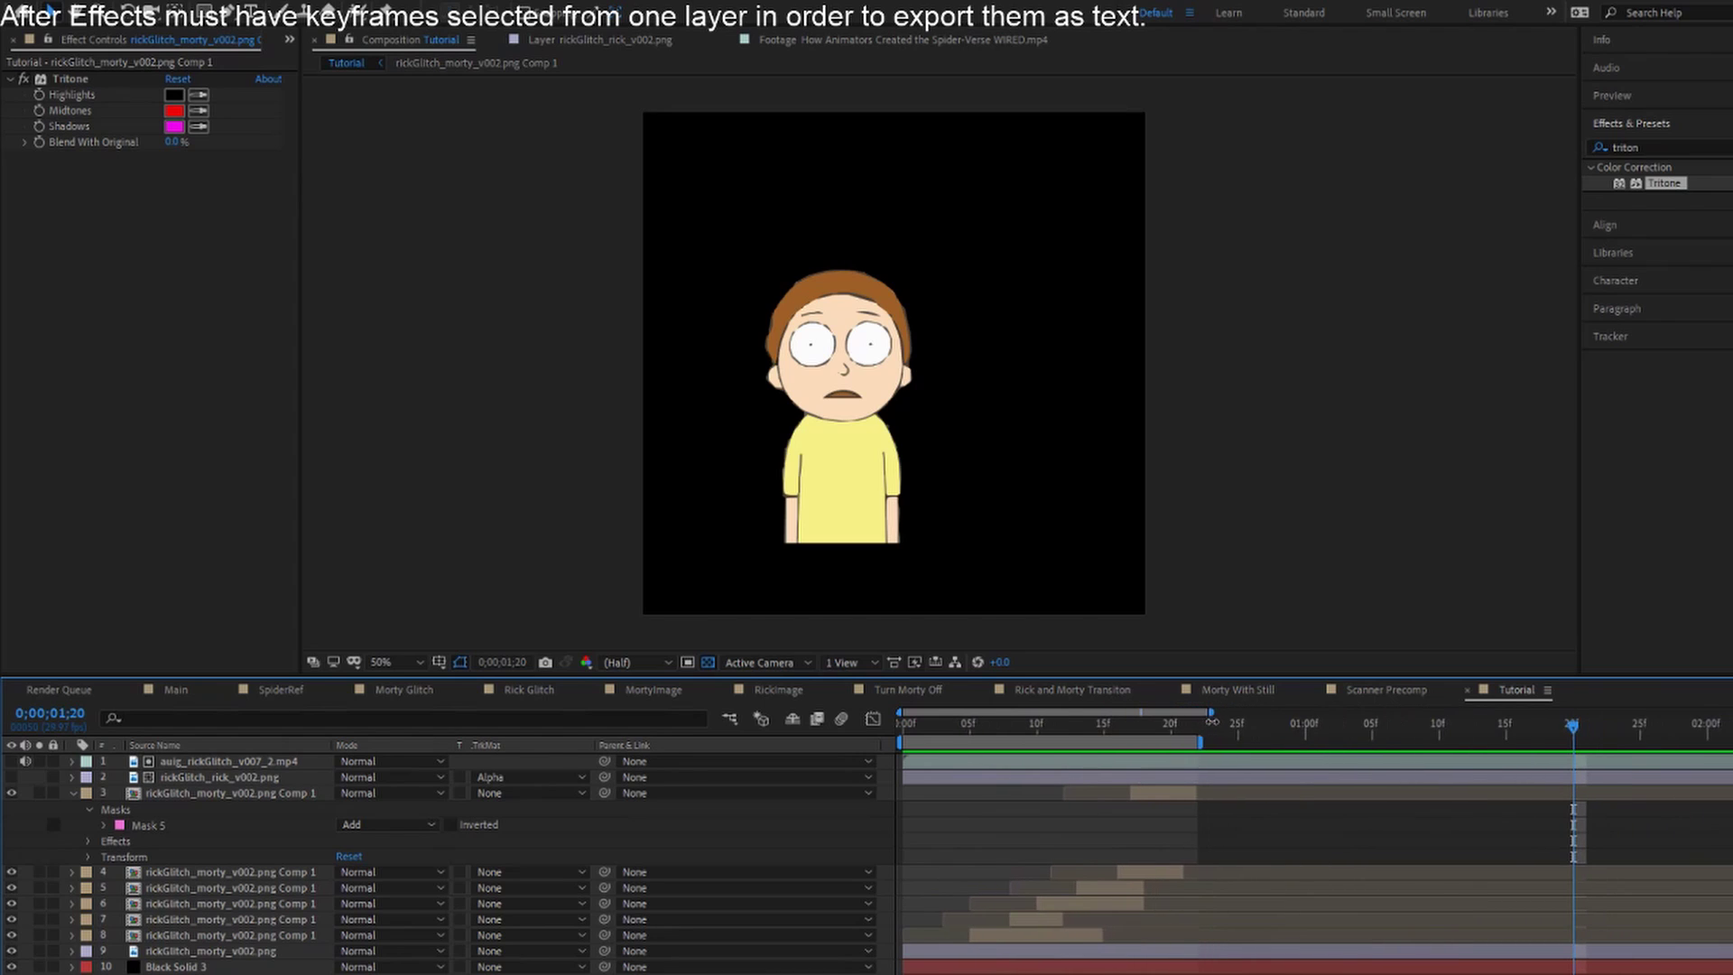
pyautogui.moveTo(1585, 729); pyautogui.dragTo(903, 727)
pyautogui.press('space')
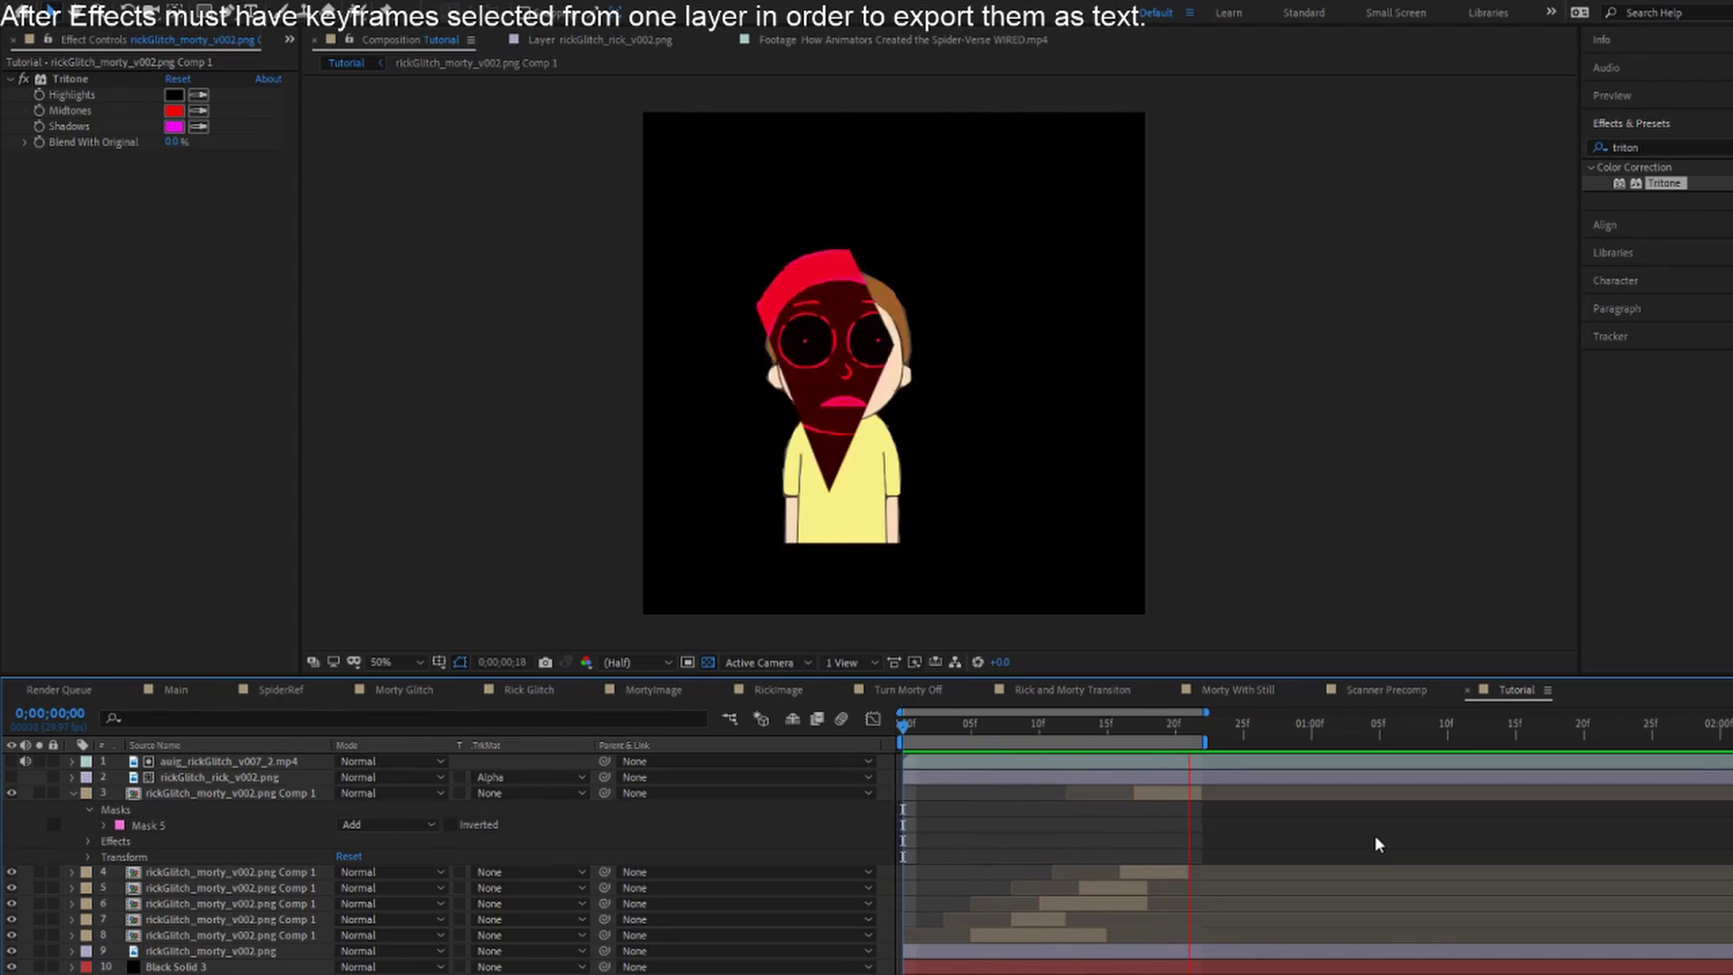
# Collapse the newest copy's layer properties and try adjusting the start of its bar around frame 17
pyautogui.click(71, 792)
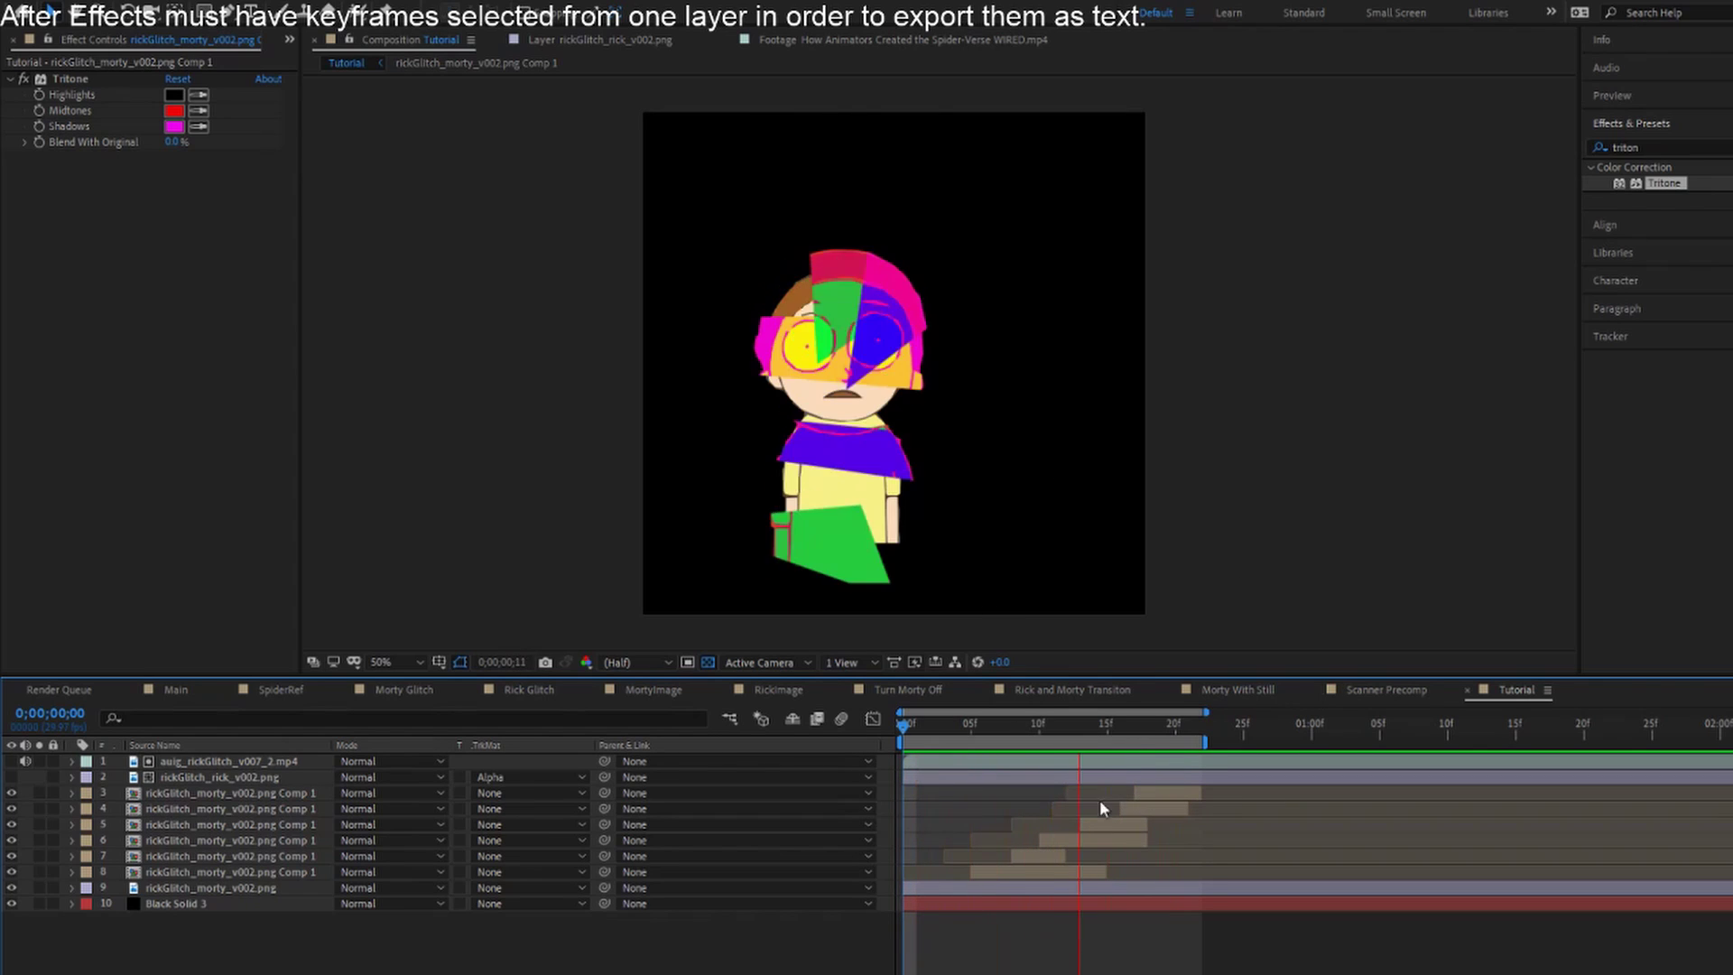
pyautogui.click(1145, 794)
pyautogui.moveTo(1145, 793); pyautogui.dragTo(1133, 794)
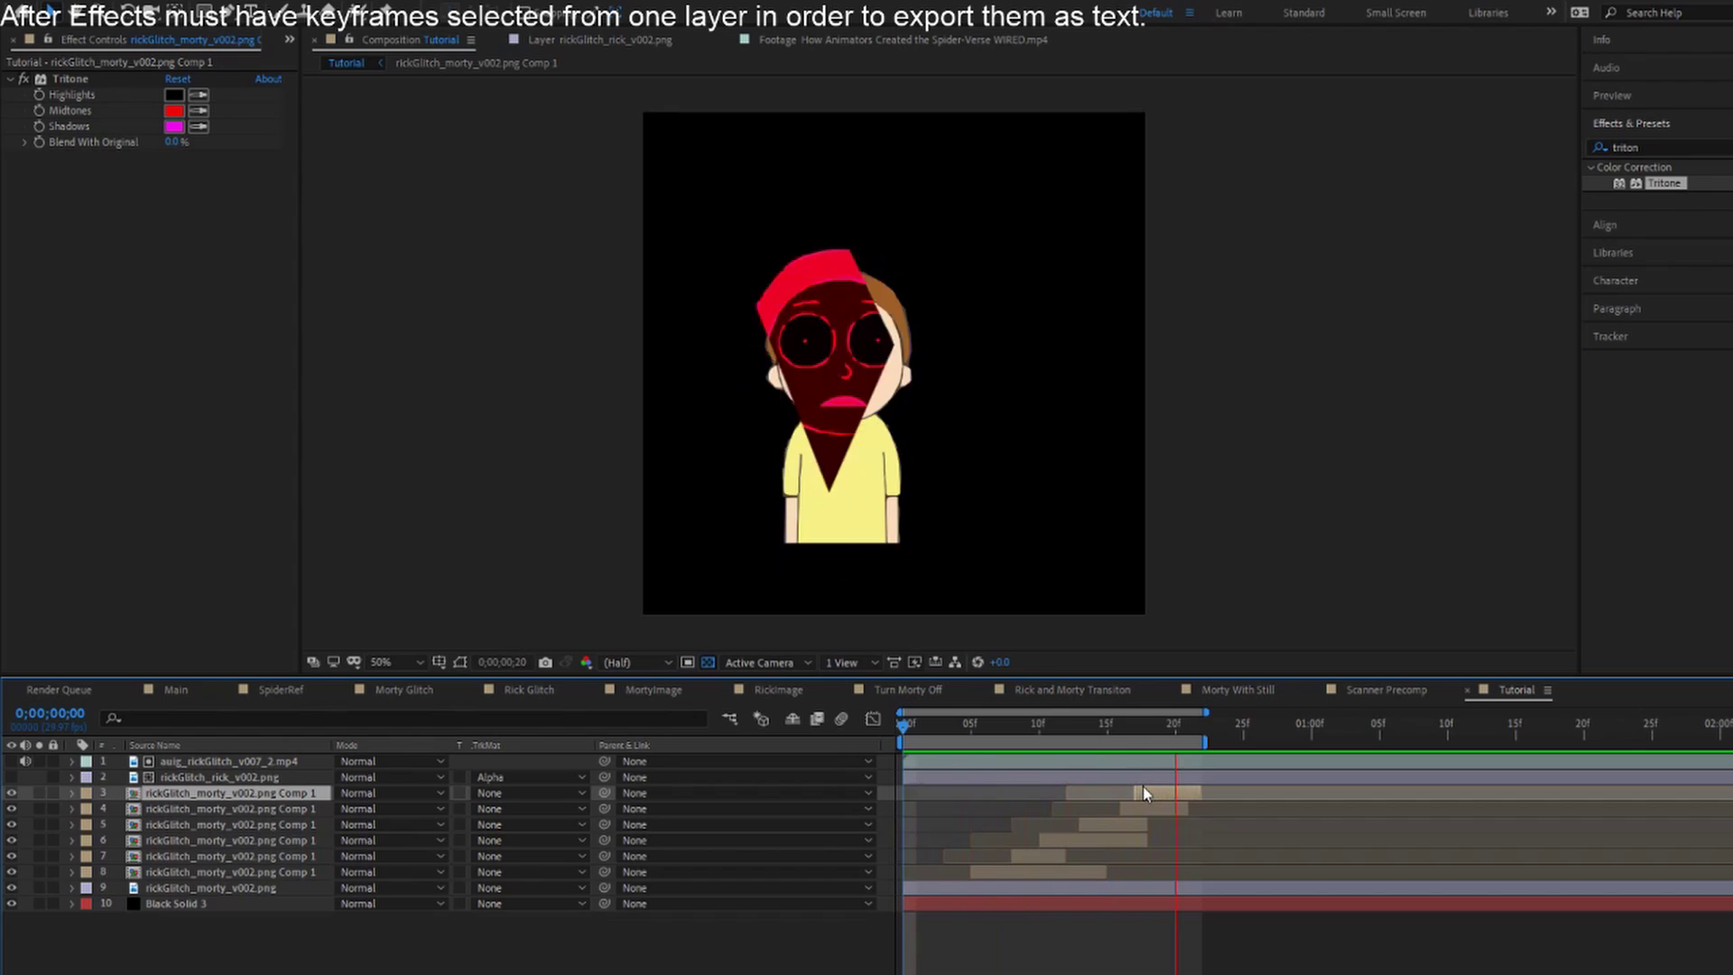
pyautogui.moveTo(1129, 794); pyautogui.dragTo(1134, 794)
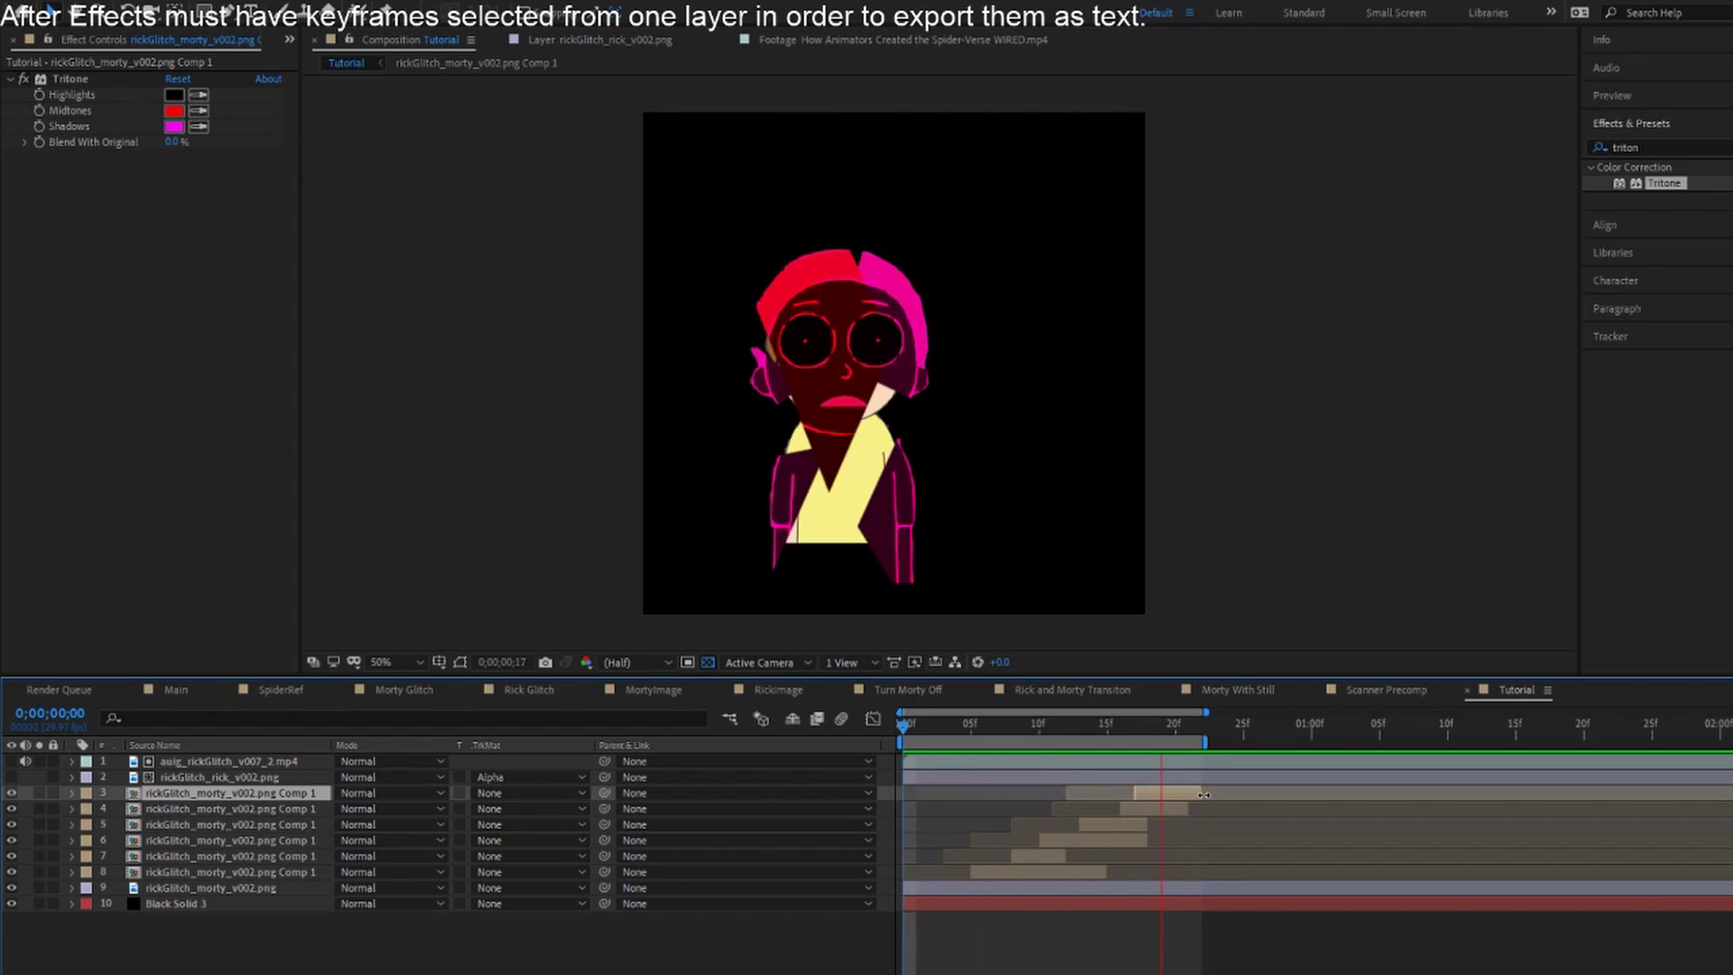
# Try extending the green-and-orange copy to about frame 25, restore its length, and make the bottommost glitch copy end at about frame 17
pyautogui.moveTo(1147, 844); pyautogui.dragTo(1246, 844)
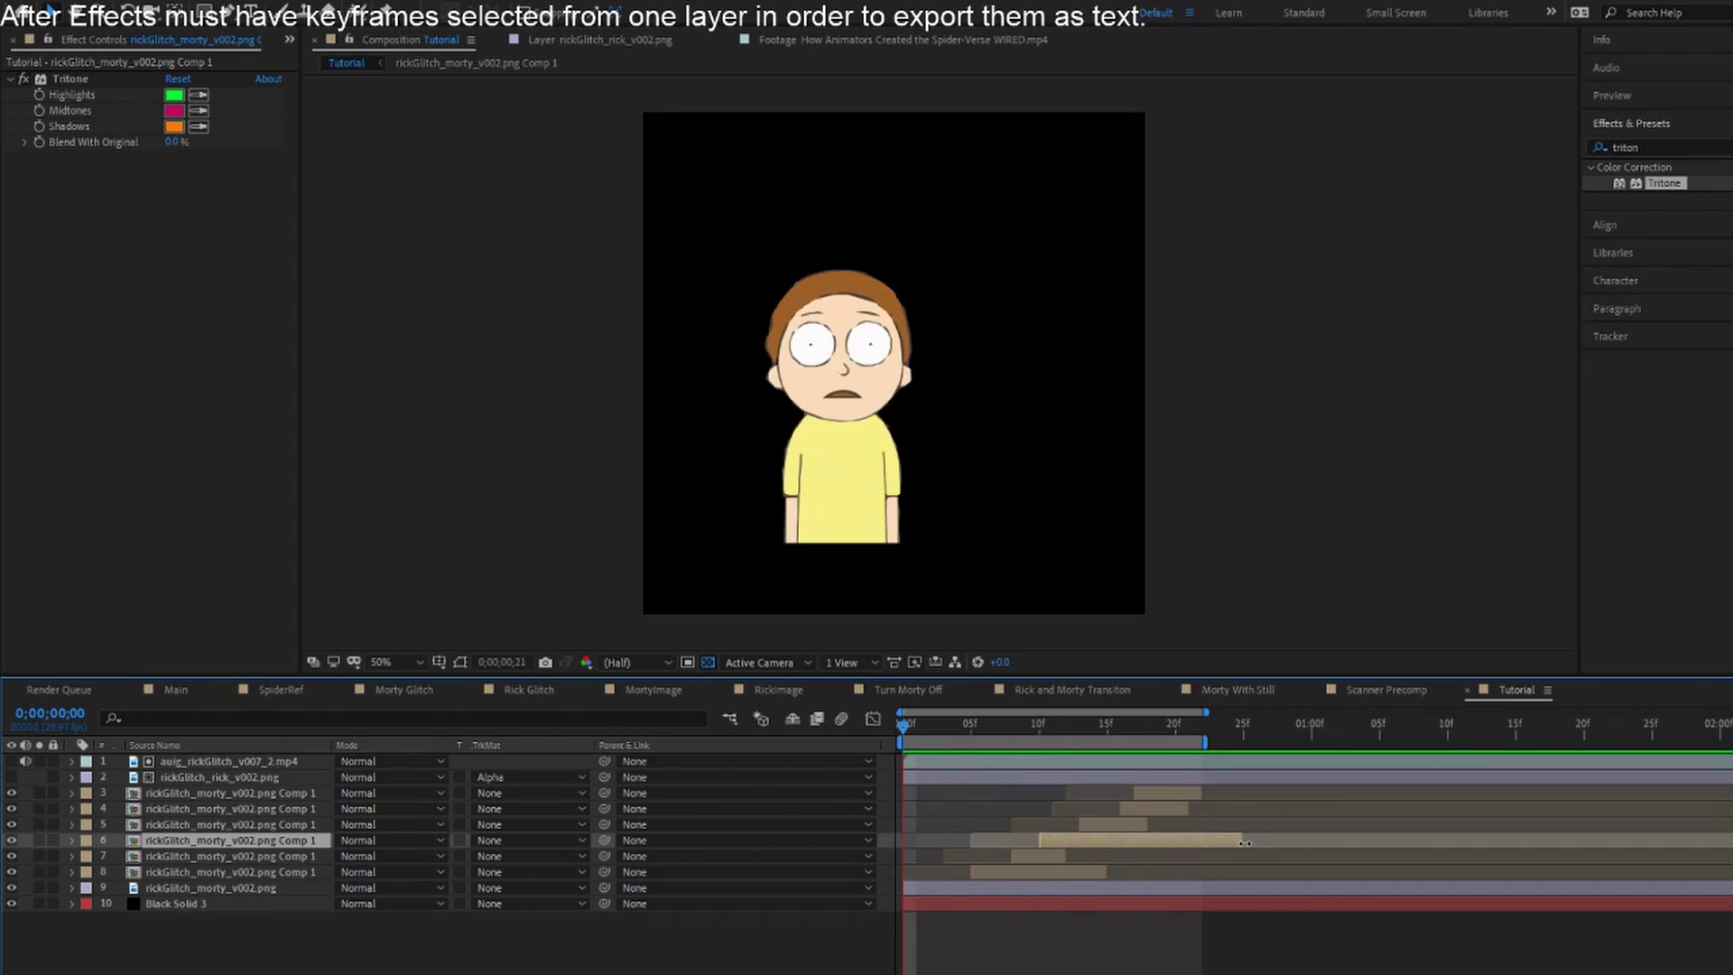
pyautogui.moveTo(1245, 844); pyautogui.dragTo(1220, 873)
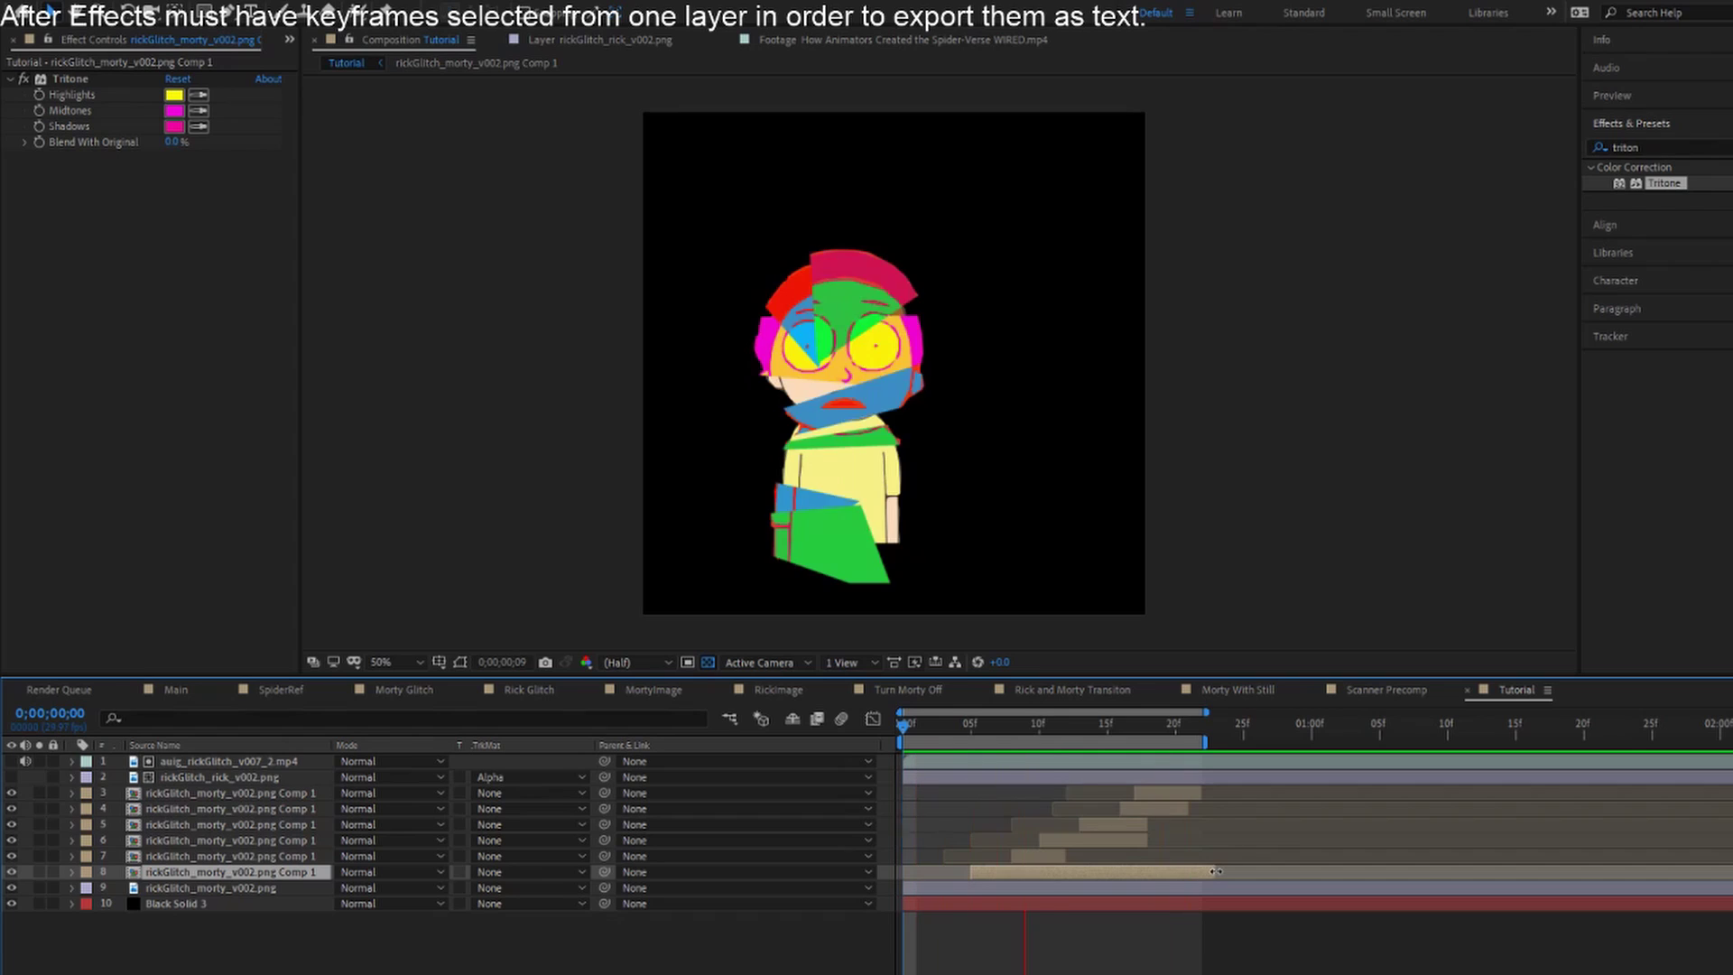
pyautogui.moveTo(1216, 872); pyautogui.dragTo(1135, 872)
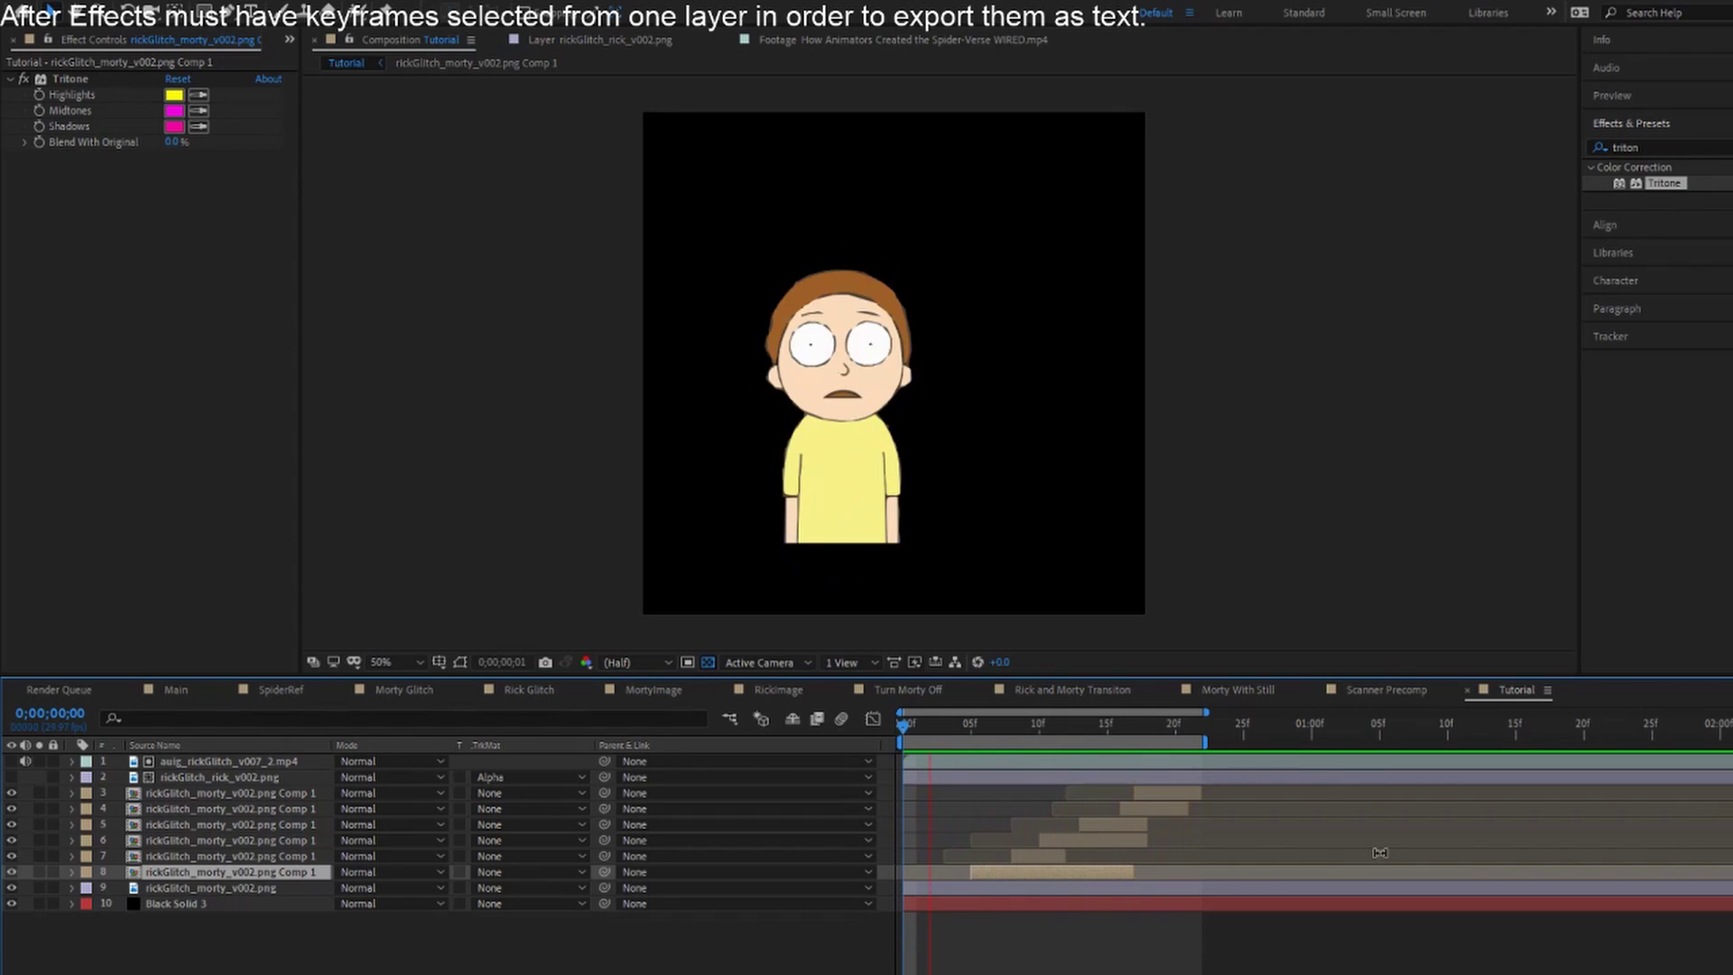